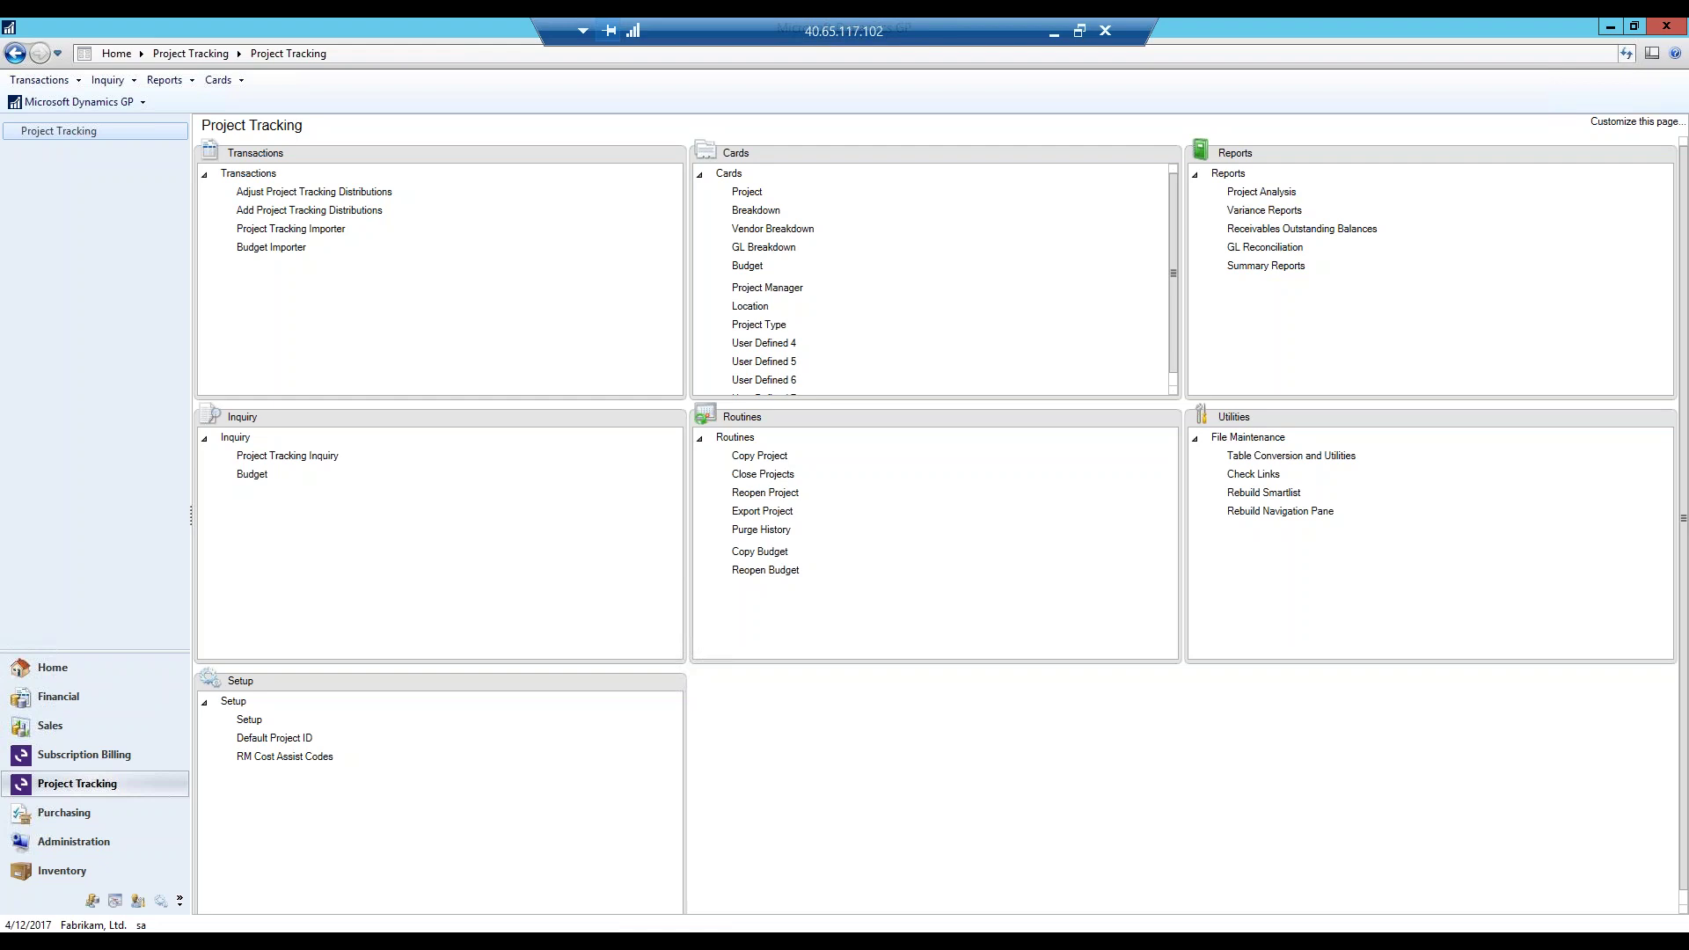
Review the Project Tracking setup, including its user-defined field titles and project text field labels, leaving all settings as they are.
click(250, 720)
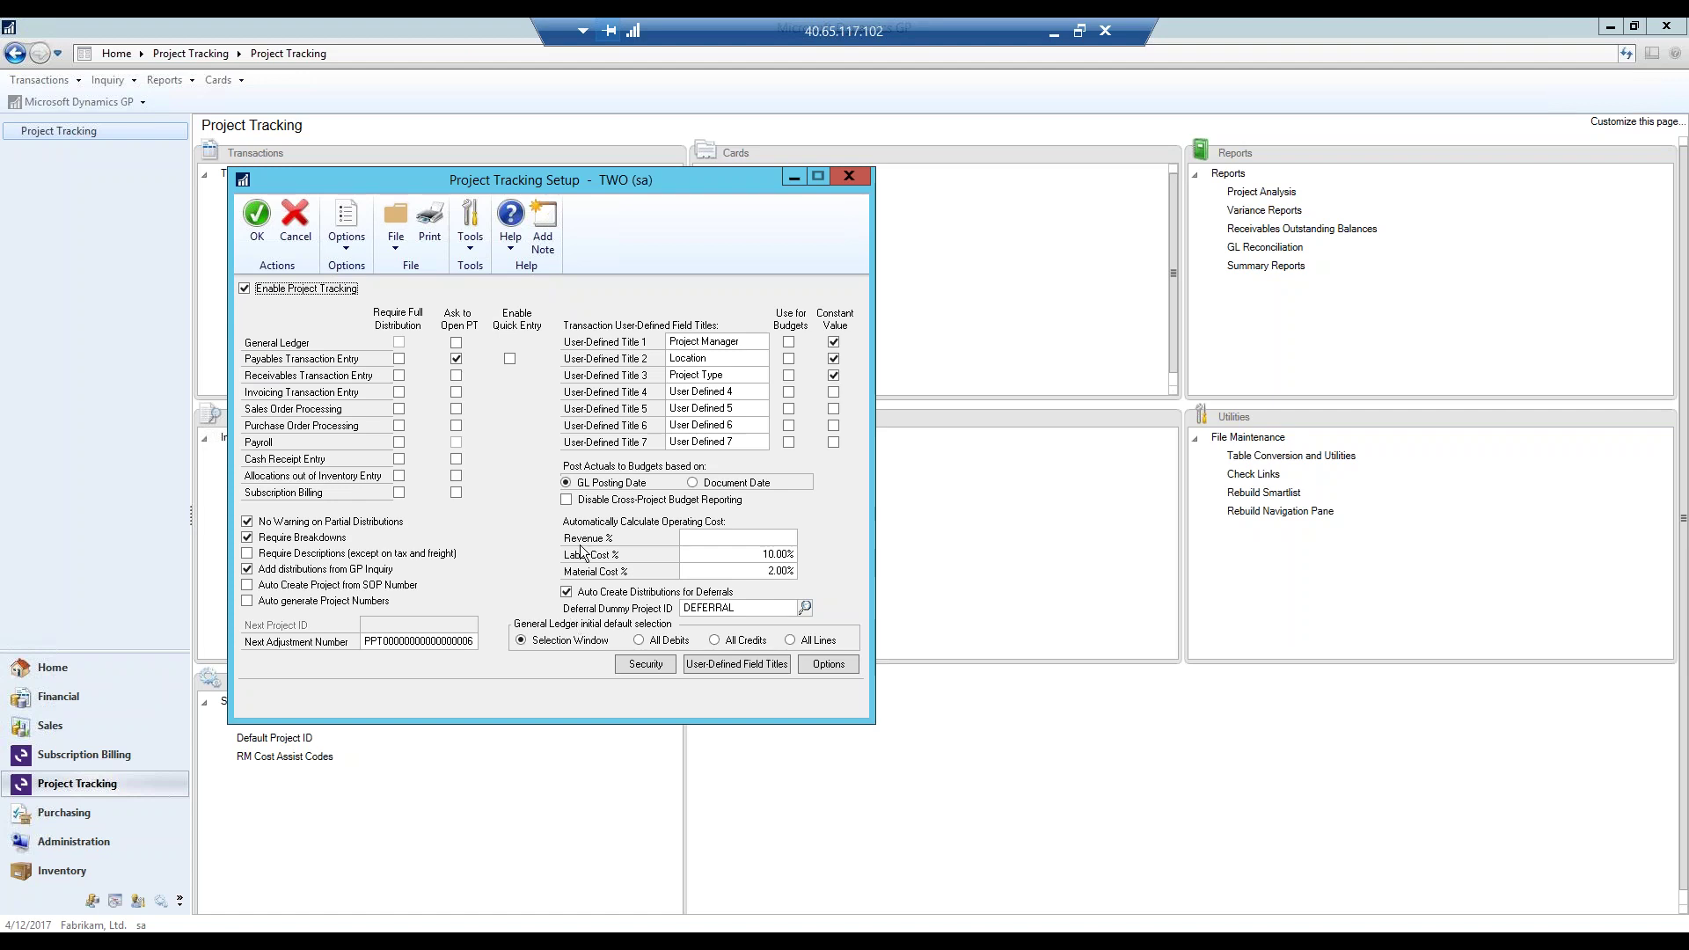
click(741, 668)
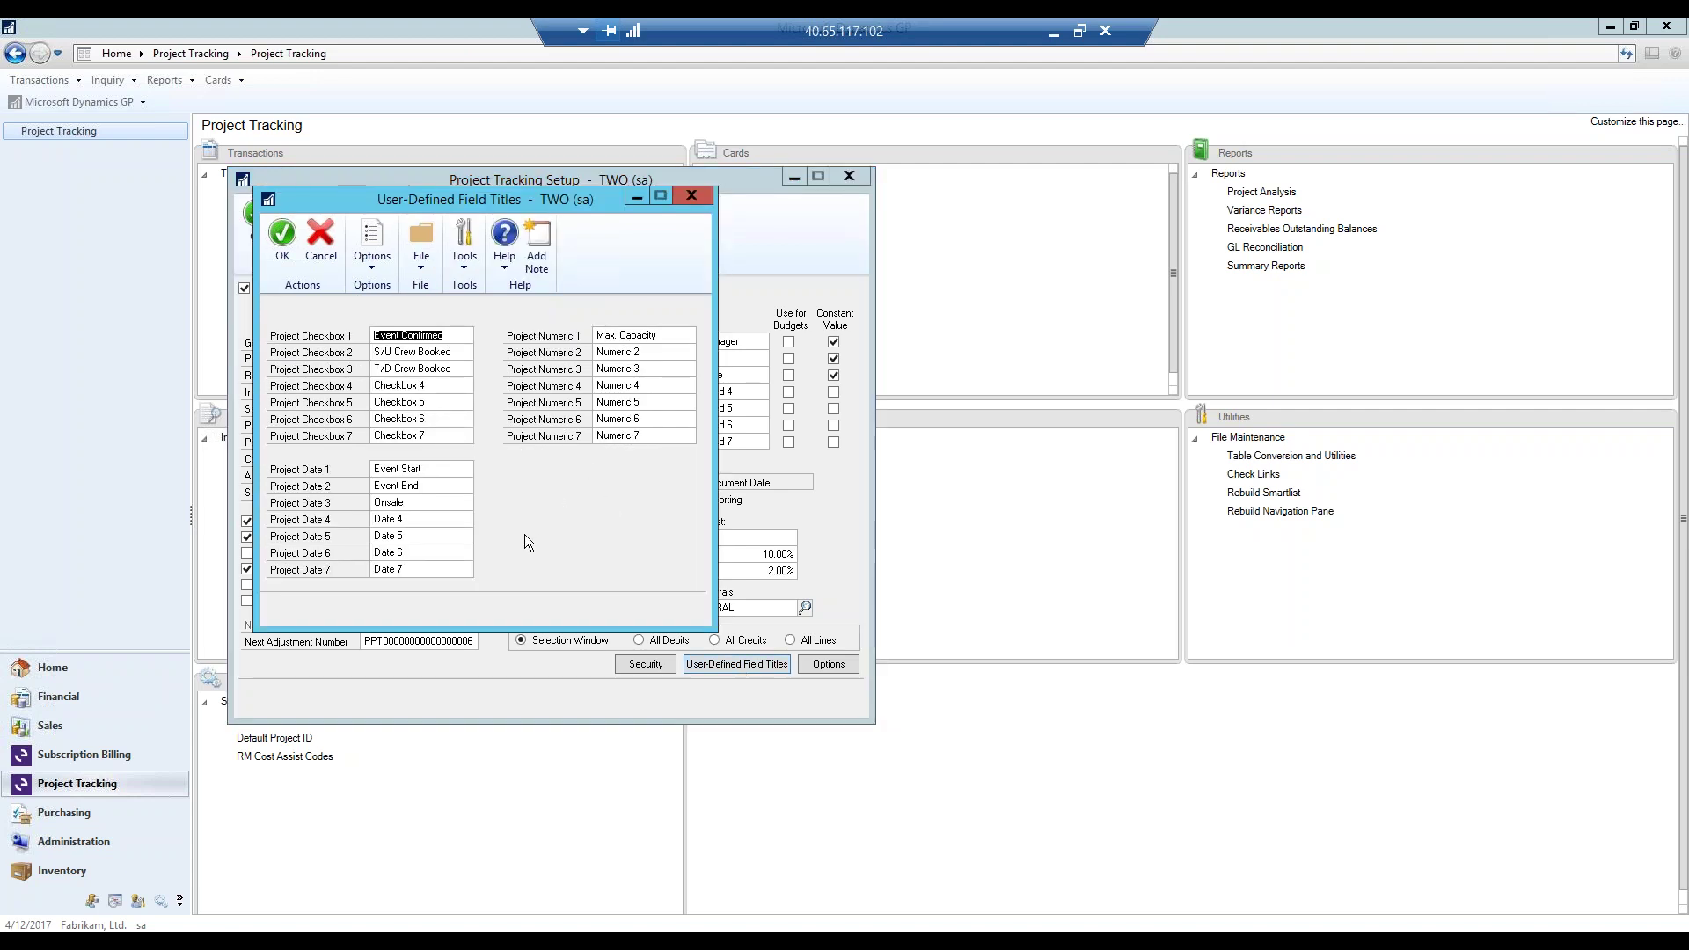
click(378, 264)
click(396, 287)
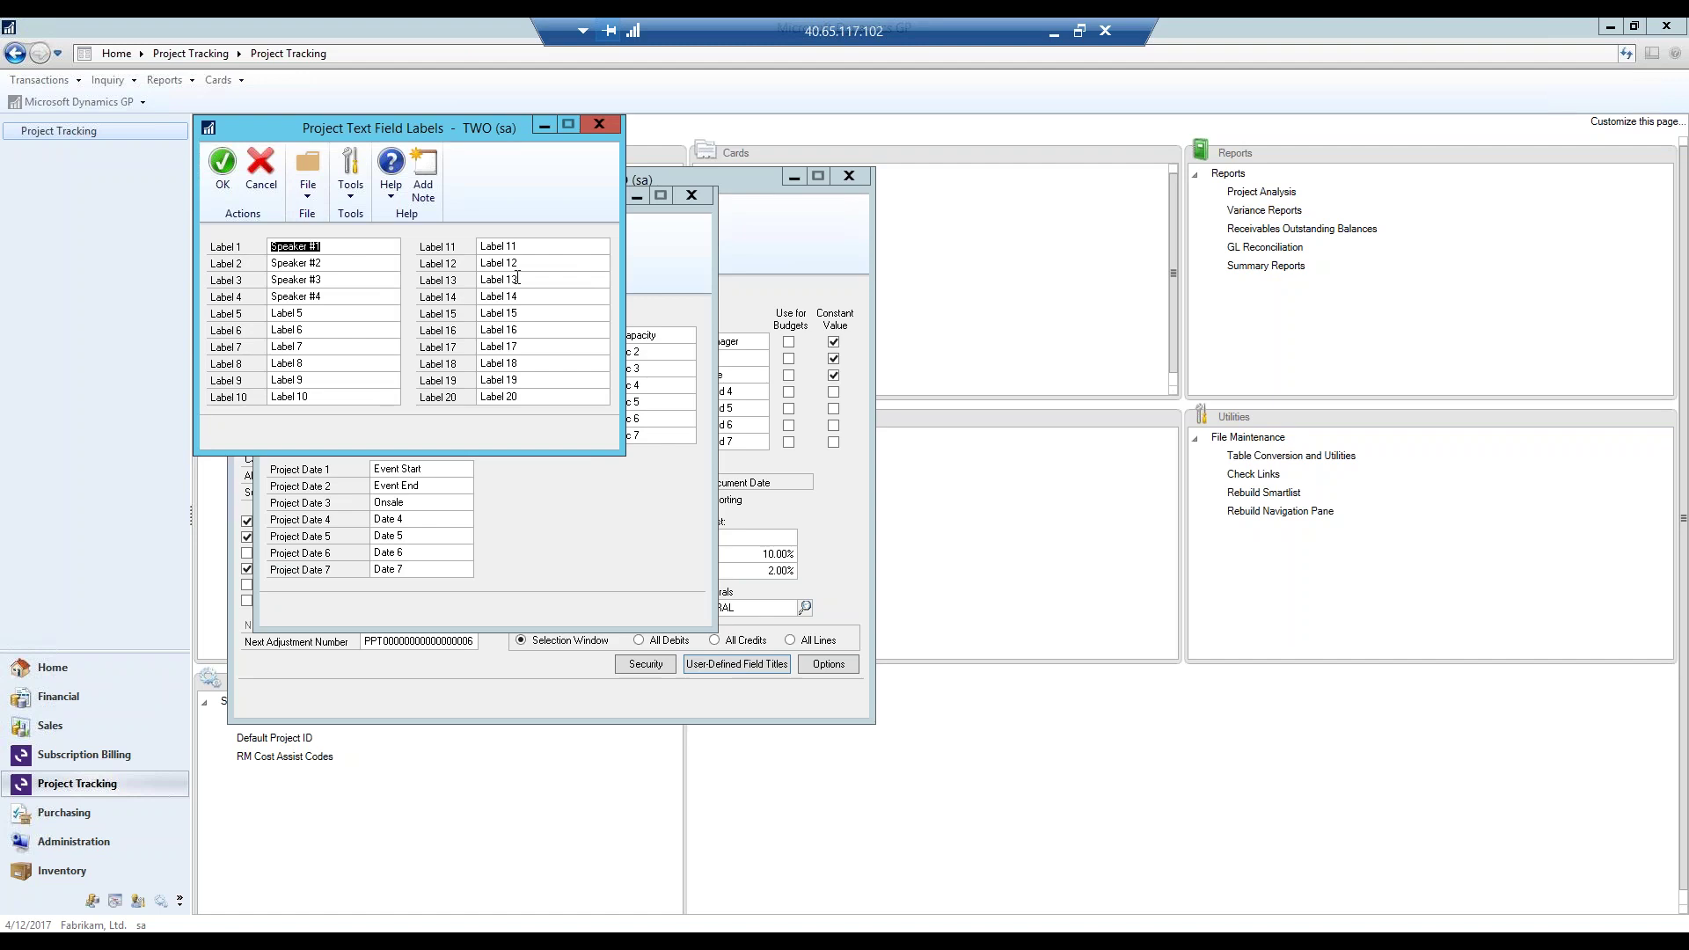
click(610, 125)
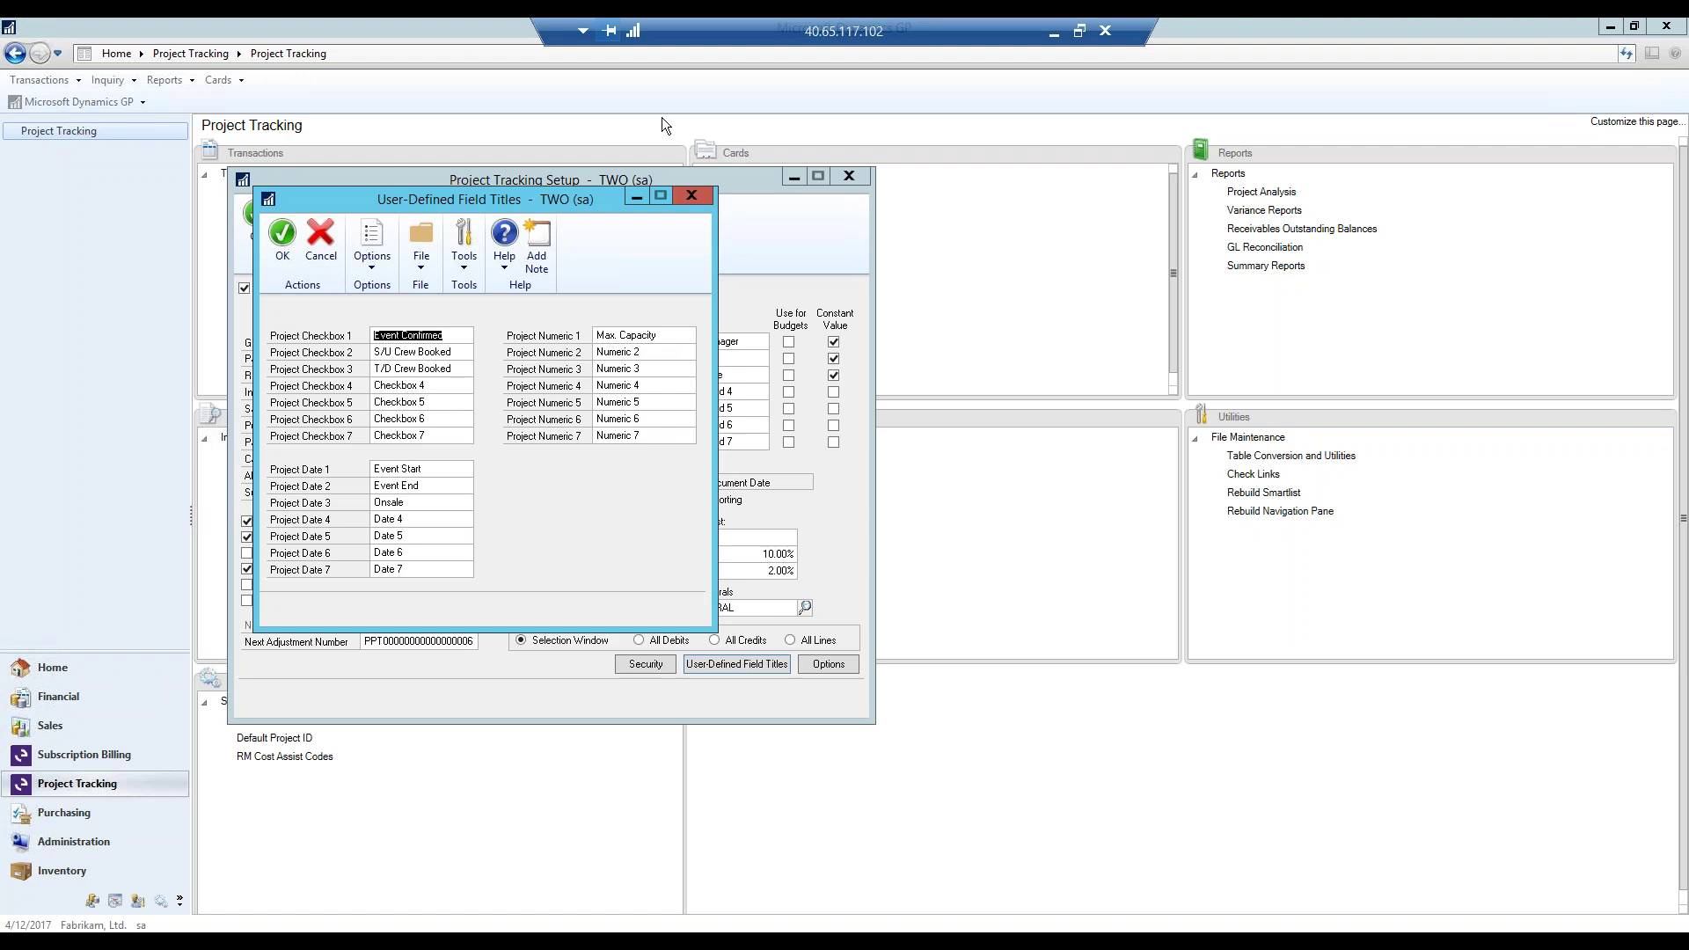
click(689, 197)
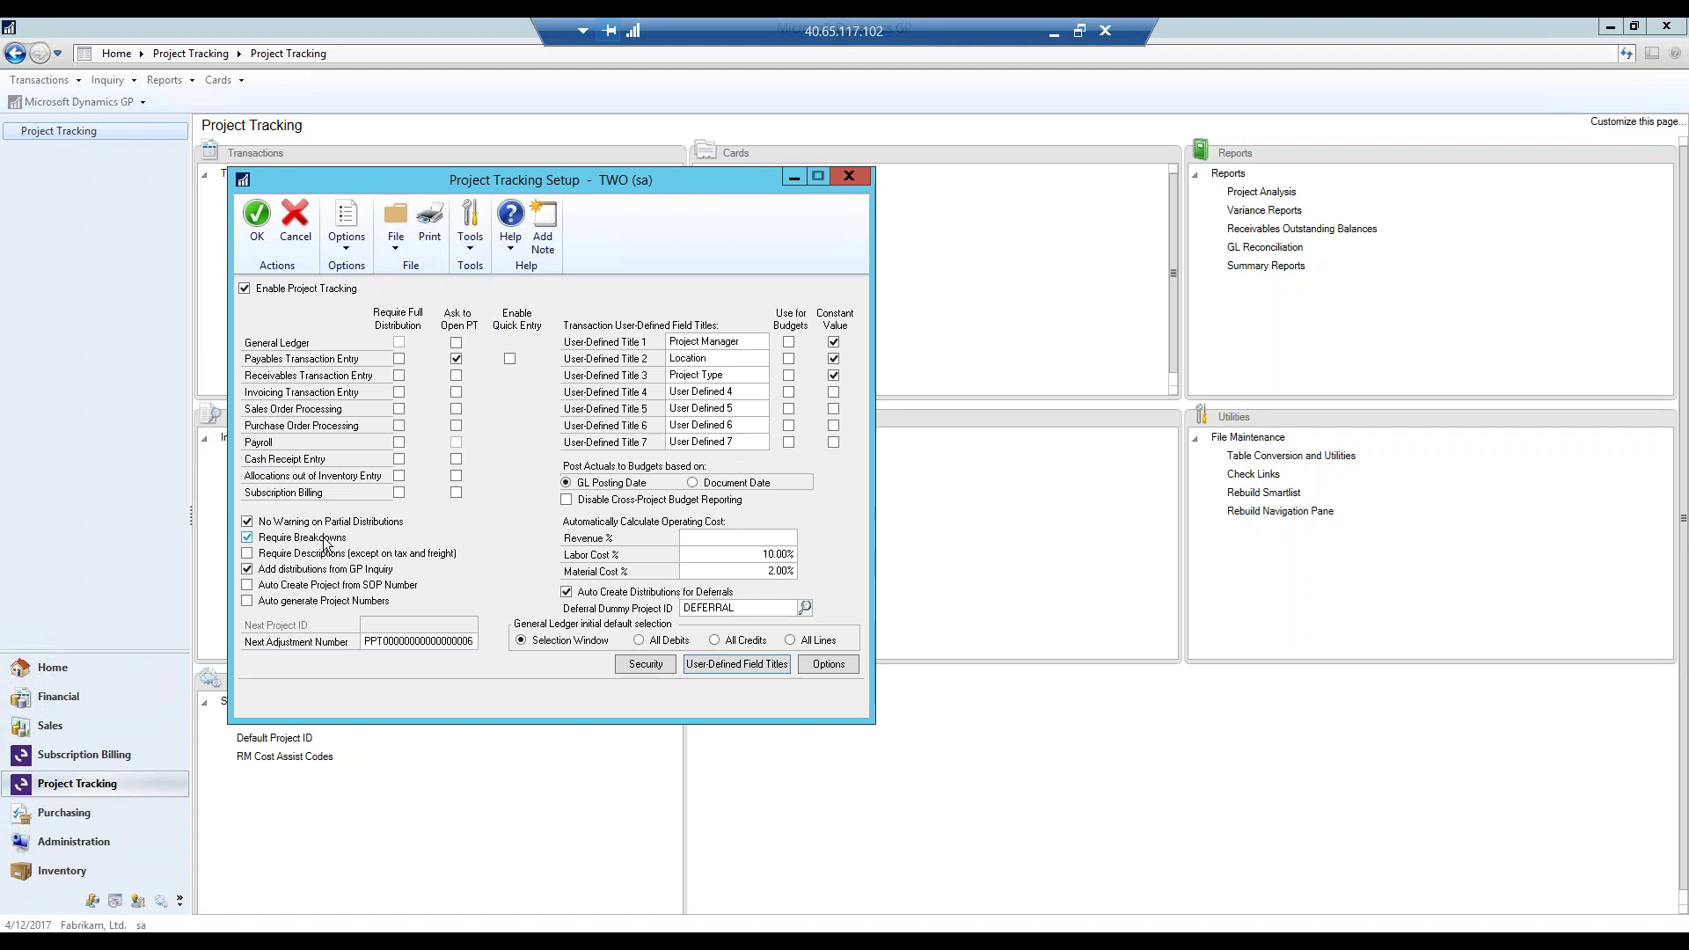
click(848, 175)
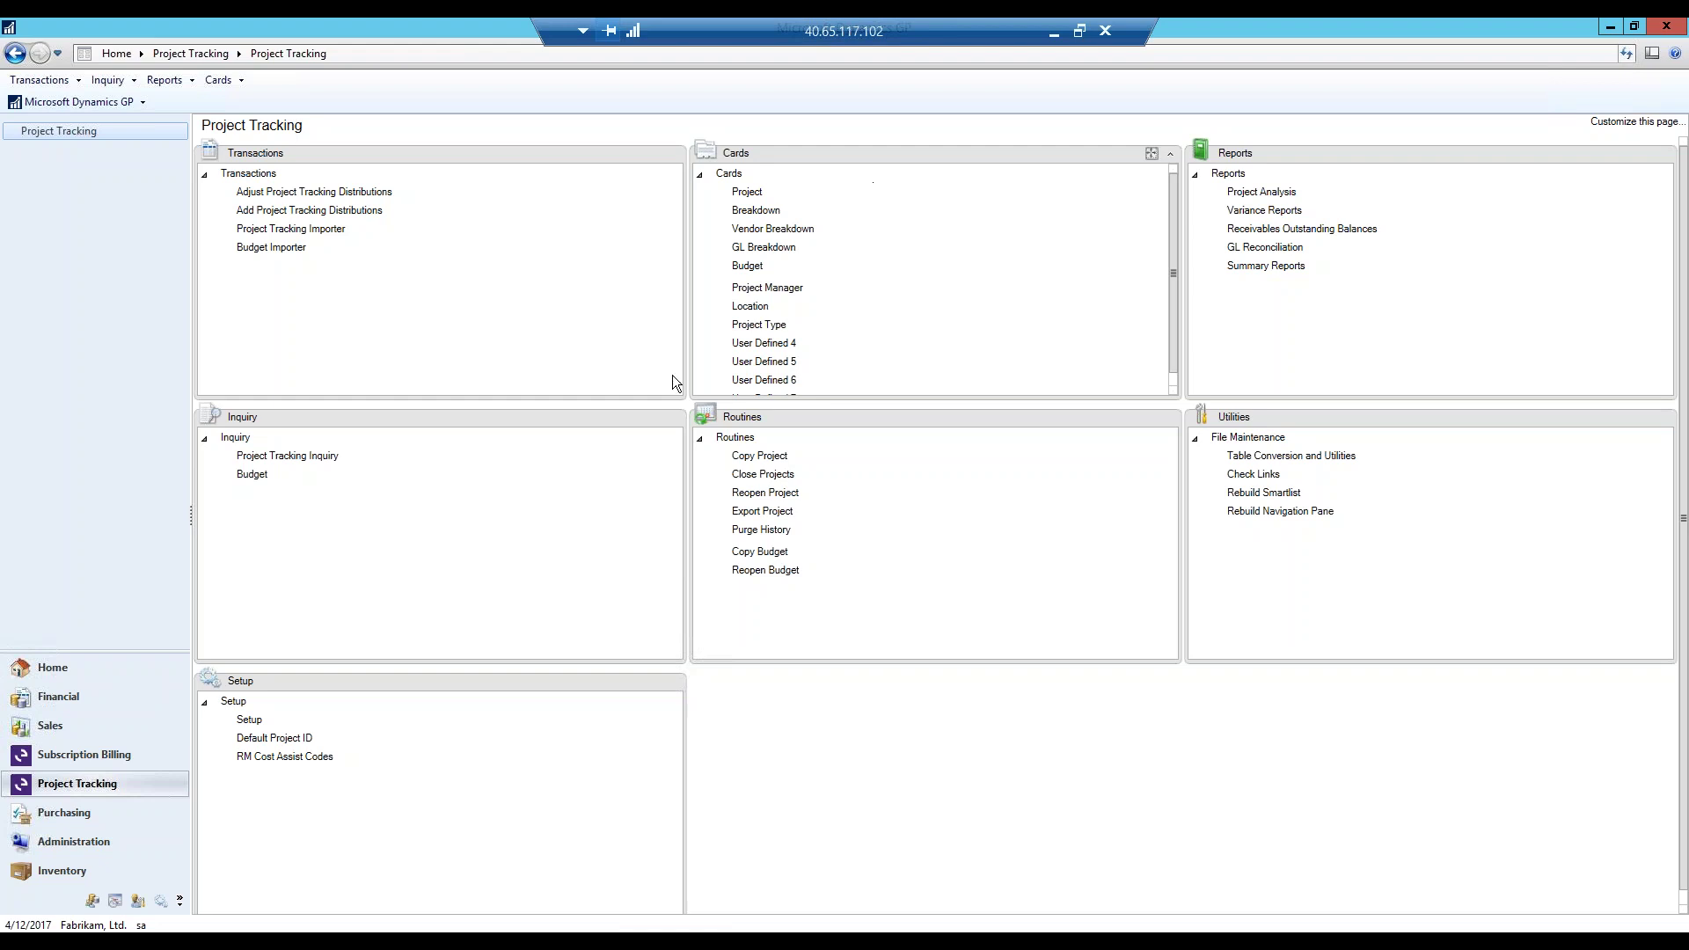
Look up the existing Project Manager codes in Project Manager Maintenance, and close the windows without selecting one.
click(796, 294)
click(774, 290)
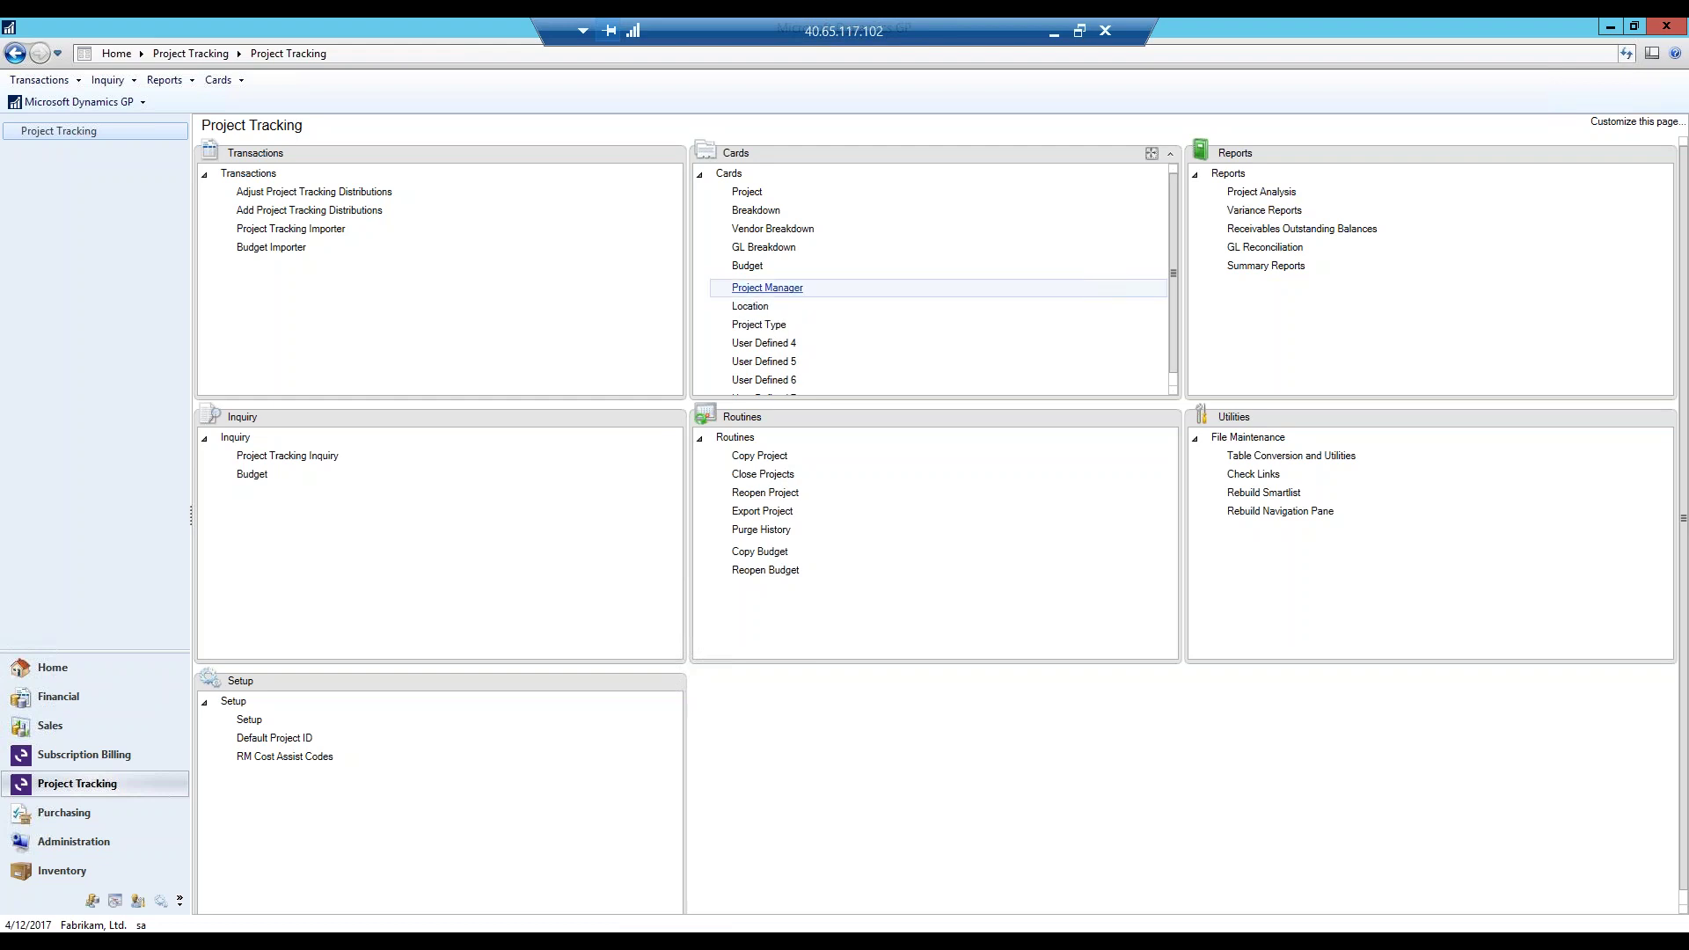
click(457, 294)
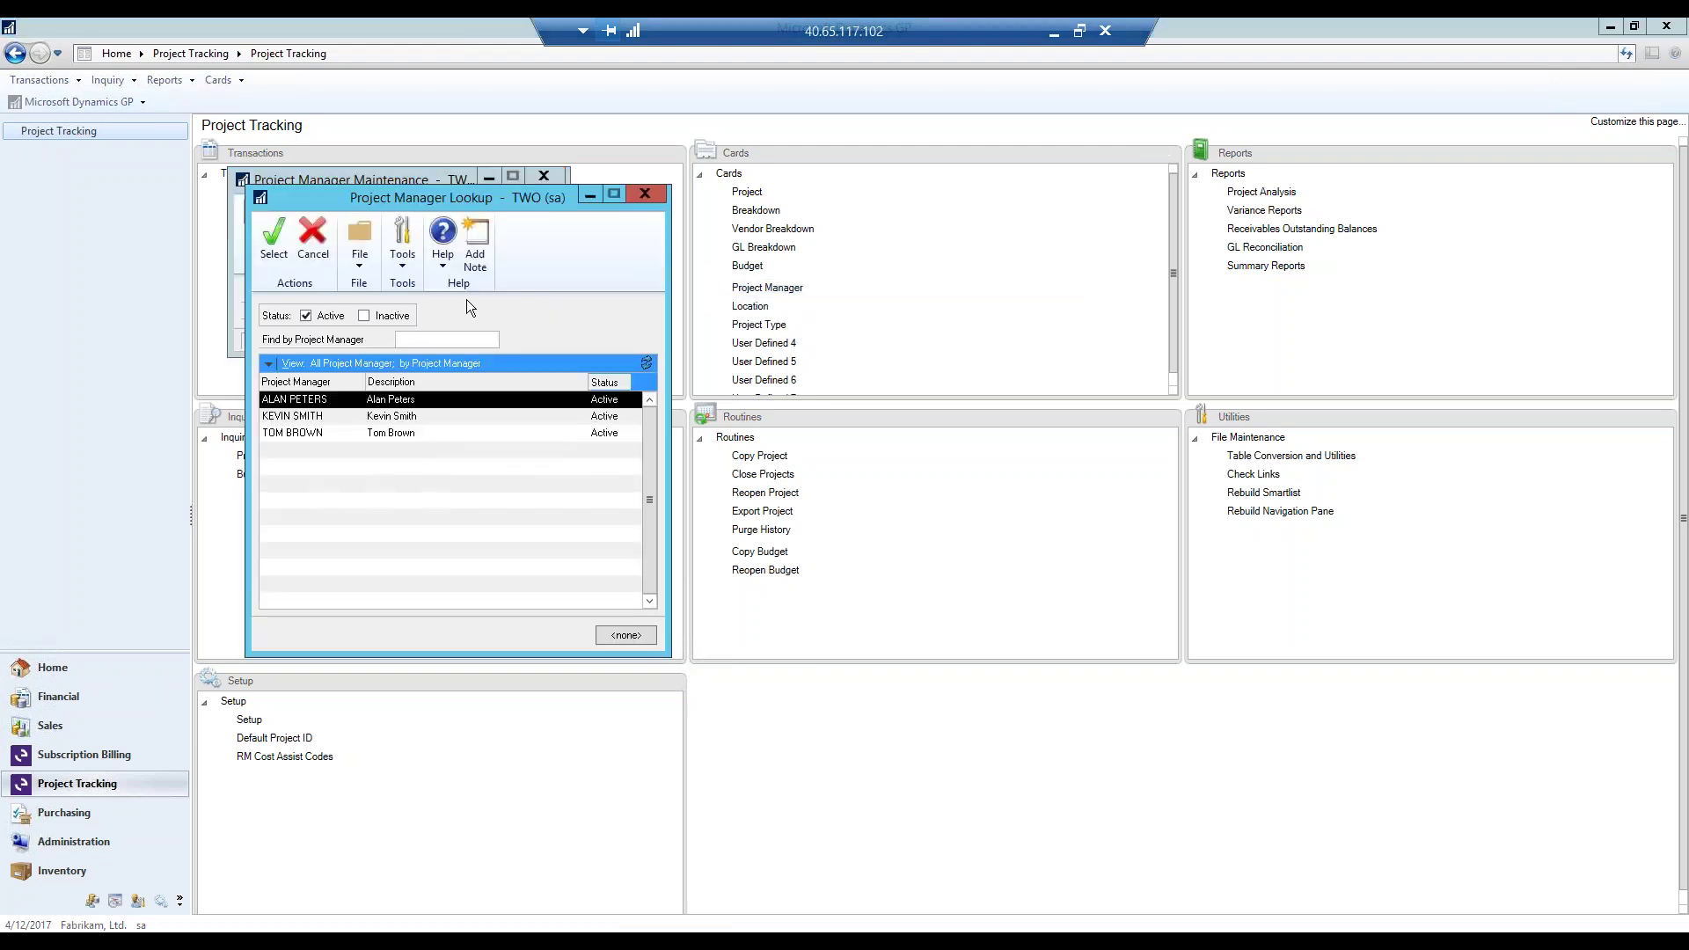
click(649, 193)
click(545, 174)
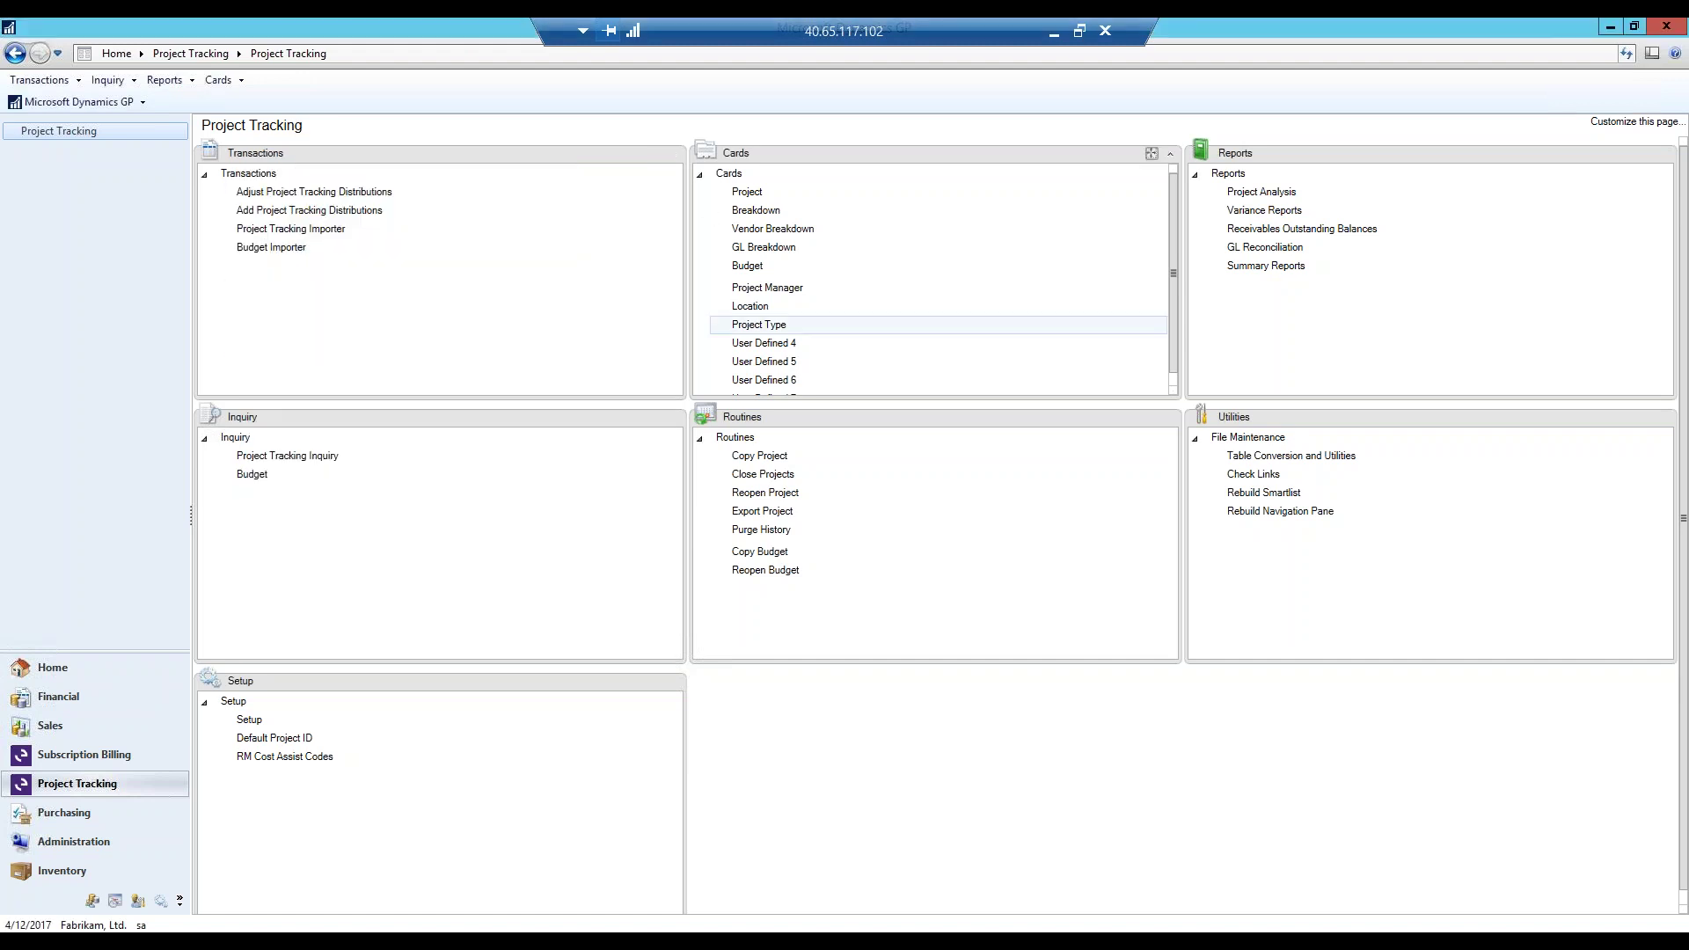
Look up the breakdown codes for the SALES amount type in Breakdown Maintenance.
click(772, 214)
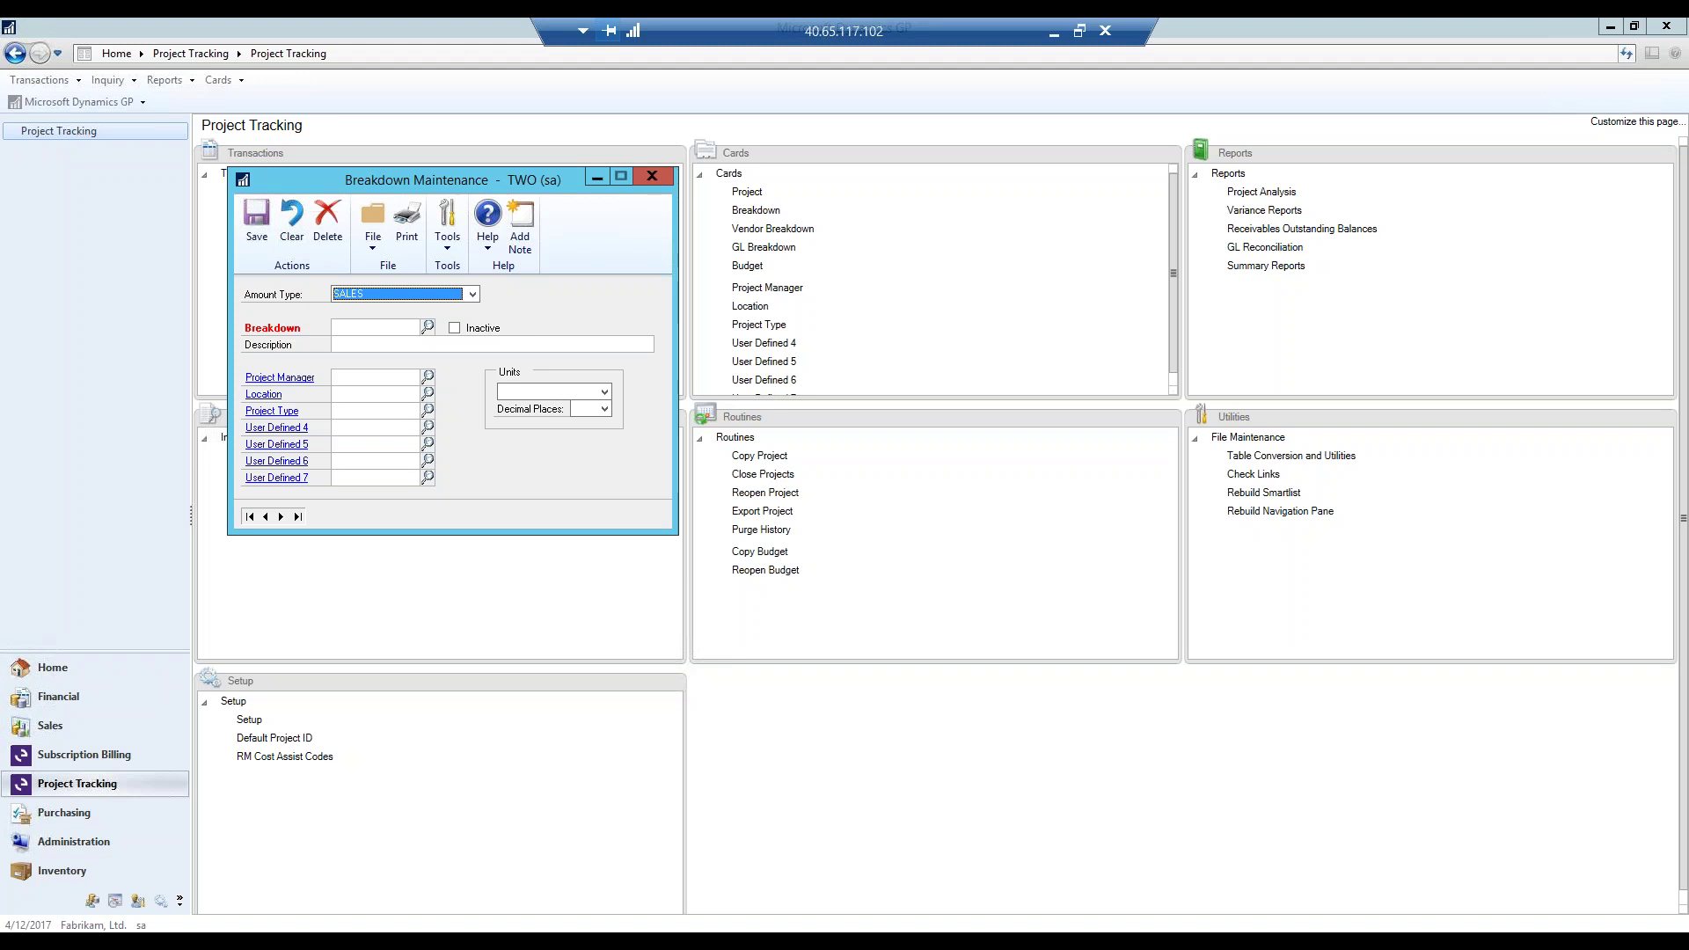
click(471, 293)
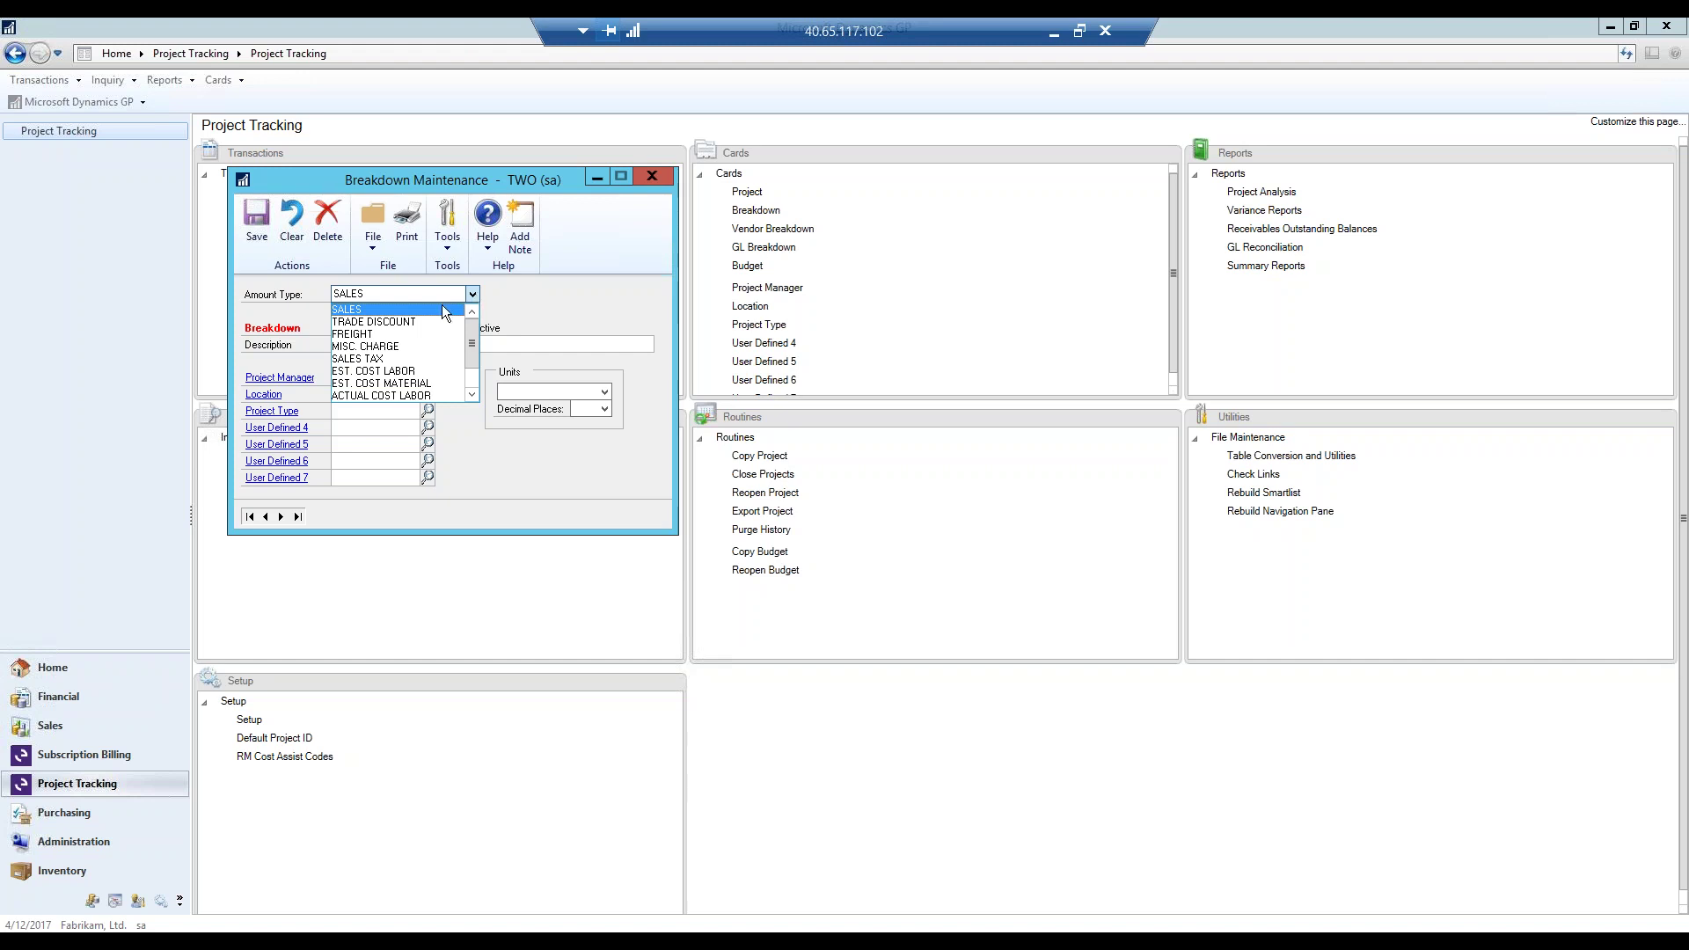
click(441, 305)
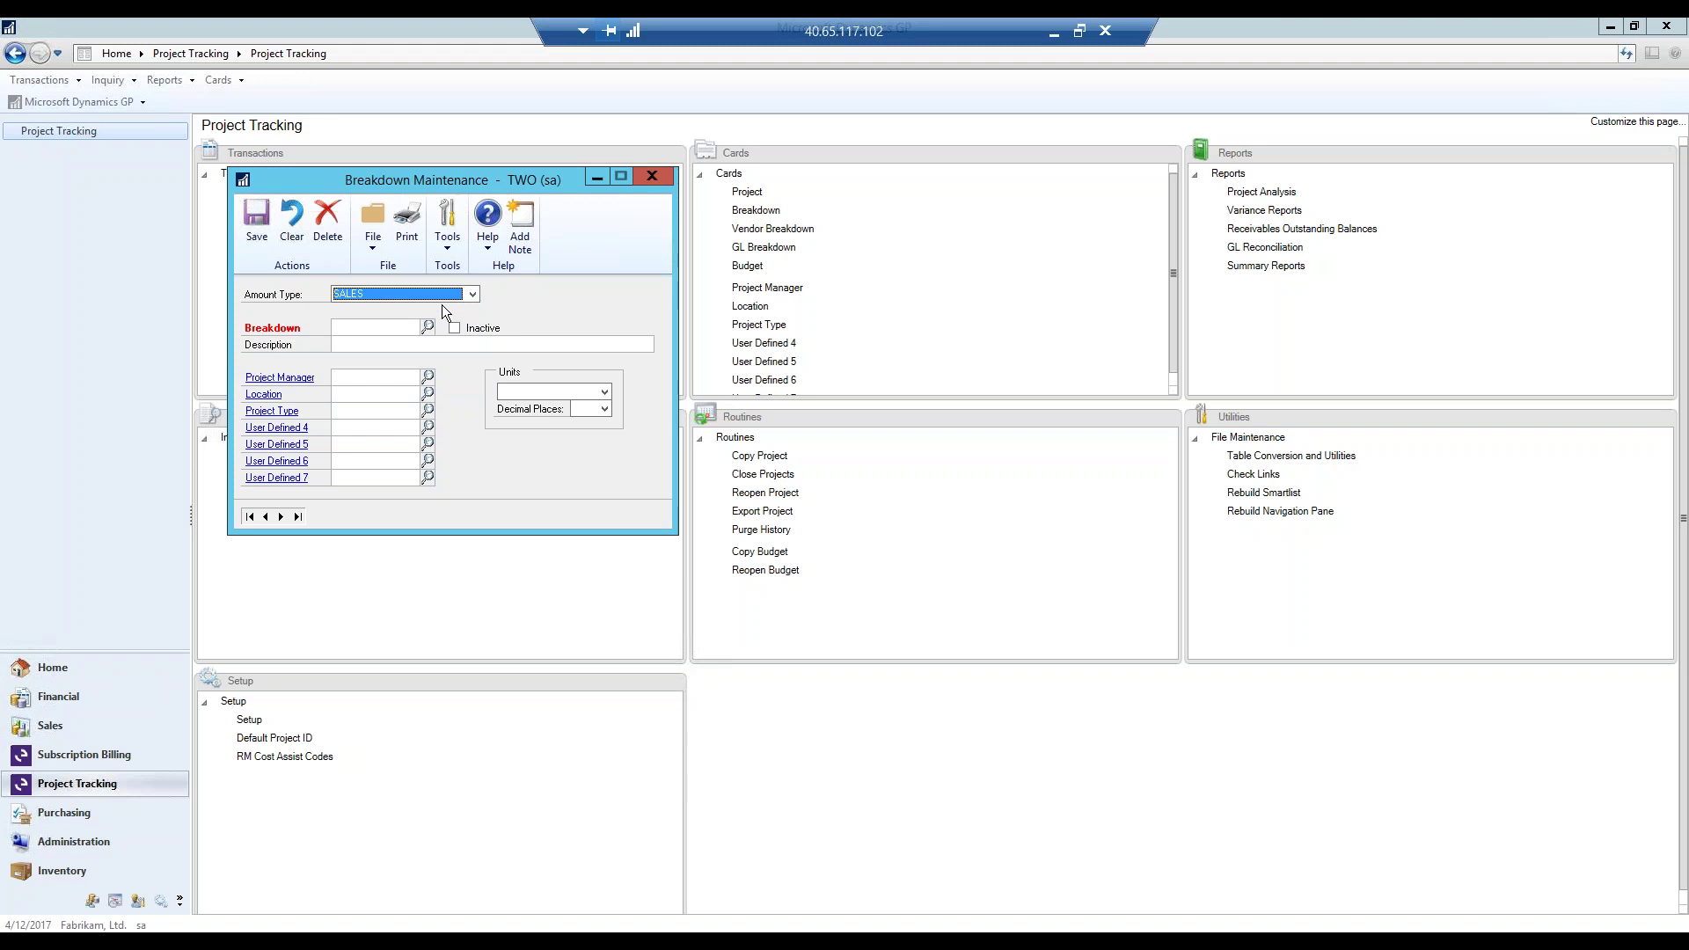
click(472, 294)
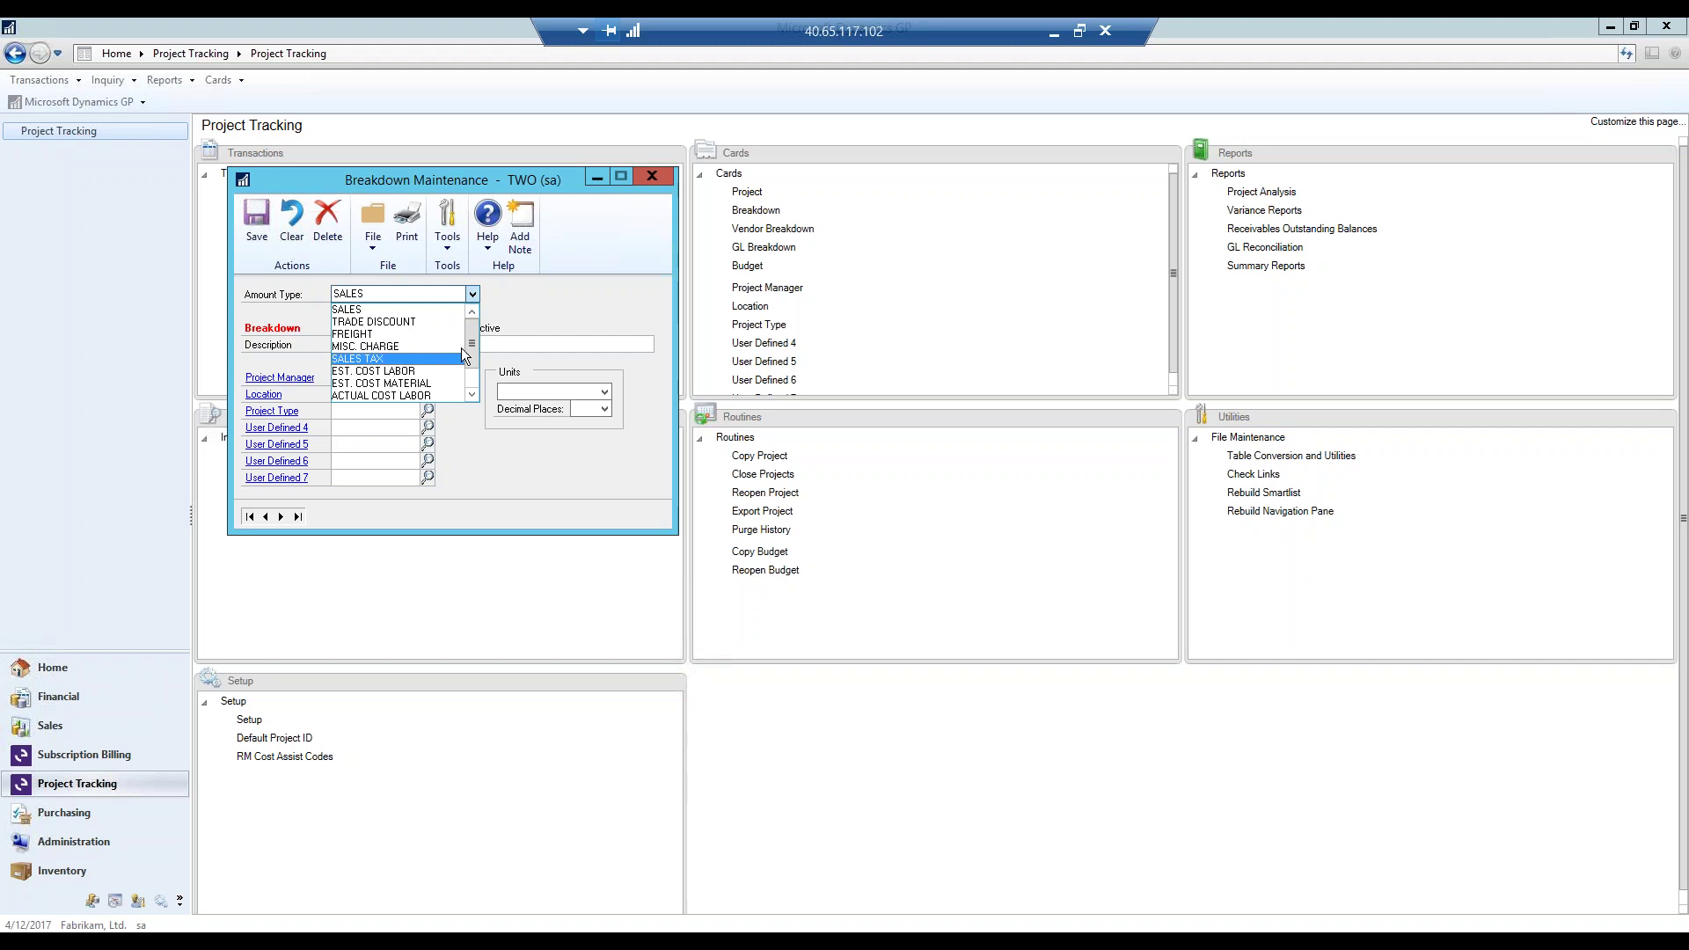
click(377, 309)
click(429, 328)
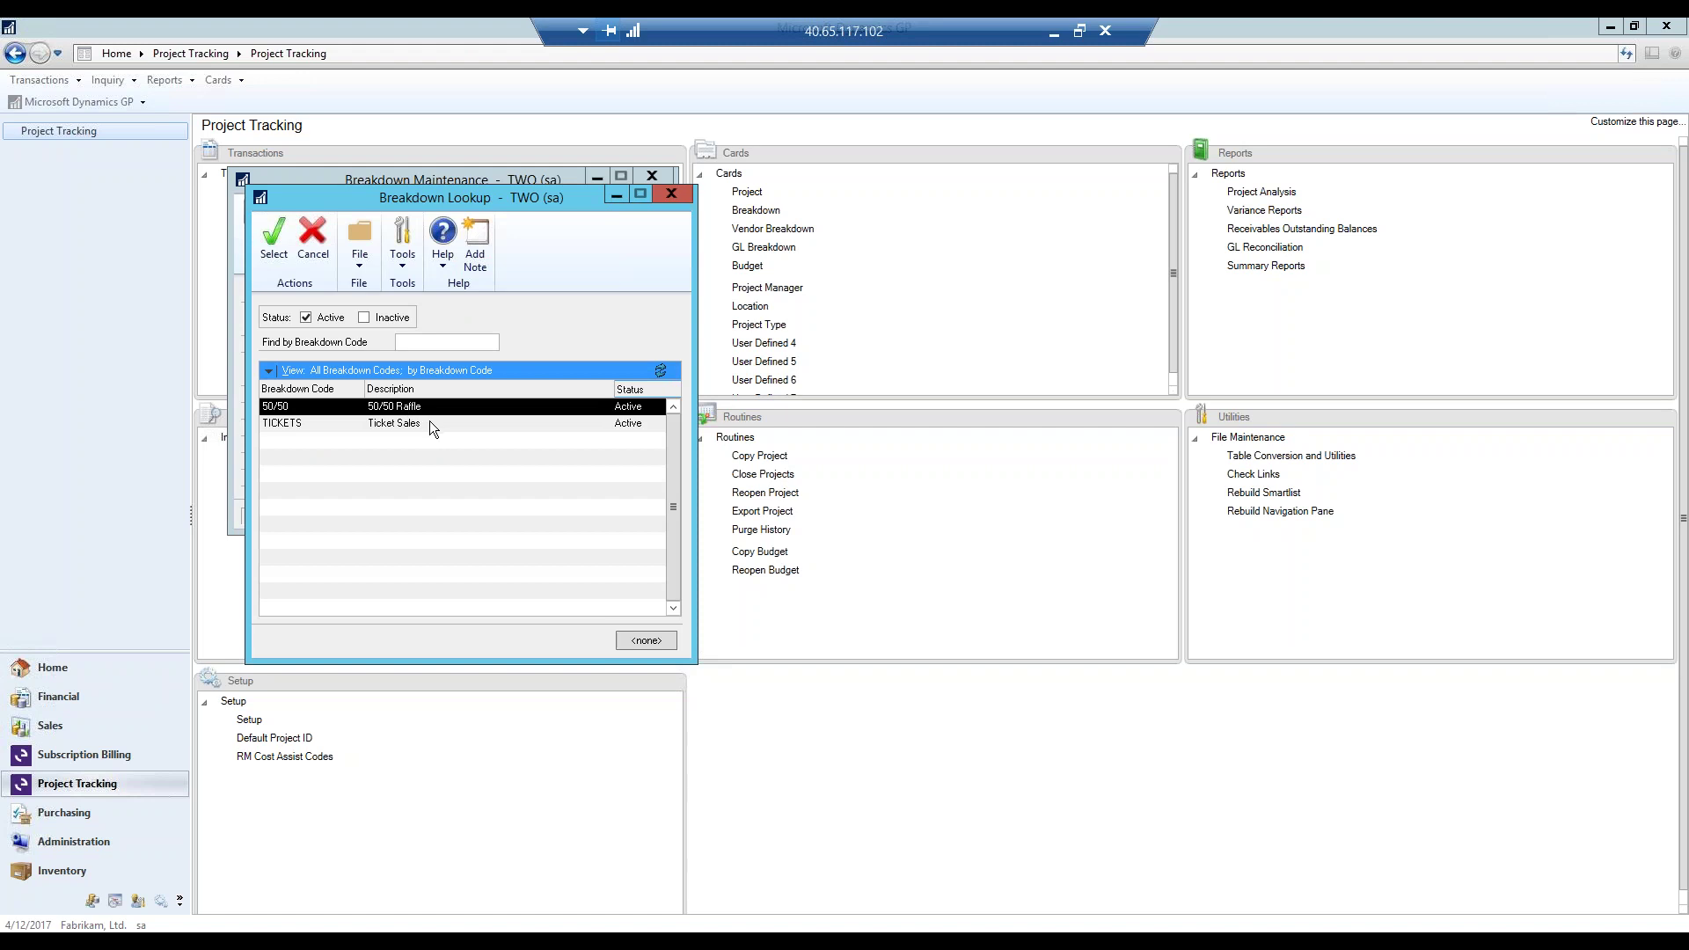
click(676, 196)
Switch the amount type to ACTUAL COST LABOR and look up its breakdown codes.
click(462, 294)
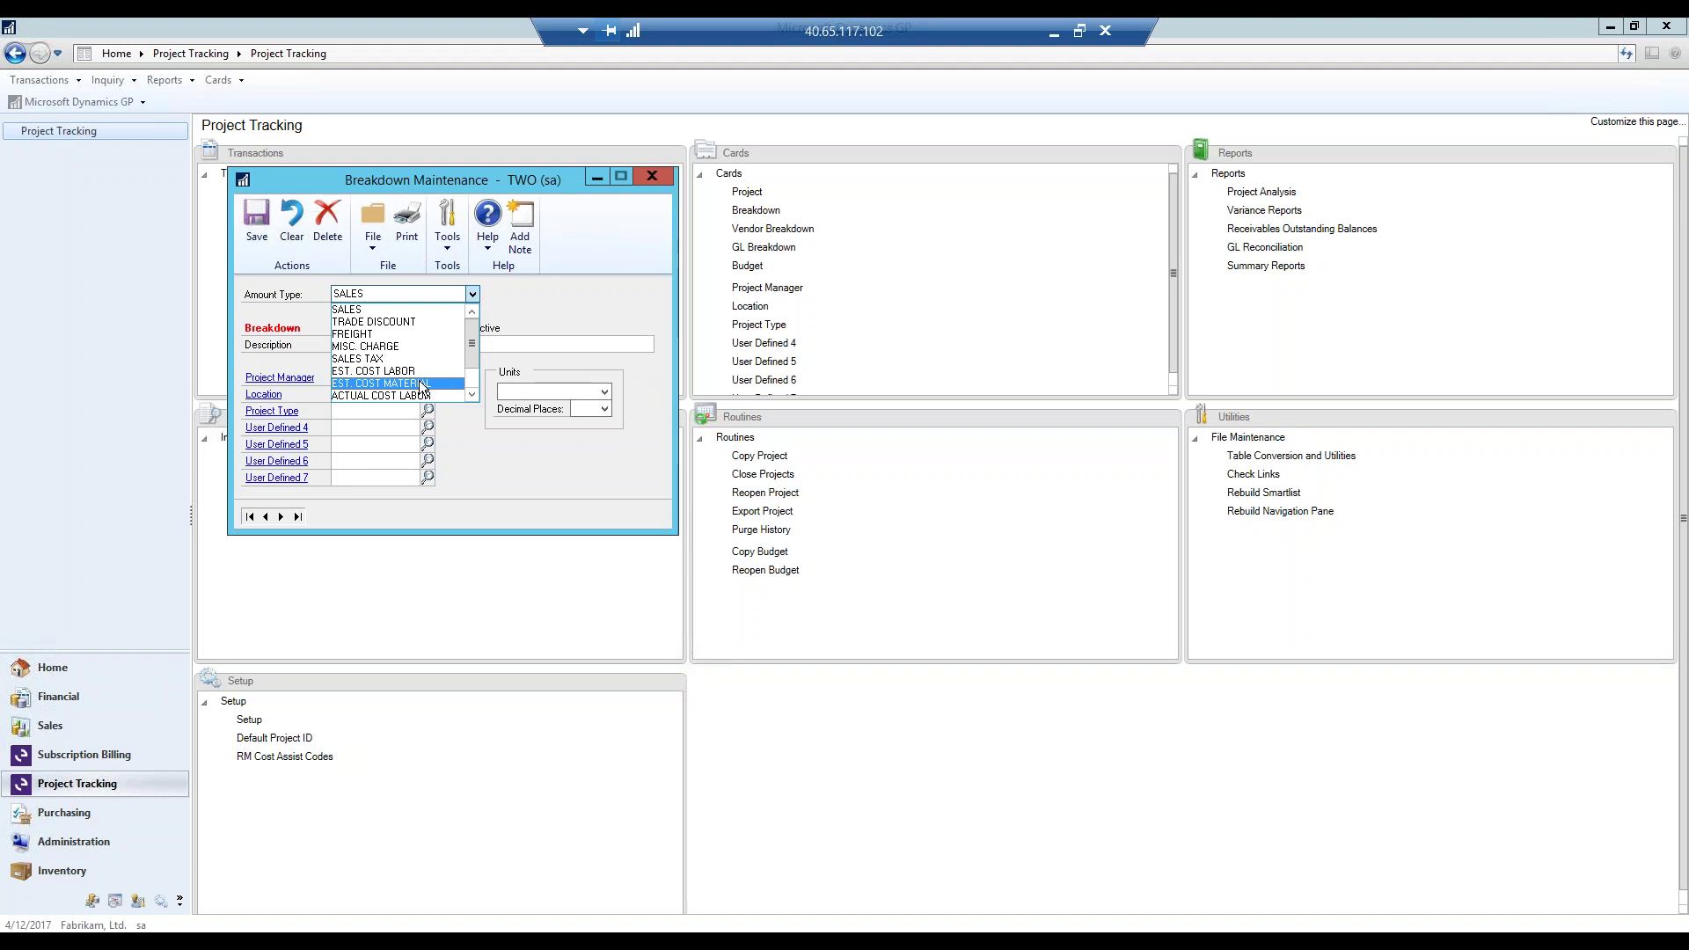
click(473, 396)
click(472, 396)
click(472, 396)
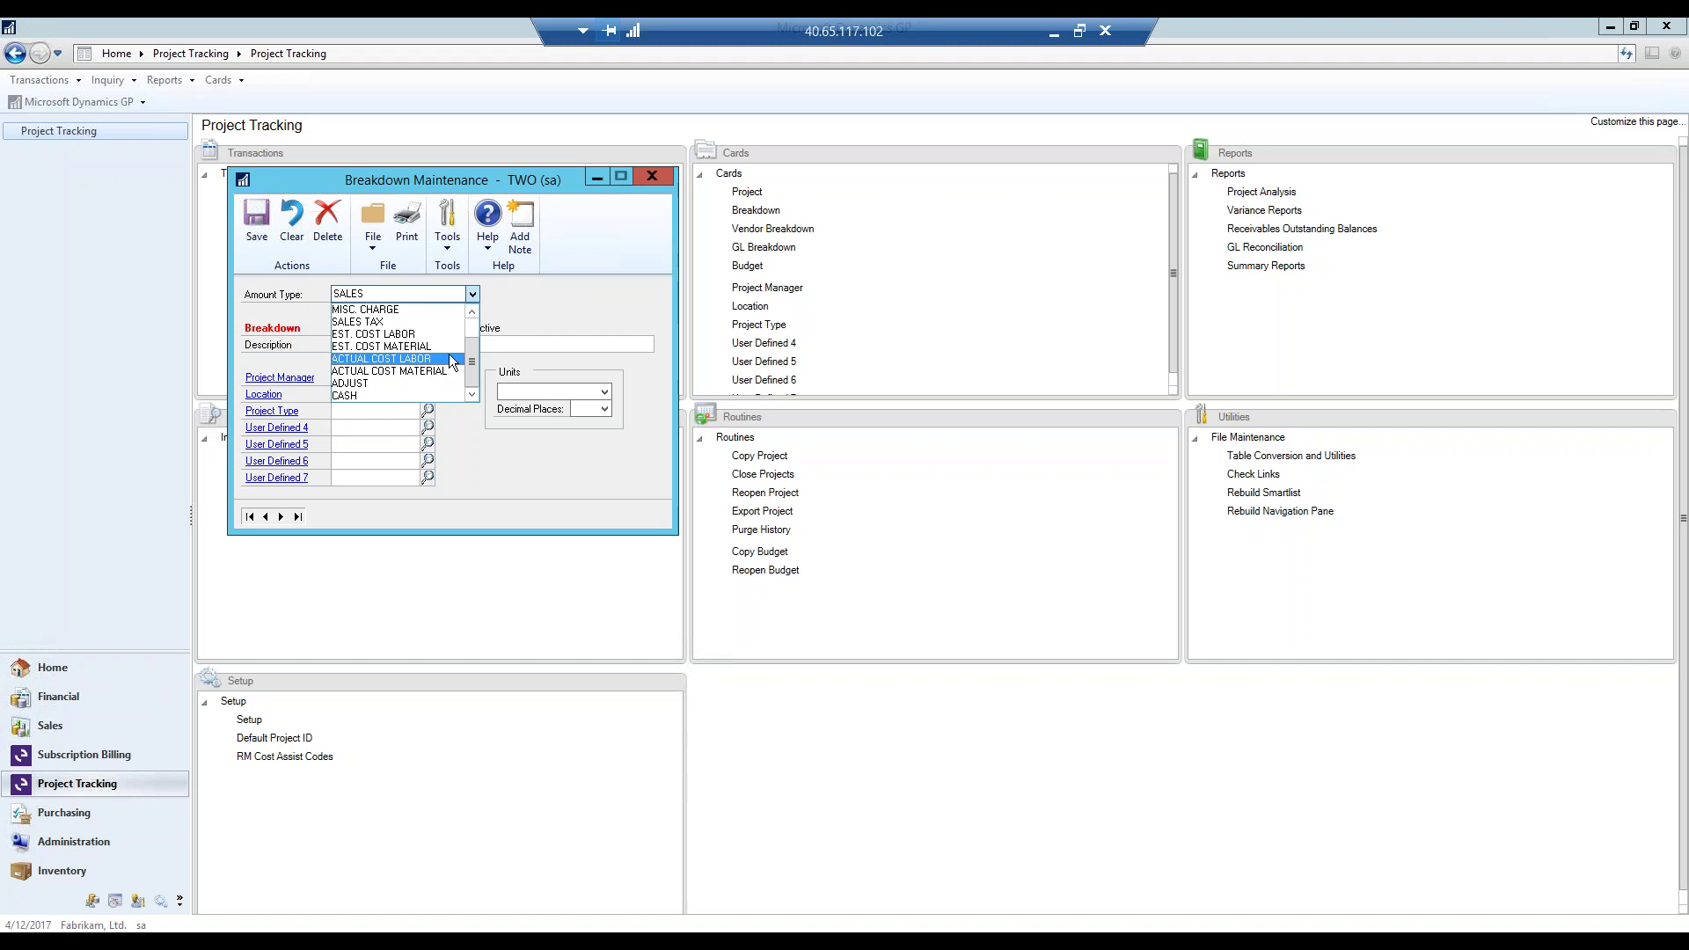
click(449, 358)
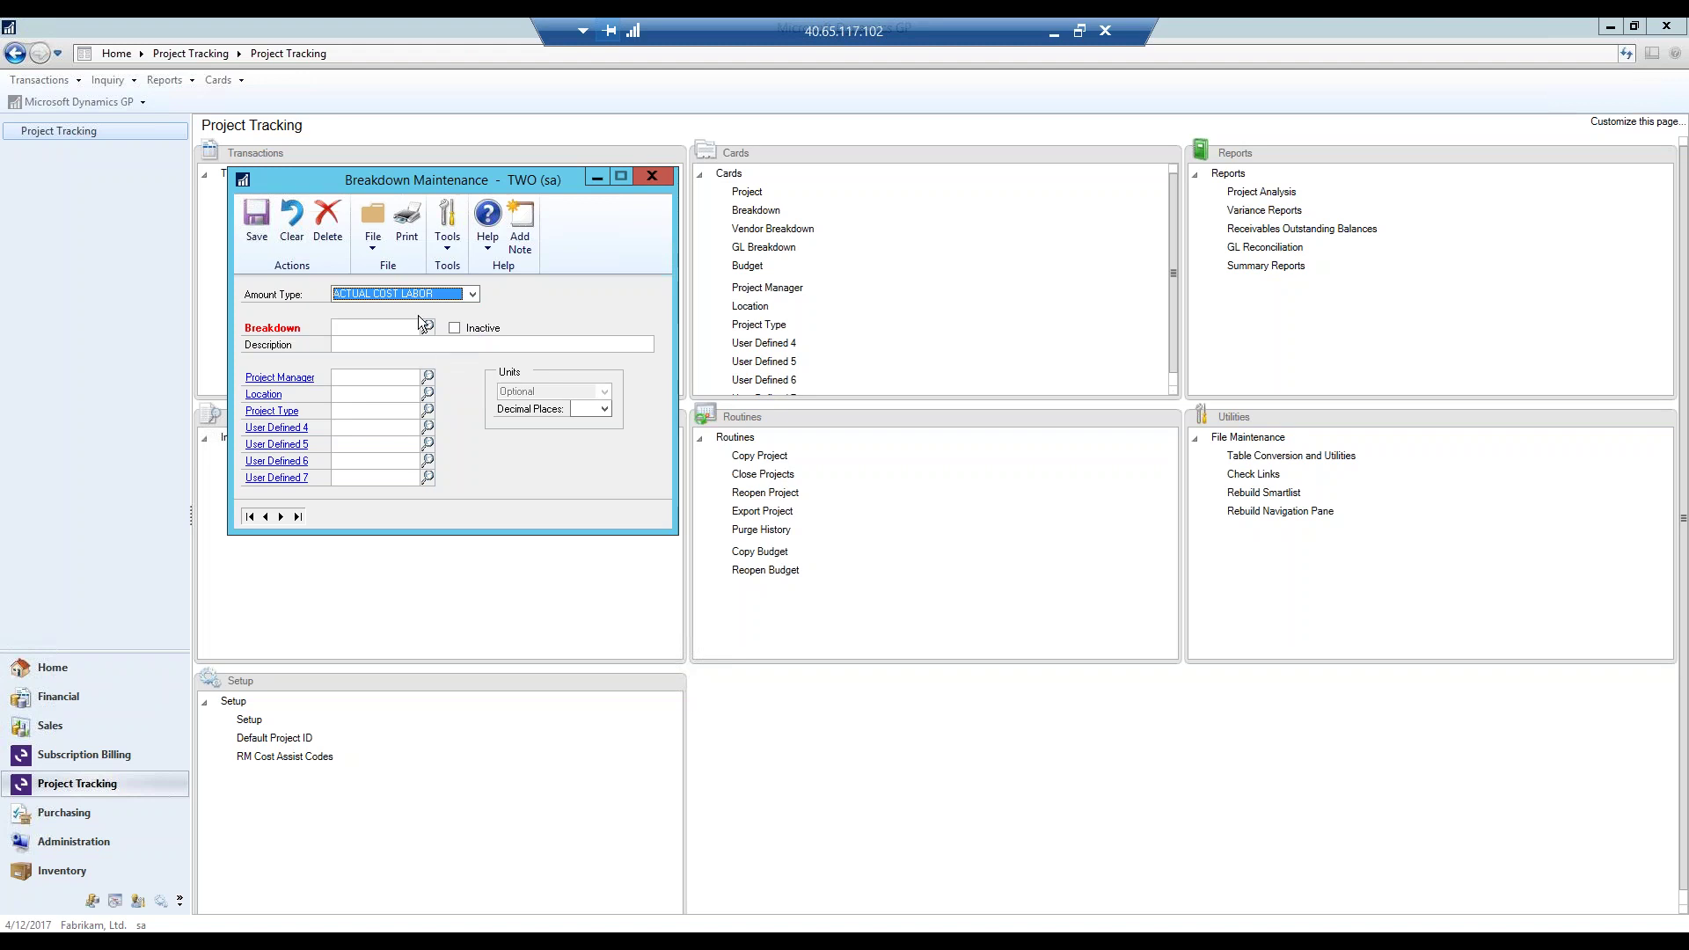
click(427, 327)
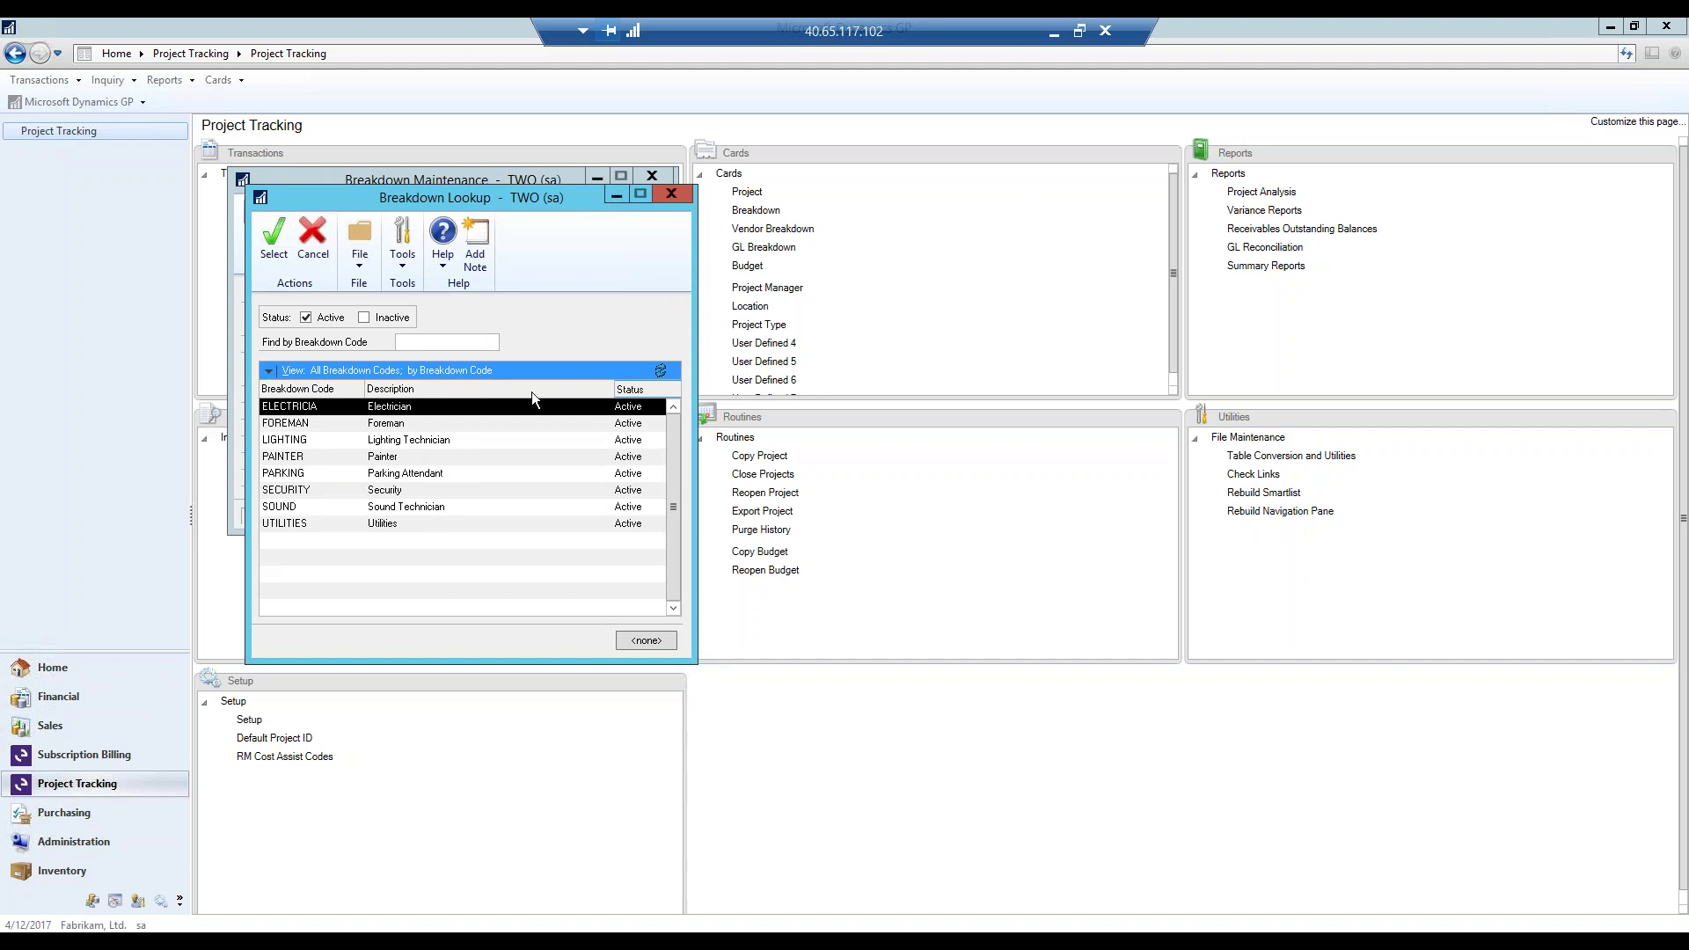
click(665, 191)
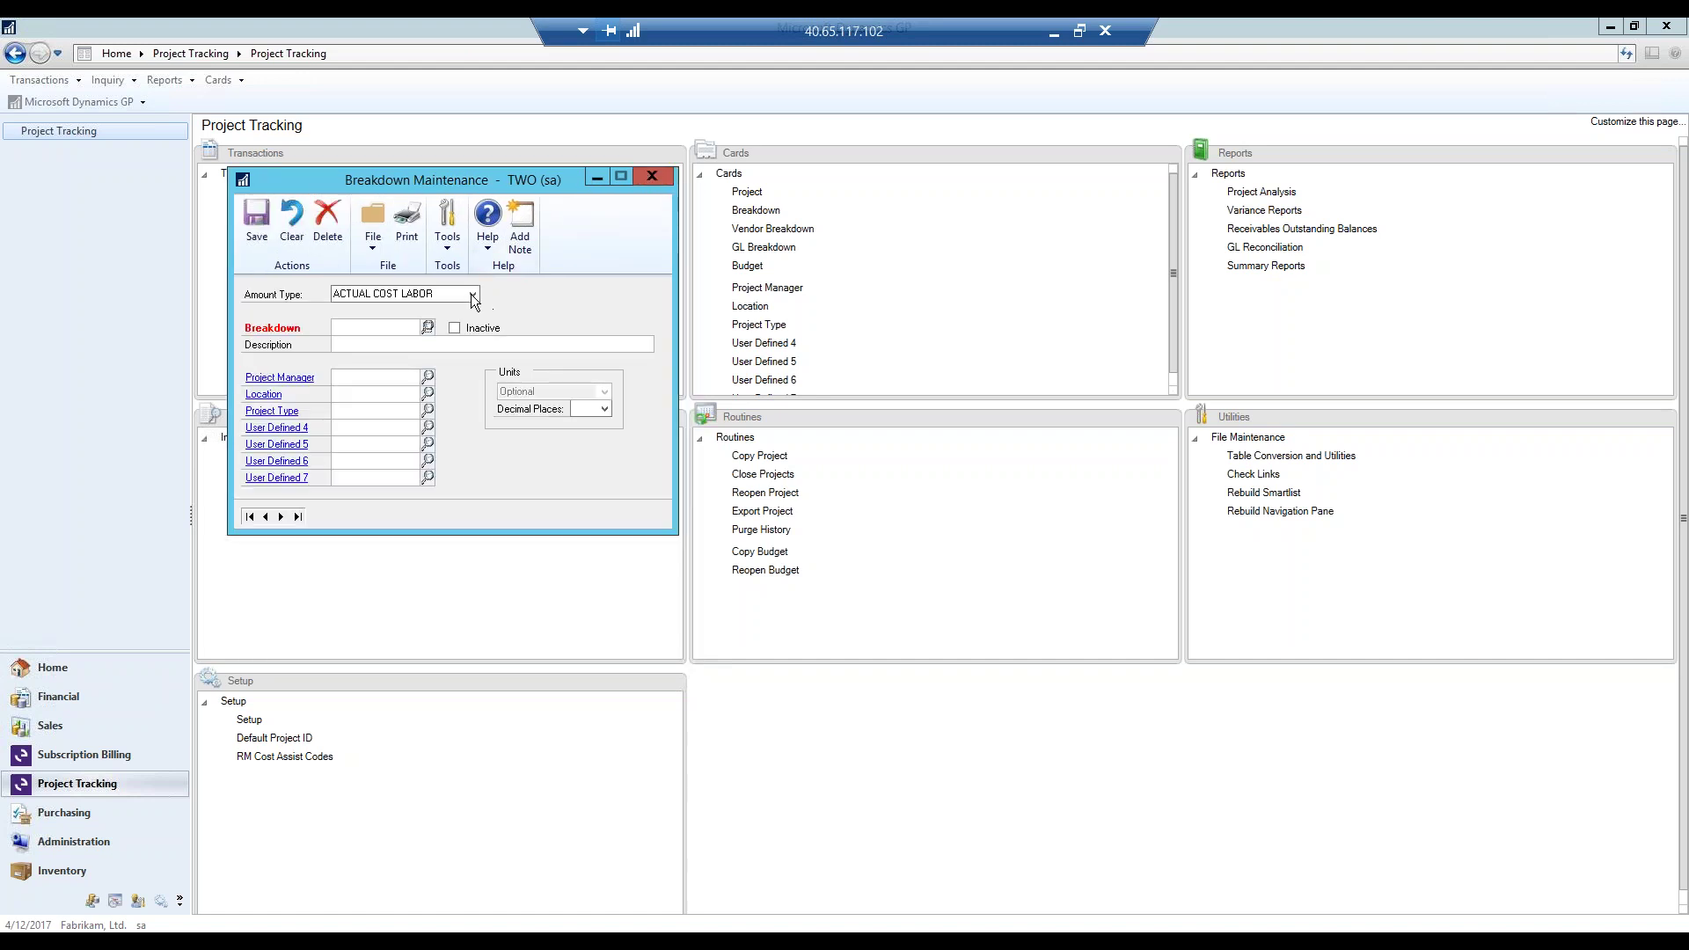
Look up the breakdown codes for the ACTUAL COST MATERIAL amount type, and close Breakdown Maintenance.
click(473, 300)
click(441, 366)
click(426, 327)
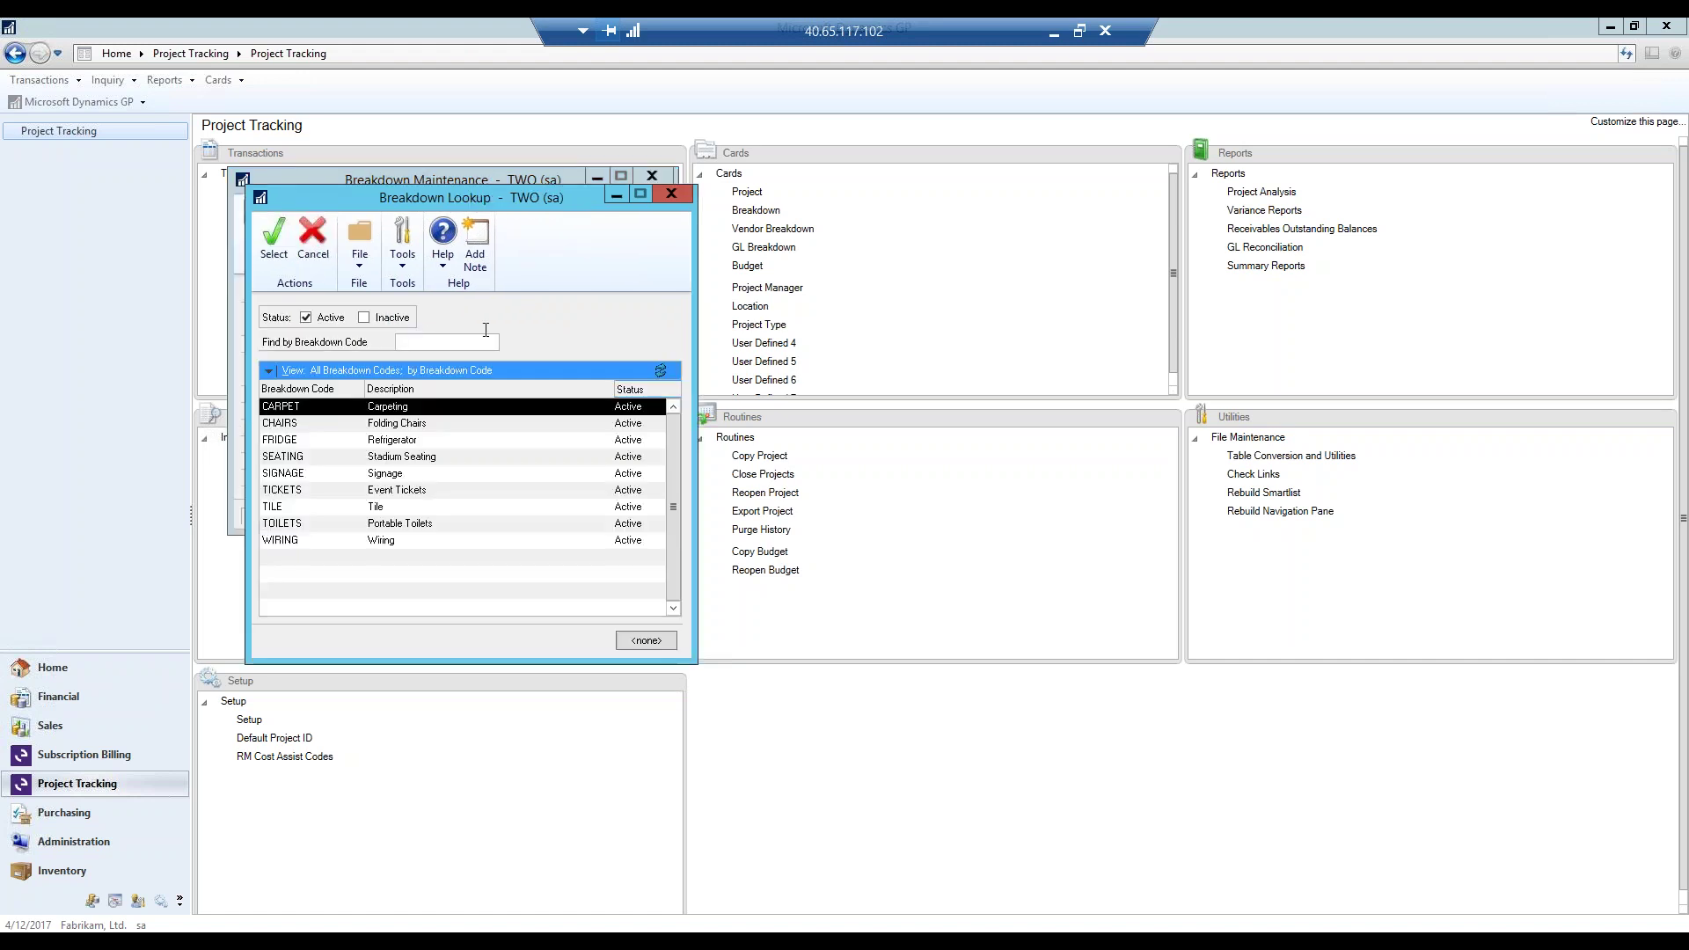
click(672, 194)
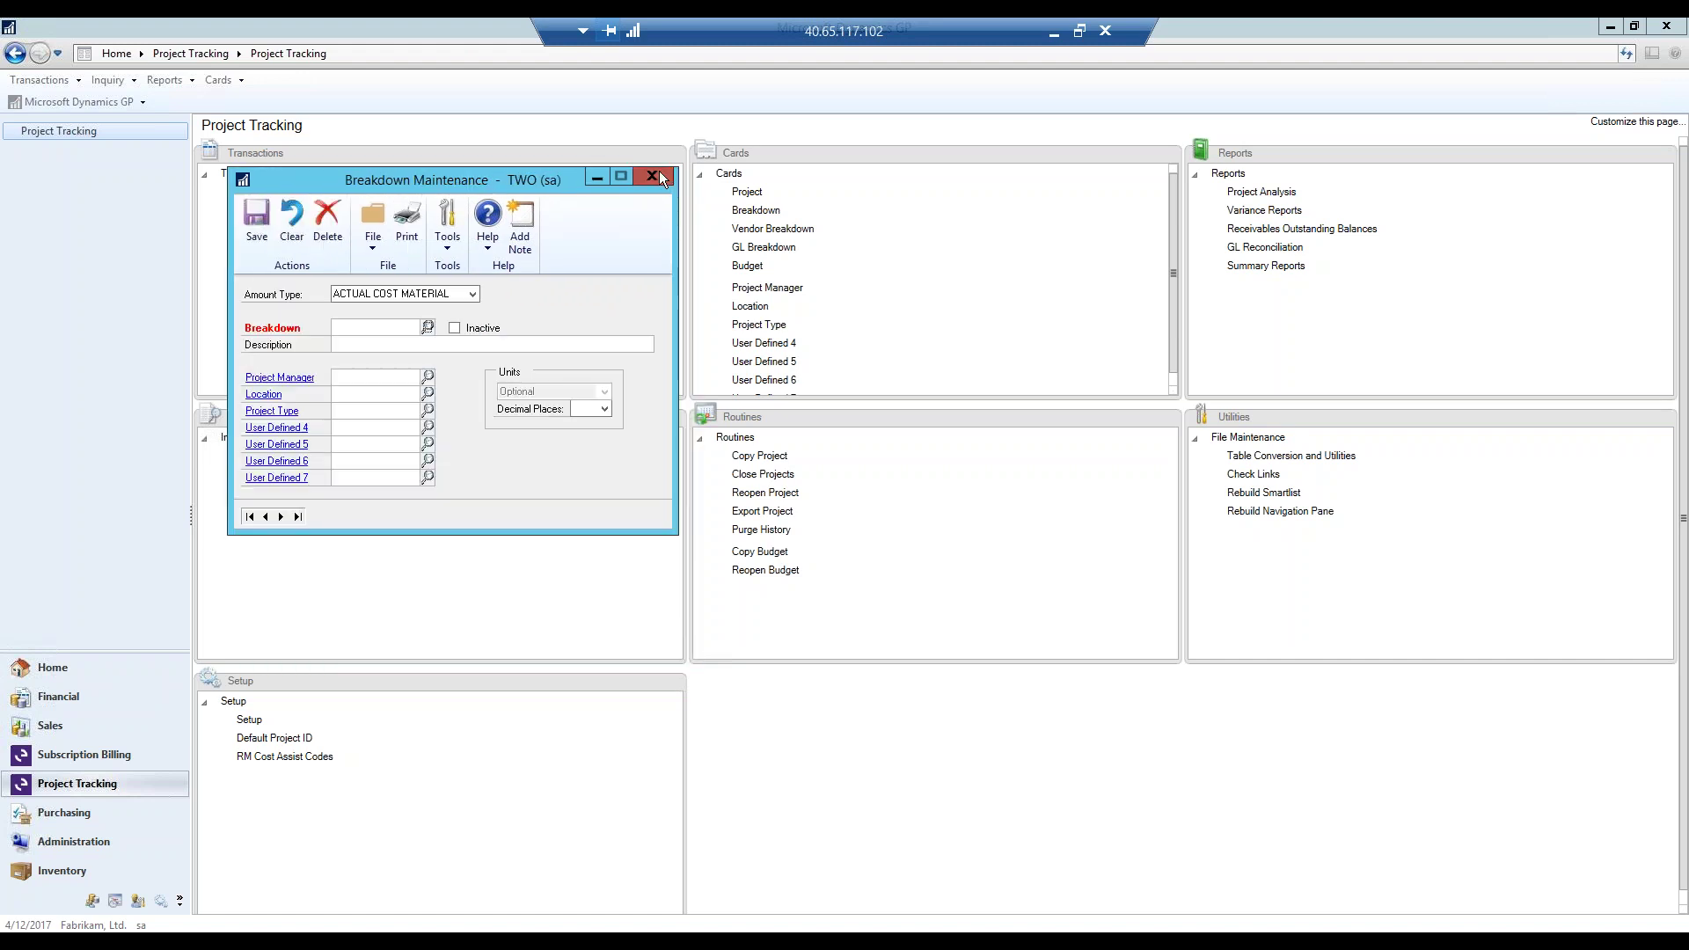
click(652, 176)
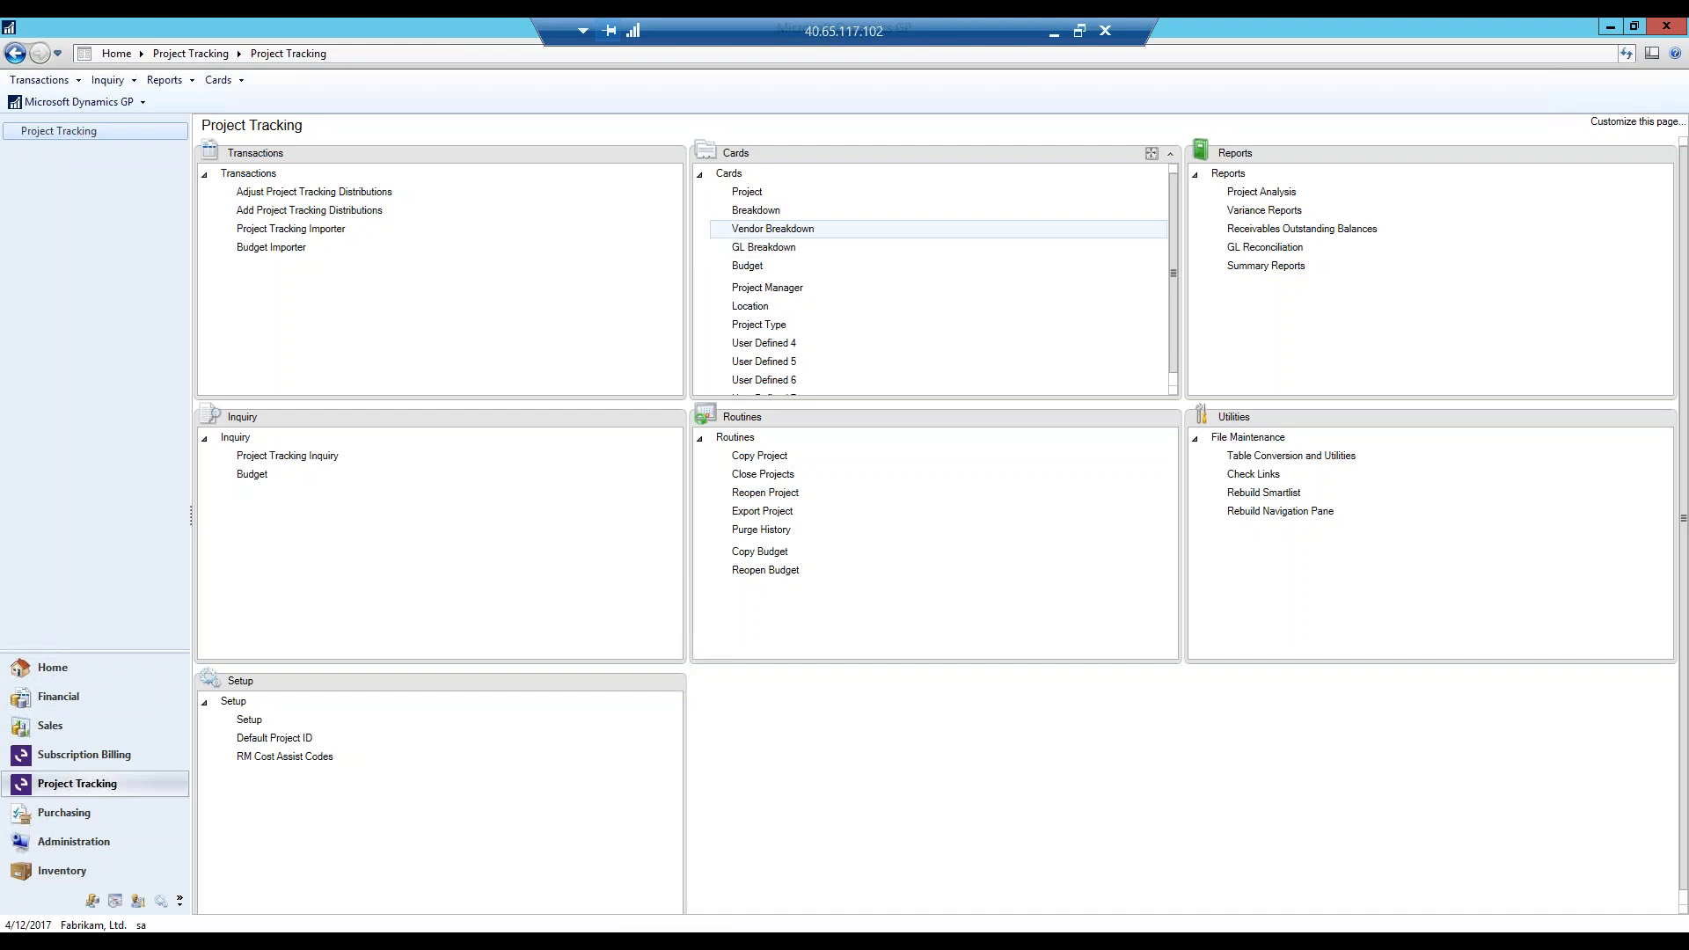
Review the breakdowns assigned to the first vendor record in Vendor Breakdown Maintenance, and close the window.
click(773, 228)
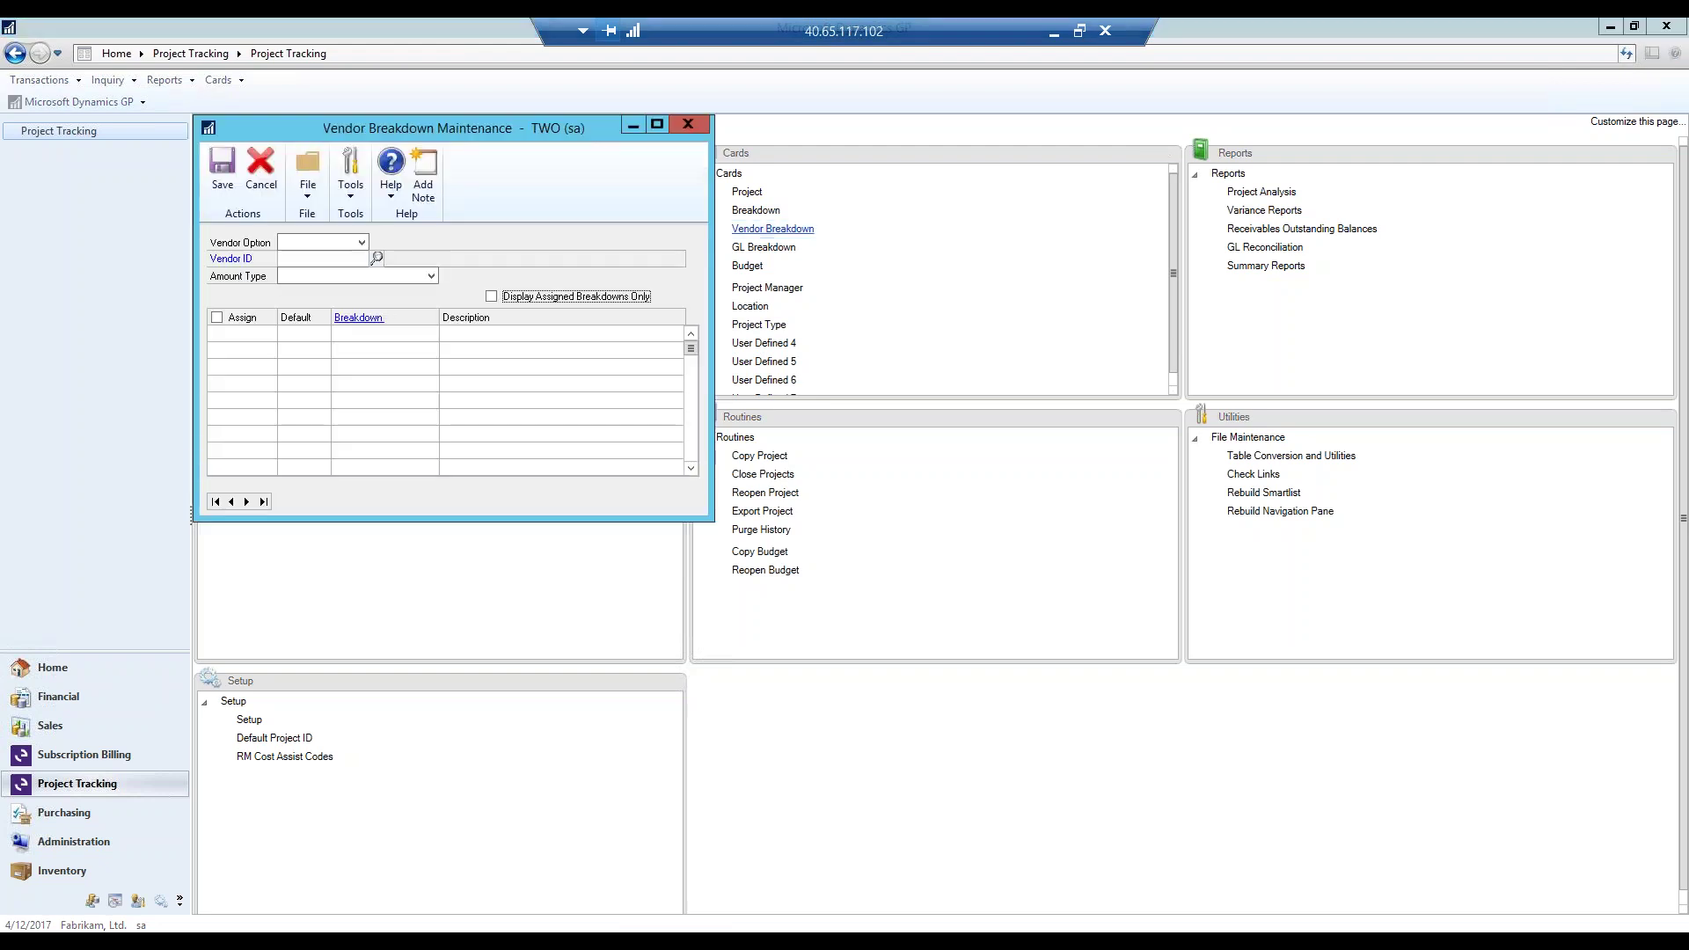
click(220, 500)
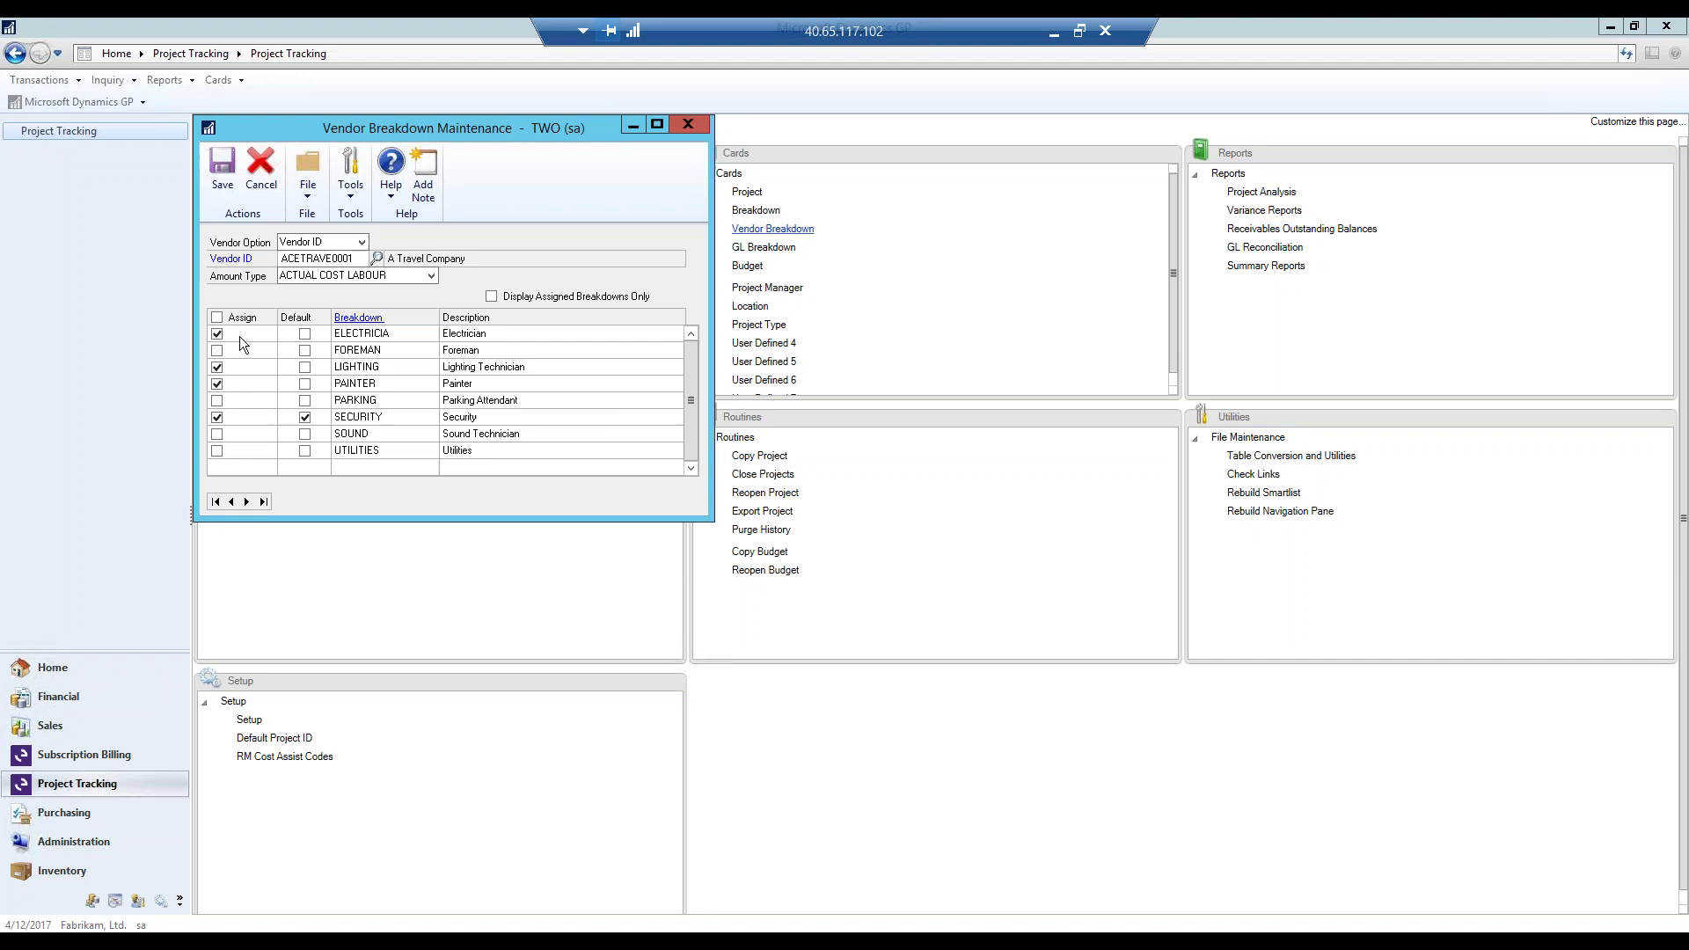
click(689, 124)
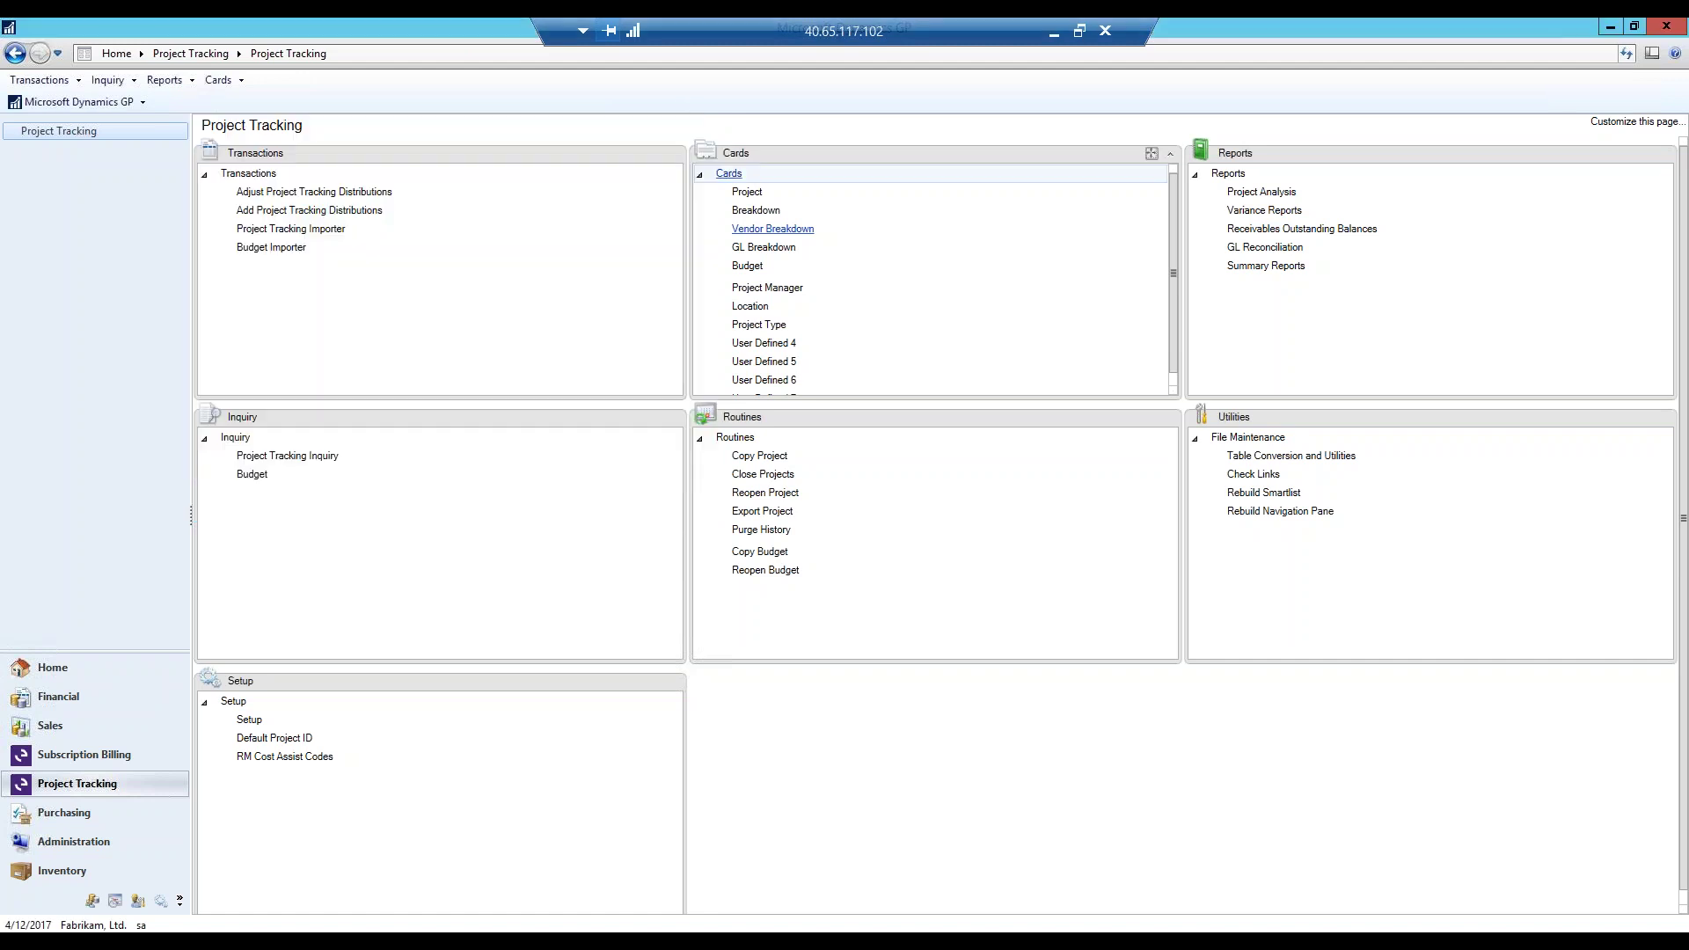
Review the breakdowns assigned to the first account record in GL Breakdown Maintenance, and close the window.
click(764, 247)
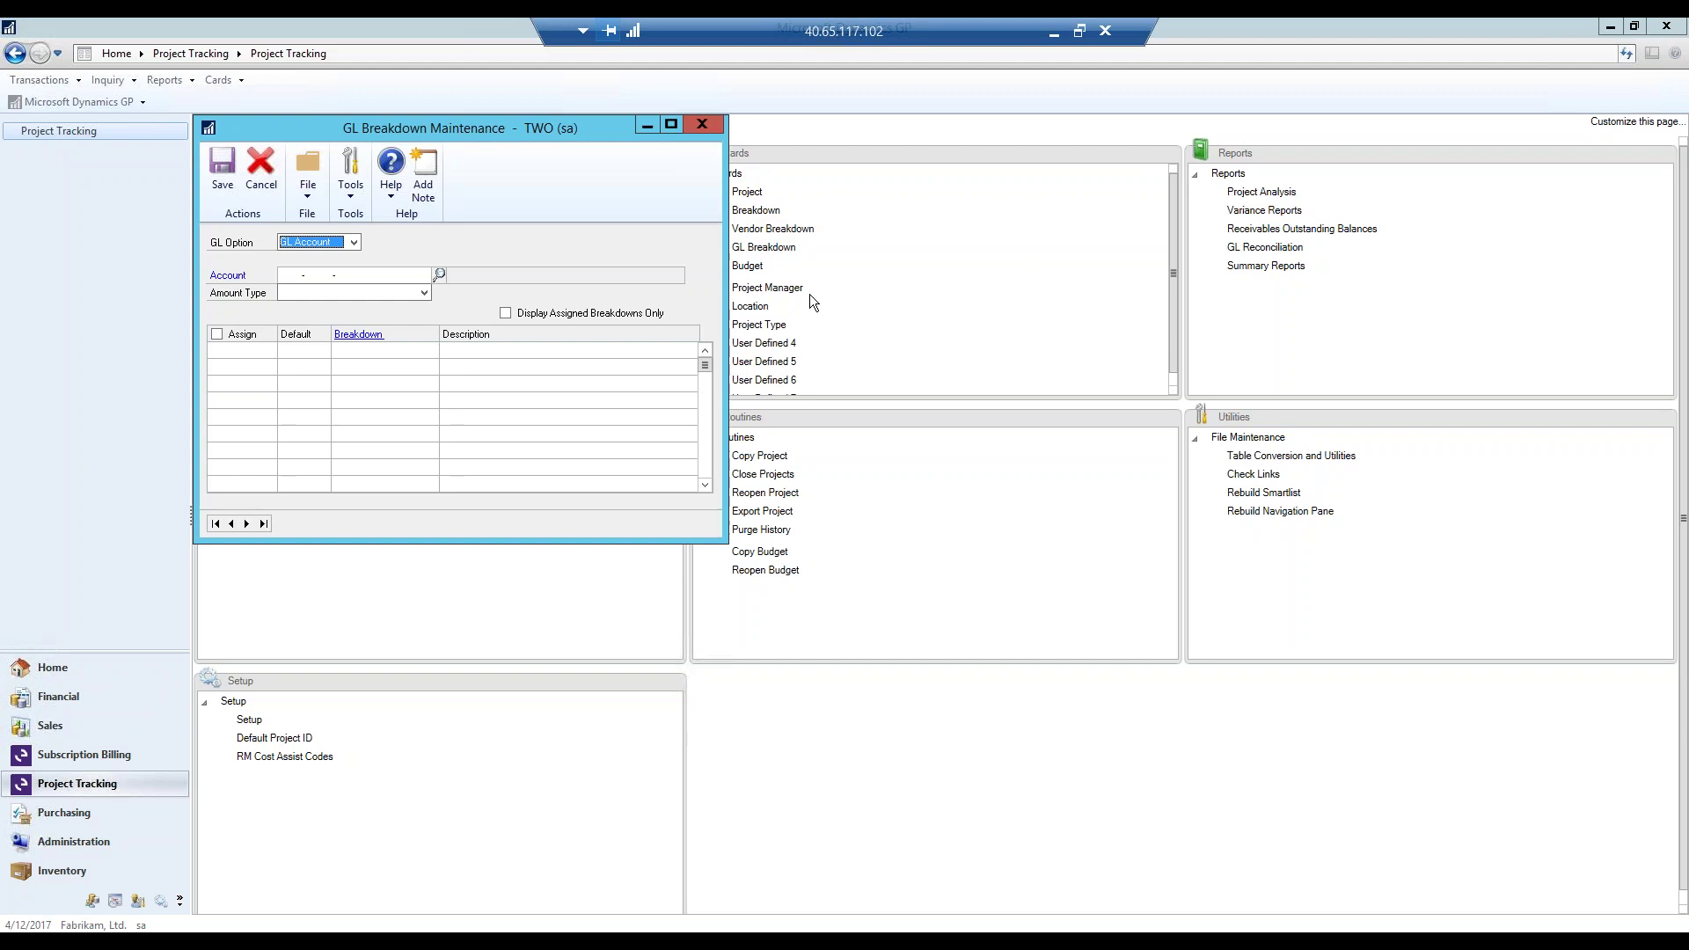
click(215, 525)
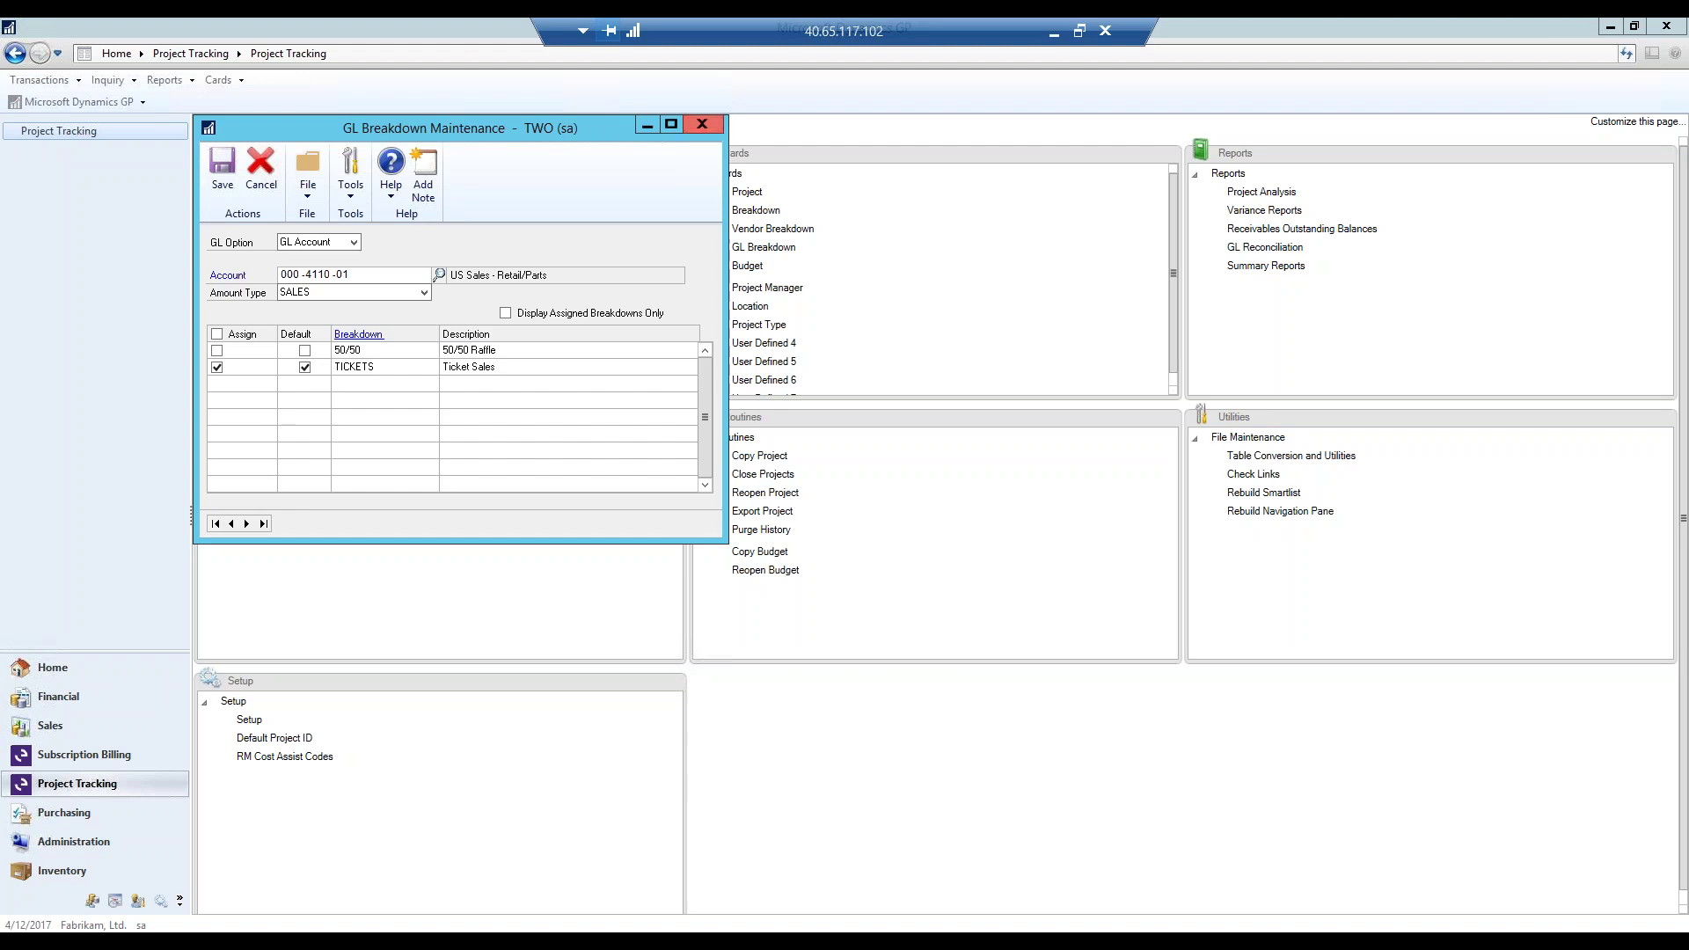
click(701, 124)
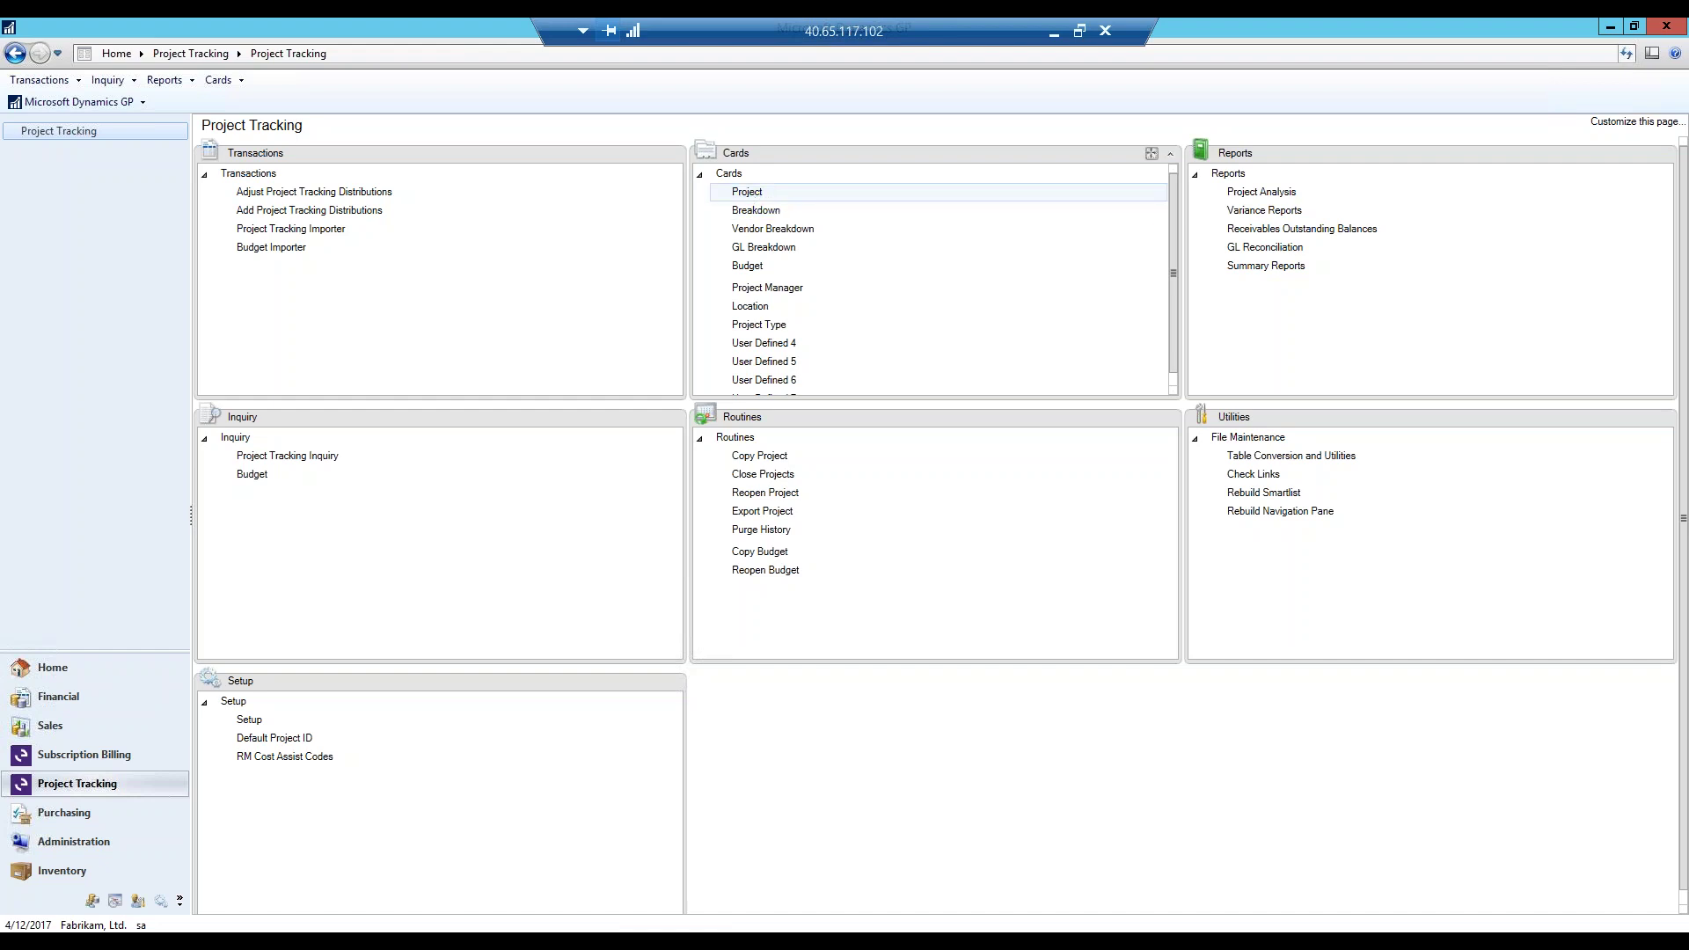
Open the DIERKS BENTLEY project in Project Maintenance through the project lookup.
click(747, 191)
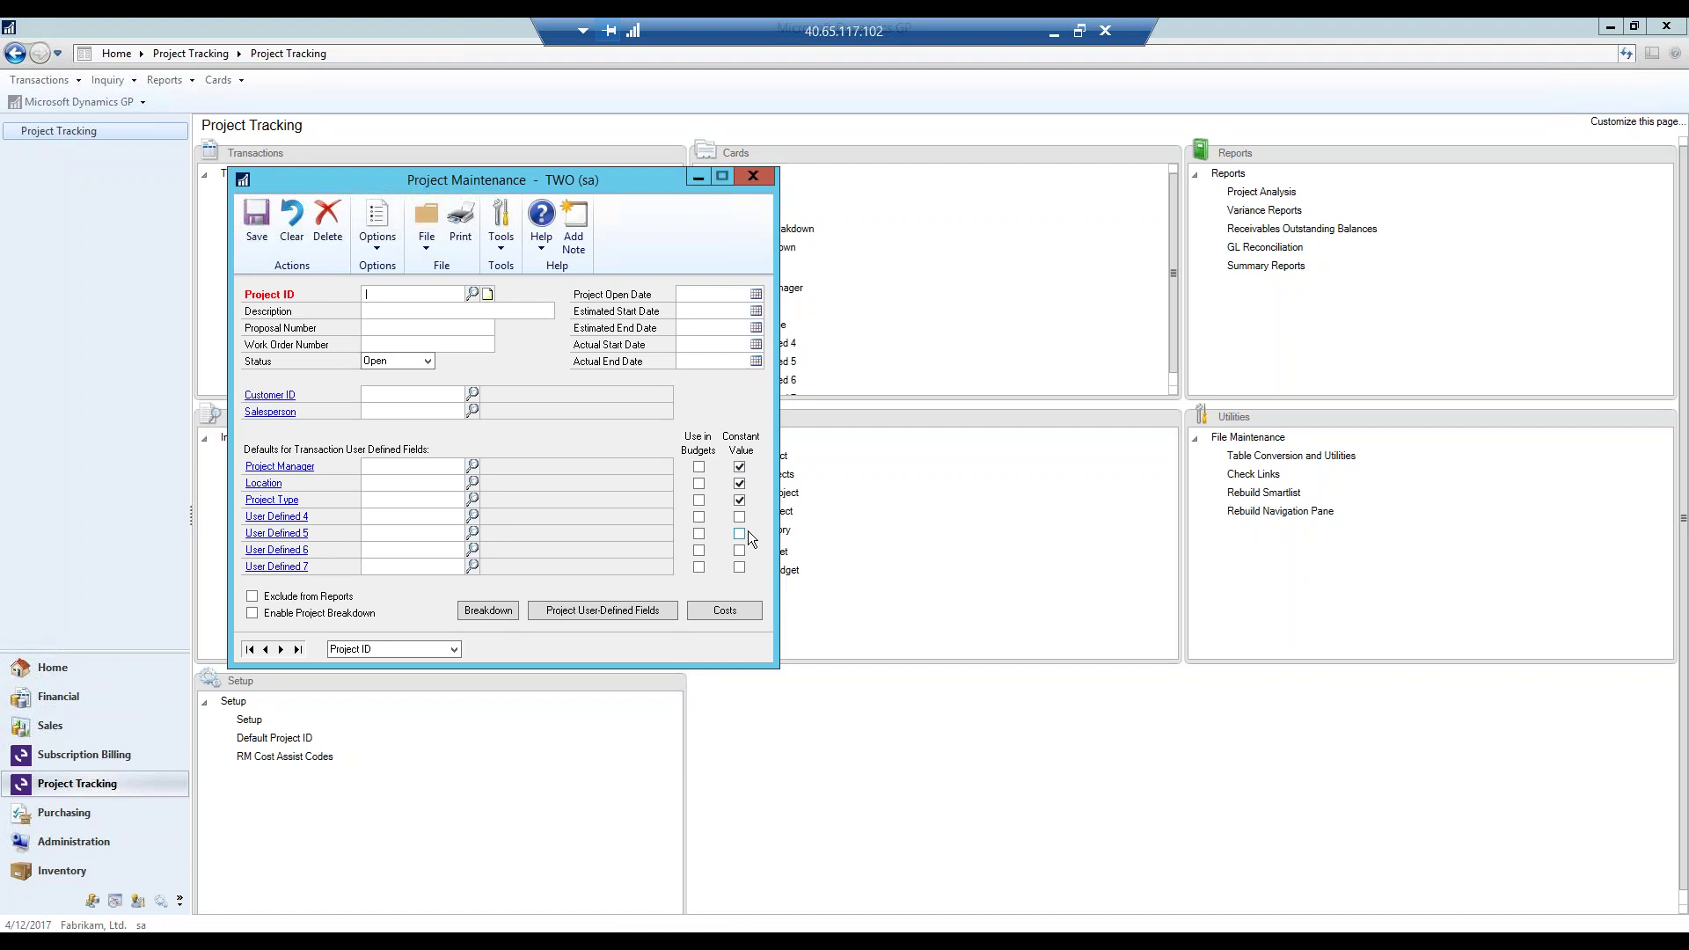
click(472, 294)
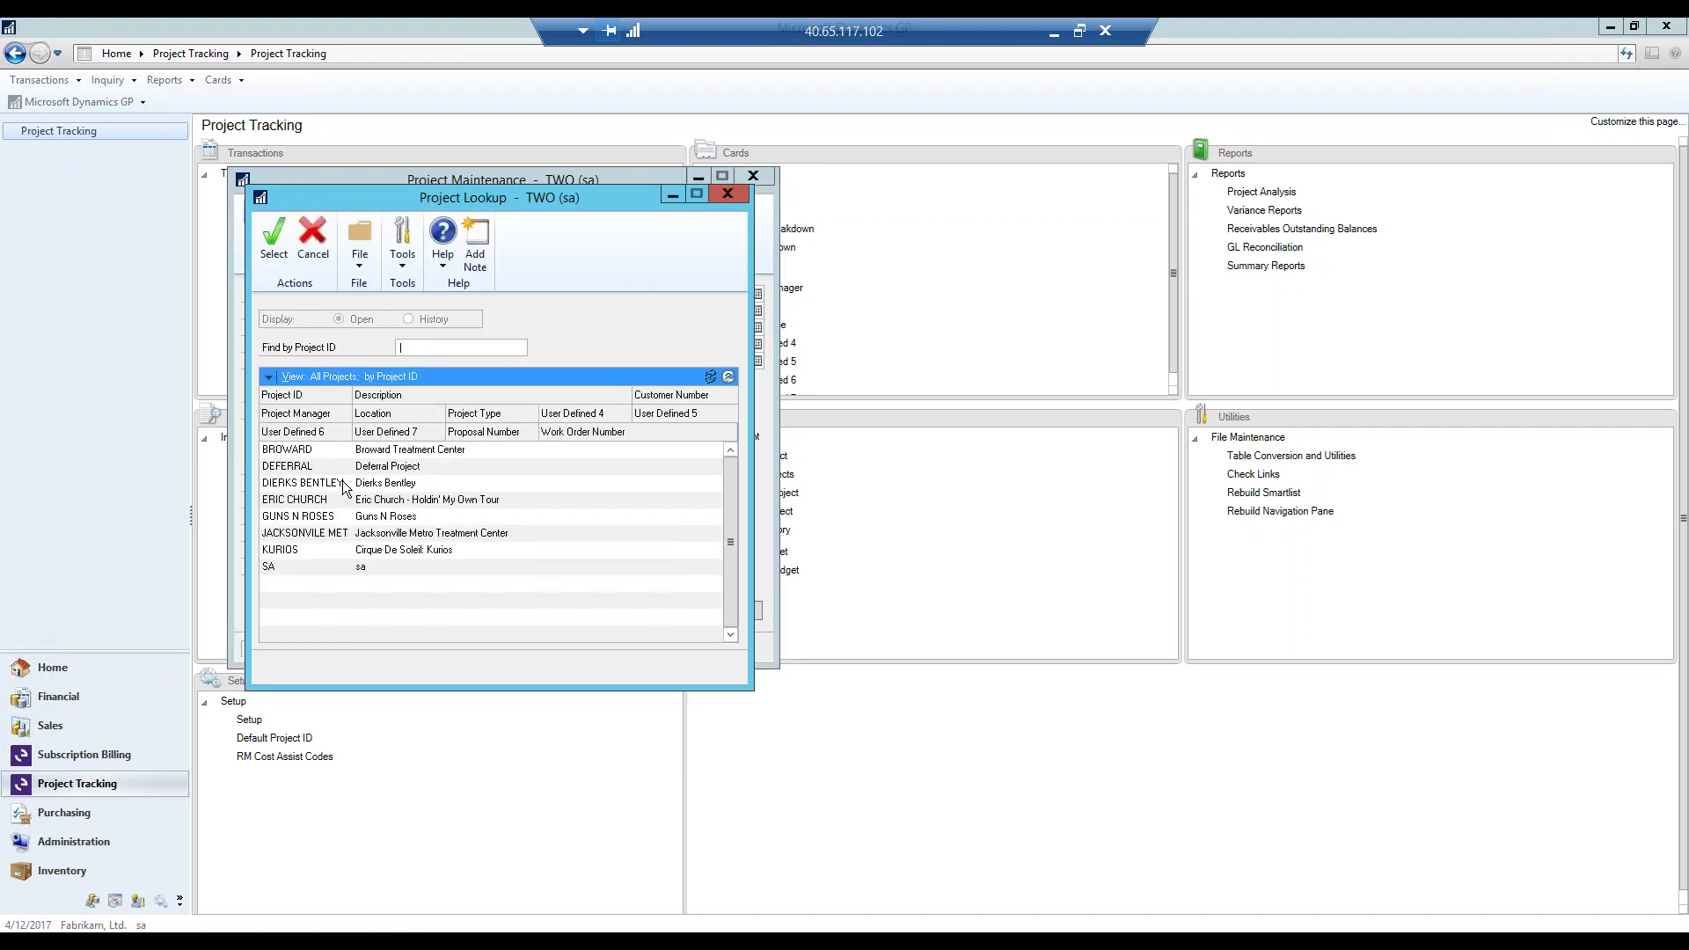
double_click(343, 487)
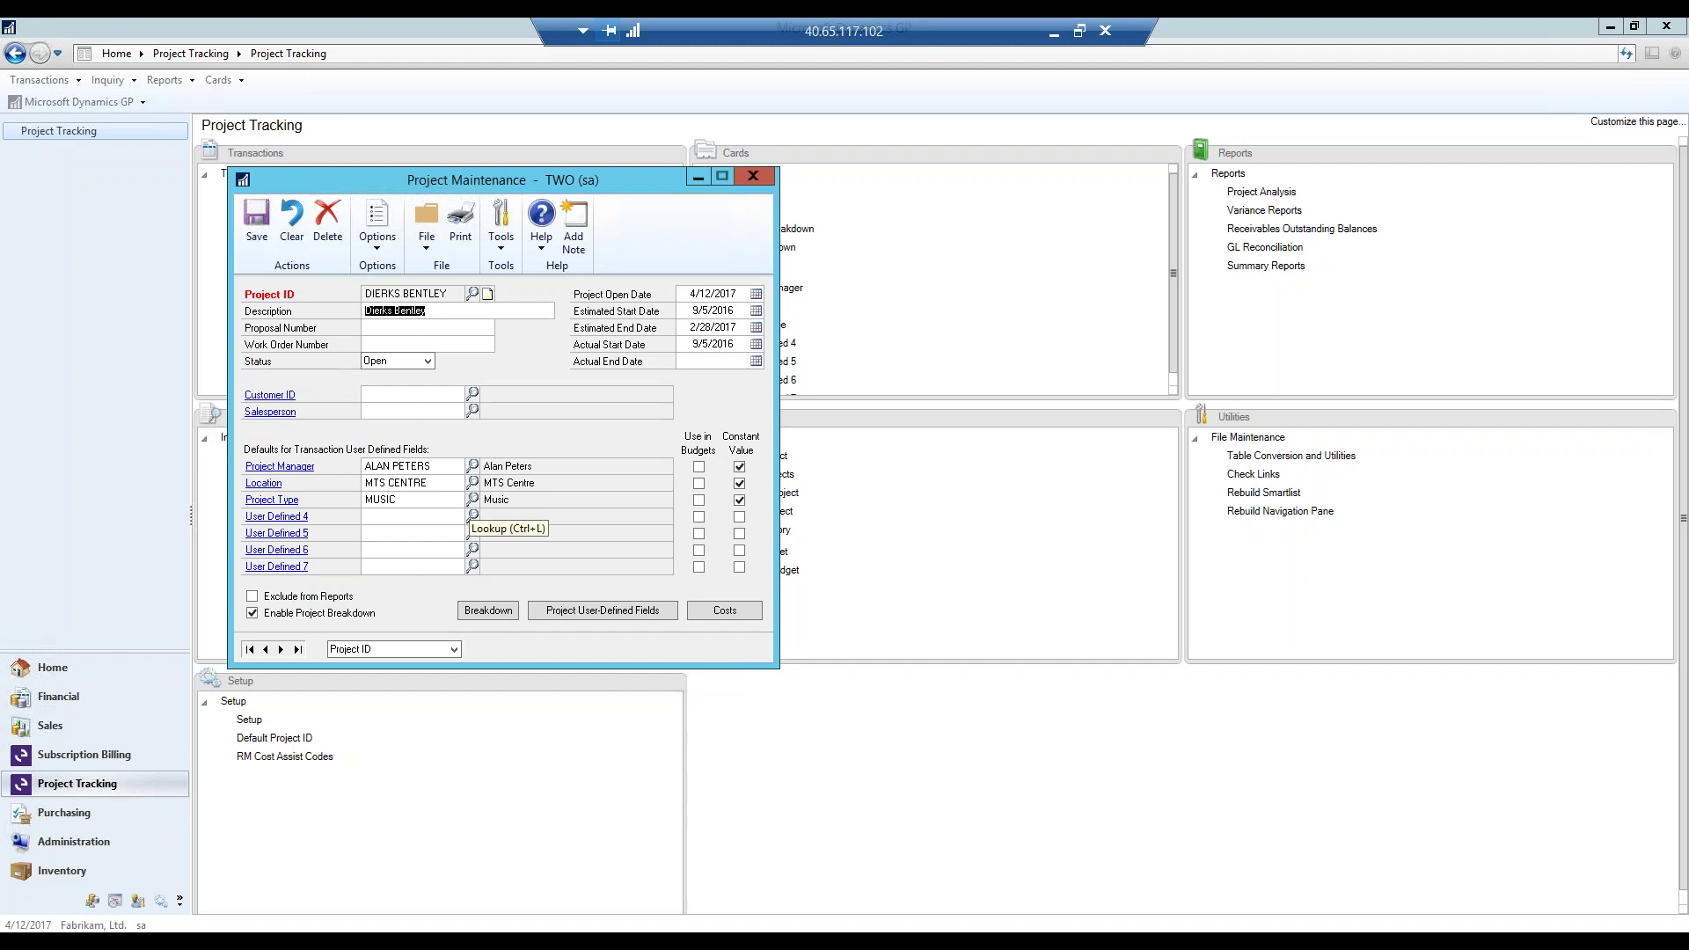
Review the project's user-defined checkbox, date and numeric fields and its text fields, and return to Project Maintenance.
click(592, 612)
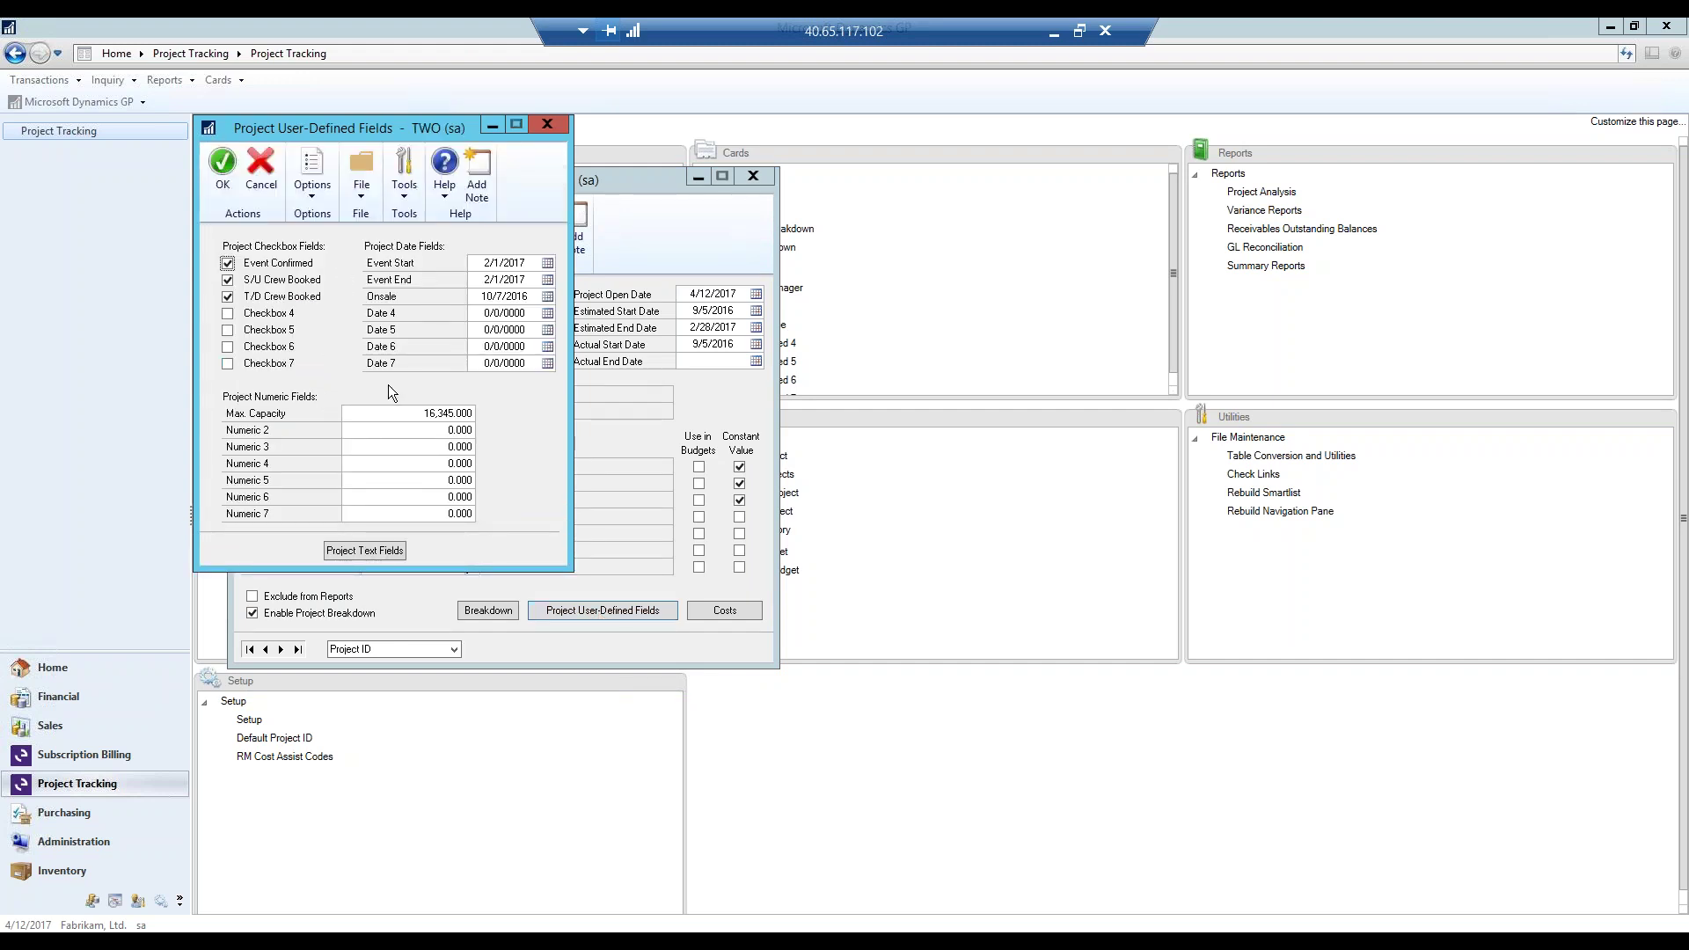
click(361, 553)
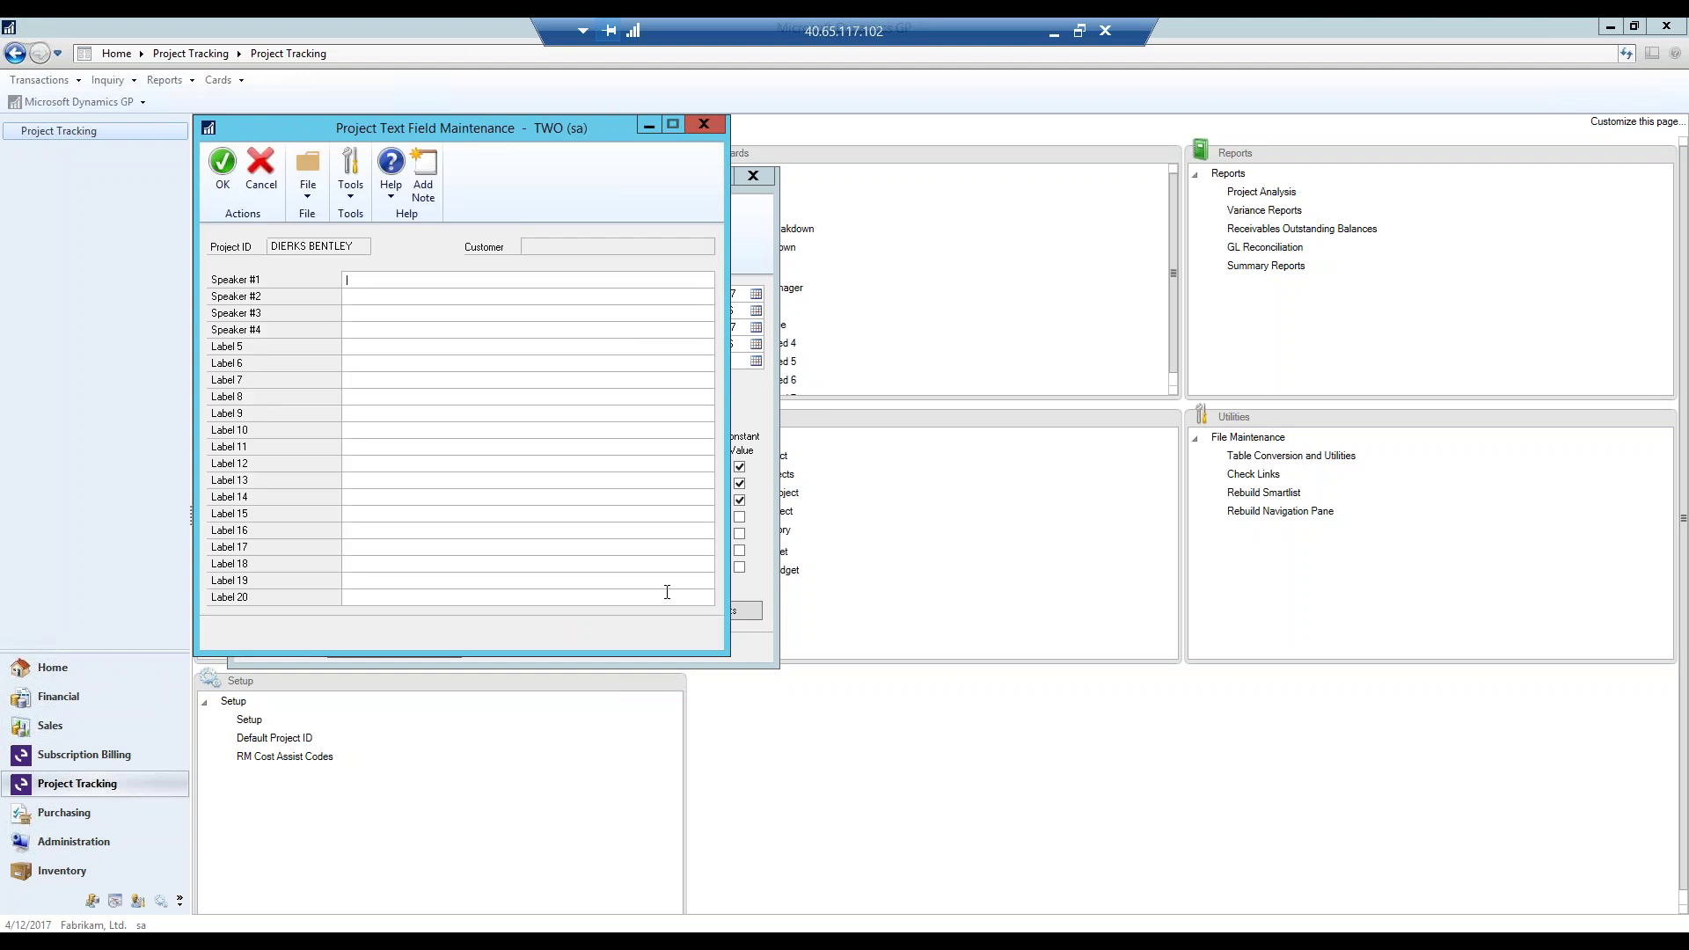
click(712, 121)
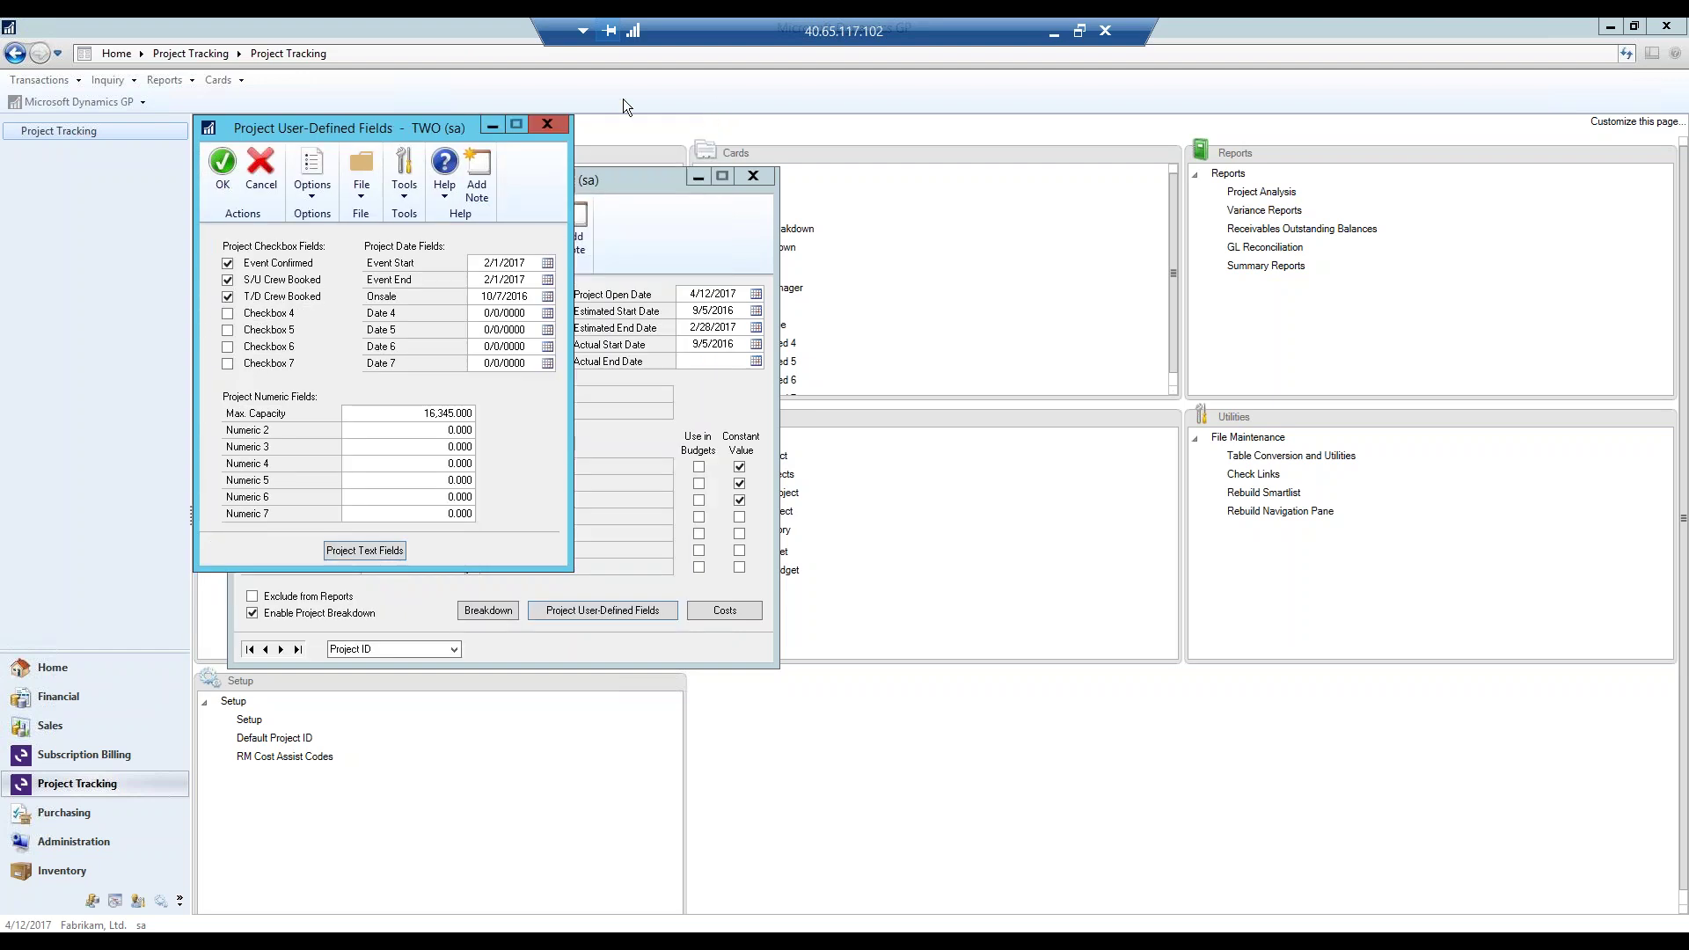
click(549, 126)
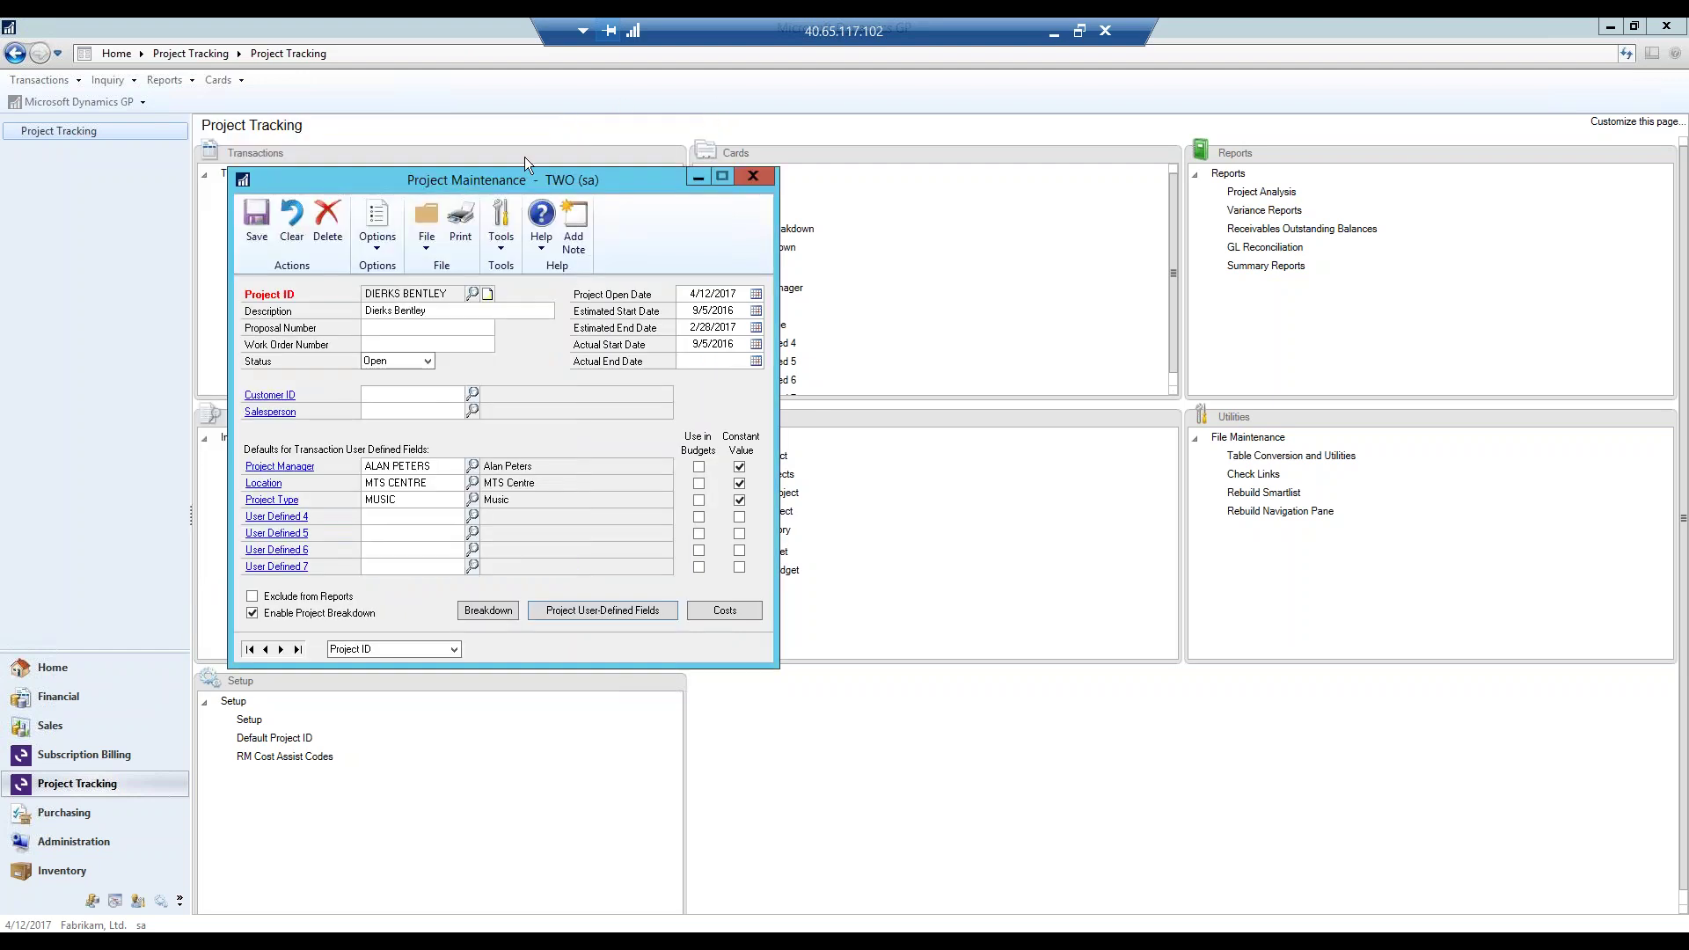
Review the project's costs and its breakdowns by amount type through ACTUAL COST LABOR, and close Project Maintenance.
click(734, 611)
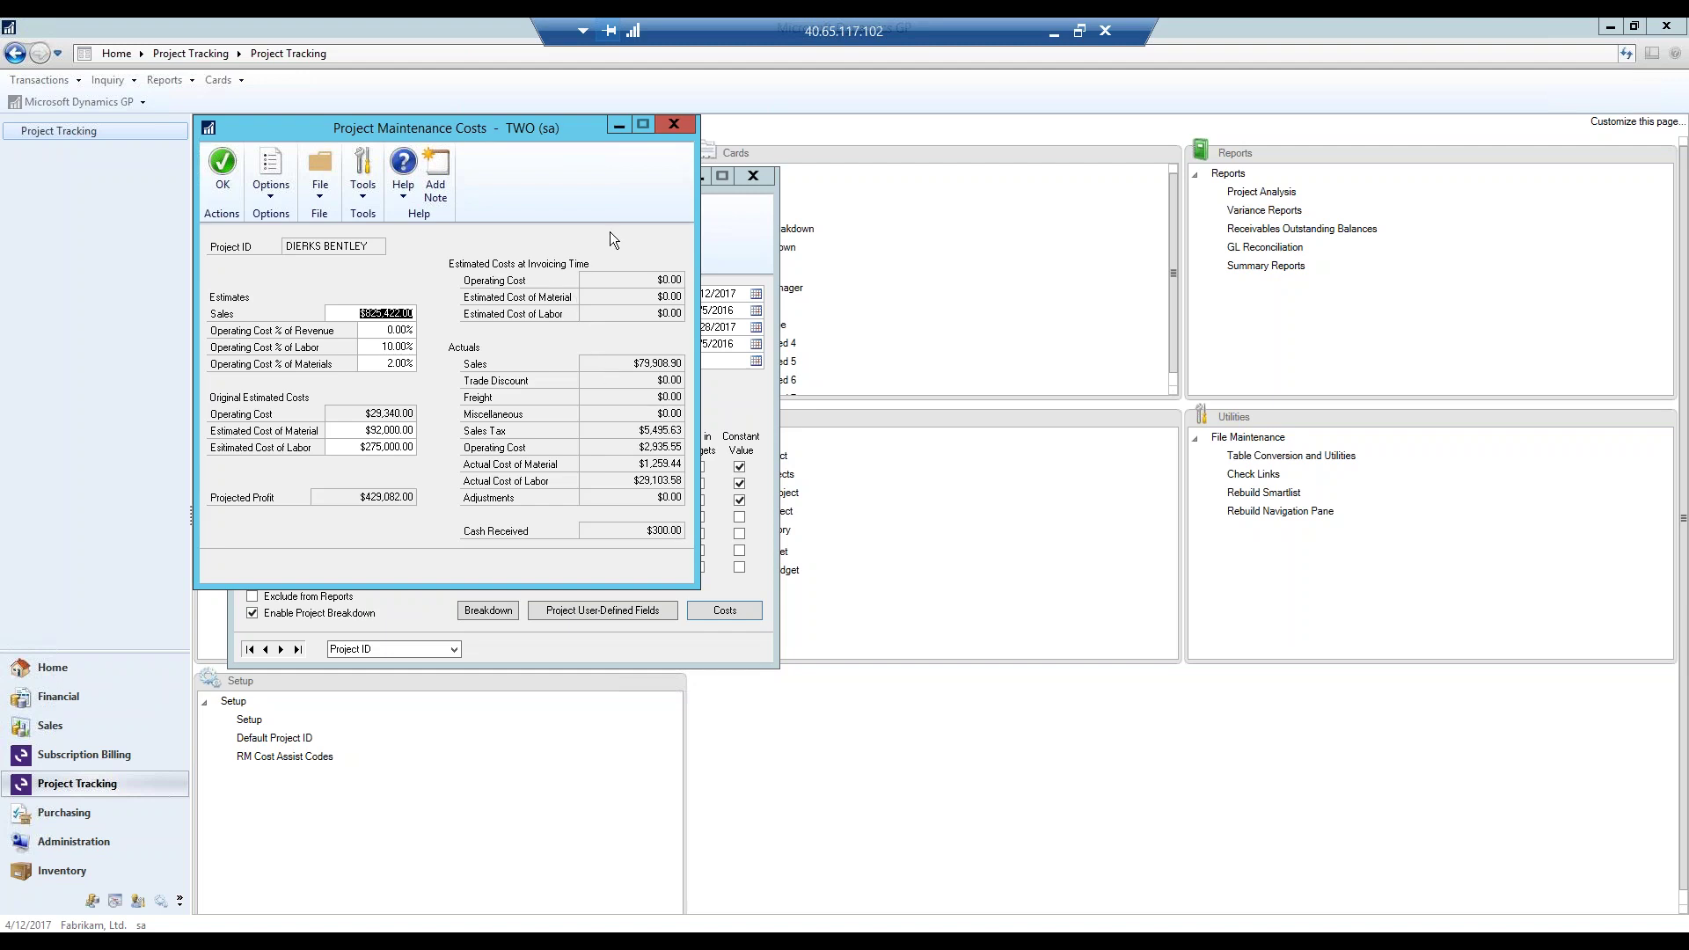
click(672, 124)
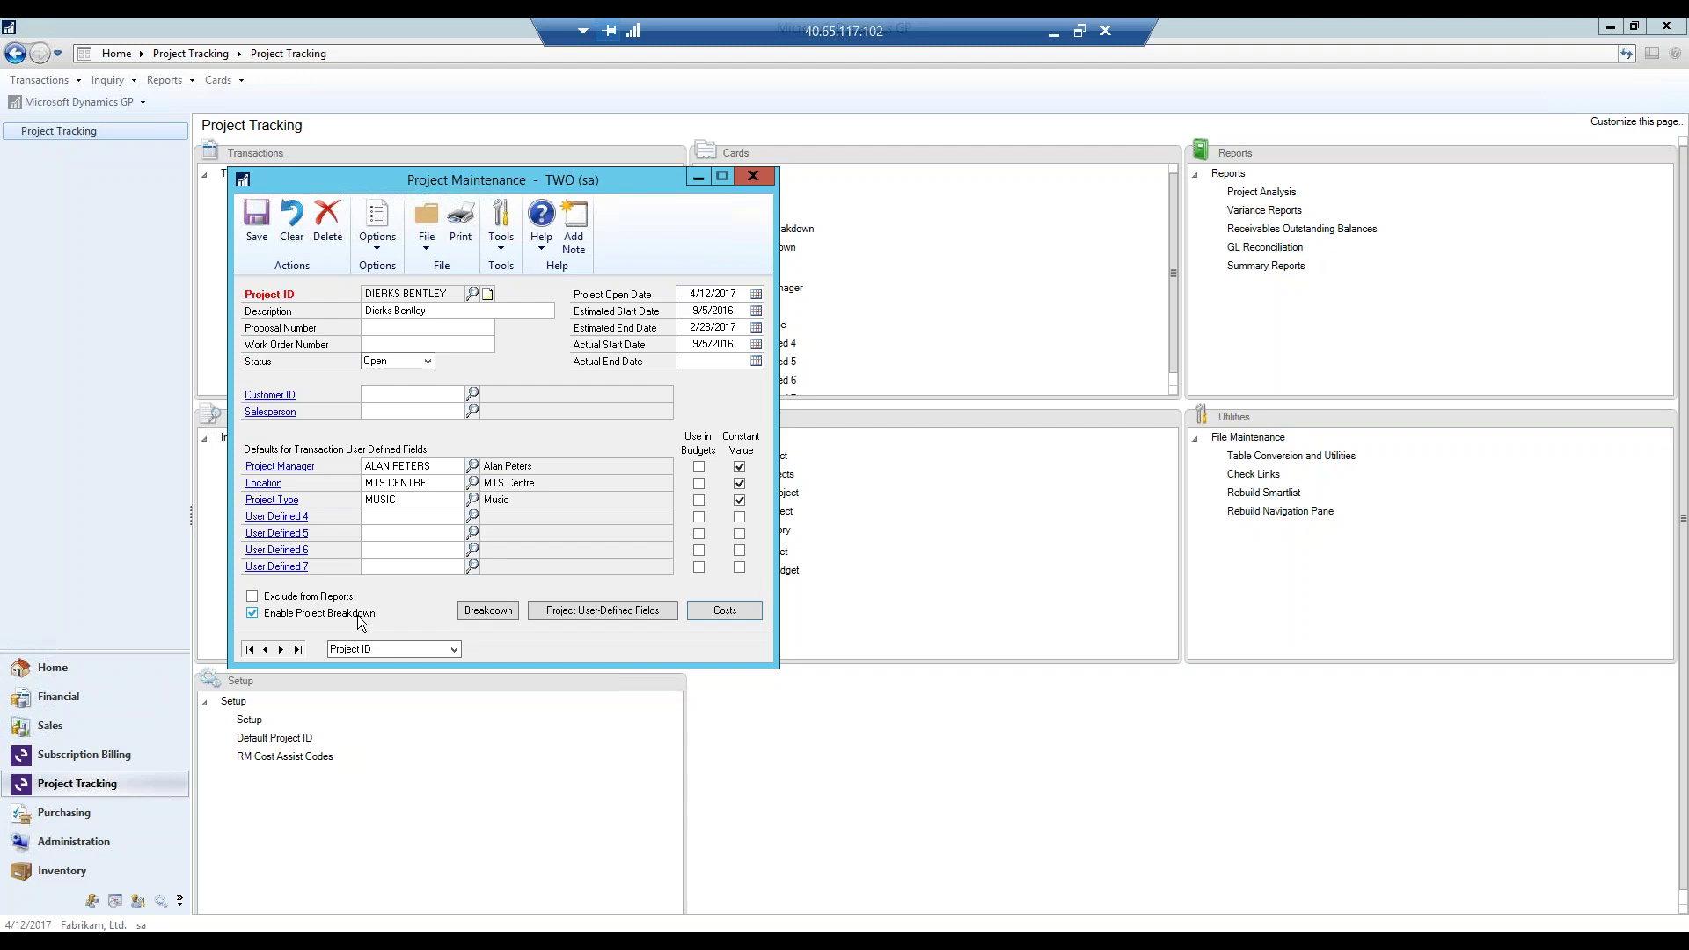
click(472, 616)
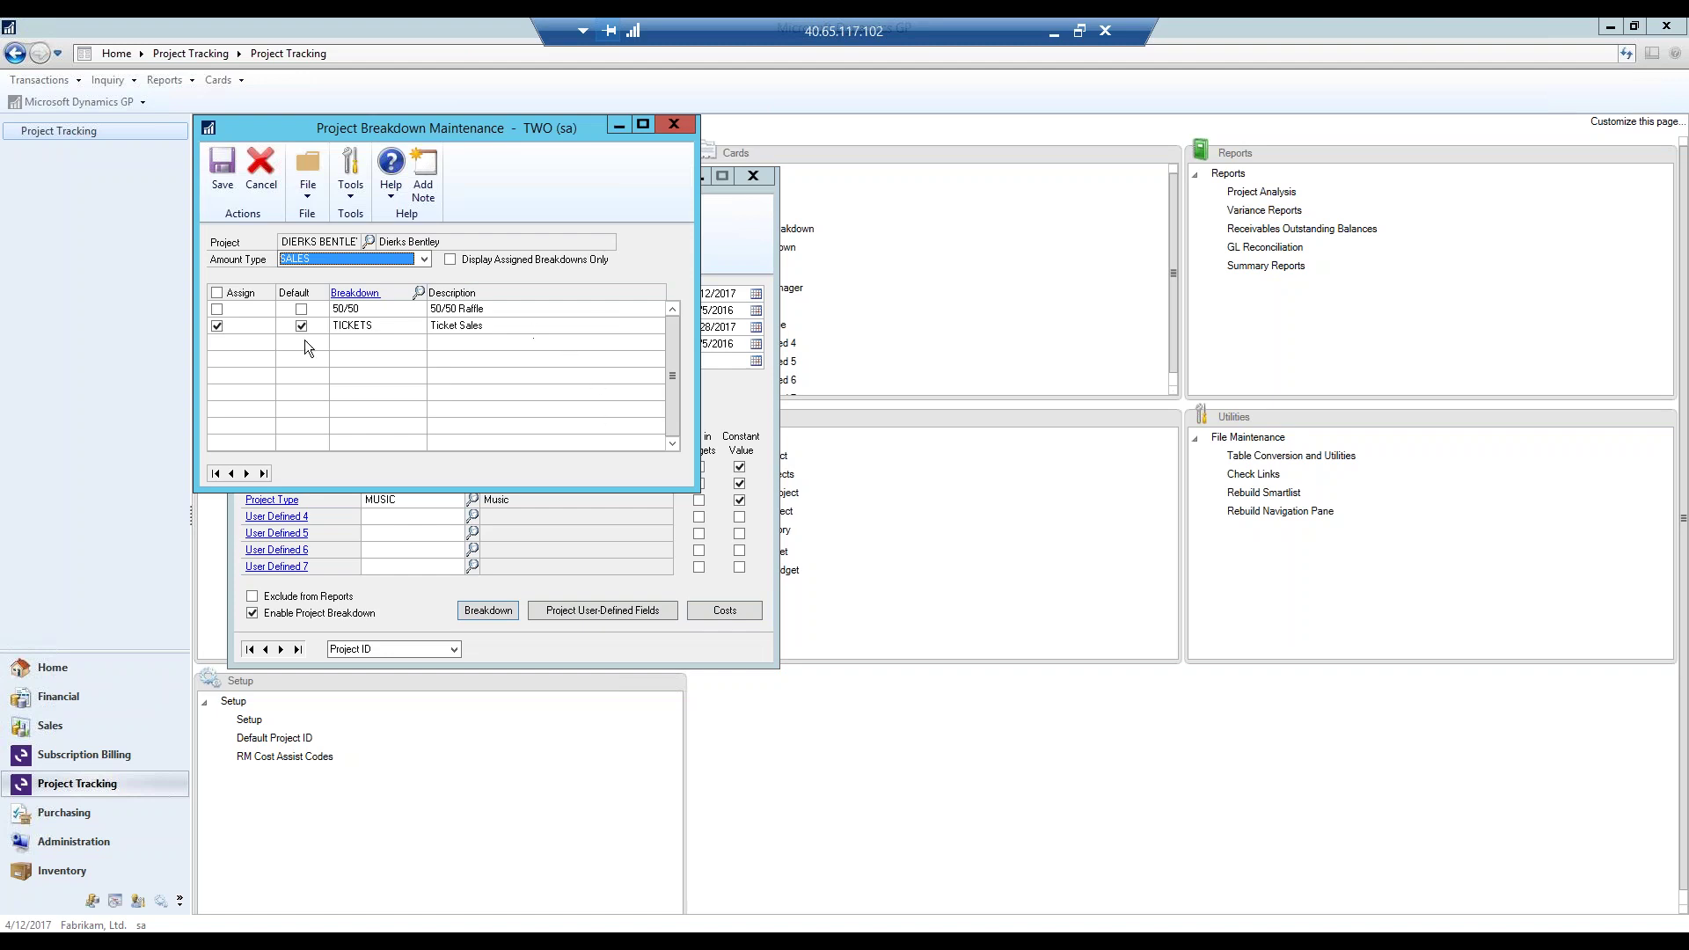
click(246, 474)
click(247, 473)
click(247, 473)
click(246, 474)
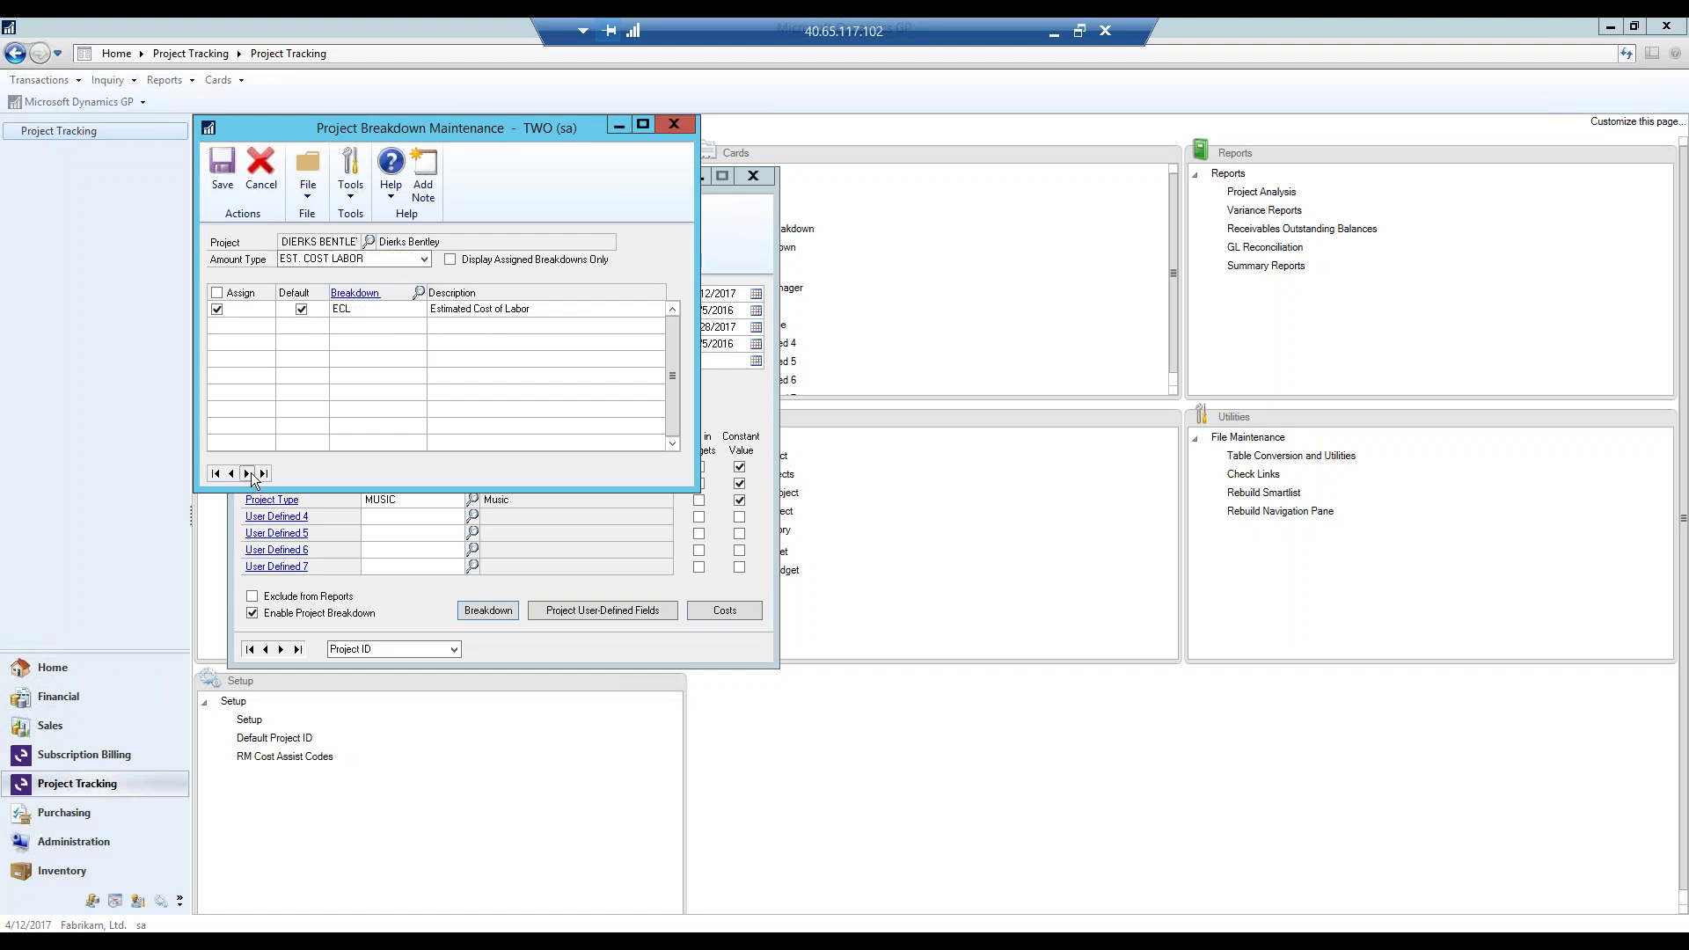
click(246, 474)
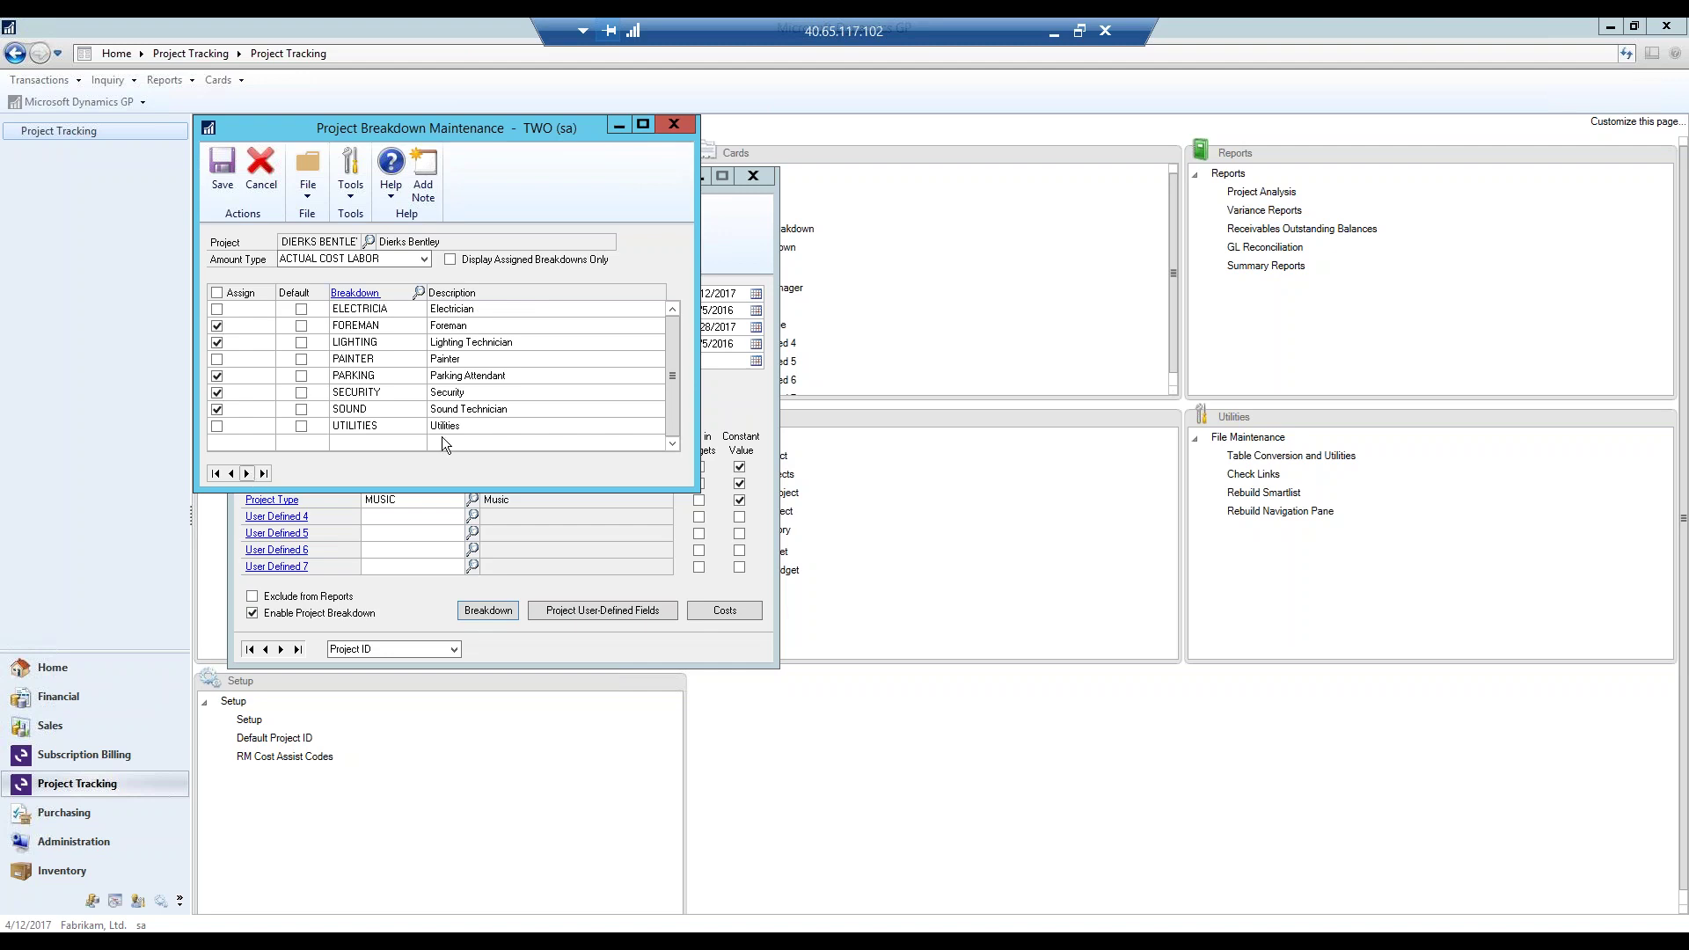
click(674, 124)
click(753, 176)
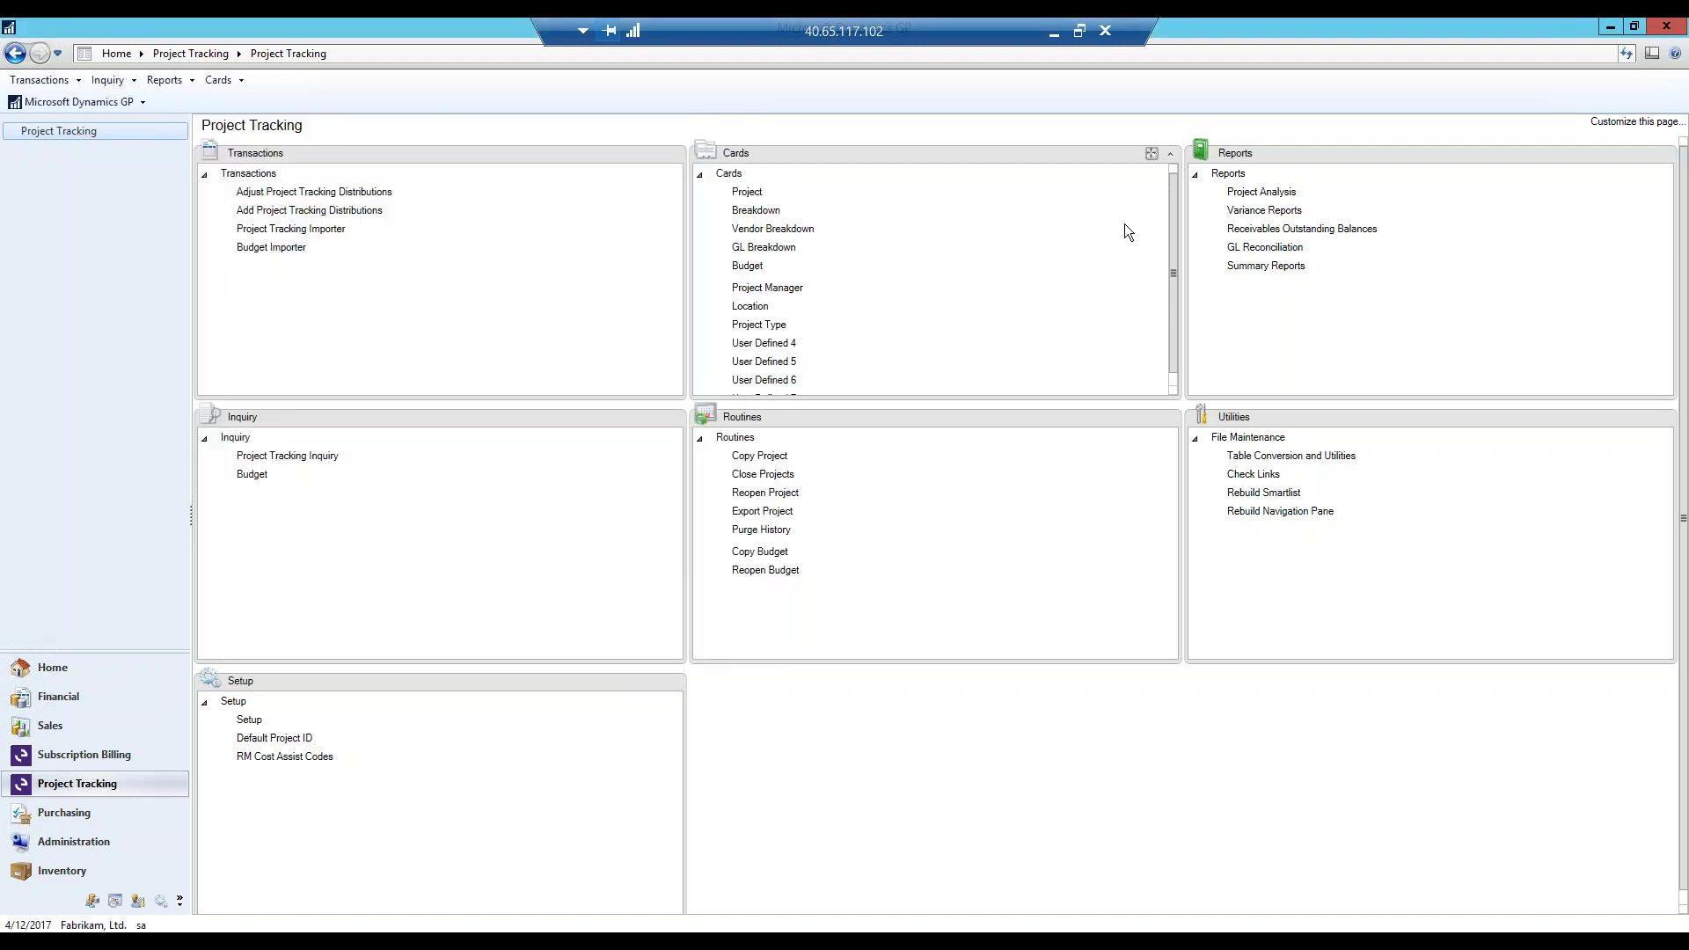
Start a new payables invoice transaction in batch PTRACK for vendor ACETRAVE0001.
click(37, 81)
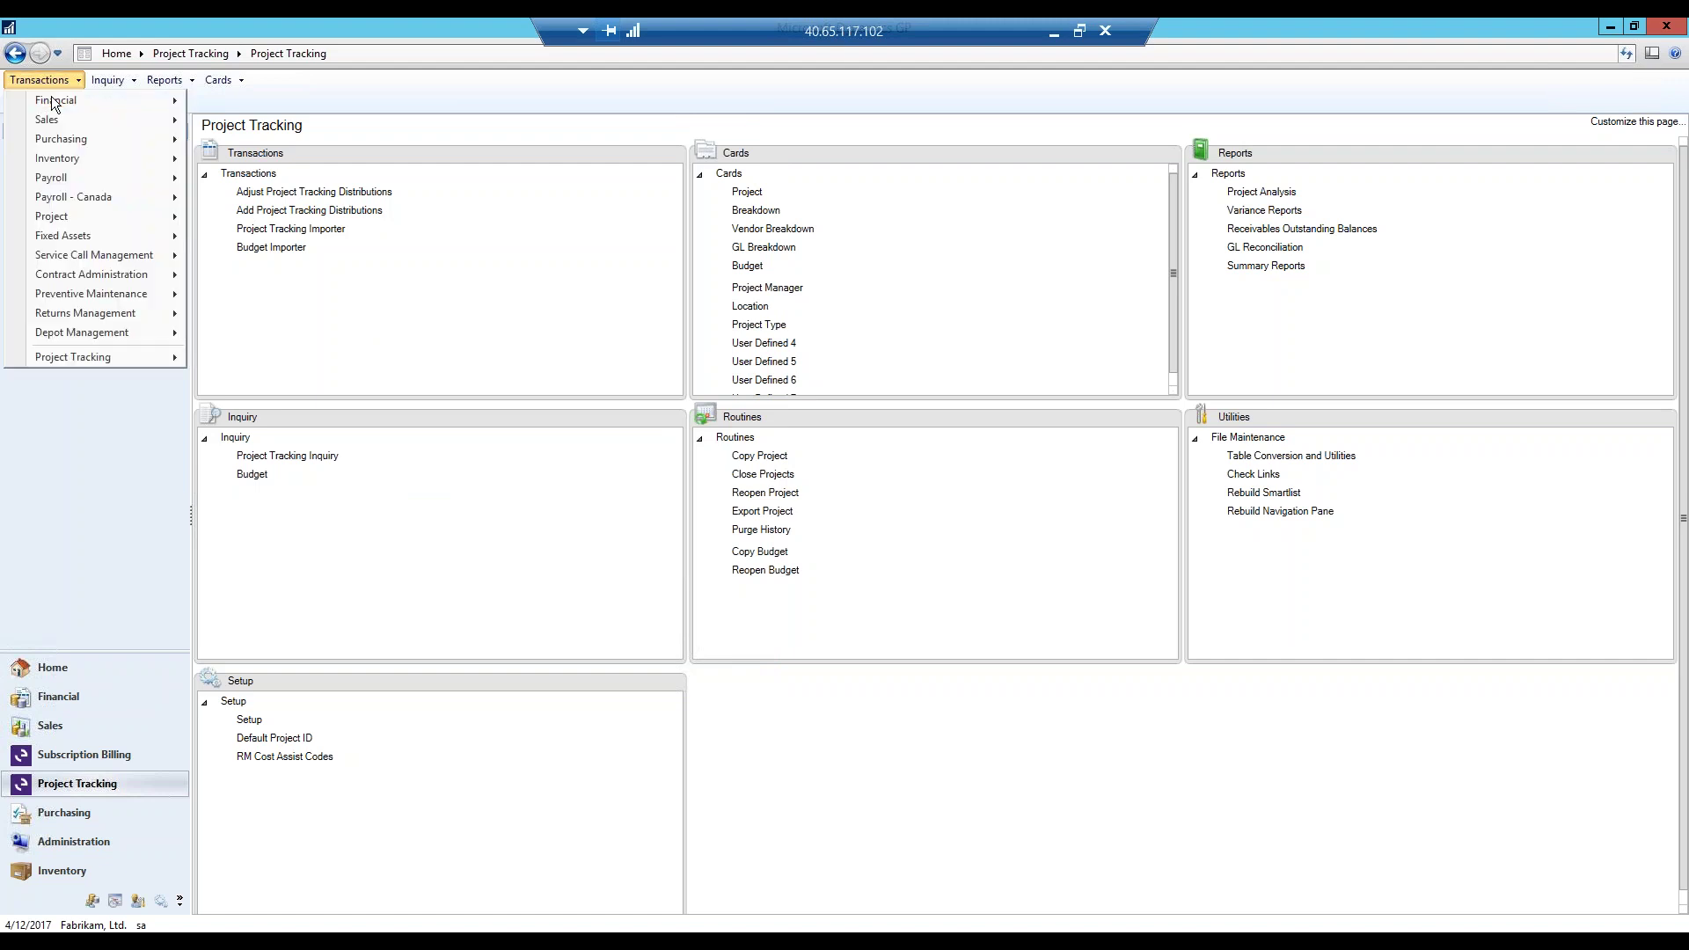
mouse_move(70, 139)
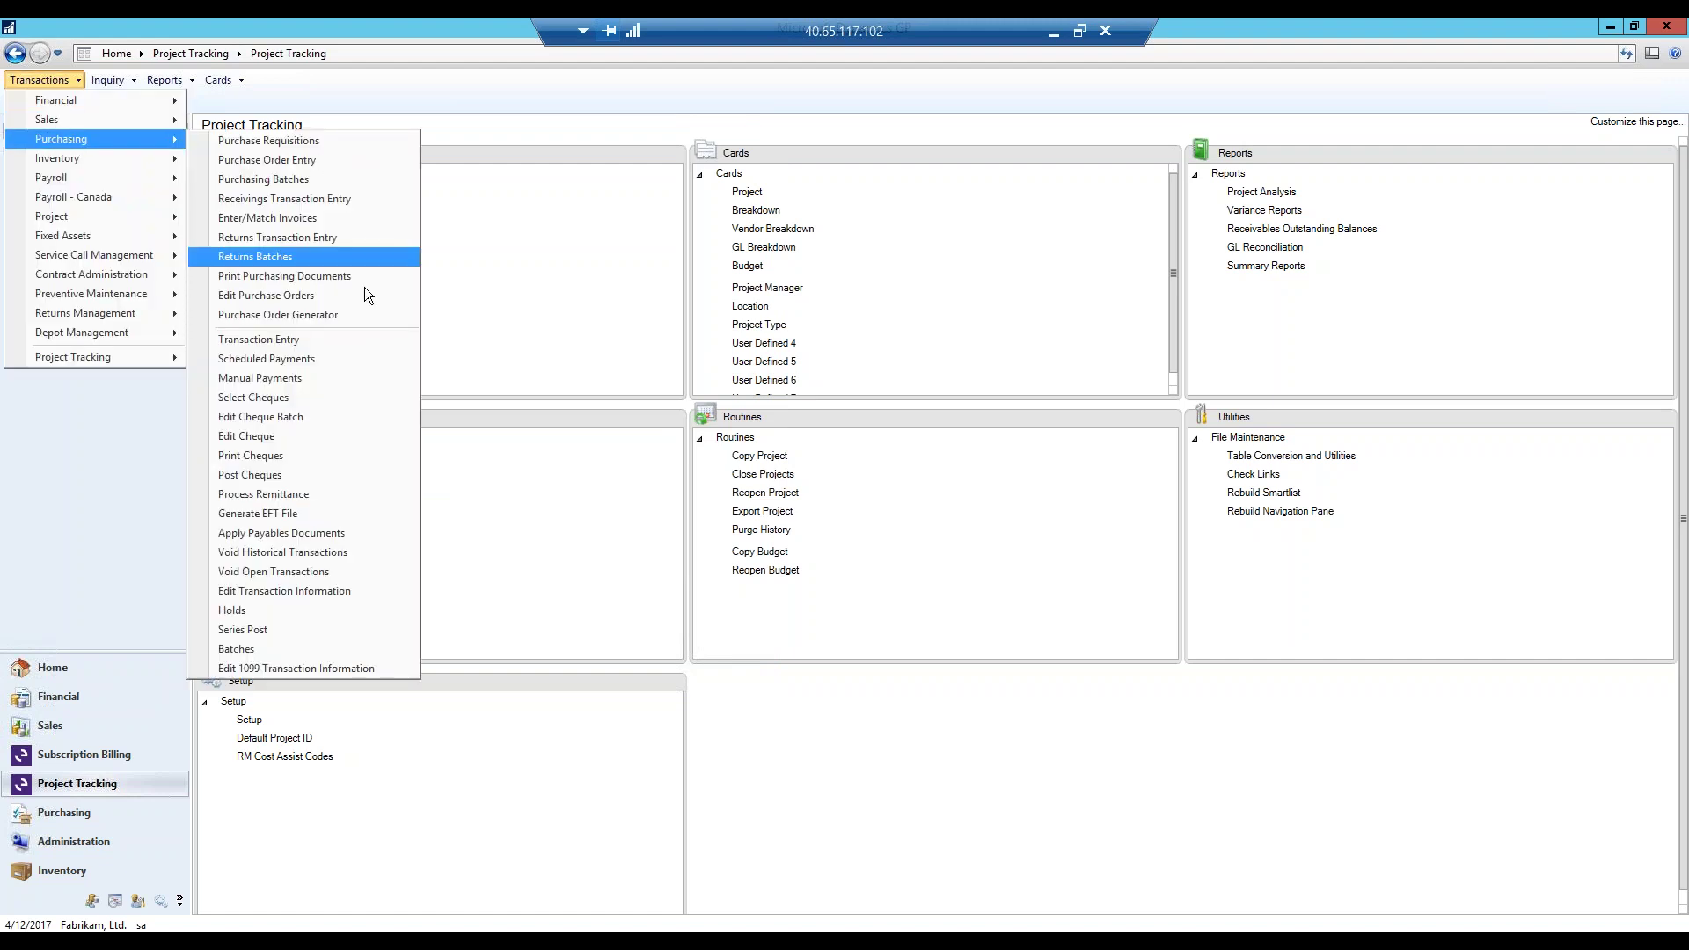
click(342, 336)
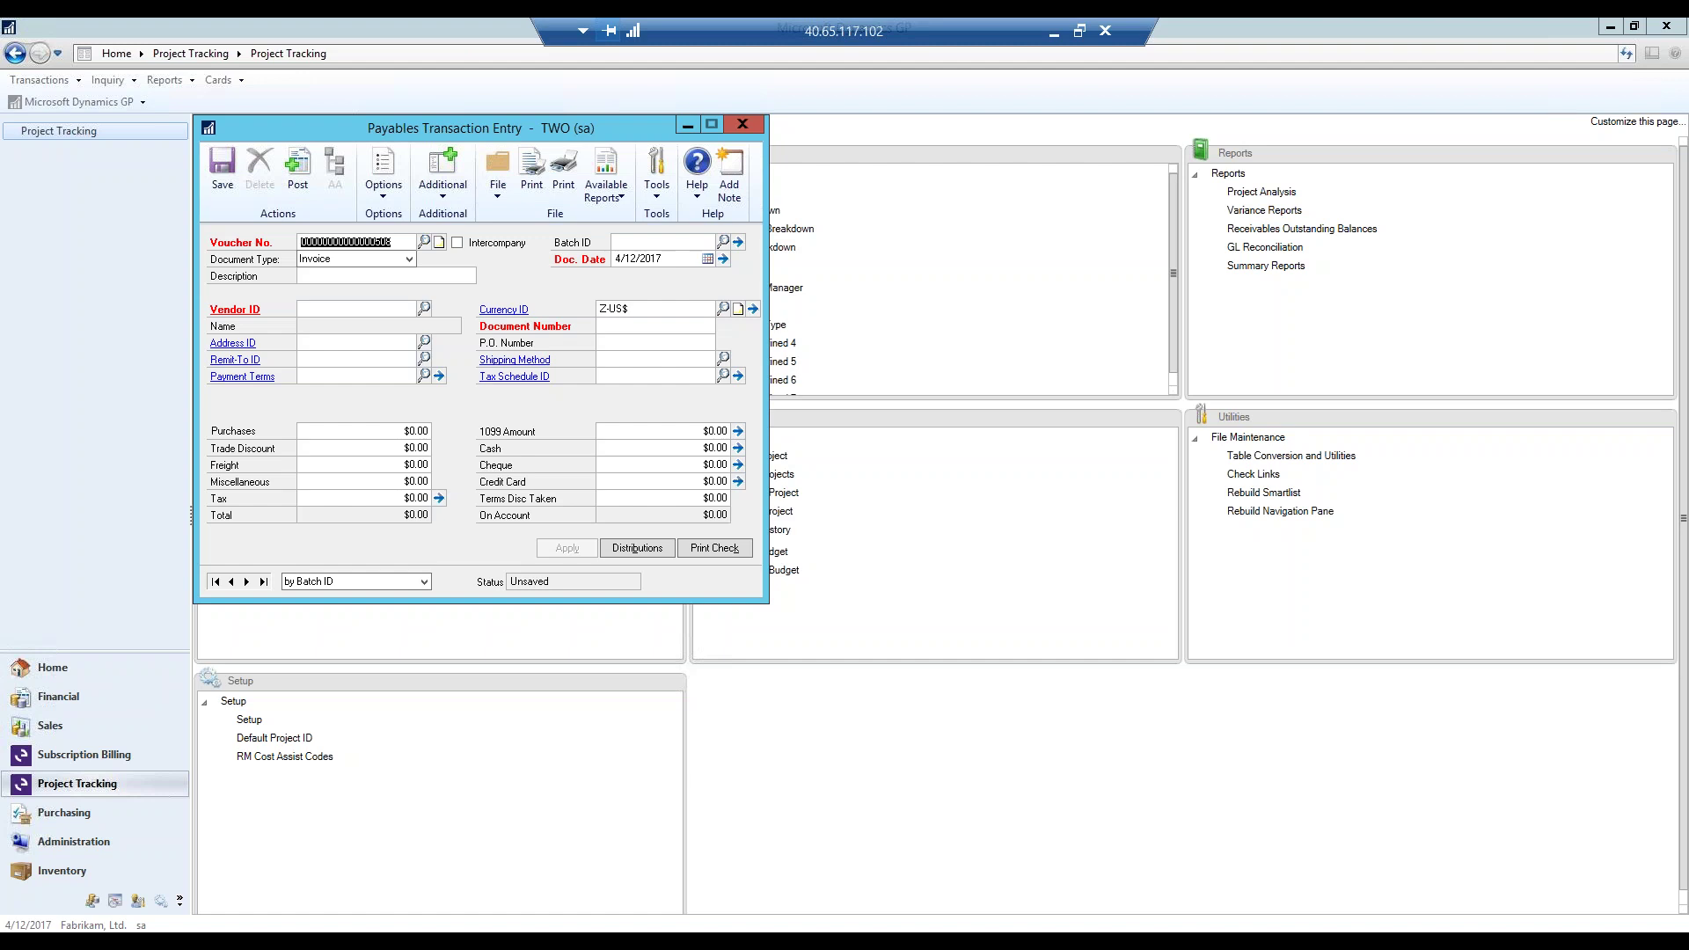
key(Tab)
key(Tab)
key(Tab)
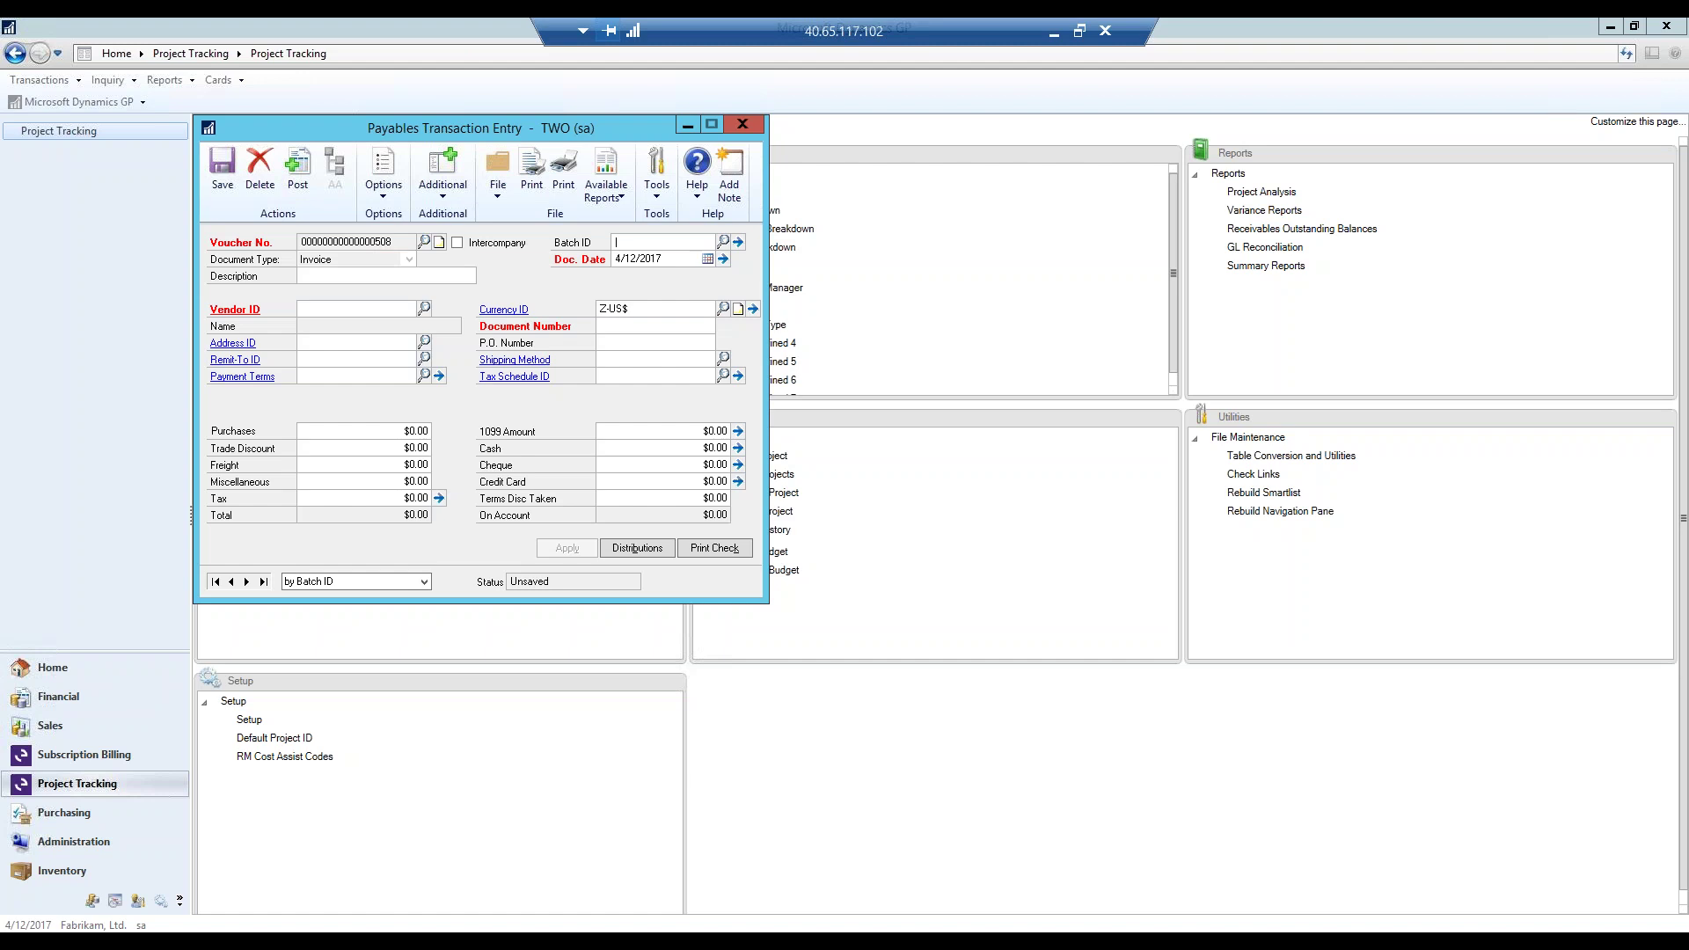
text(PTRACK)
key(Tab)
key(Tab)
key(ctrl+l)
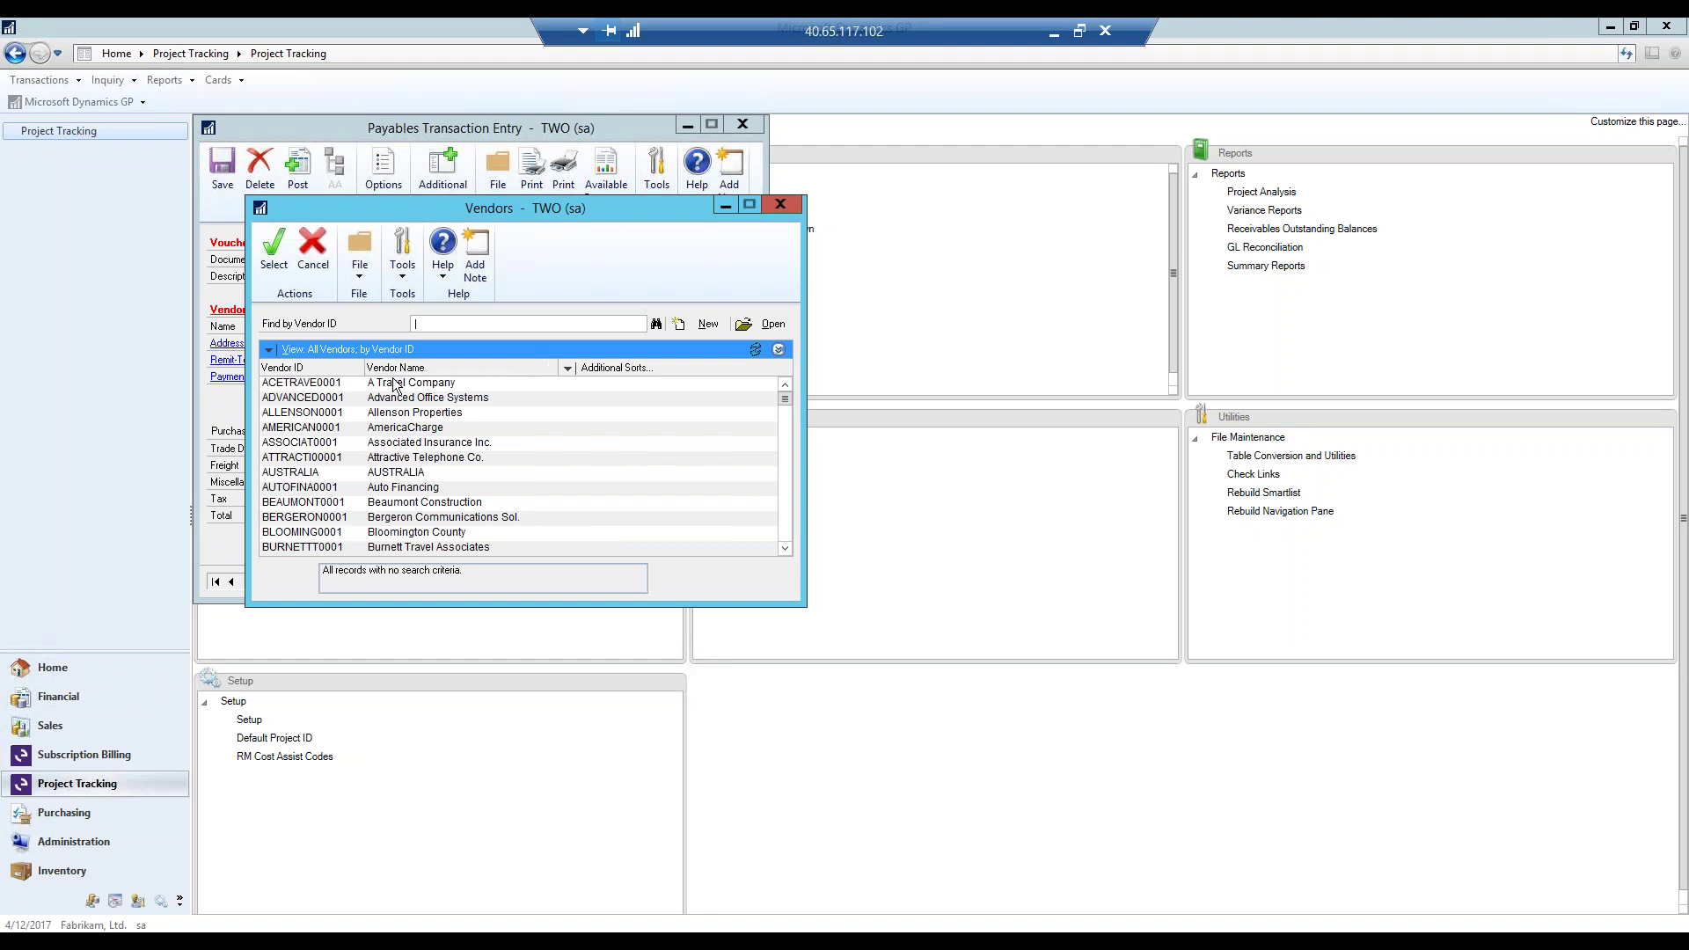
double_click(393, 383)
key(Tab)
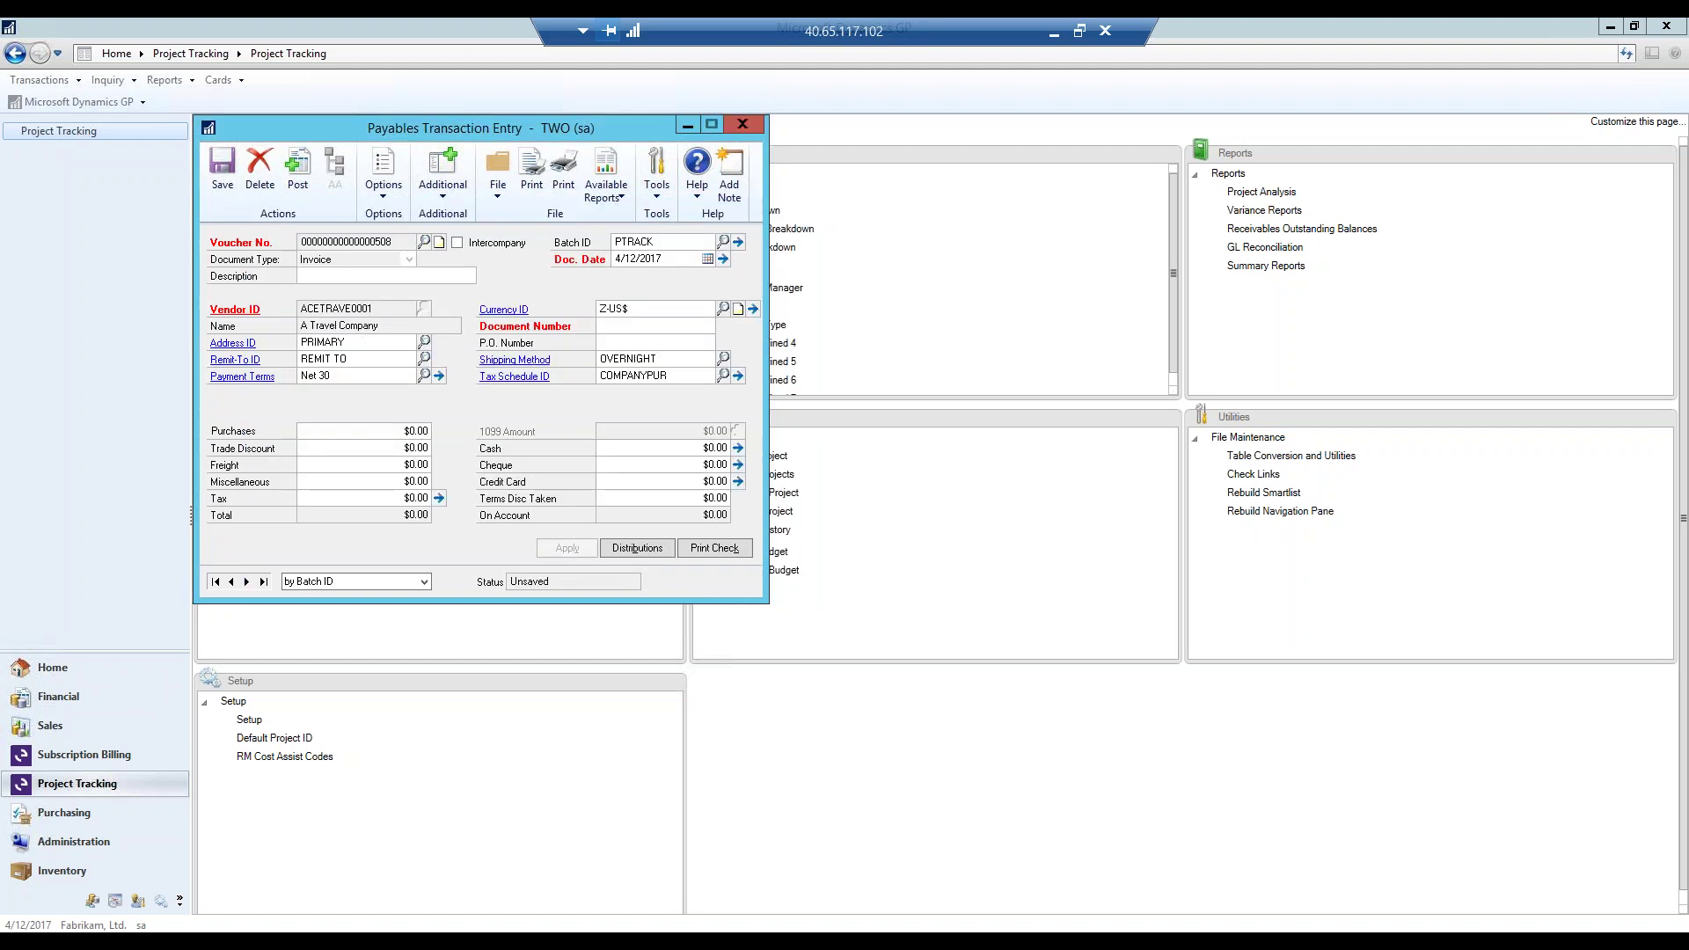
Enter document number PTRCK456734 and a purchases amount of $300.00 on the invoice.
text(PTRCK456734)
key(Tab)
key(Tab)
key(Tab)
key(Tab)
text(300)
key(Tab)
Review the invoice's account distributions and the additional options for project distribution, and return to Payables Transaction Entry.
click(438, 197)
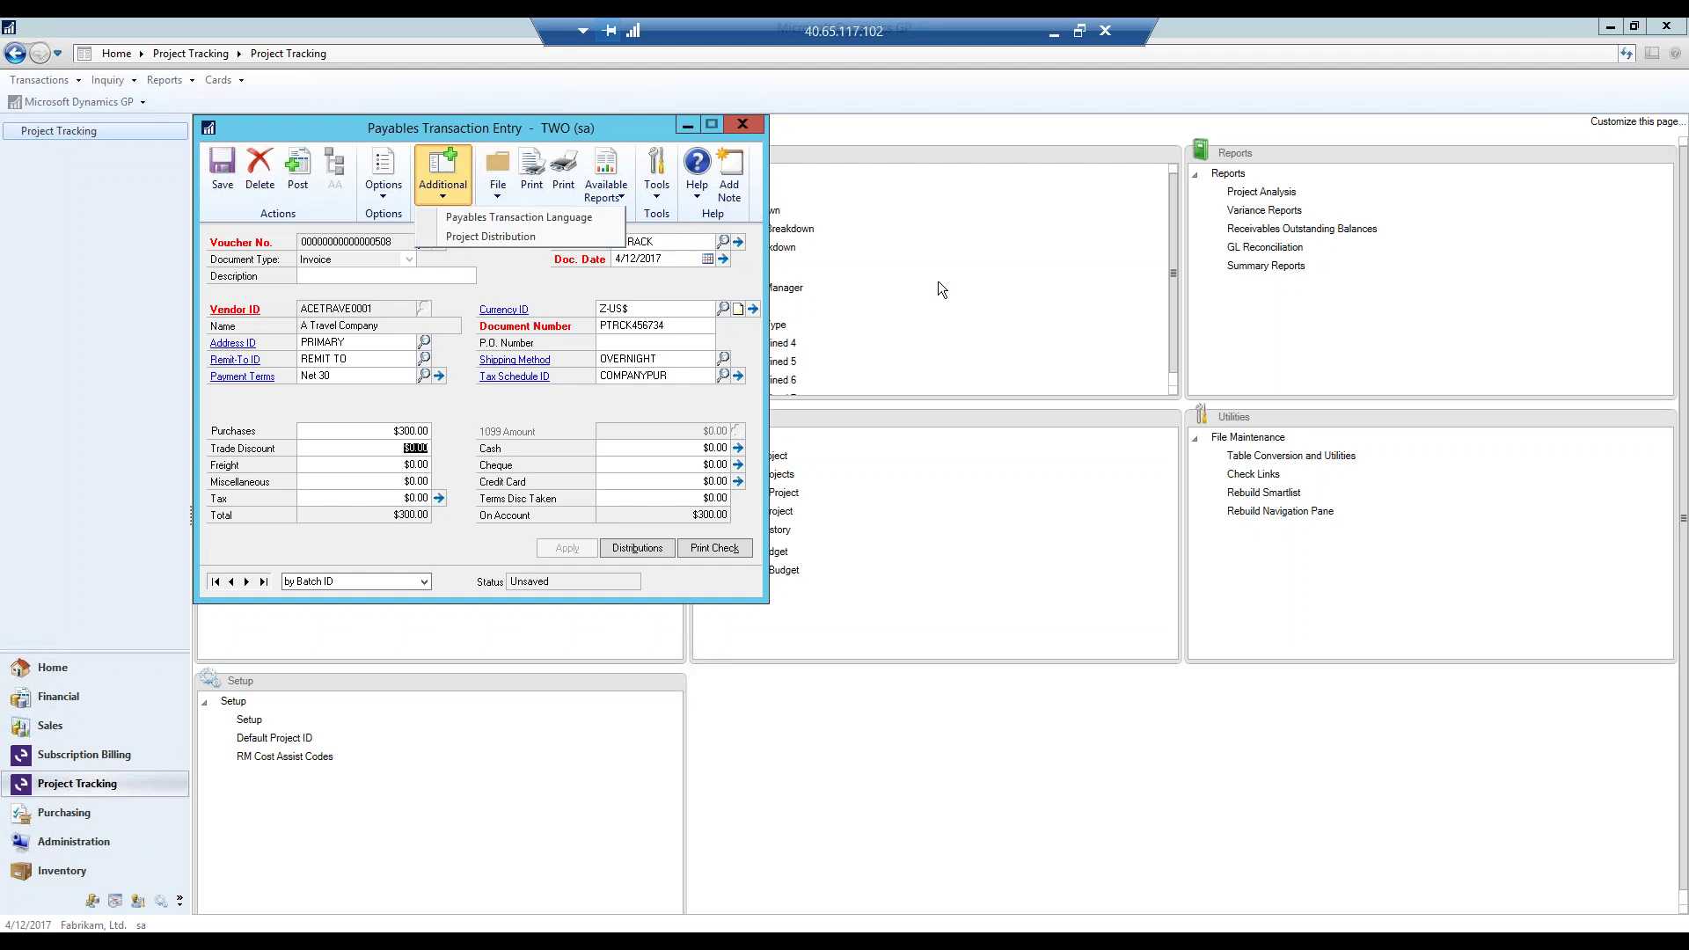
click(656, 547)
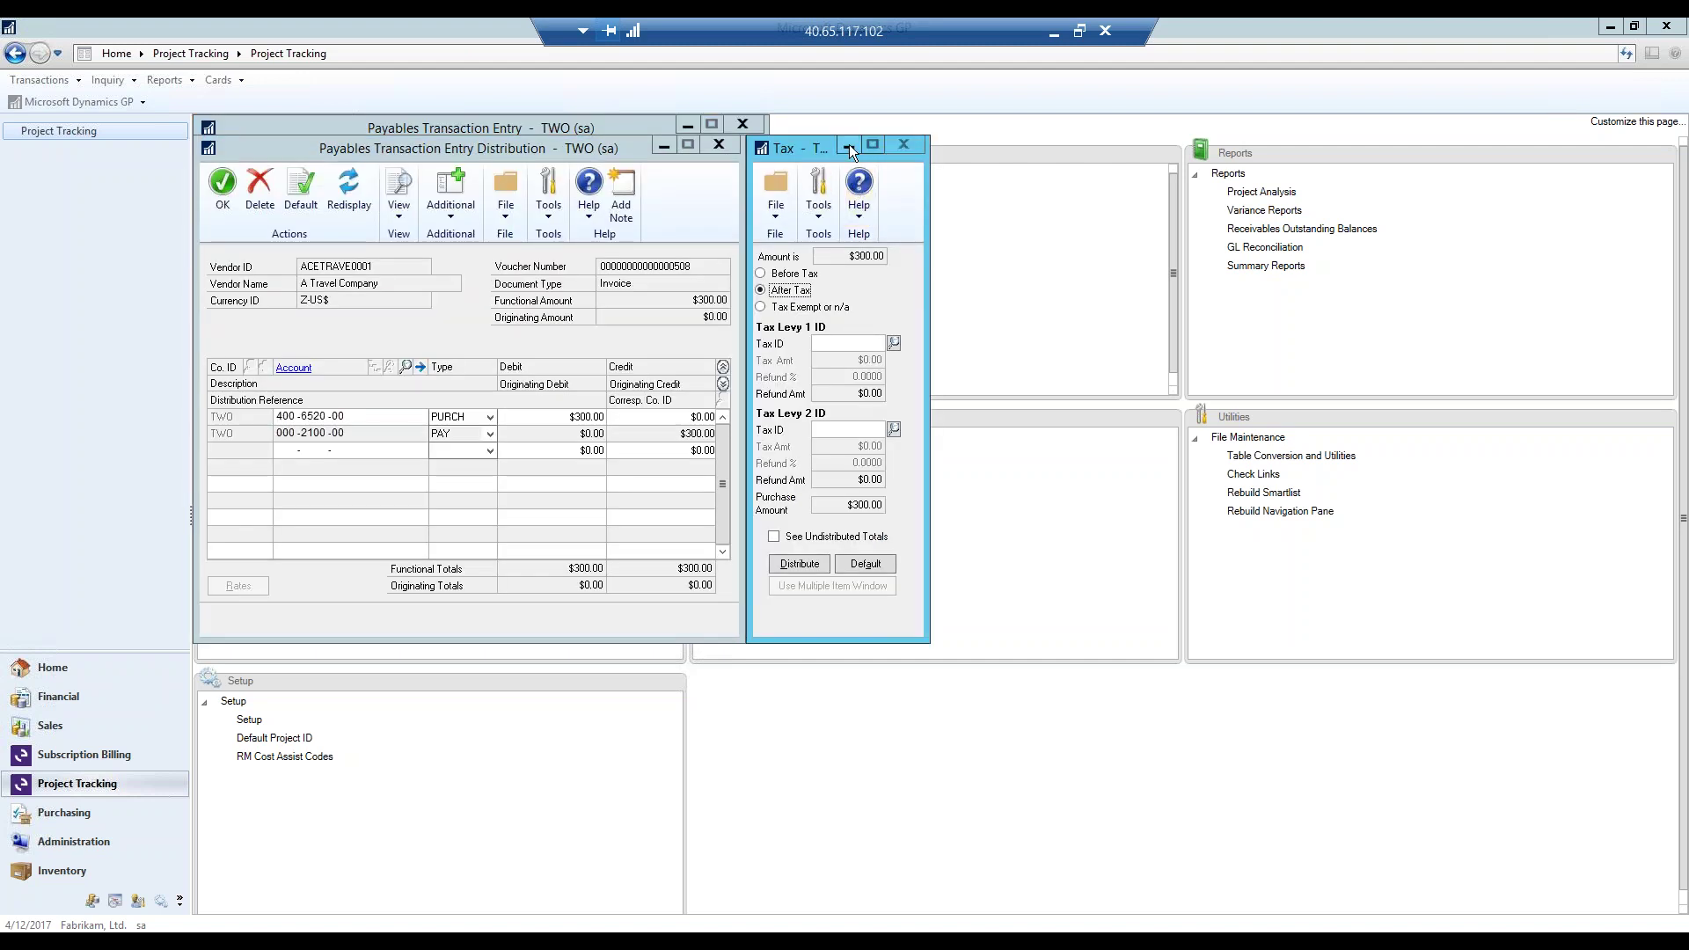
click(849, 148)
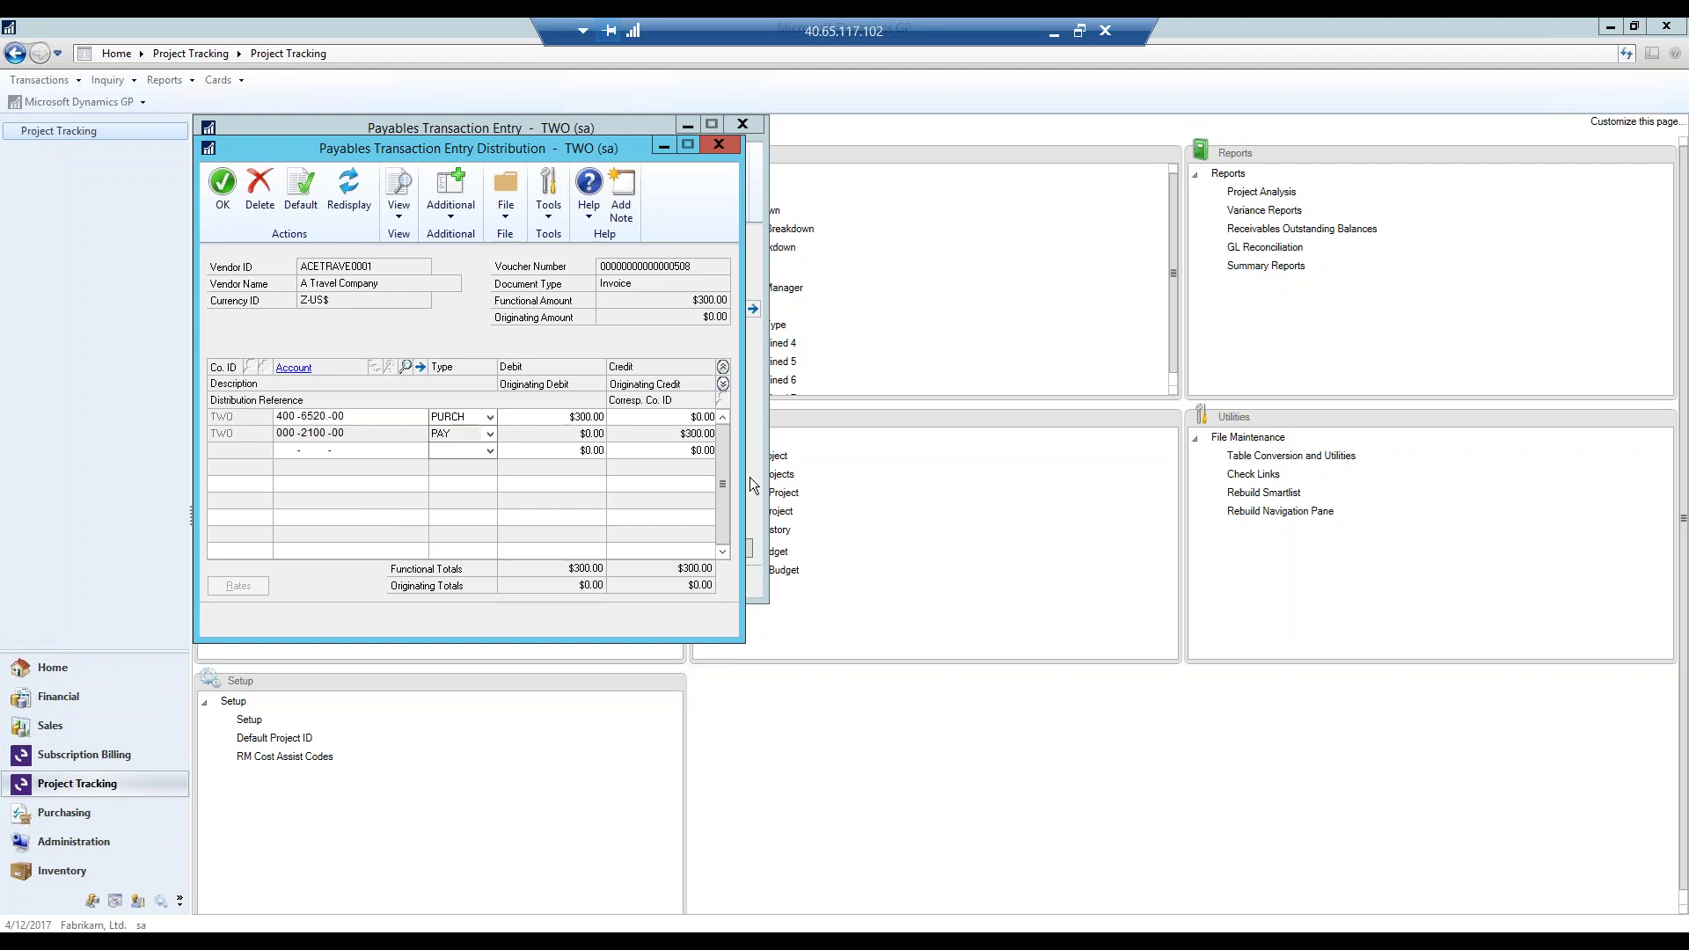
click(451, 215)
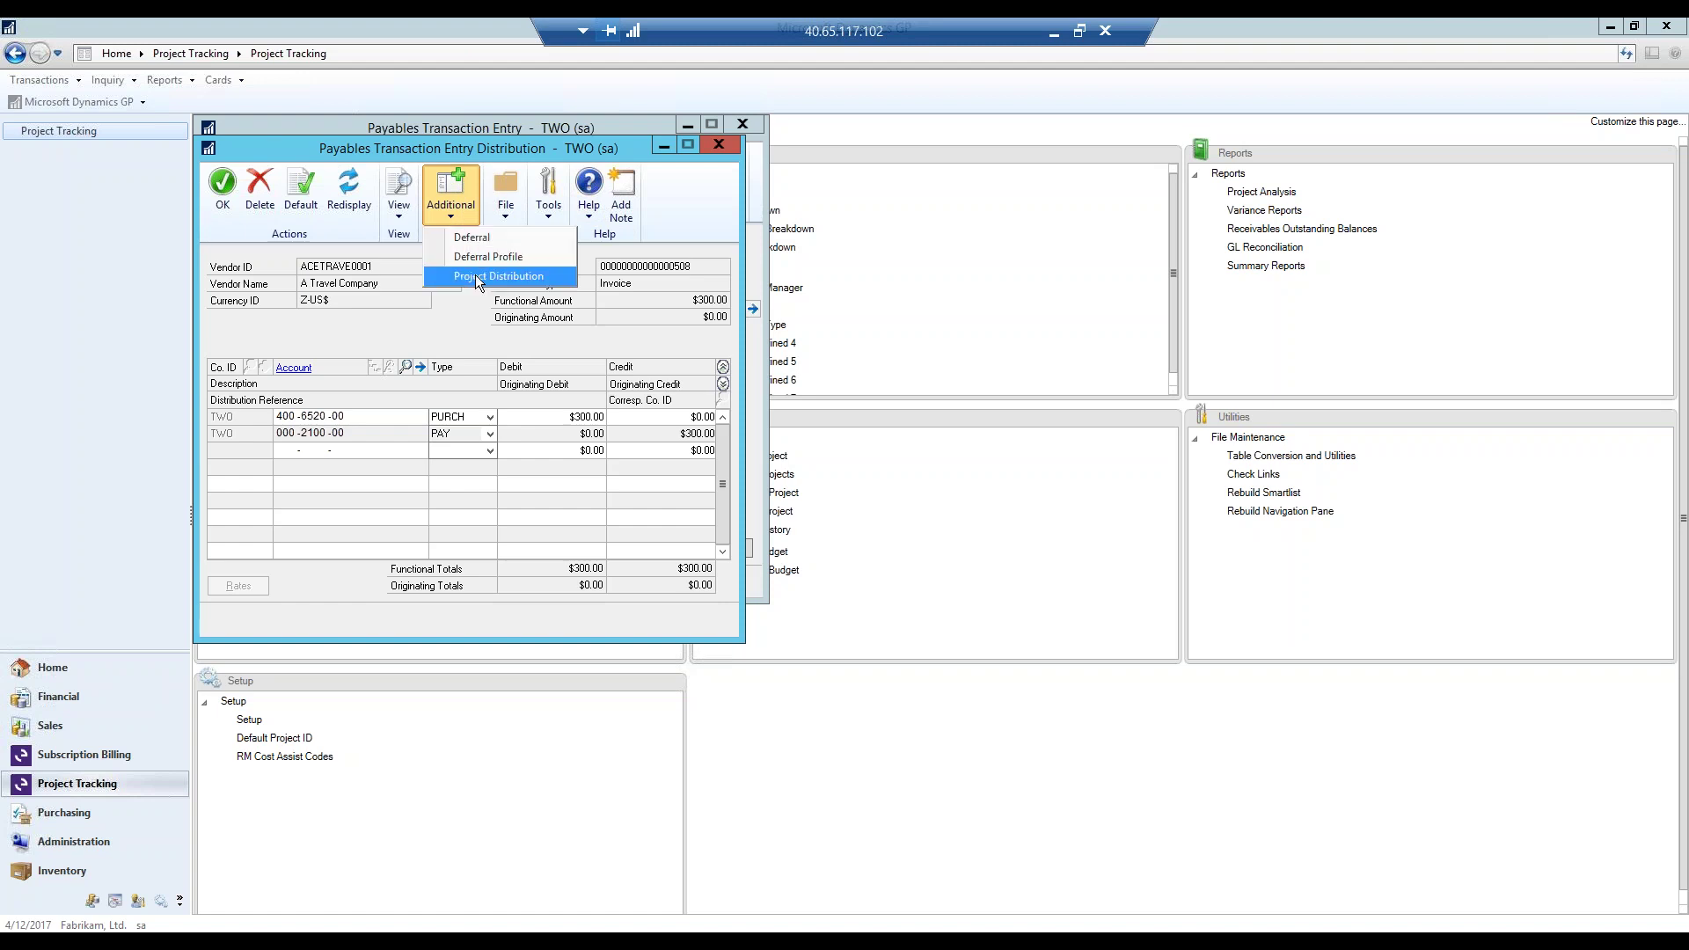
click(724, 144)
Assign the invoice's project distribution to the DIERKS BENTLEY project through the default project ID.
click(443, 186)
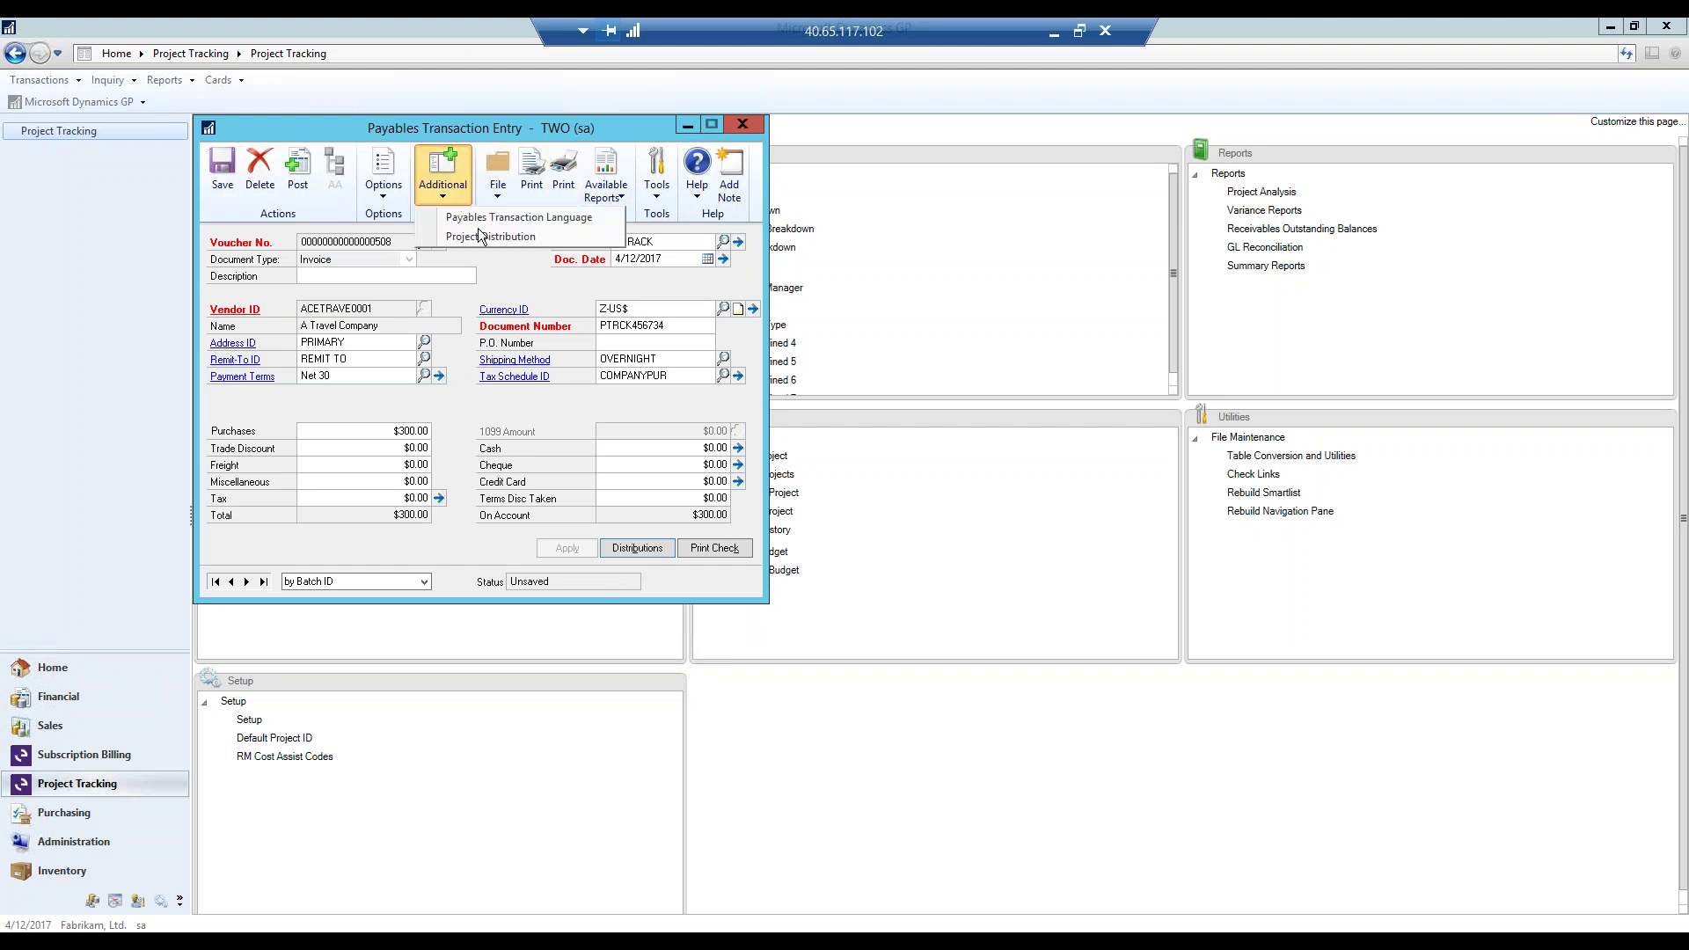
click(480, 236)
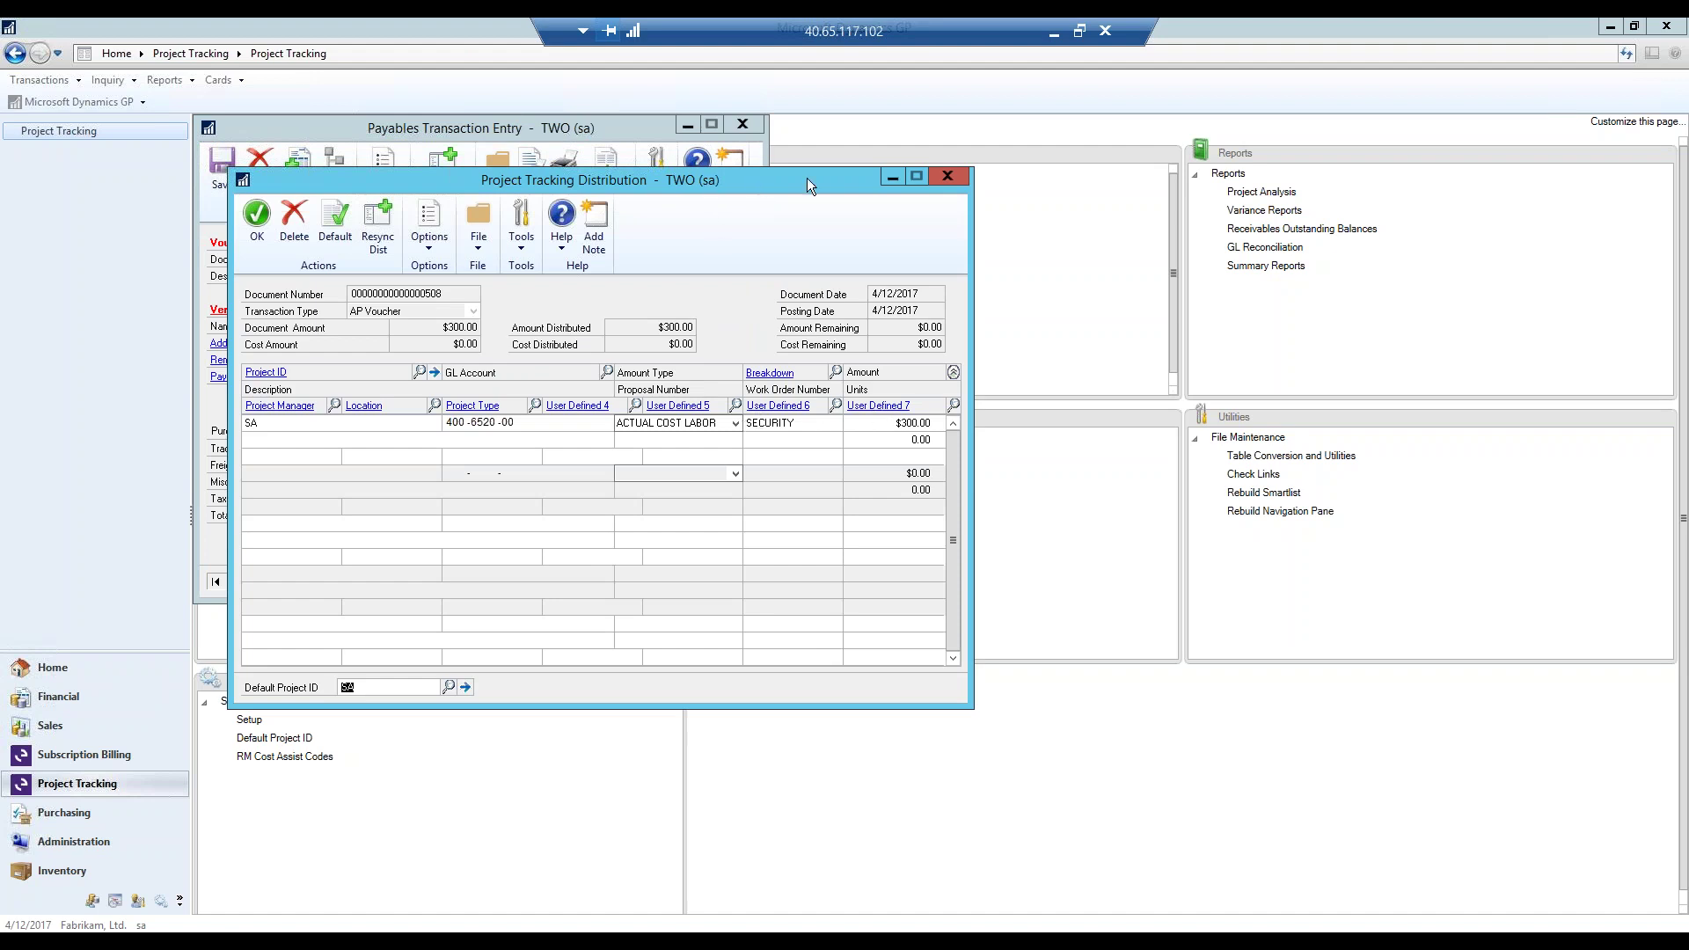
drag(807, 181, 1103, 180)
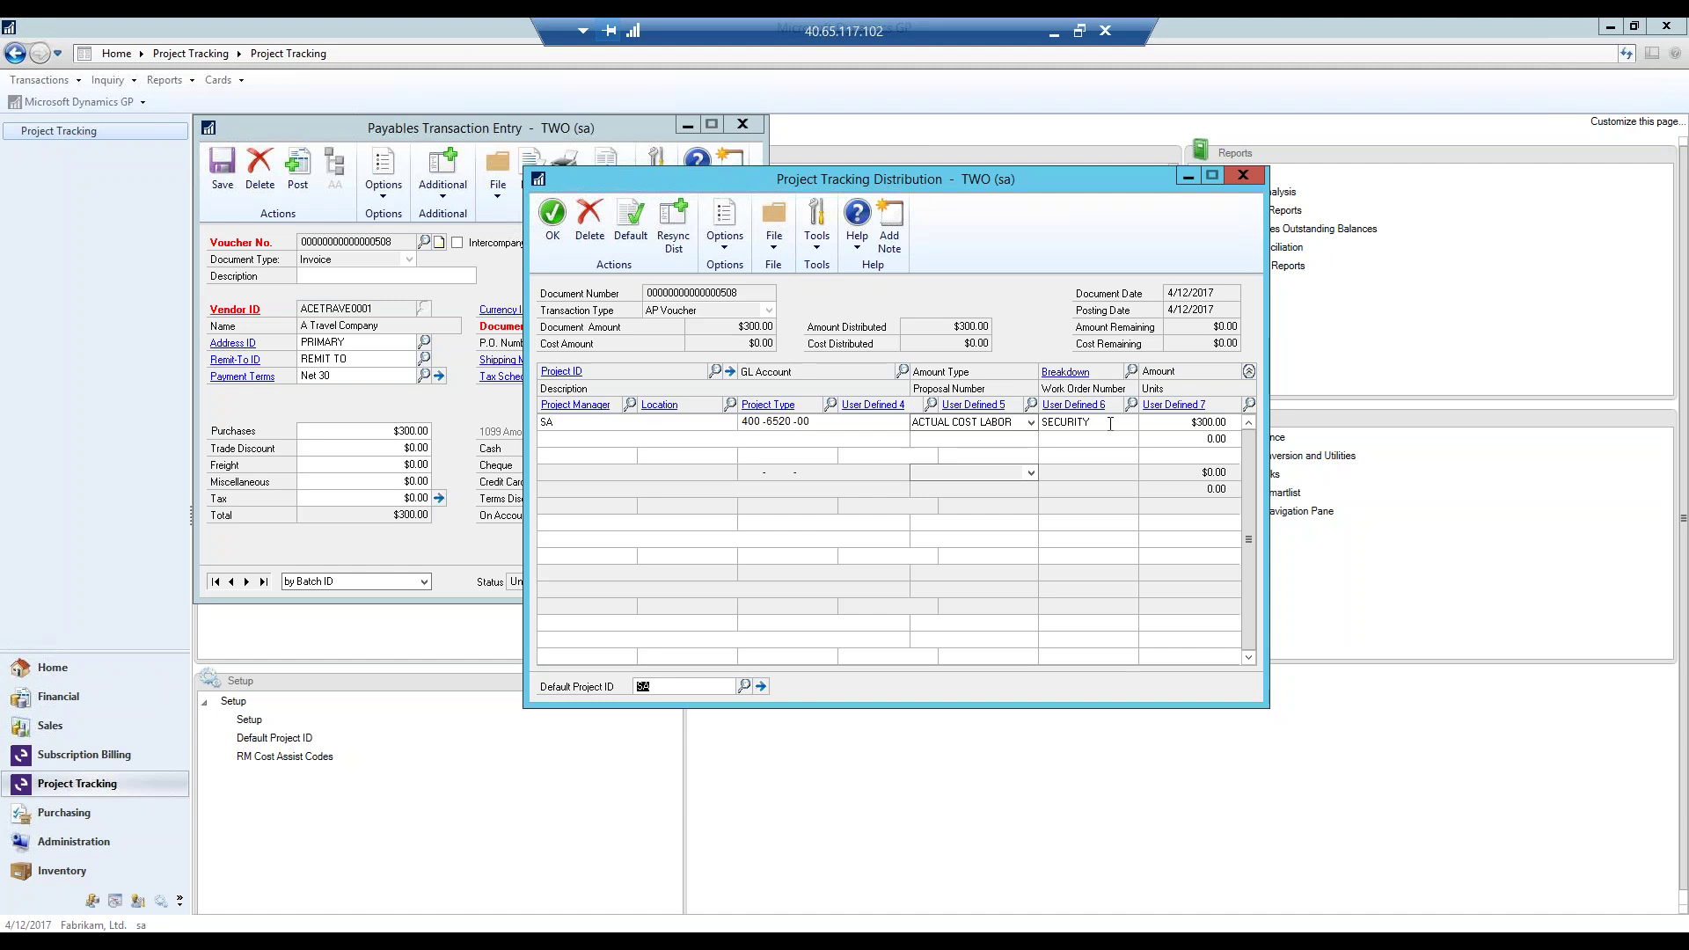
click(745, 686)
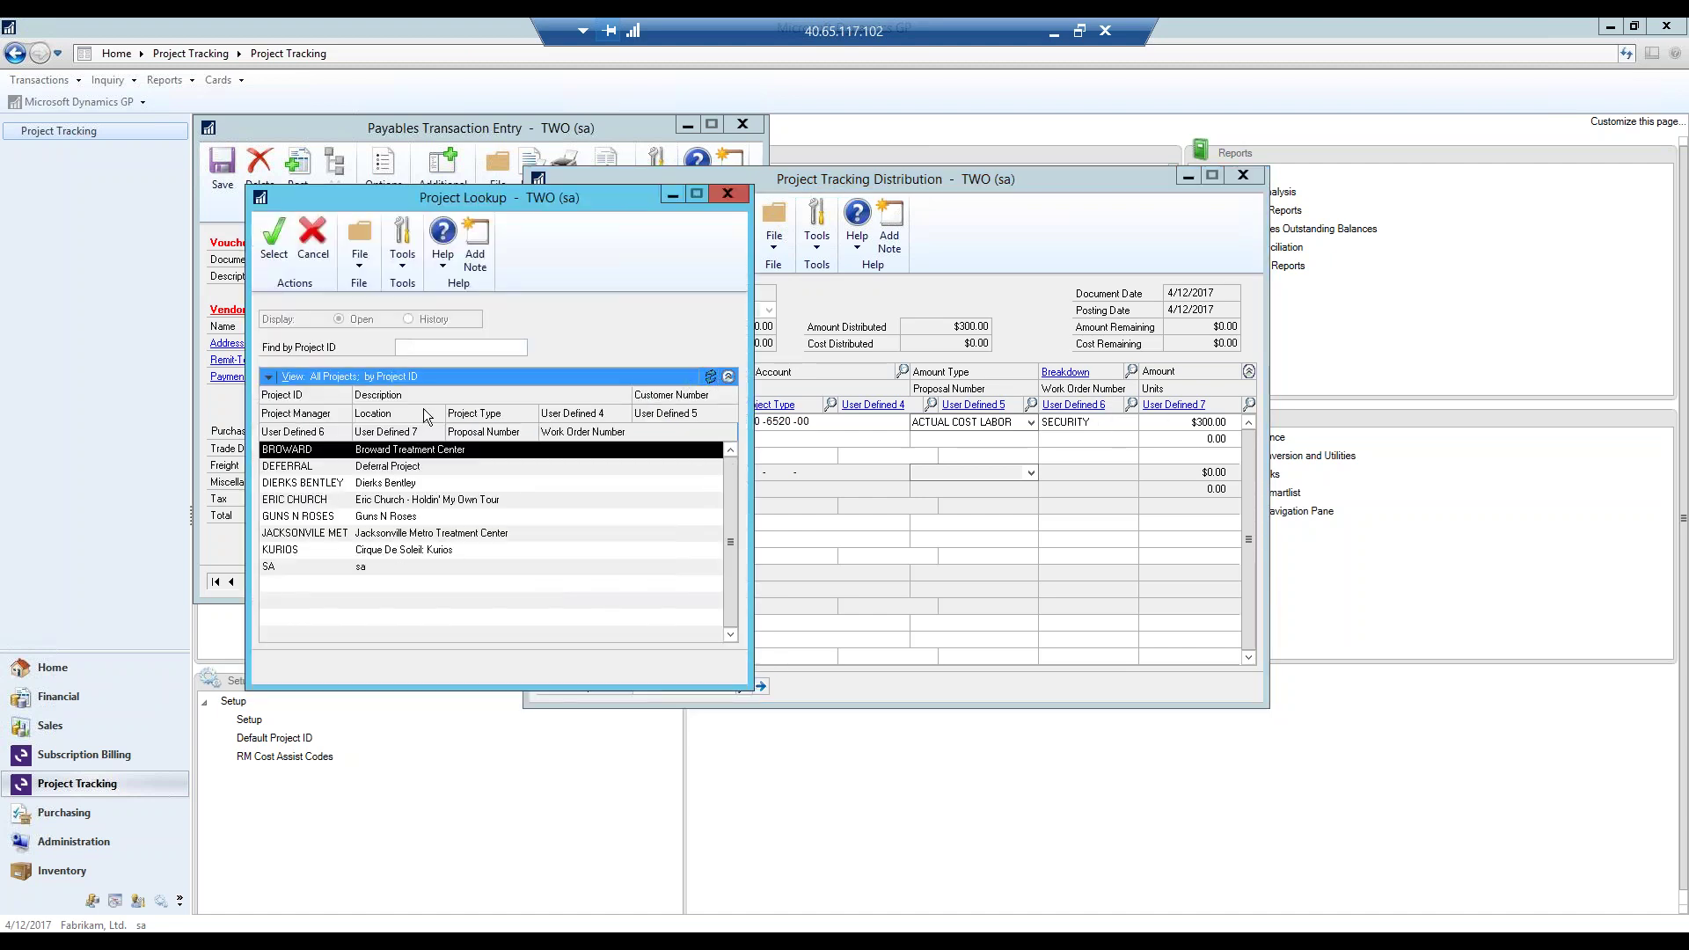
double_click(400, 482)
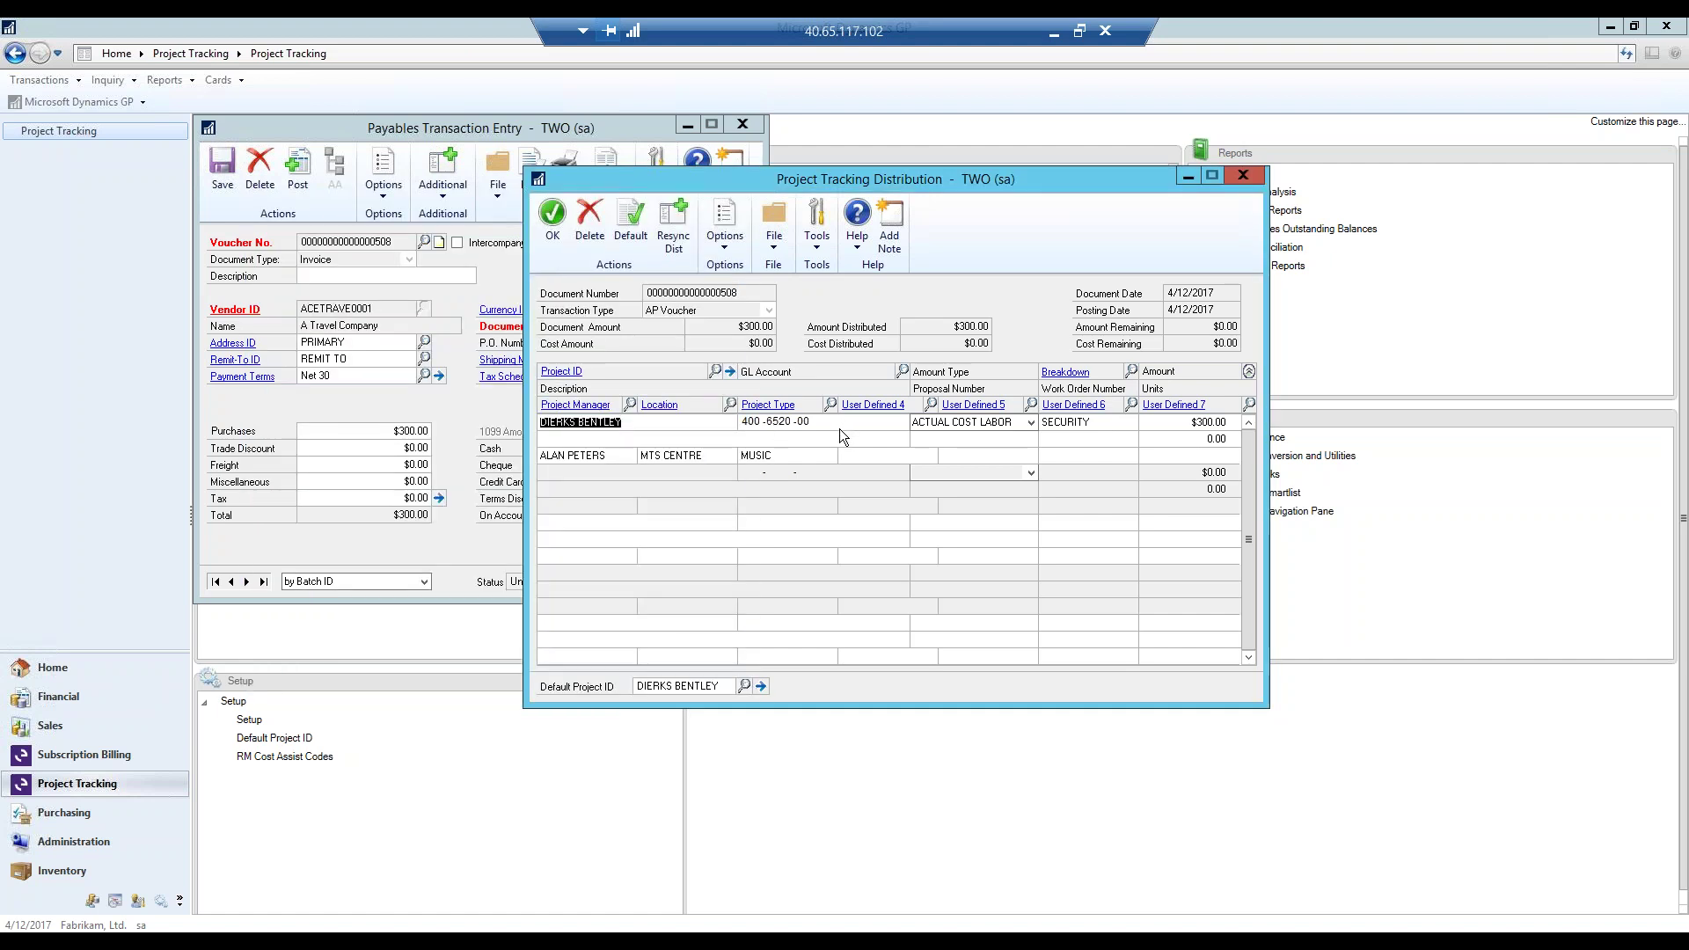
Check the GL accounts available for the project distribution line, save the invoice, and close Payables Transaction Entry.
click(810, 424)
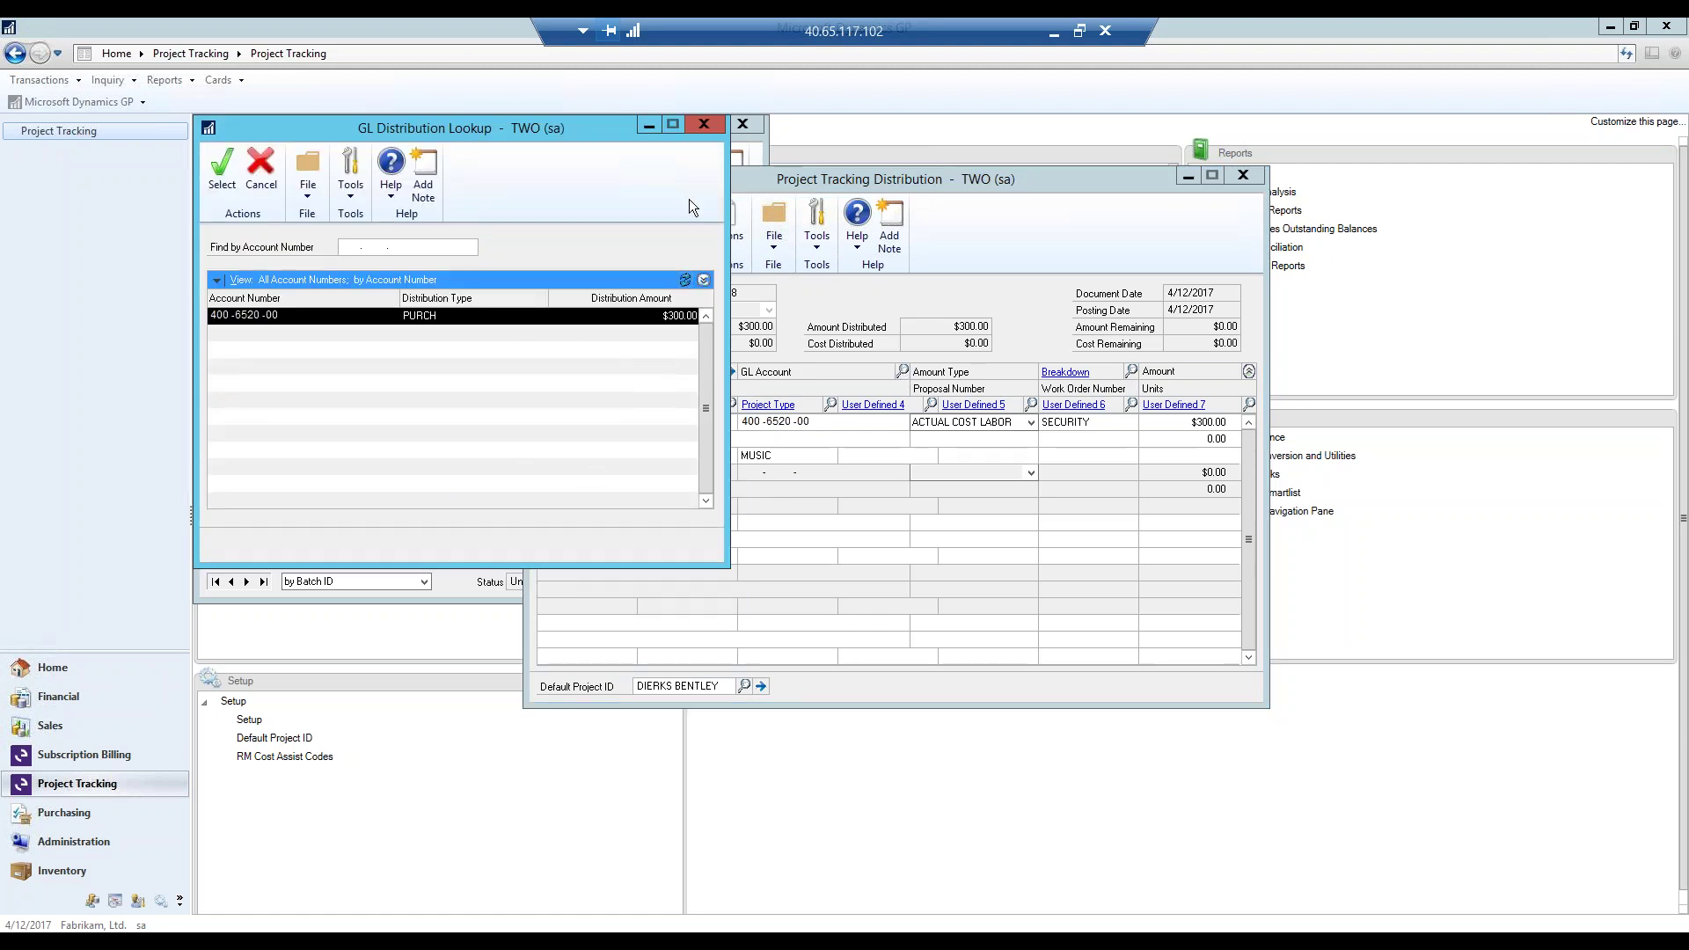
click(704, 124)
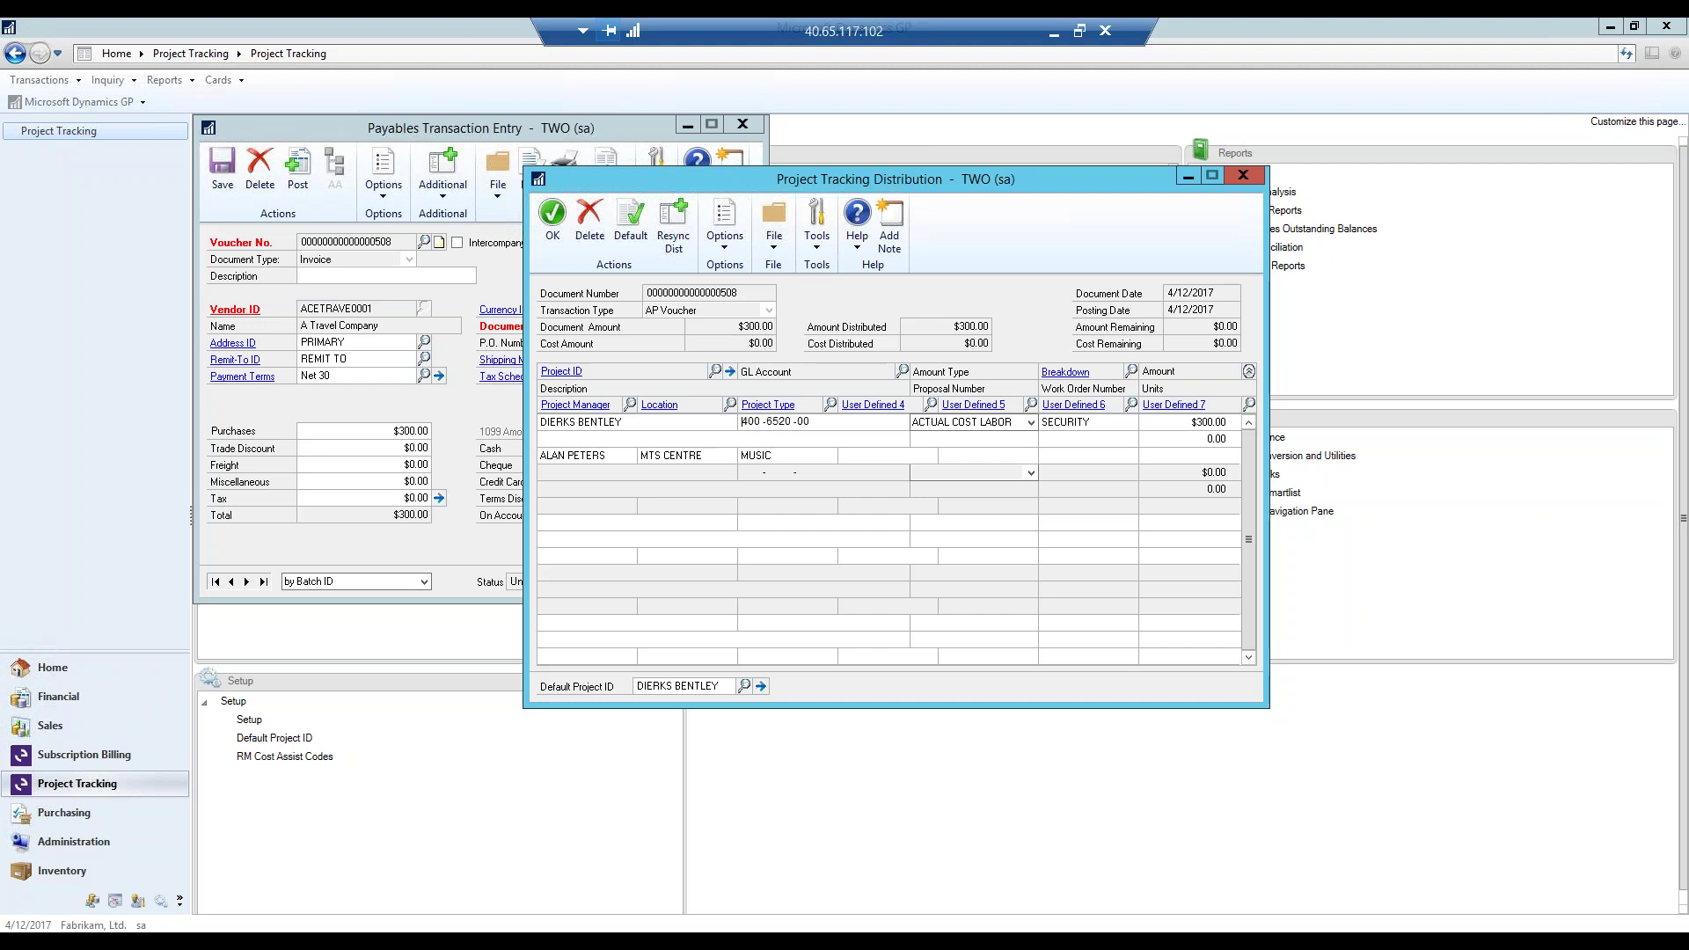
click(1240, 175)
click(231, 167)
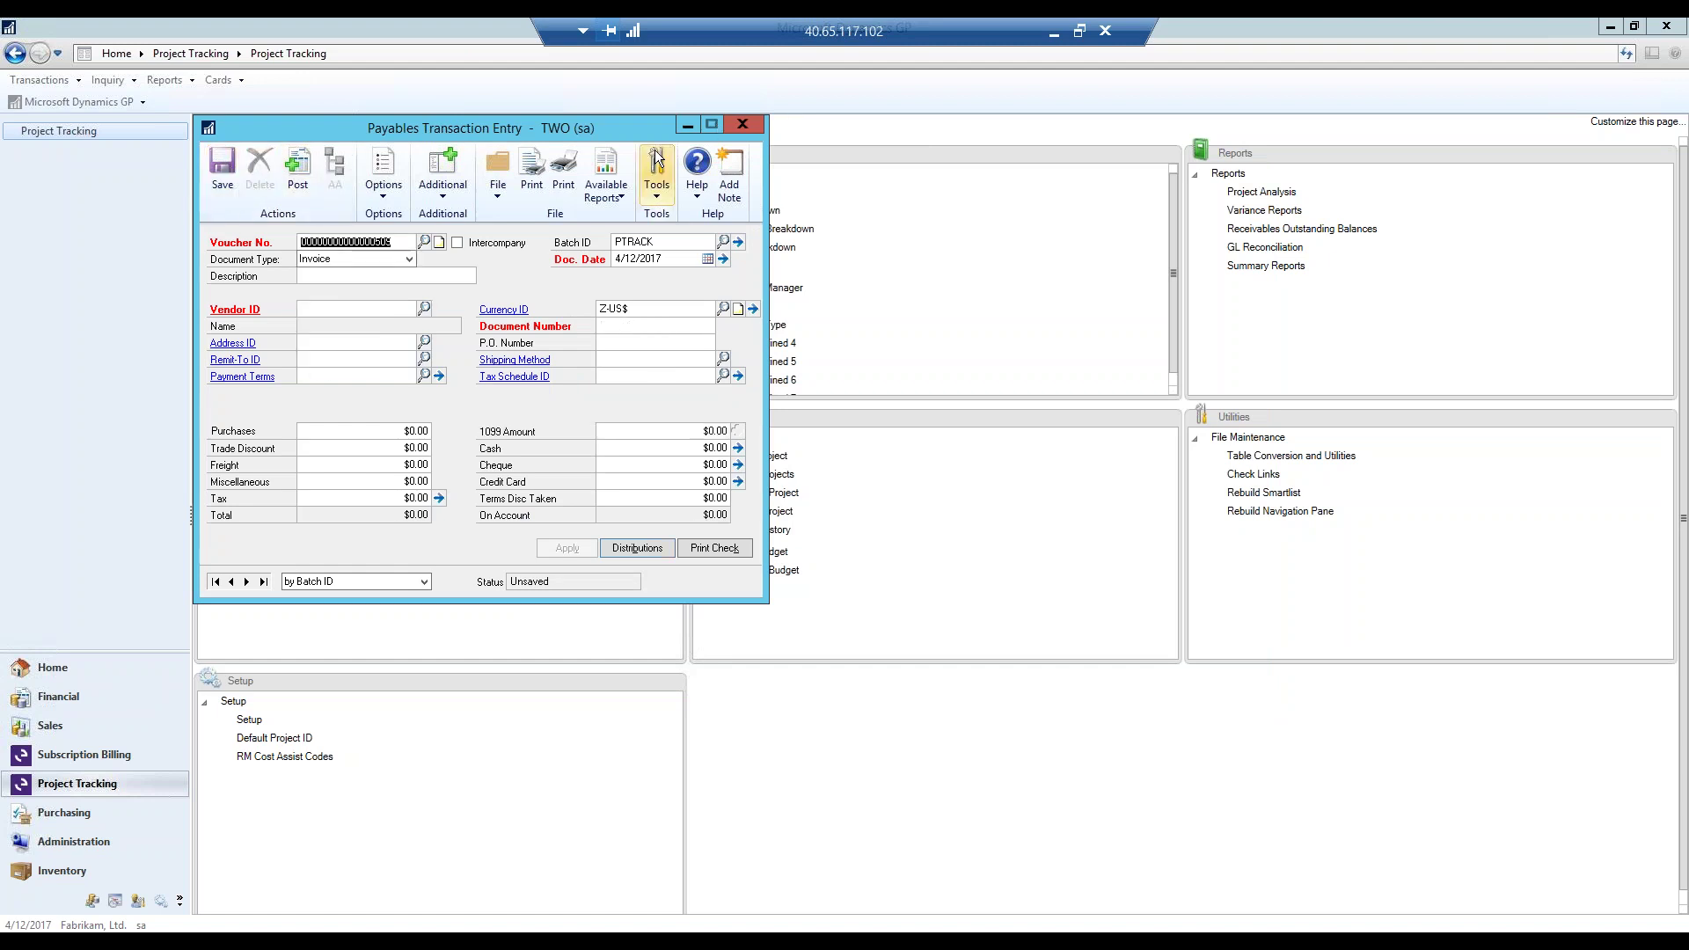
click(758, 124)
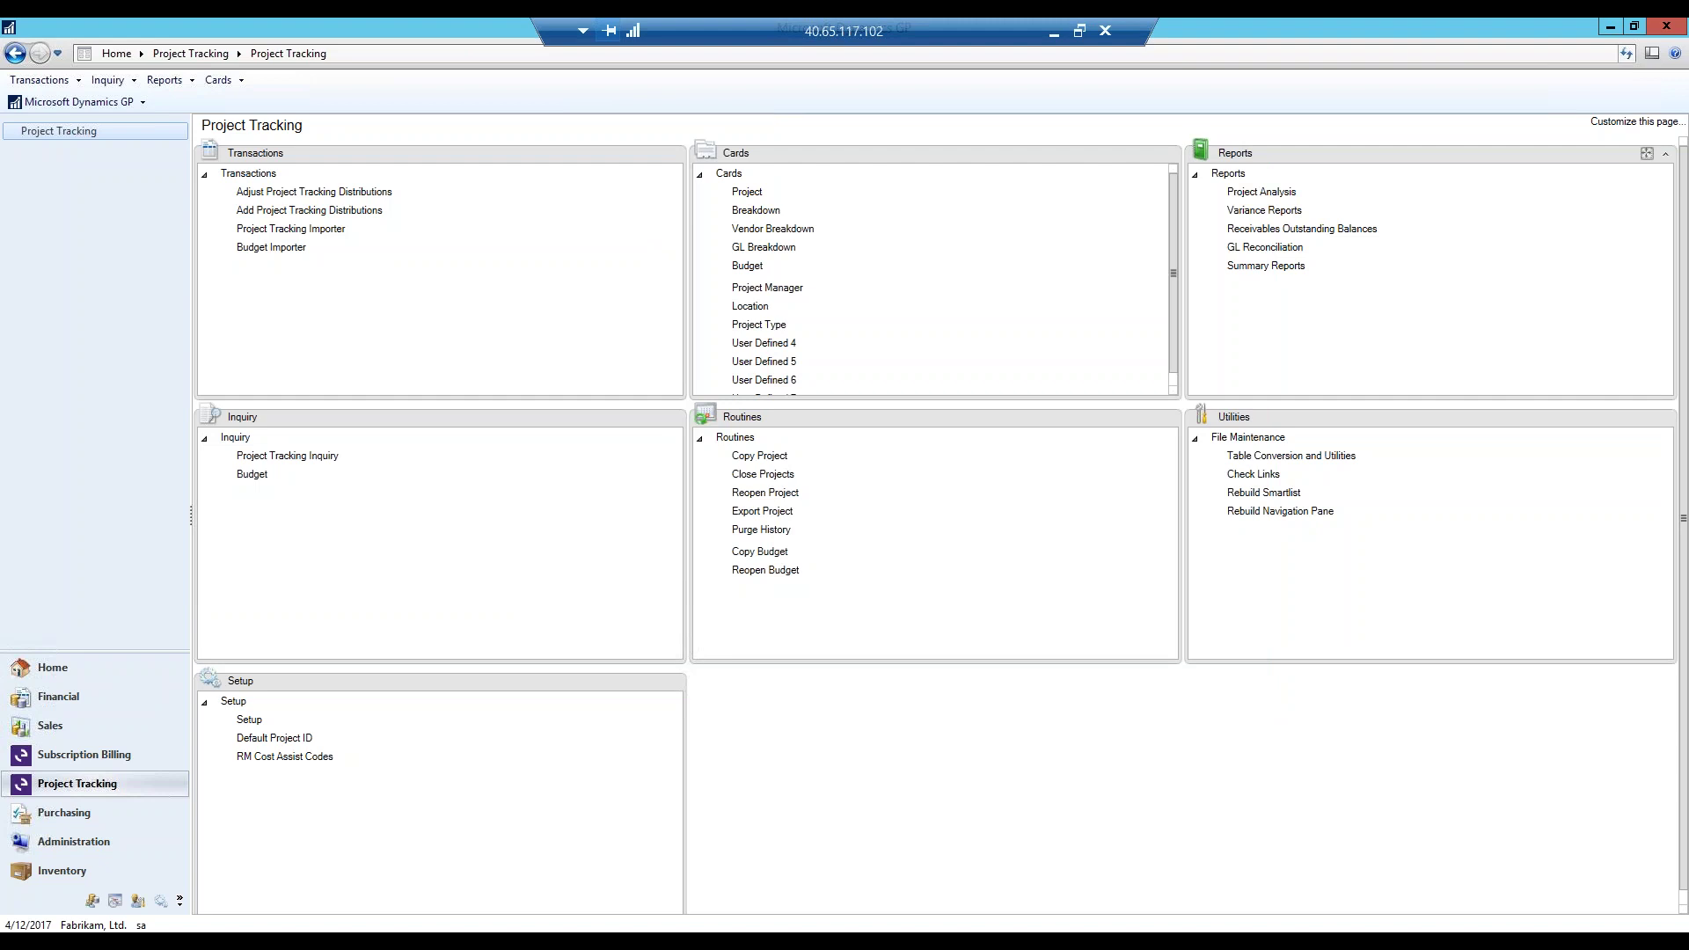
Run the Project Analysis report with the SINGLE option to the screen, review it through the grand total, and close it.
click(1261, 191)
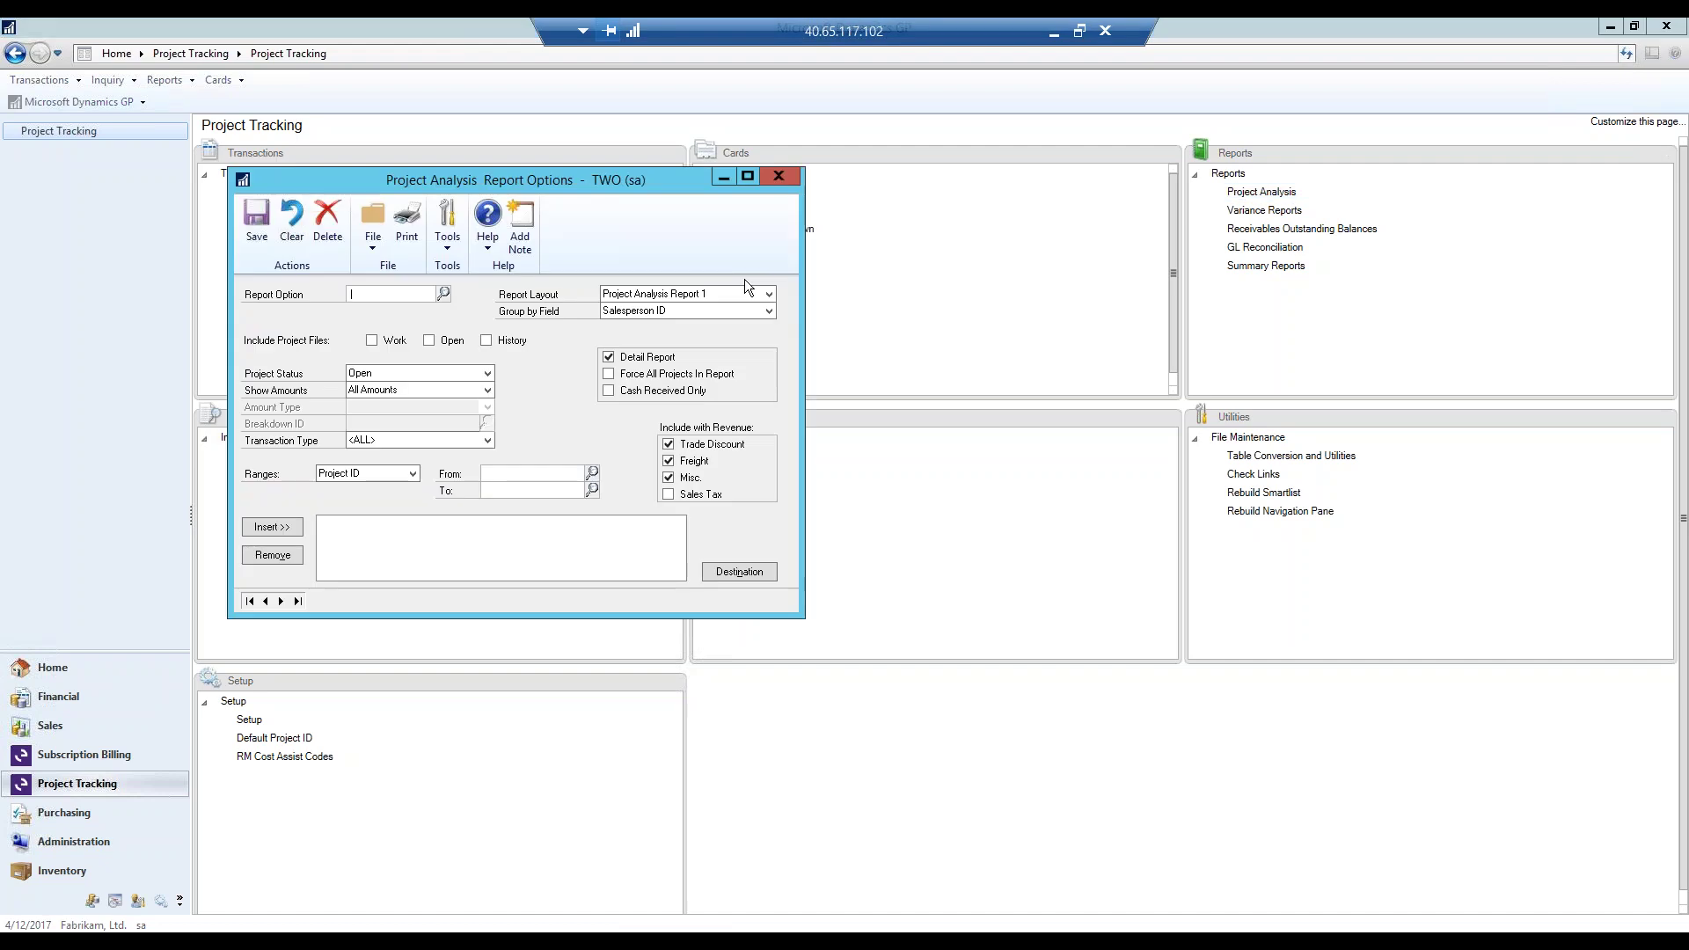
click(443, 293)
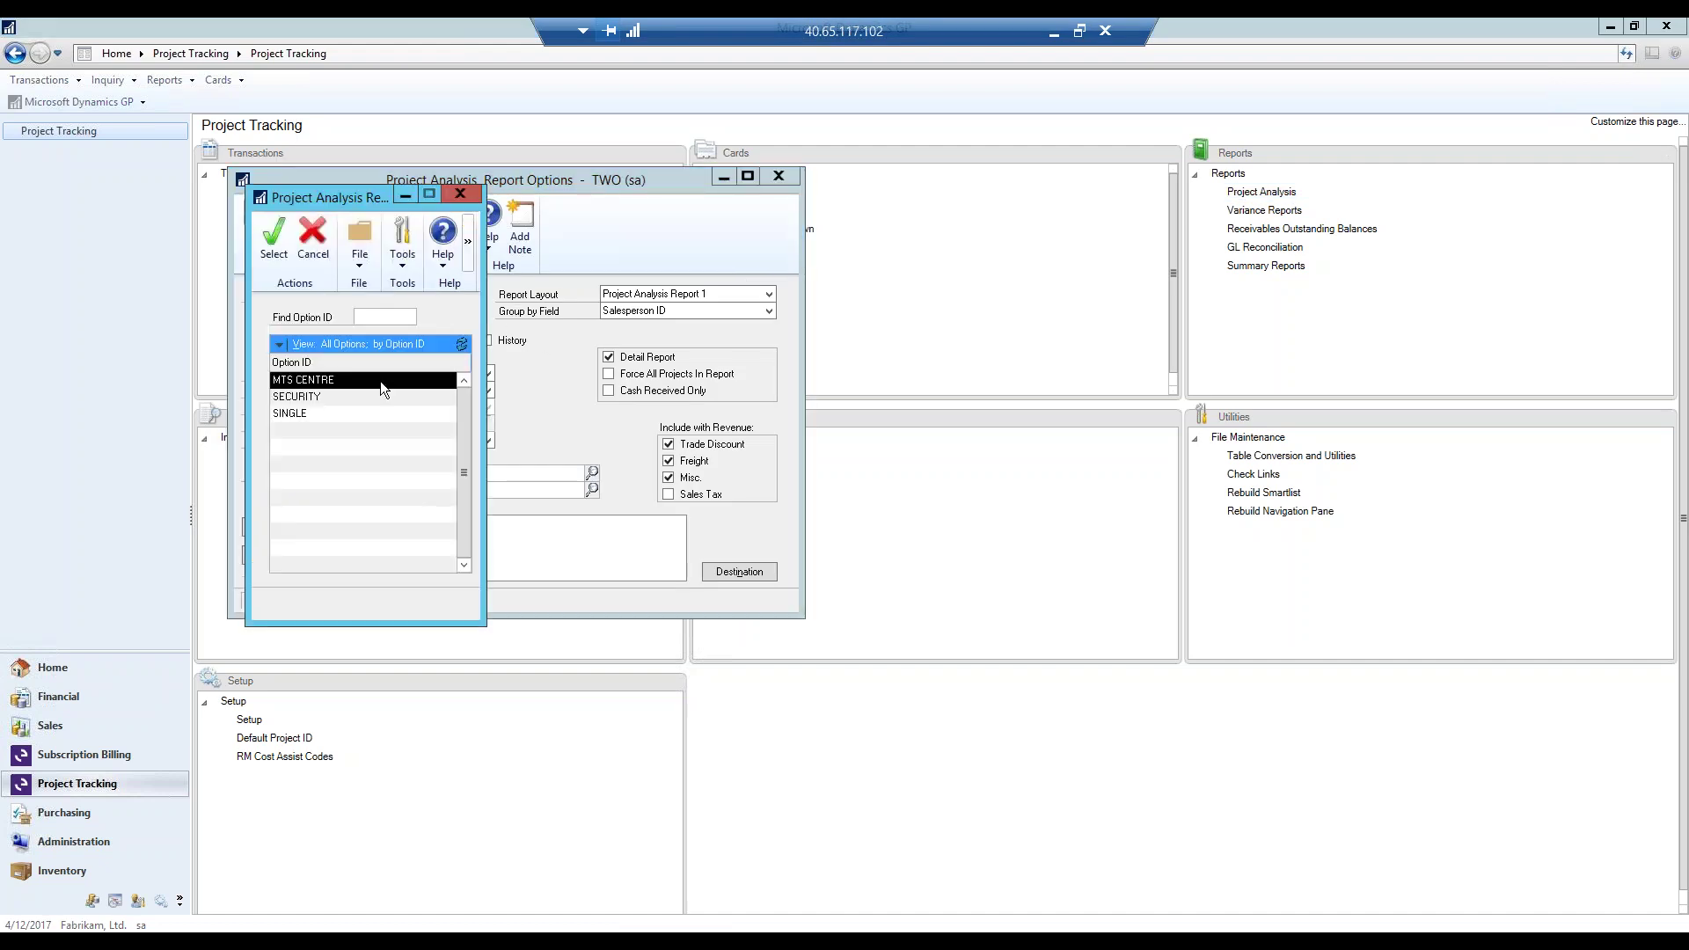
double_click(363, 412)
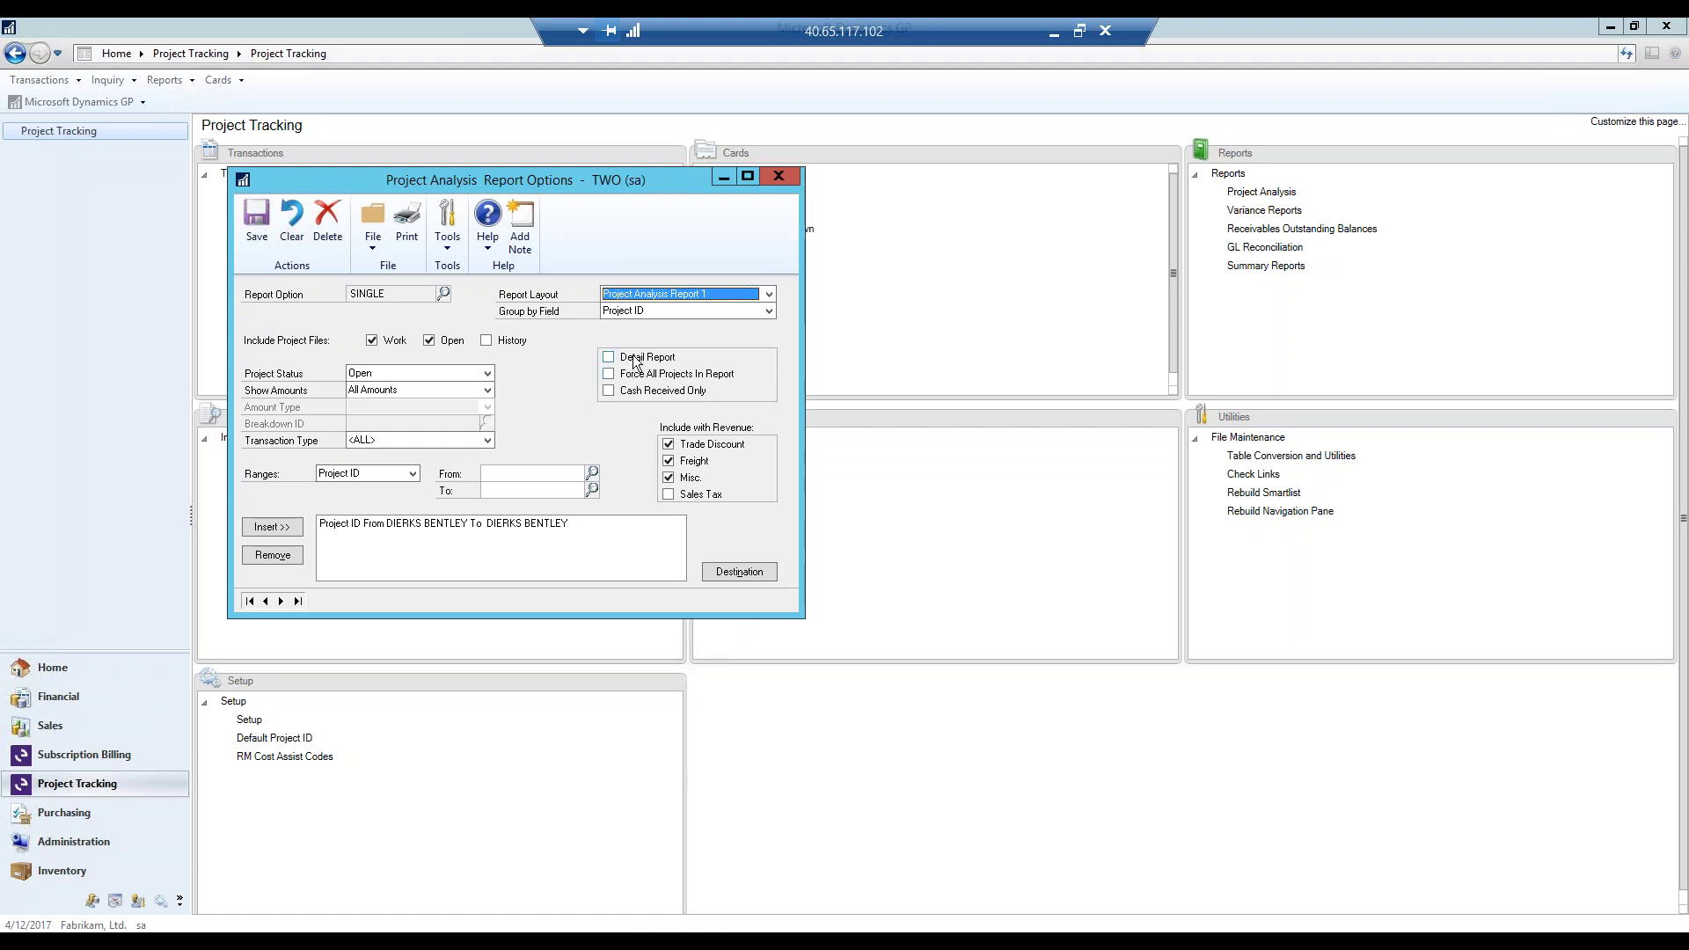
click(405, 227)
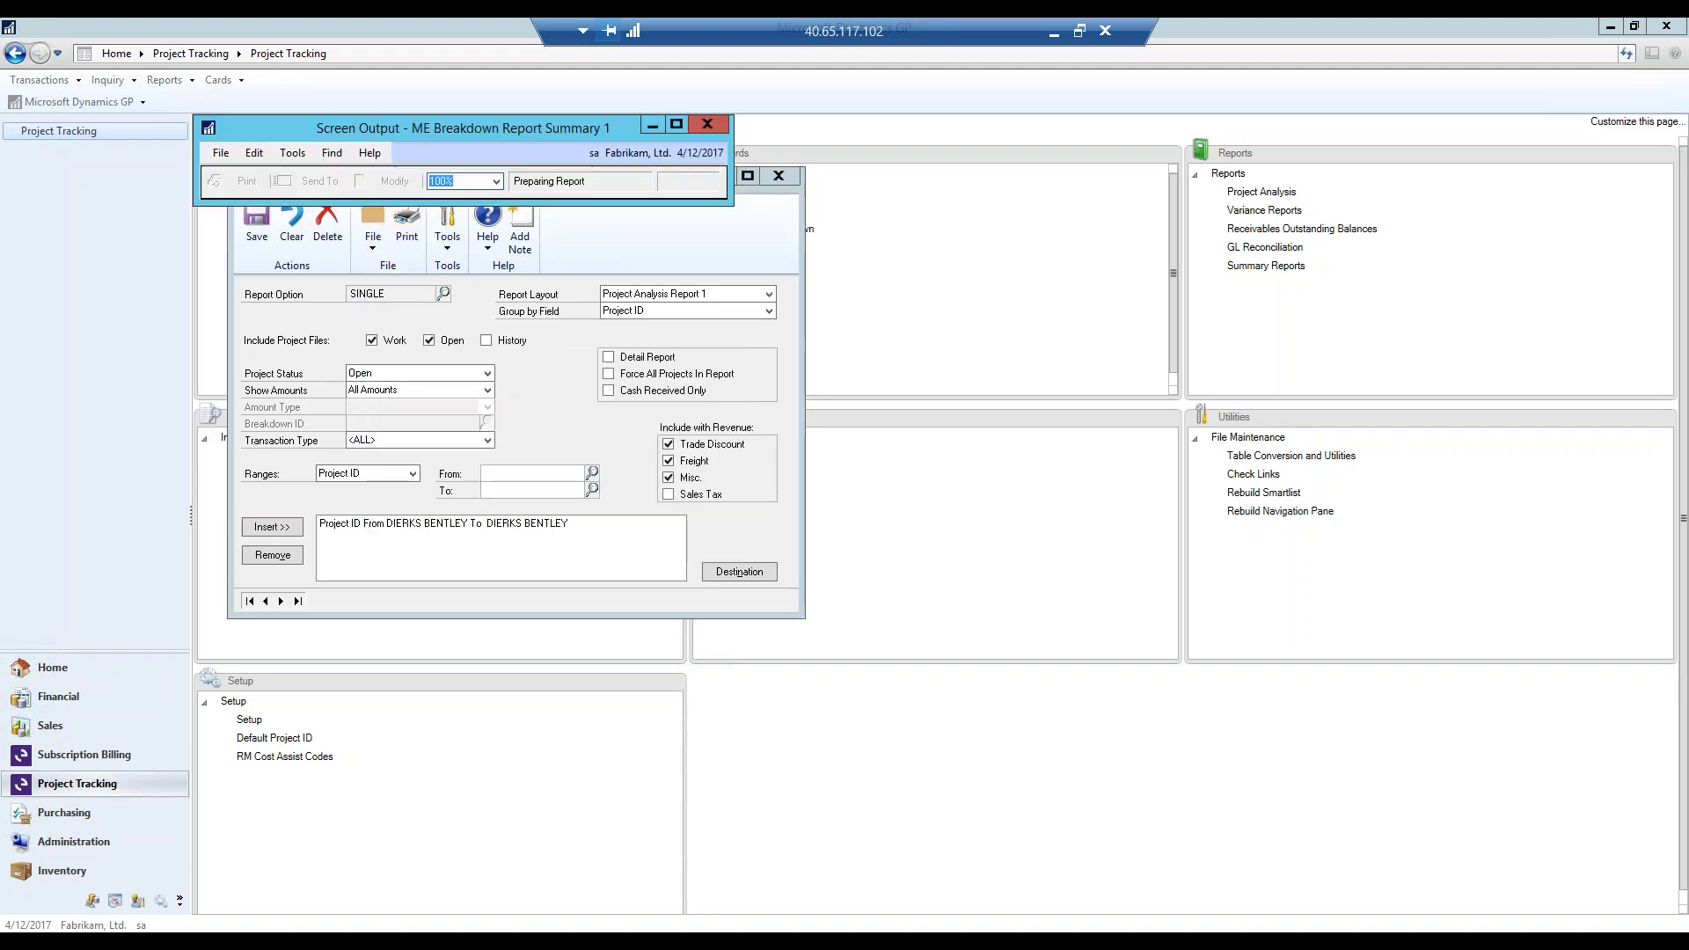
drag(825, 502, 1467, 498)
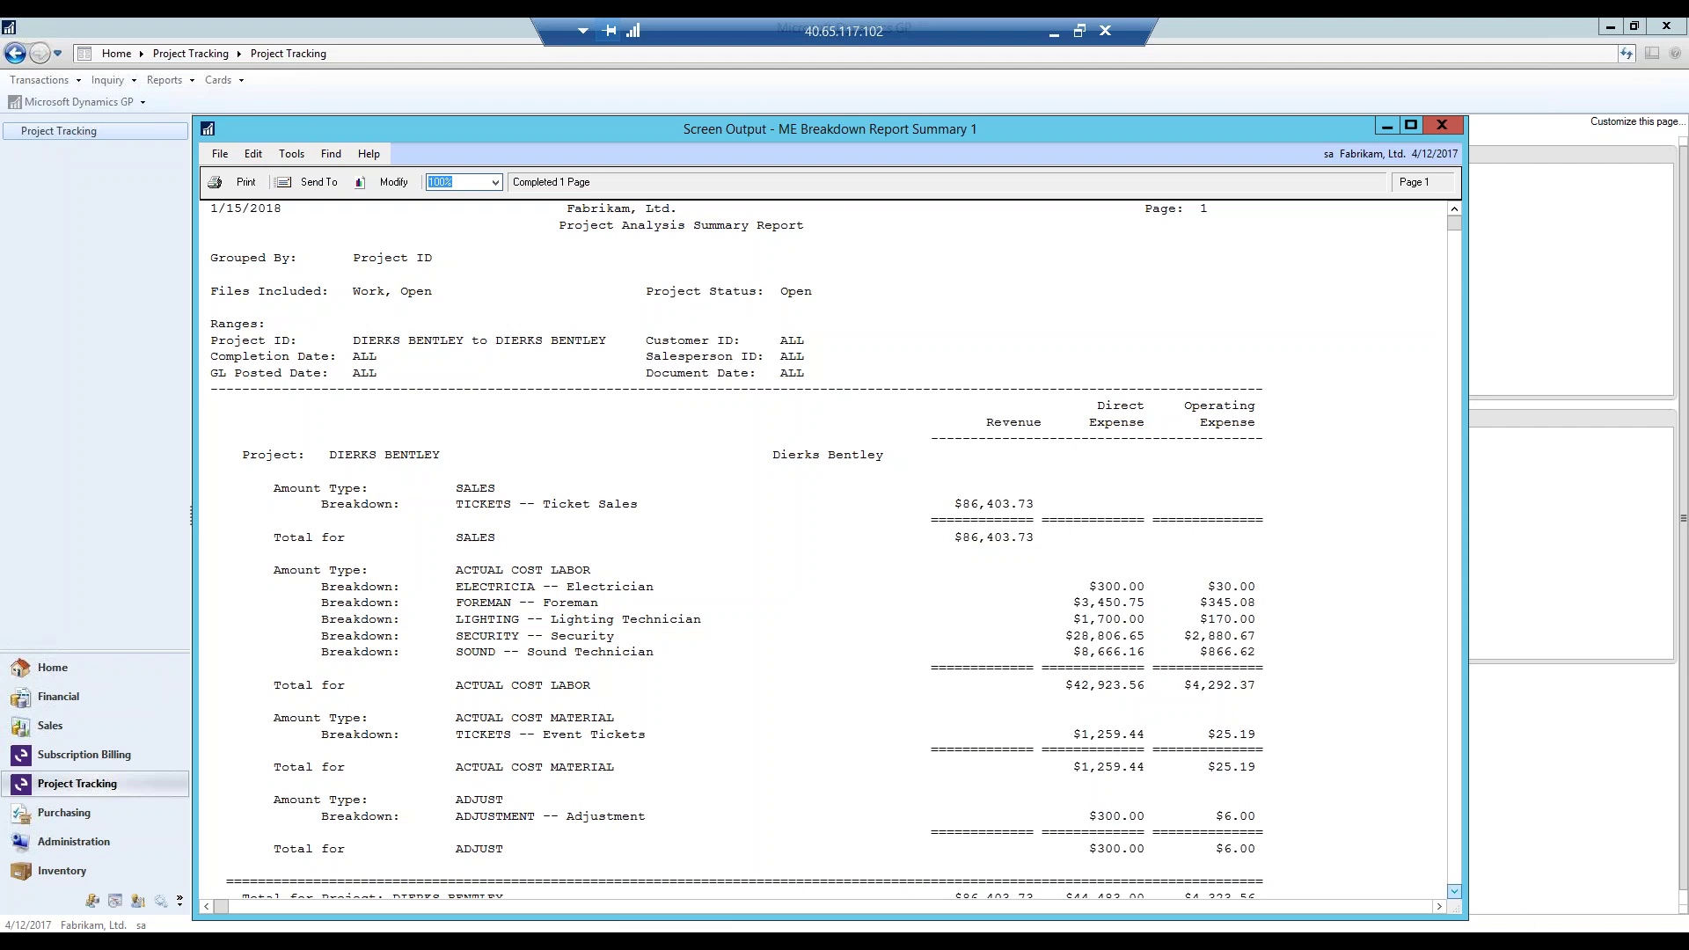
scroll(1453, 888, down, 3)
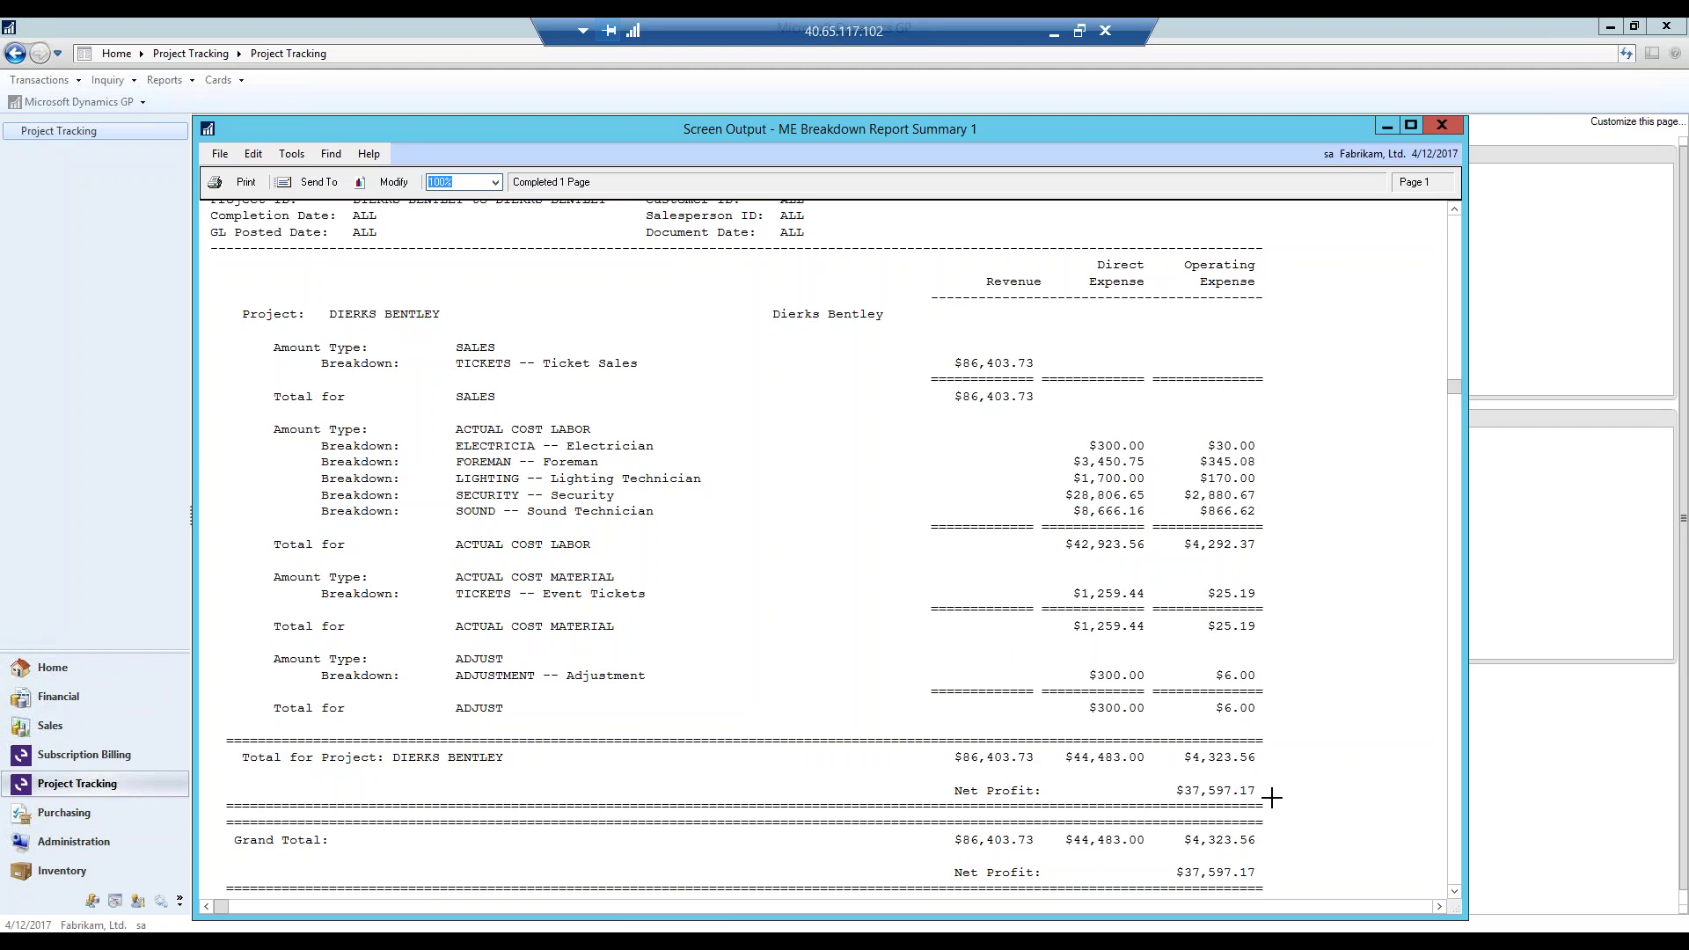
click(1452, 121)
Load the MTS CENTRE option for the Project Analysis report and check which fields are available as ranges.
click(442, 290)
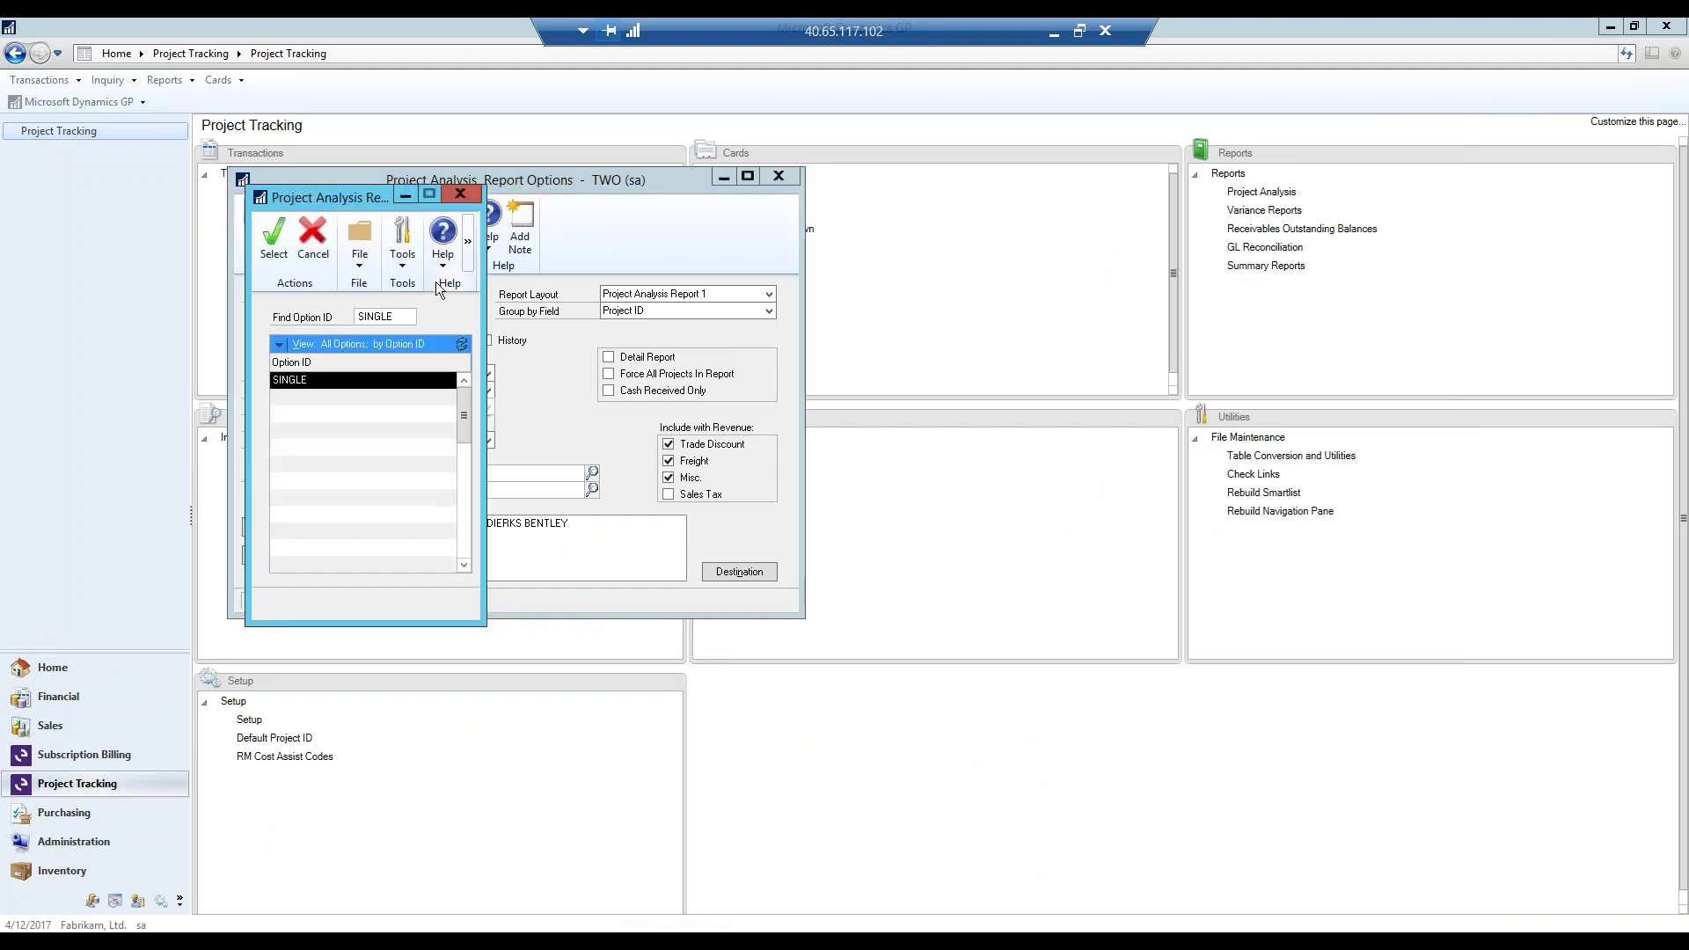
click(457, 344)
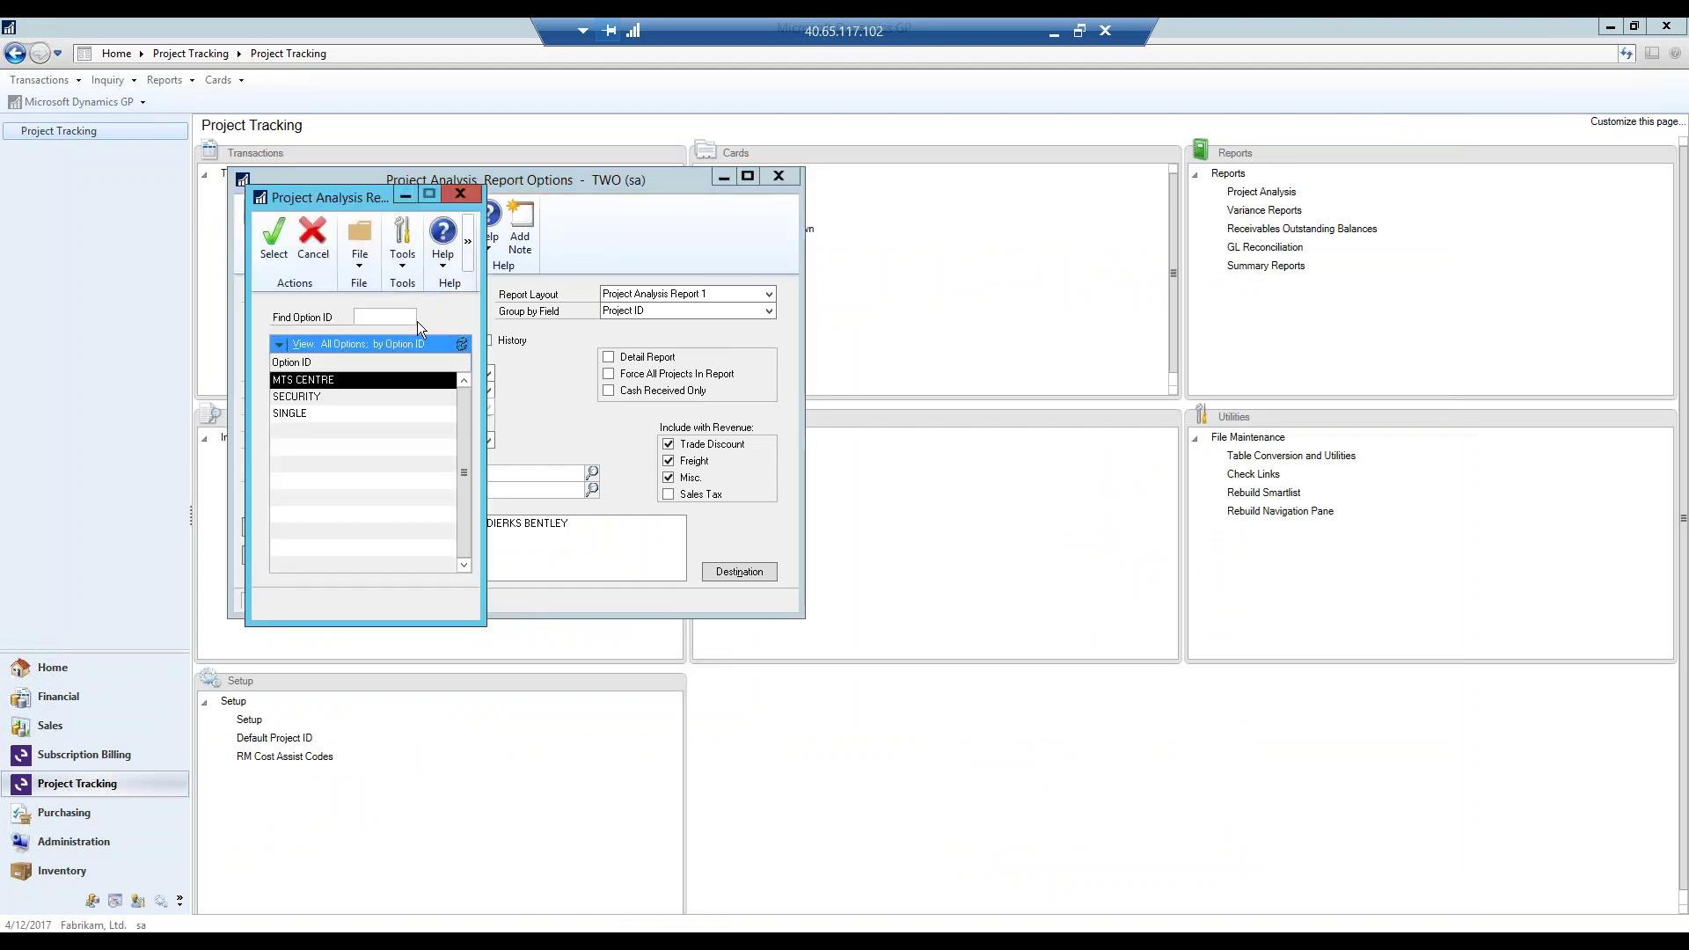
double_click(340, 379)
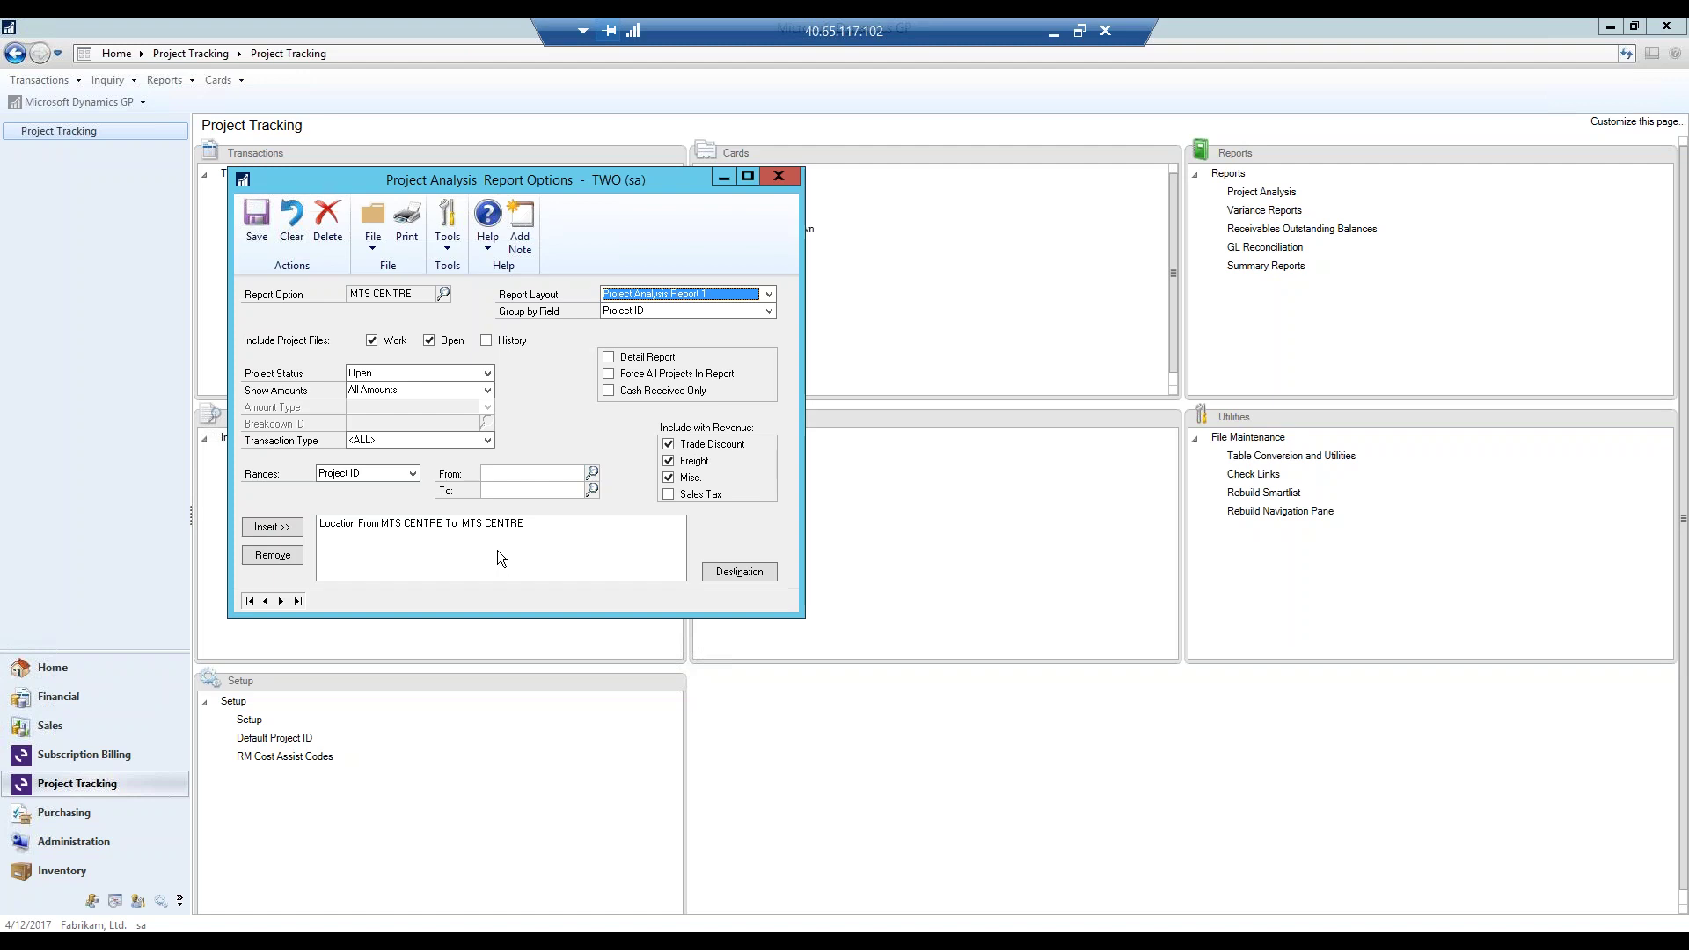
click(412, 474)
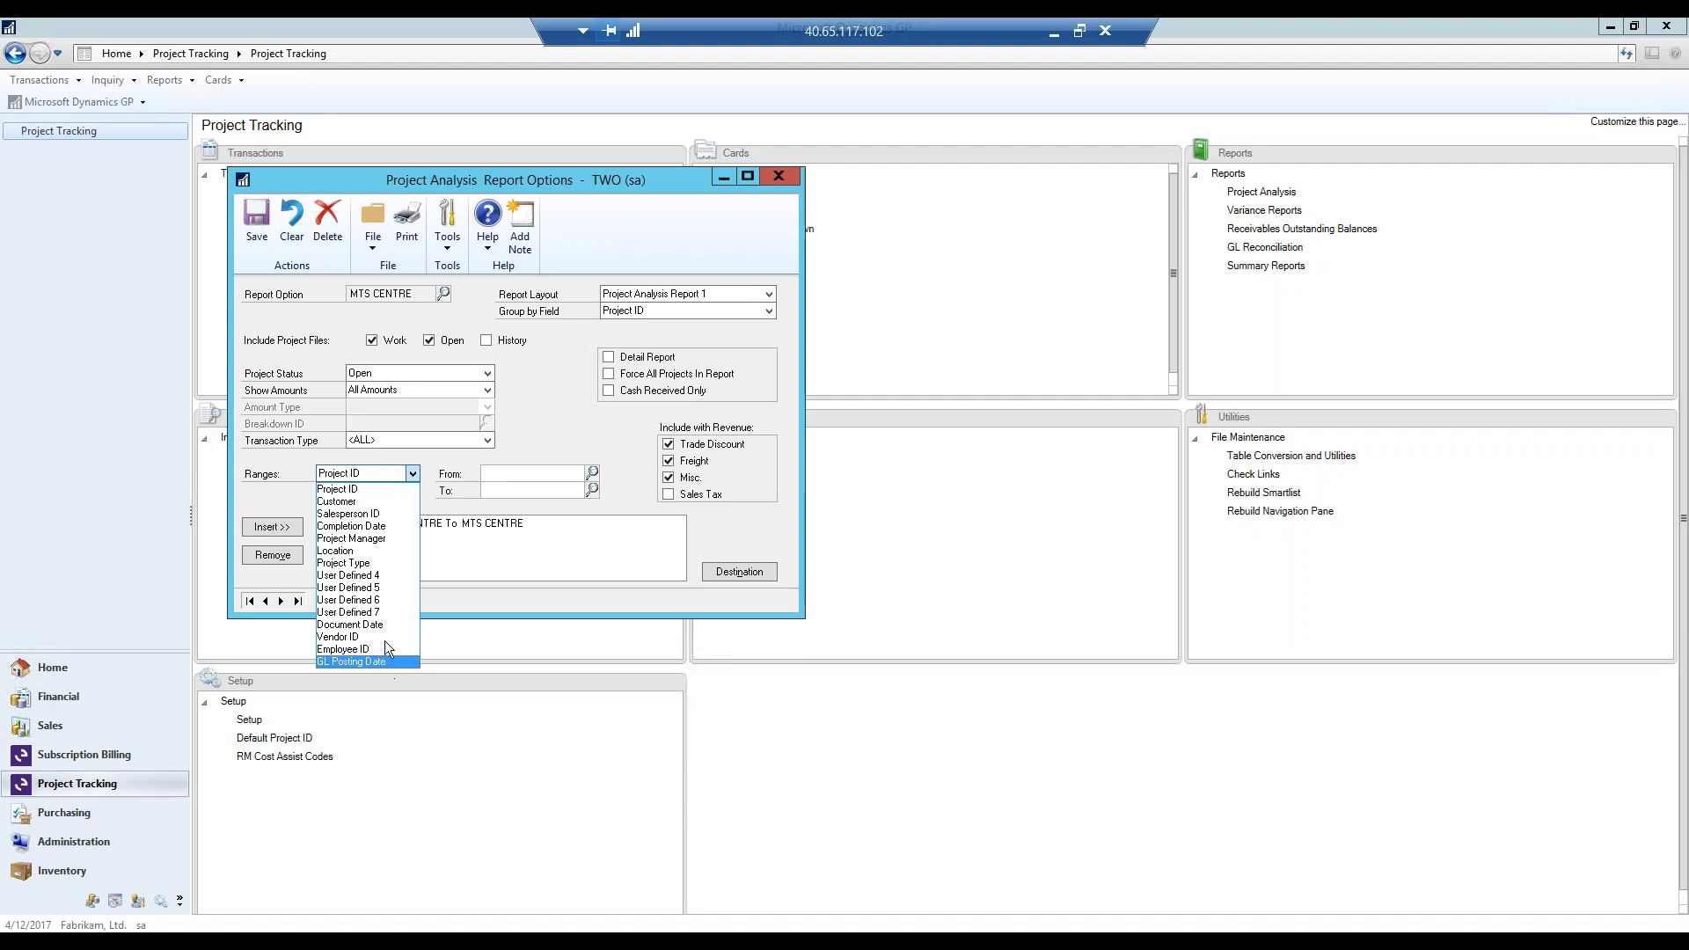
click(539, 388)
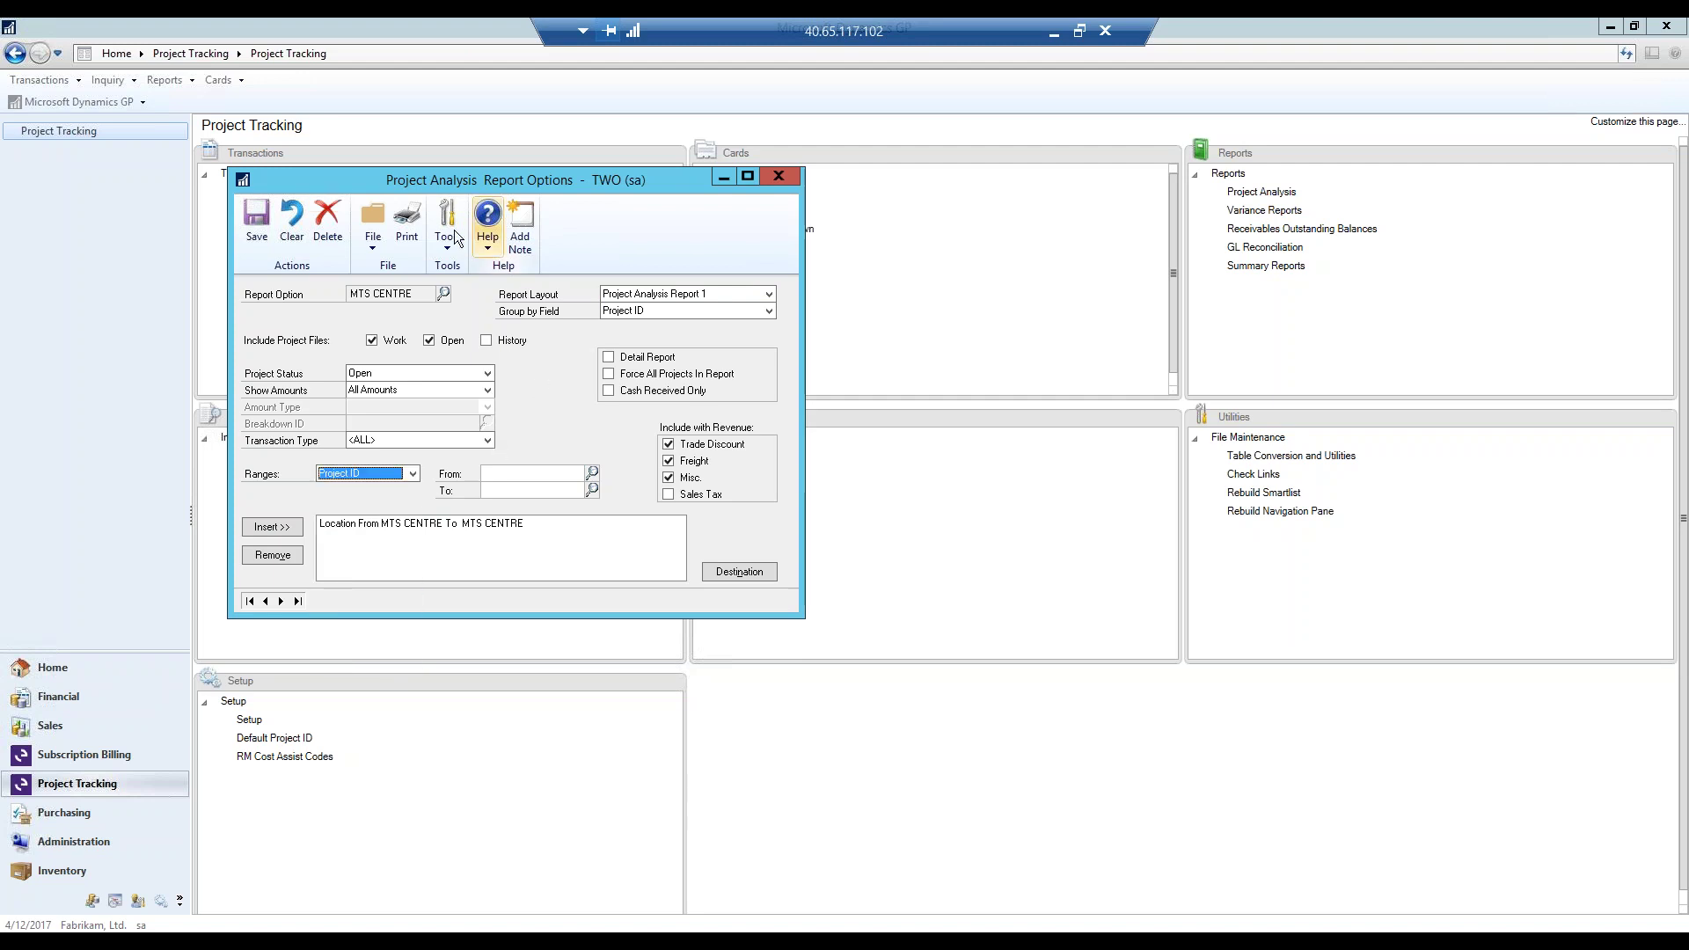
Run the Project Analysis report with the MTS CENTRE option, widen the output, review it through the grand total, and close it.
click(410, 221)
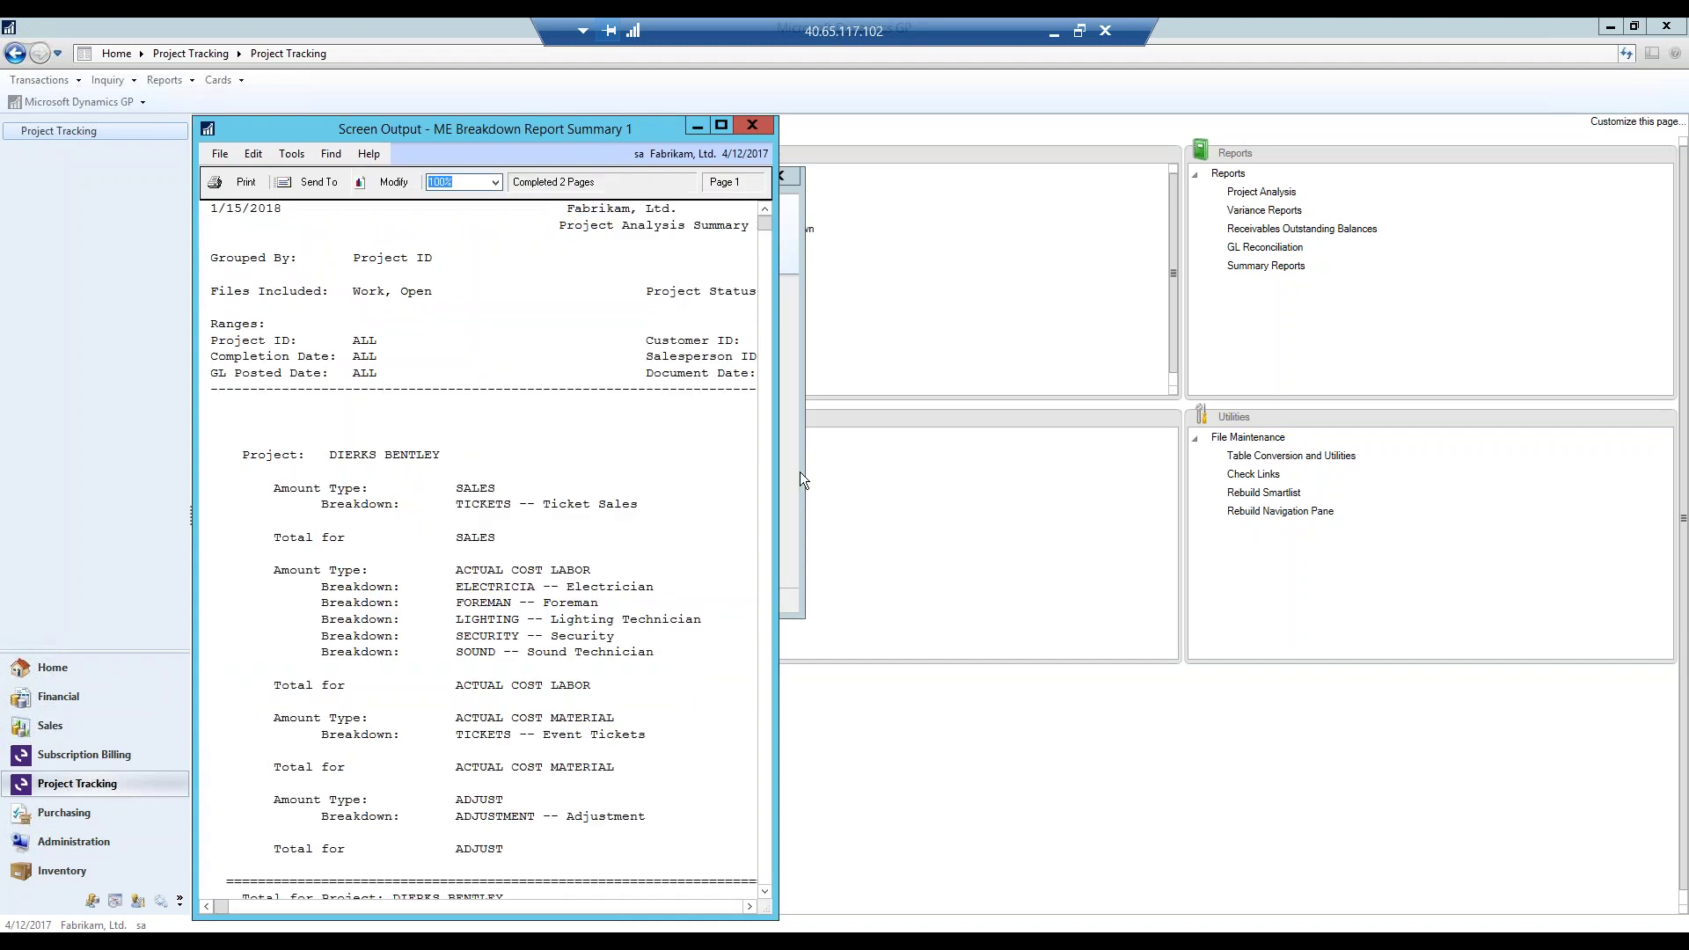
click(778, 466)
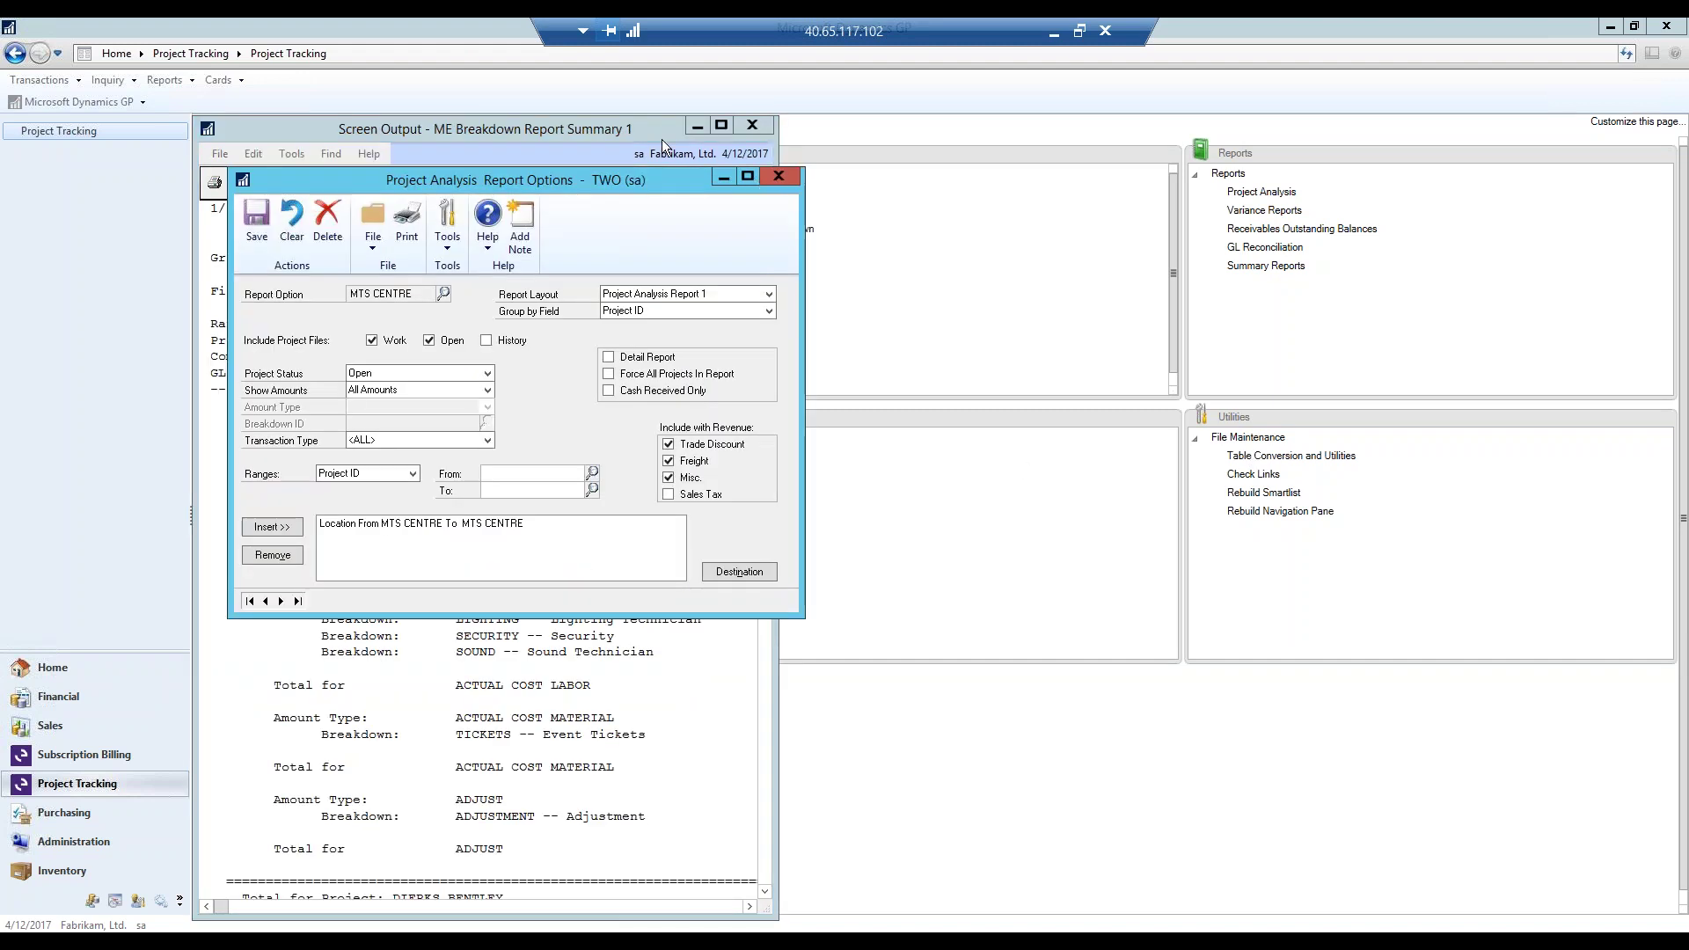
click(640, 123)
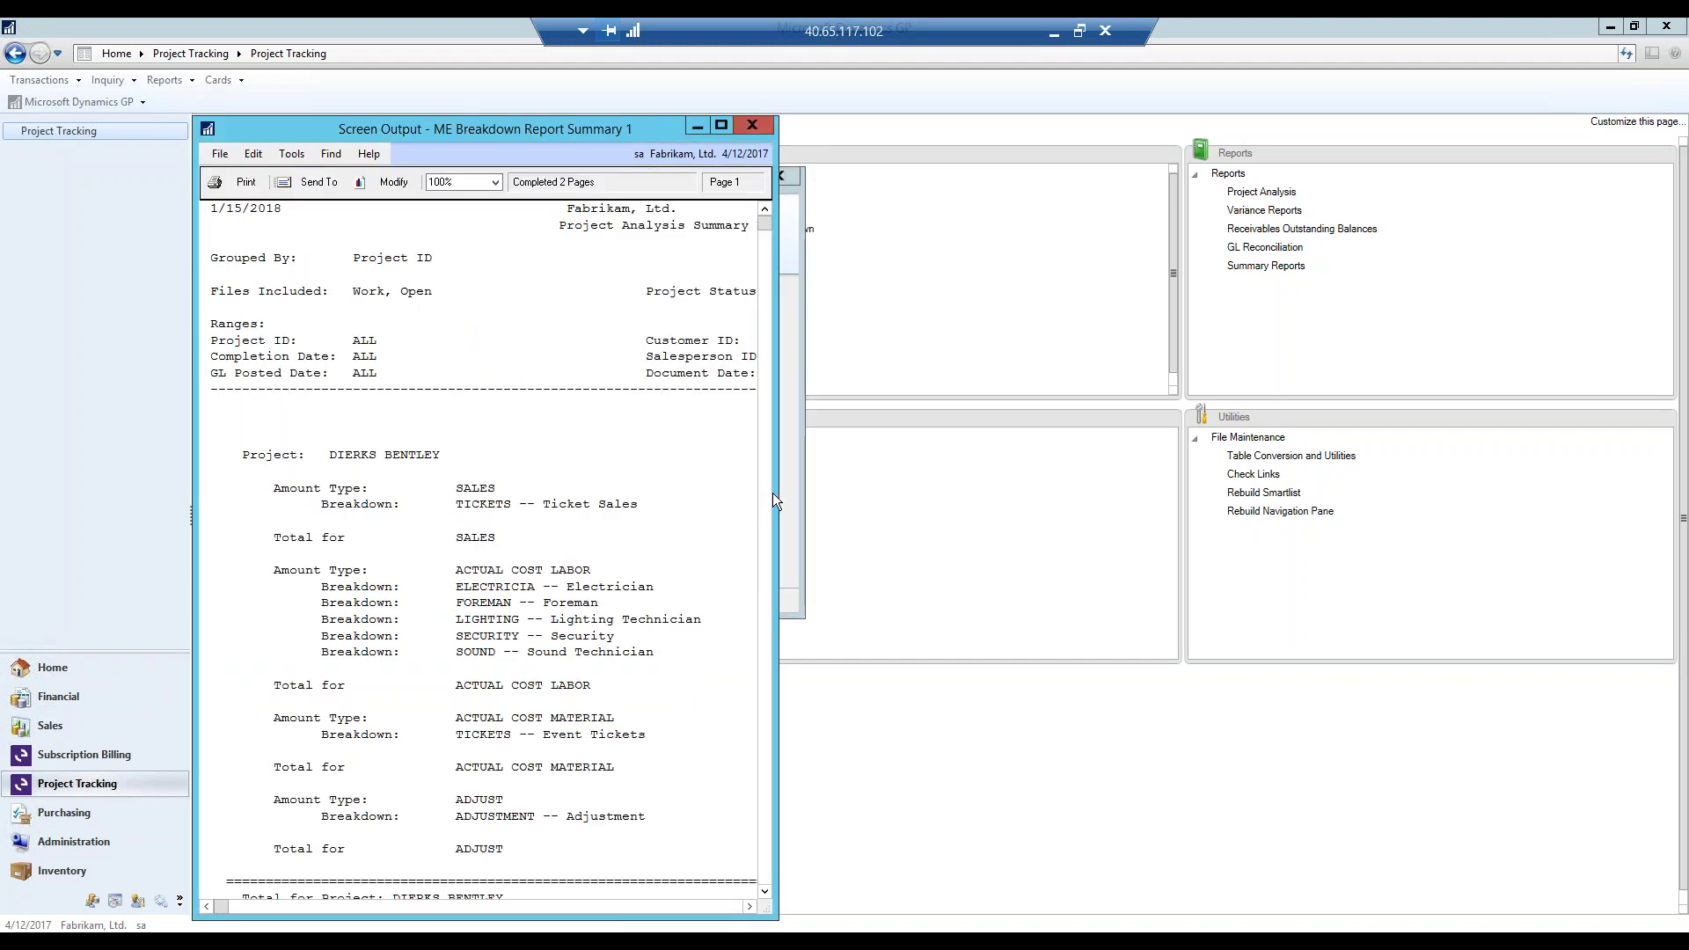
drag(774, 492, 1472, 493)
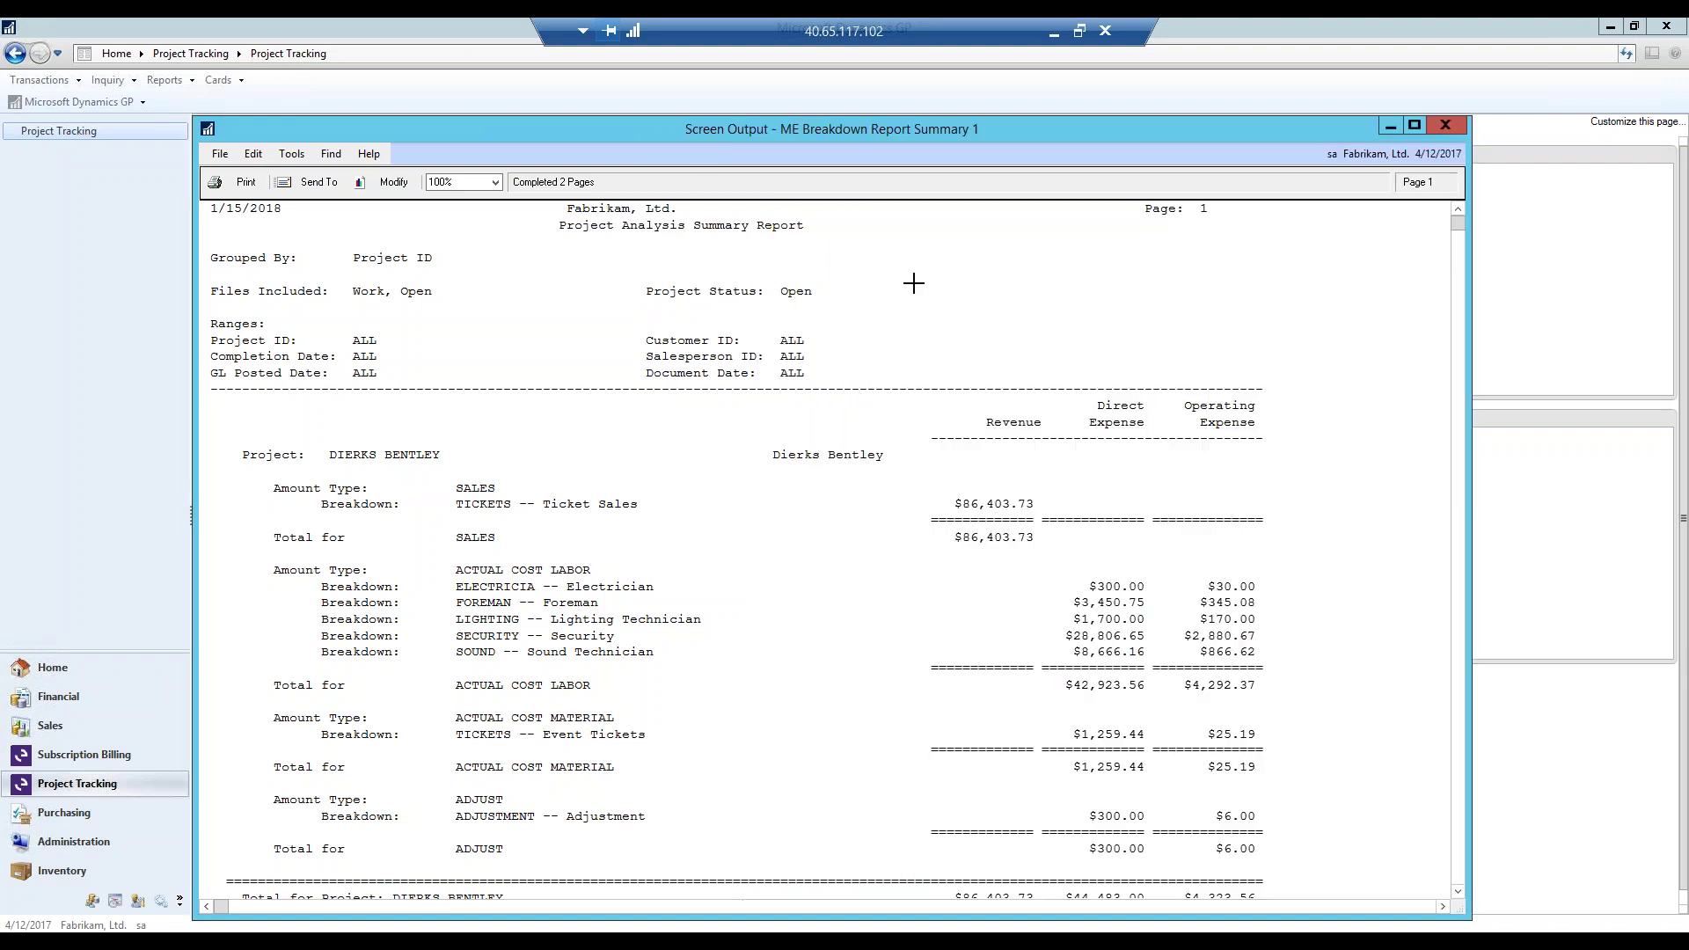
click(1458, 891)
click(1457, 891)
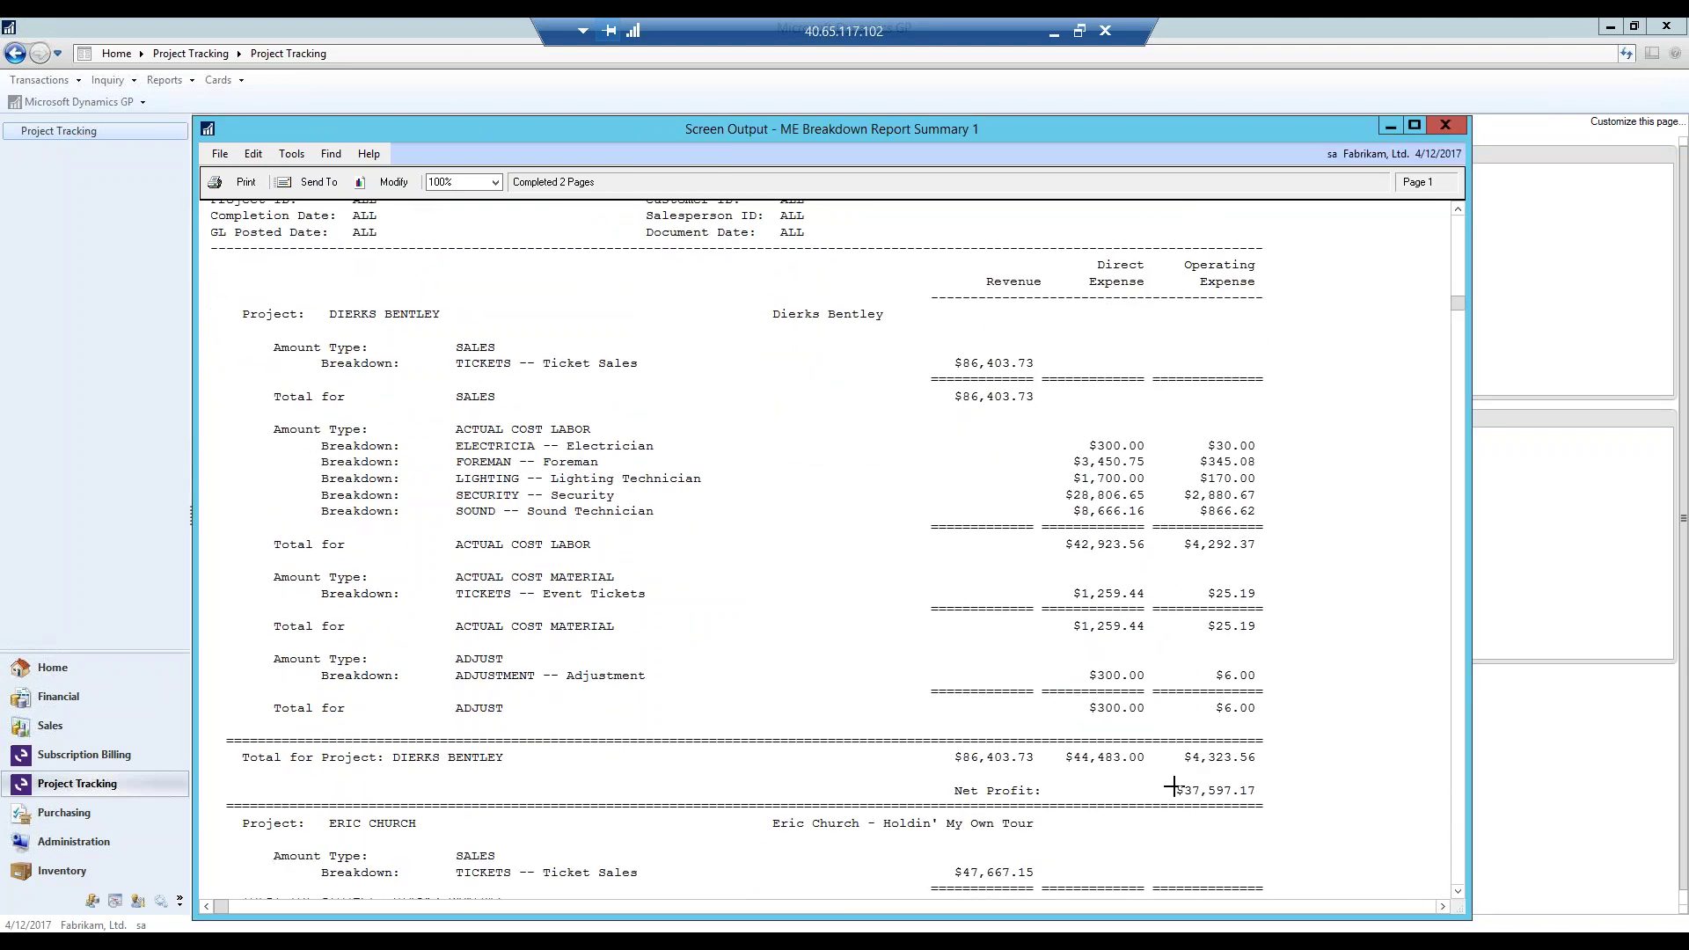
drag(1455, 894, 1454, 893)
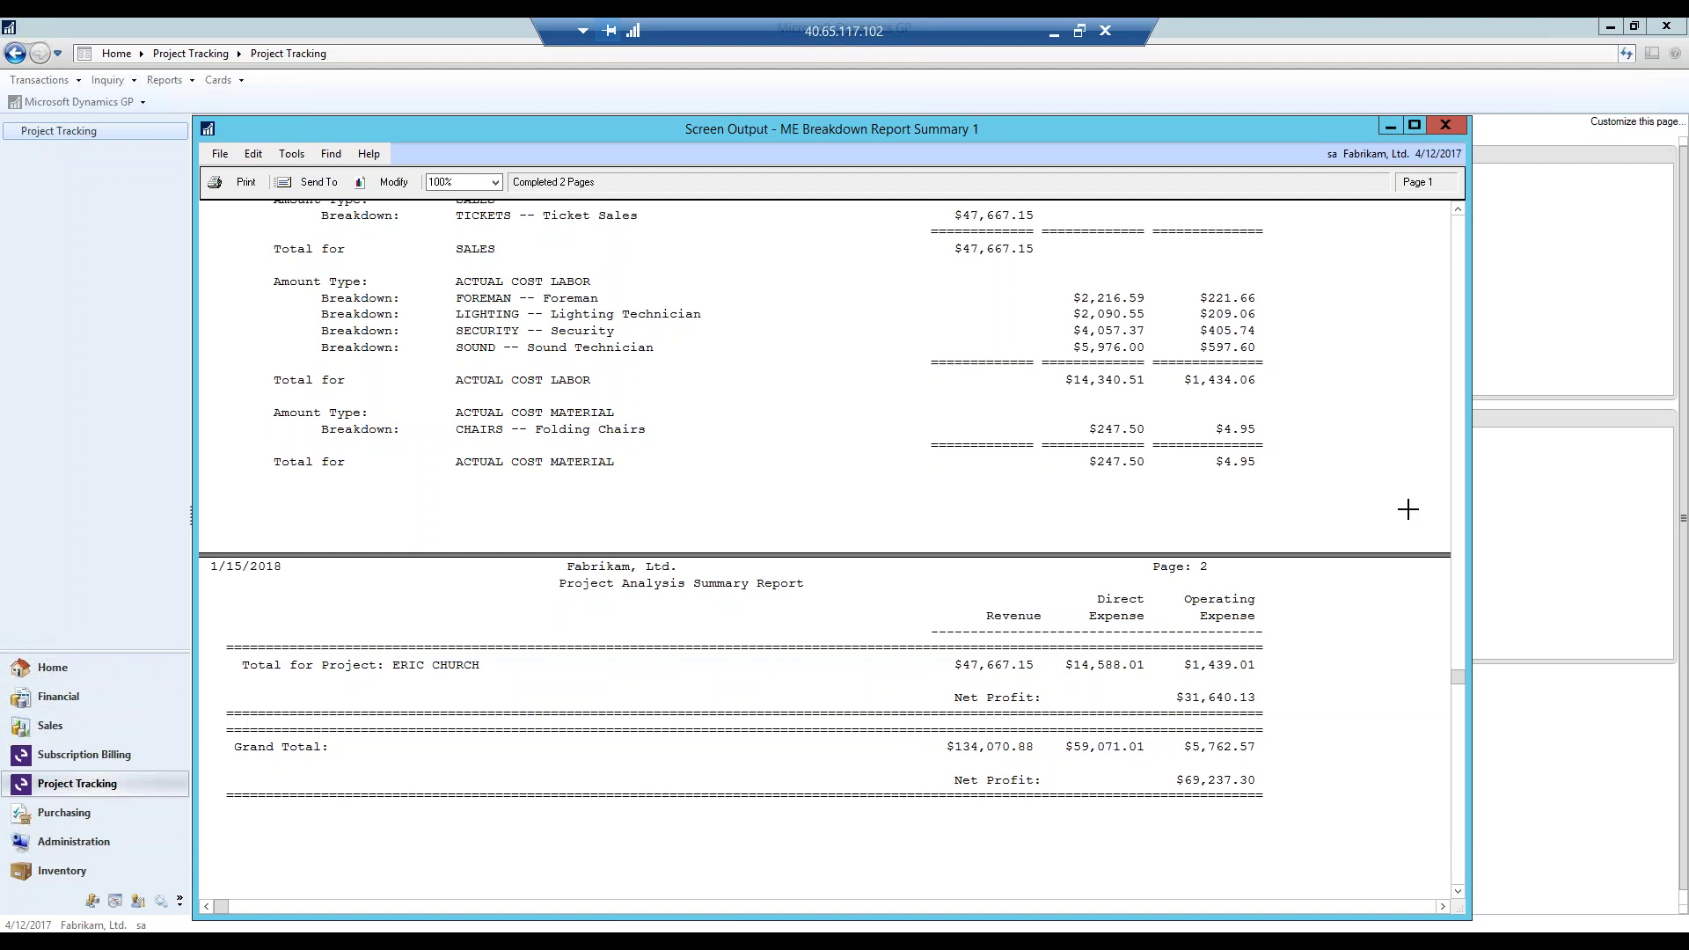
click(1445, 125)
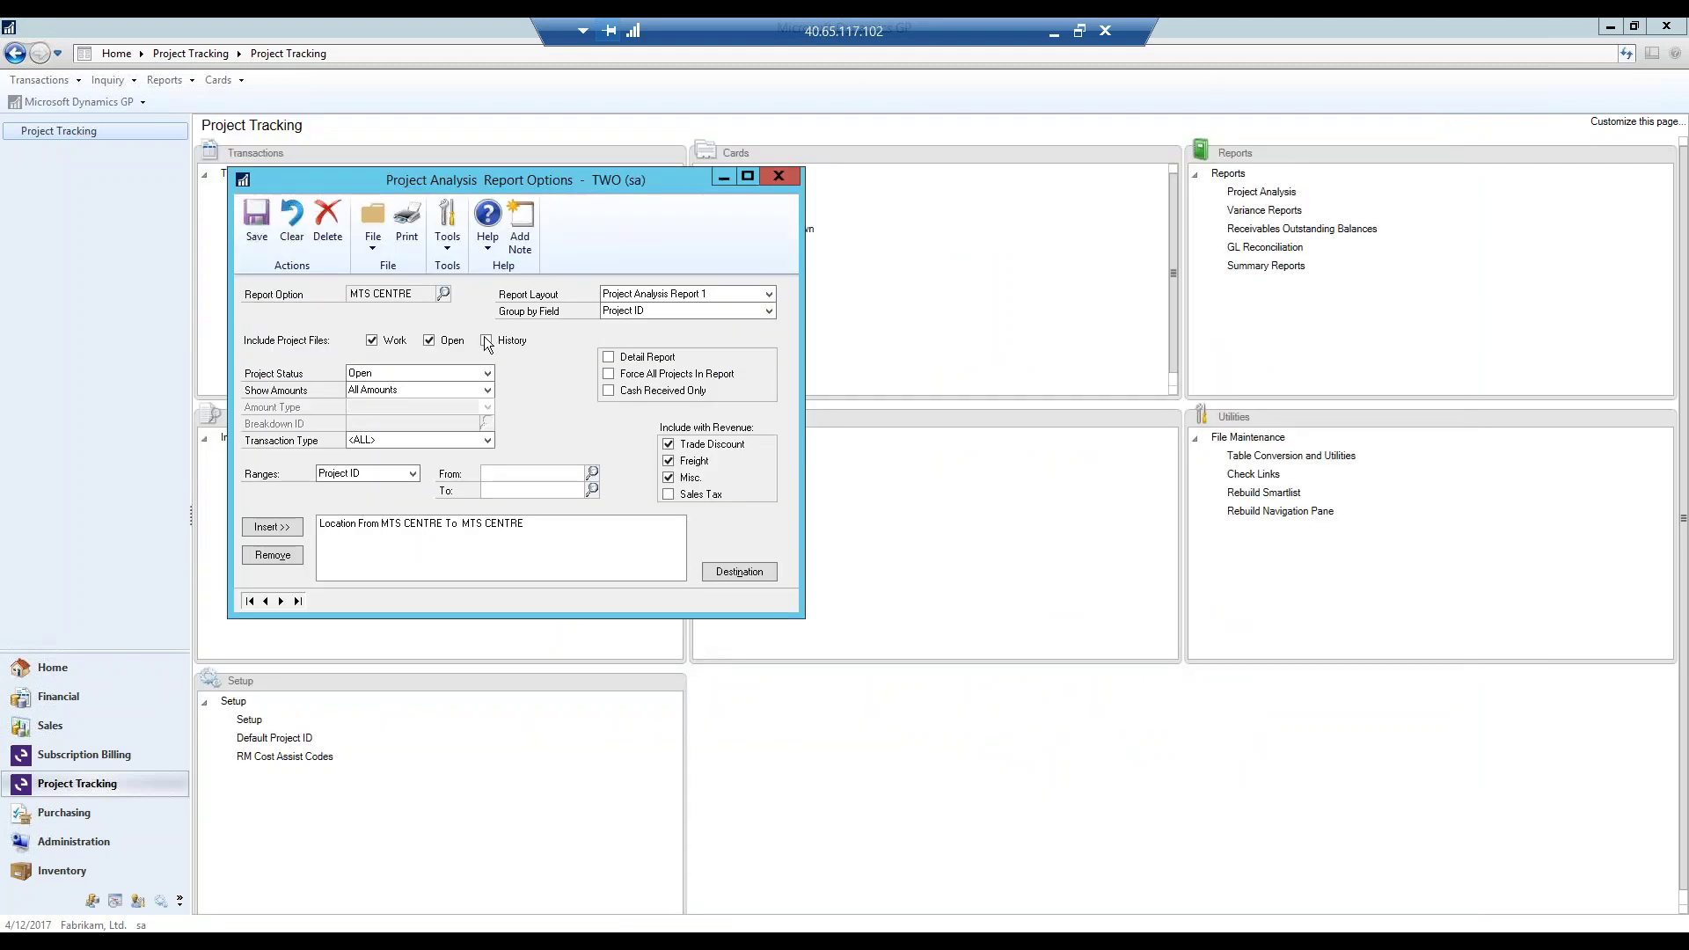
Check the Show Amounts choices for the Project Analysis report and close its report options.
click(487, 390)
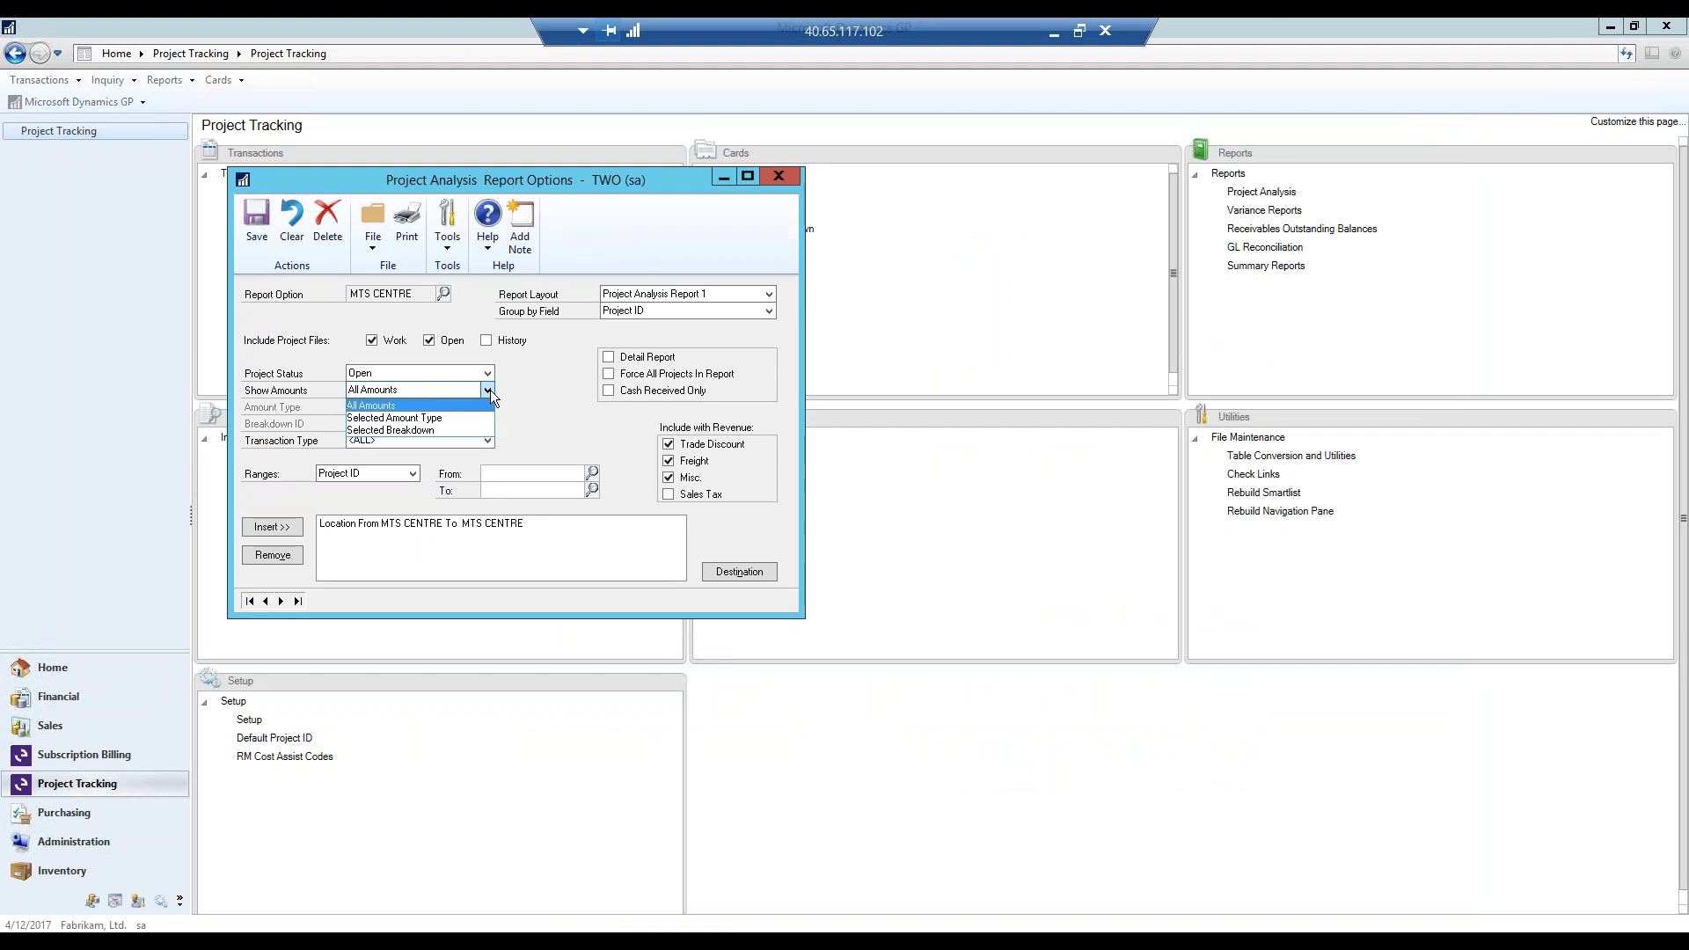
click(489, 390)
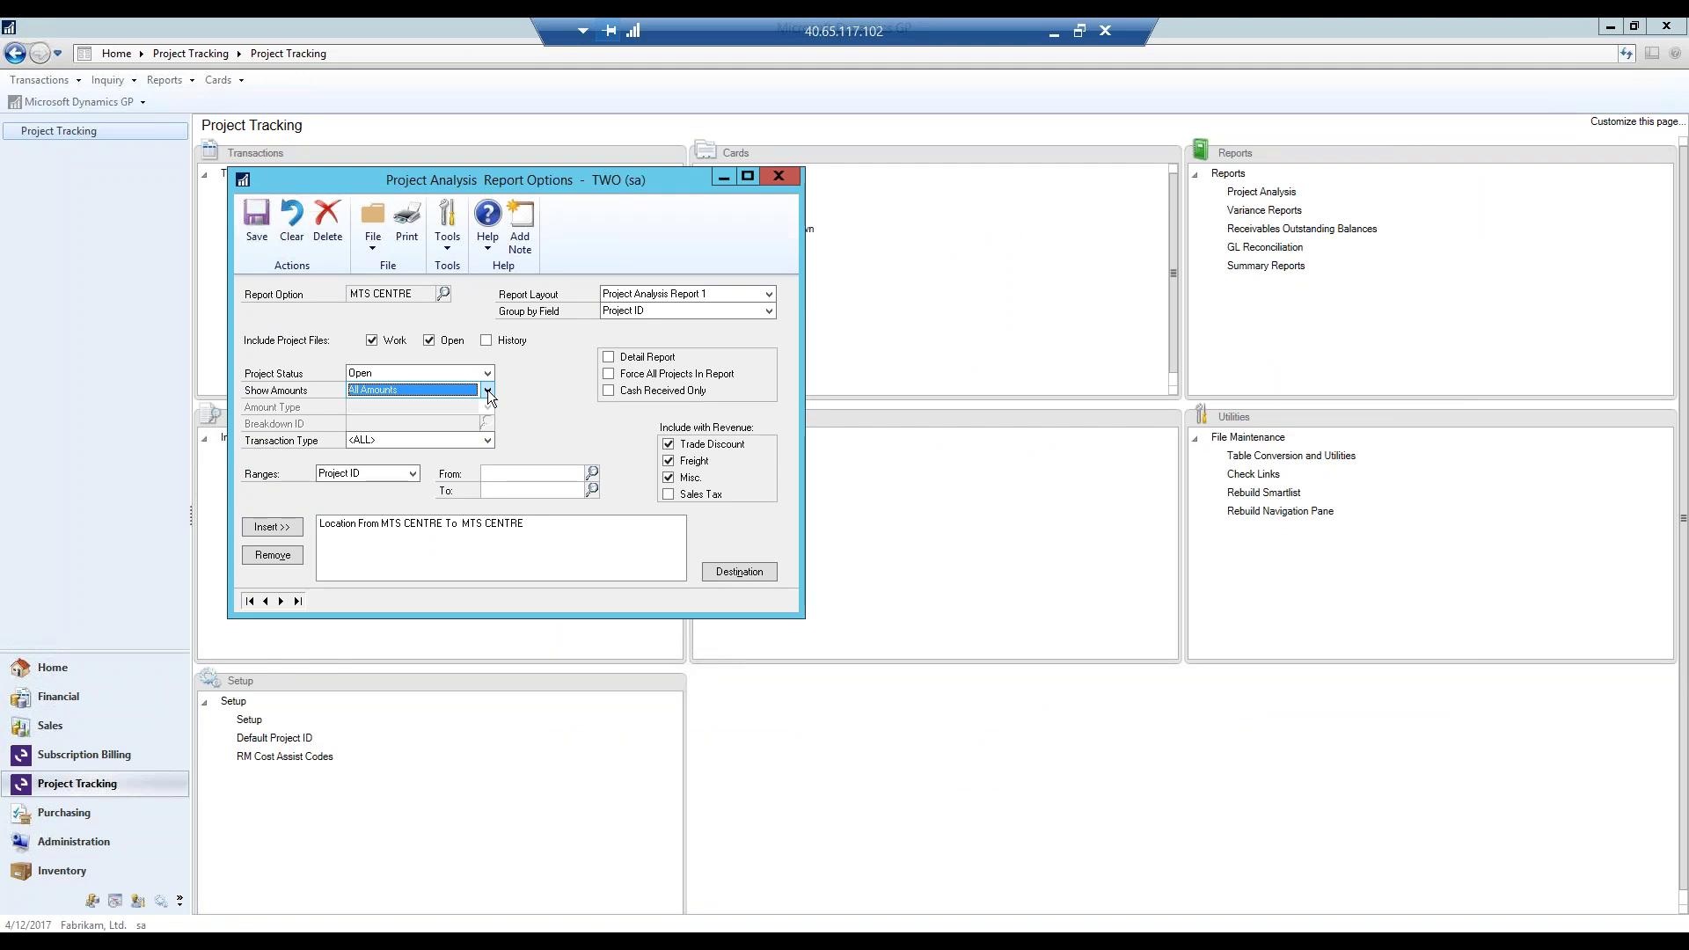
click(778, 176)
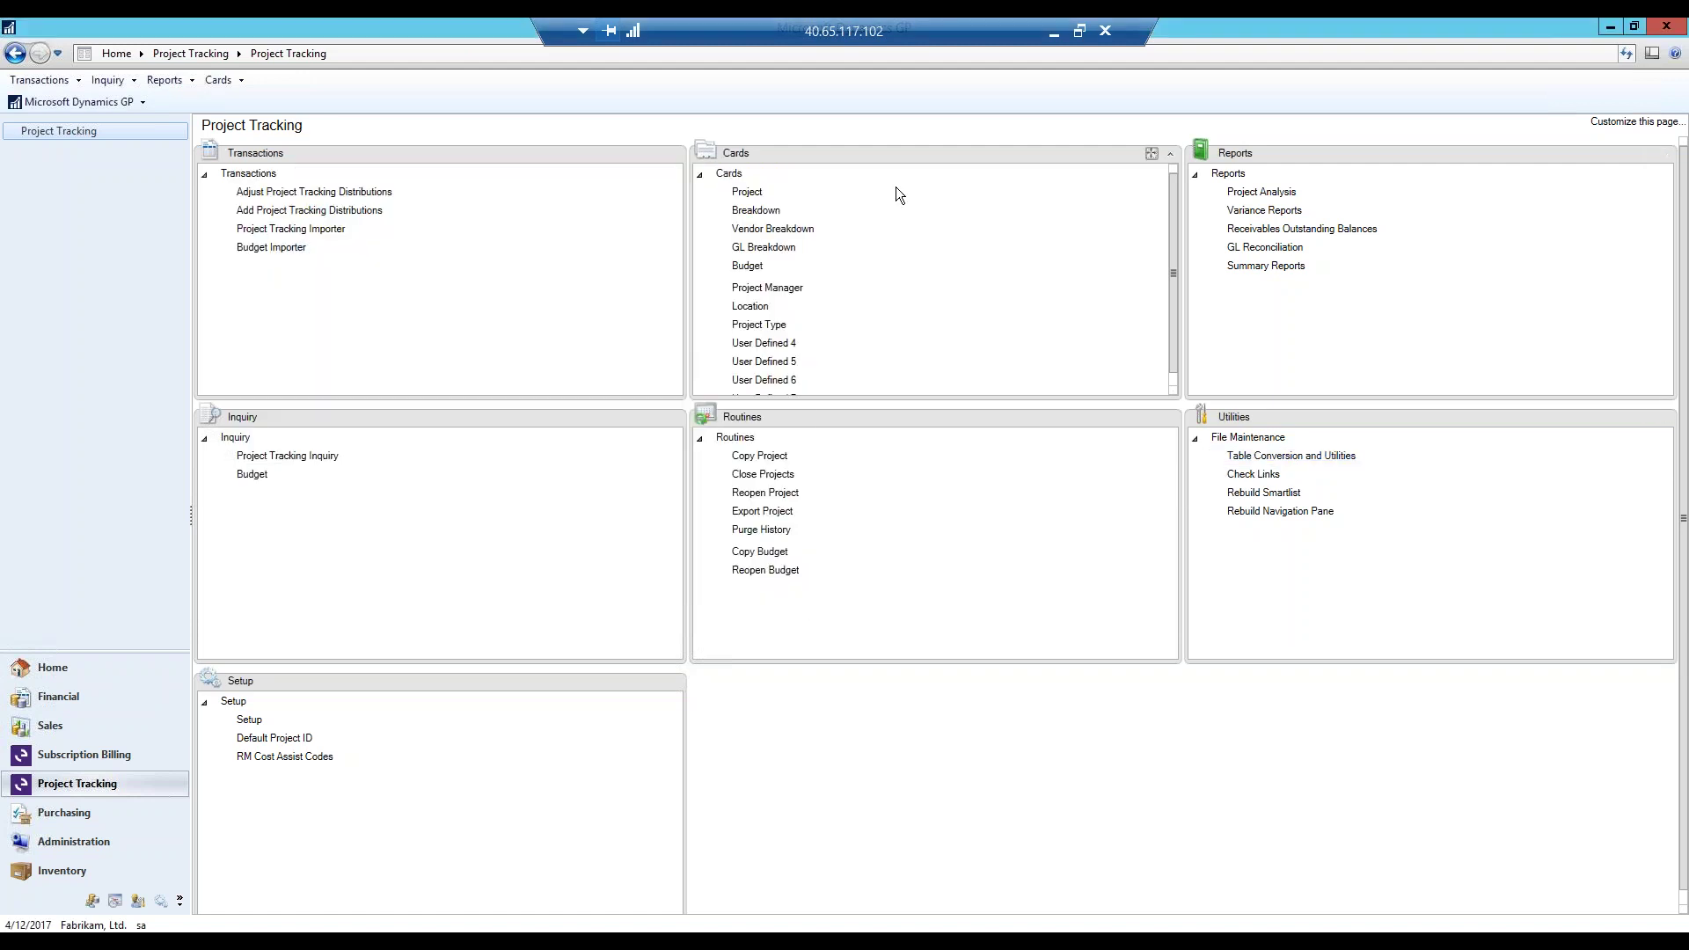
Open Project Tracking Budget Maintenance and examine the period durations available when cross-project budget reporting is disabled.
click(749, 265)
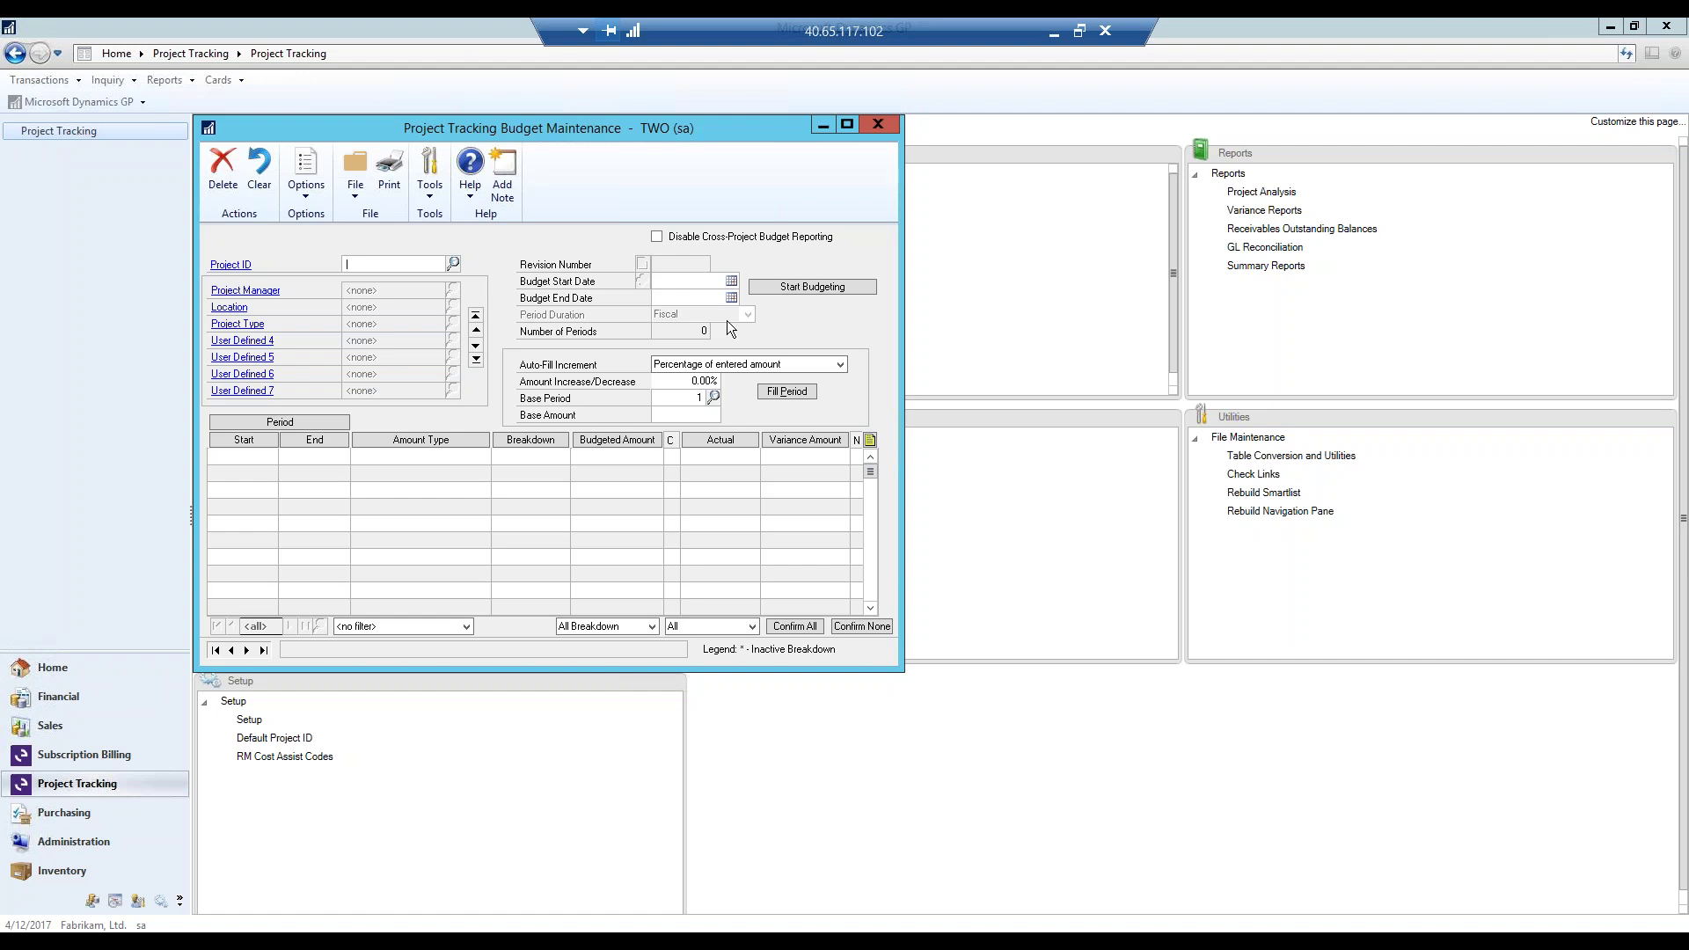
click(658, 238)
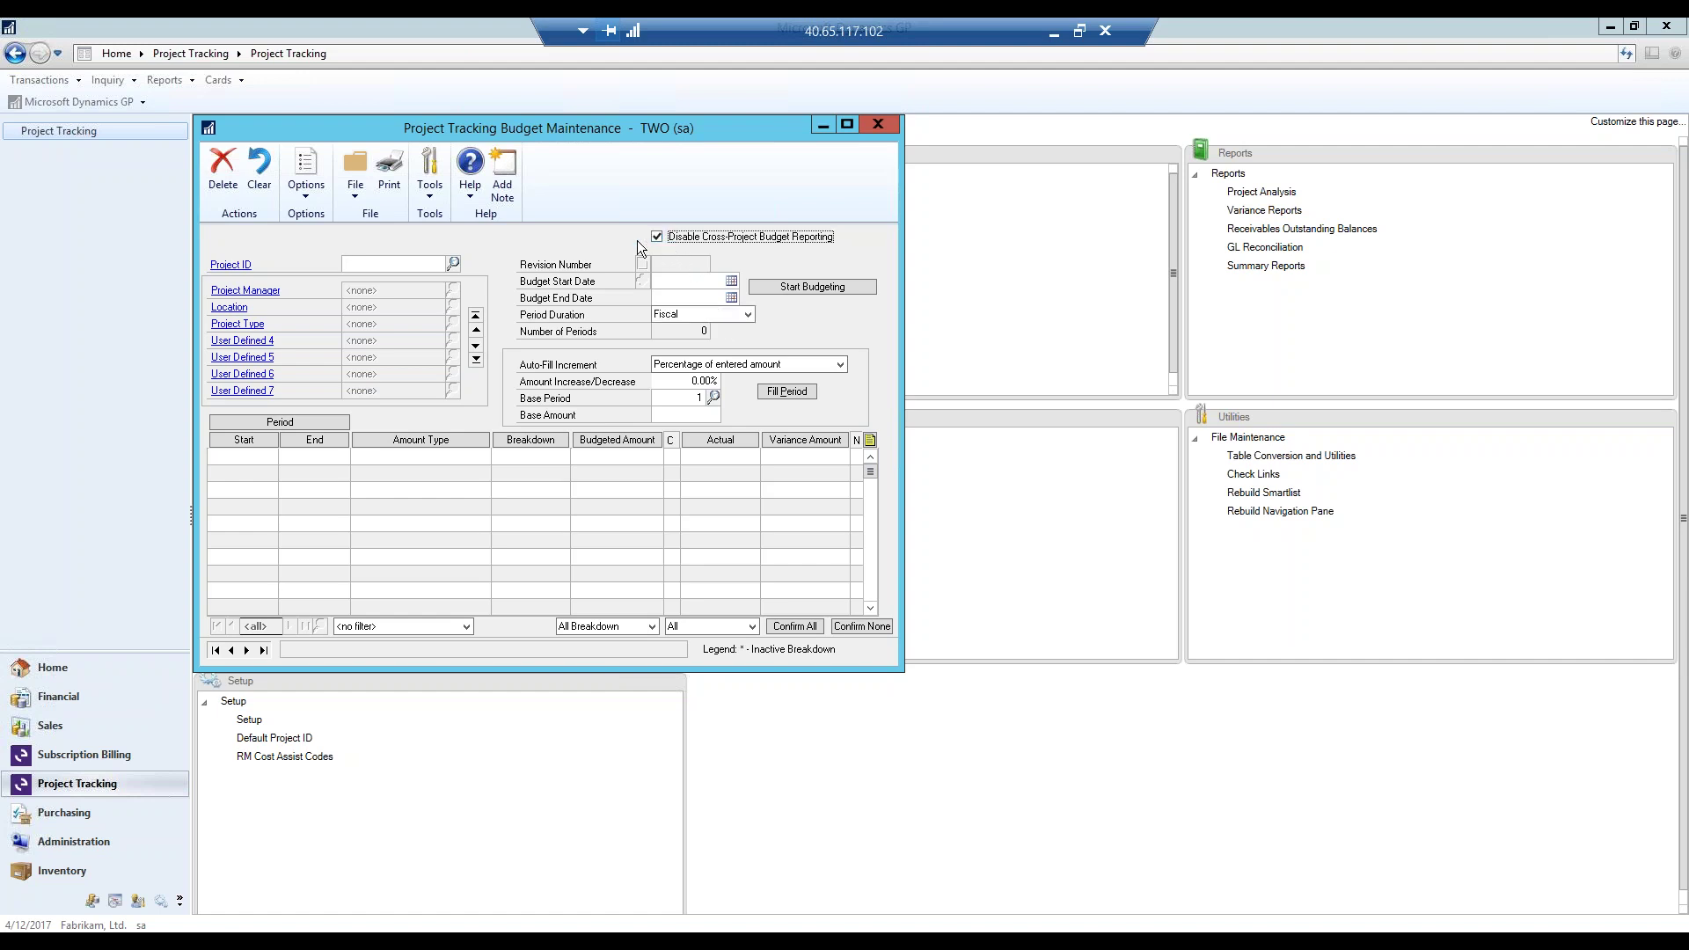
click(748, 315)
scroll(750, 345, up, 1)
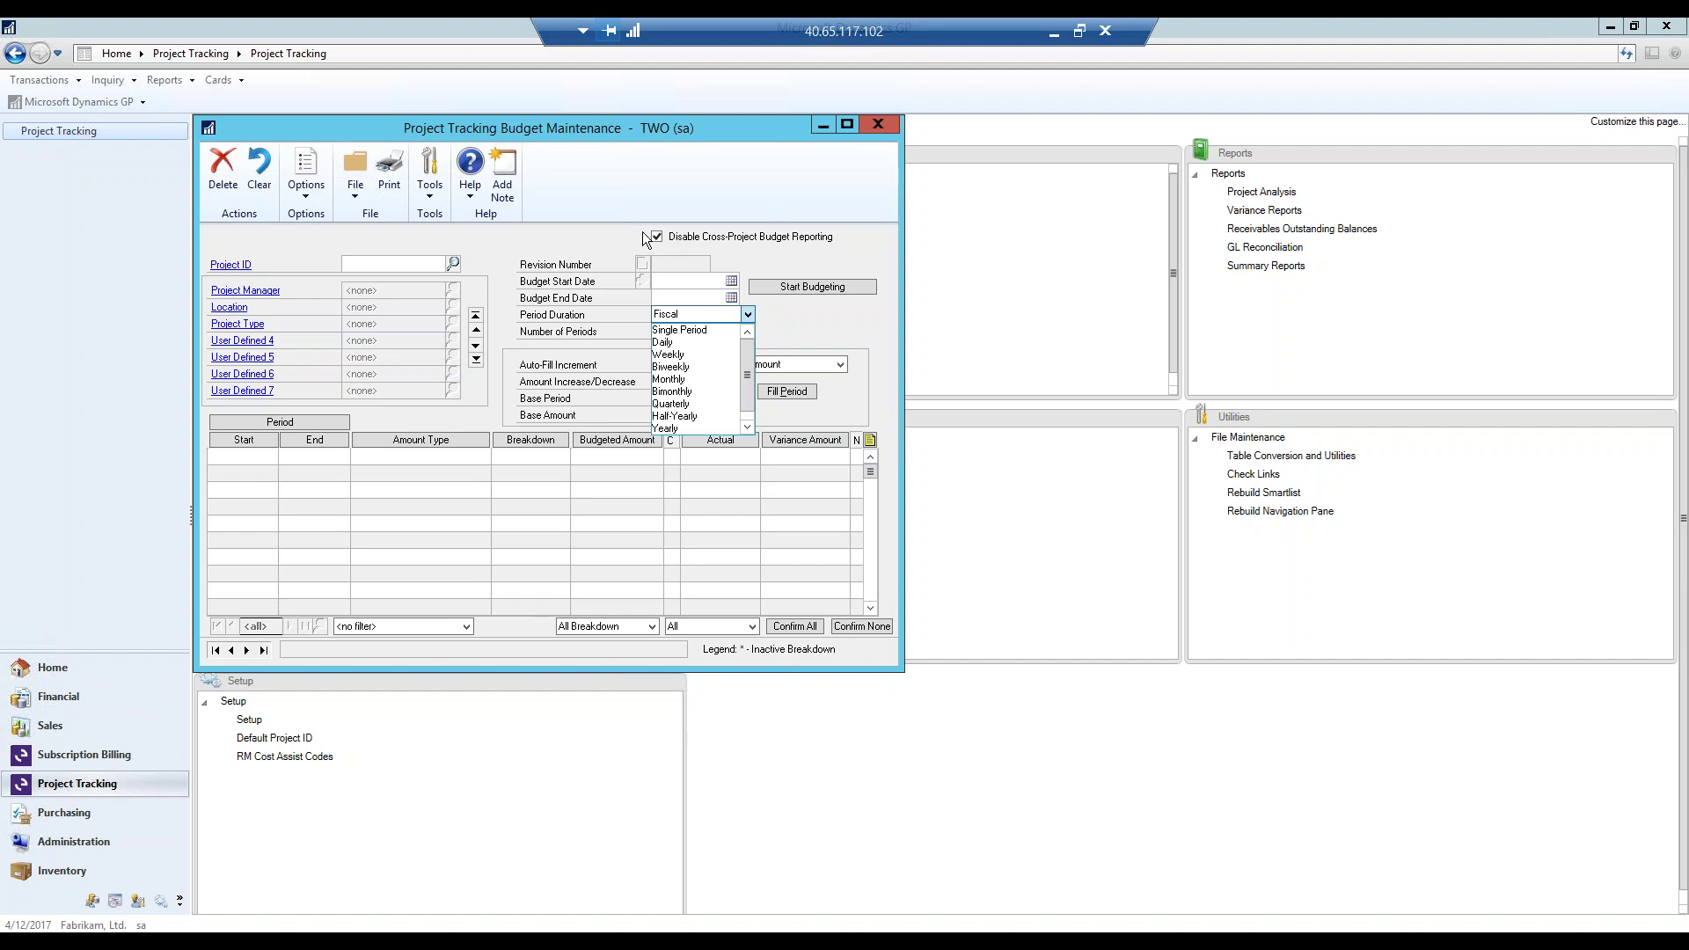
click(658, 238)
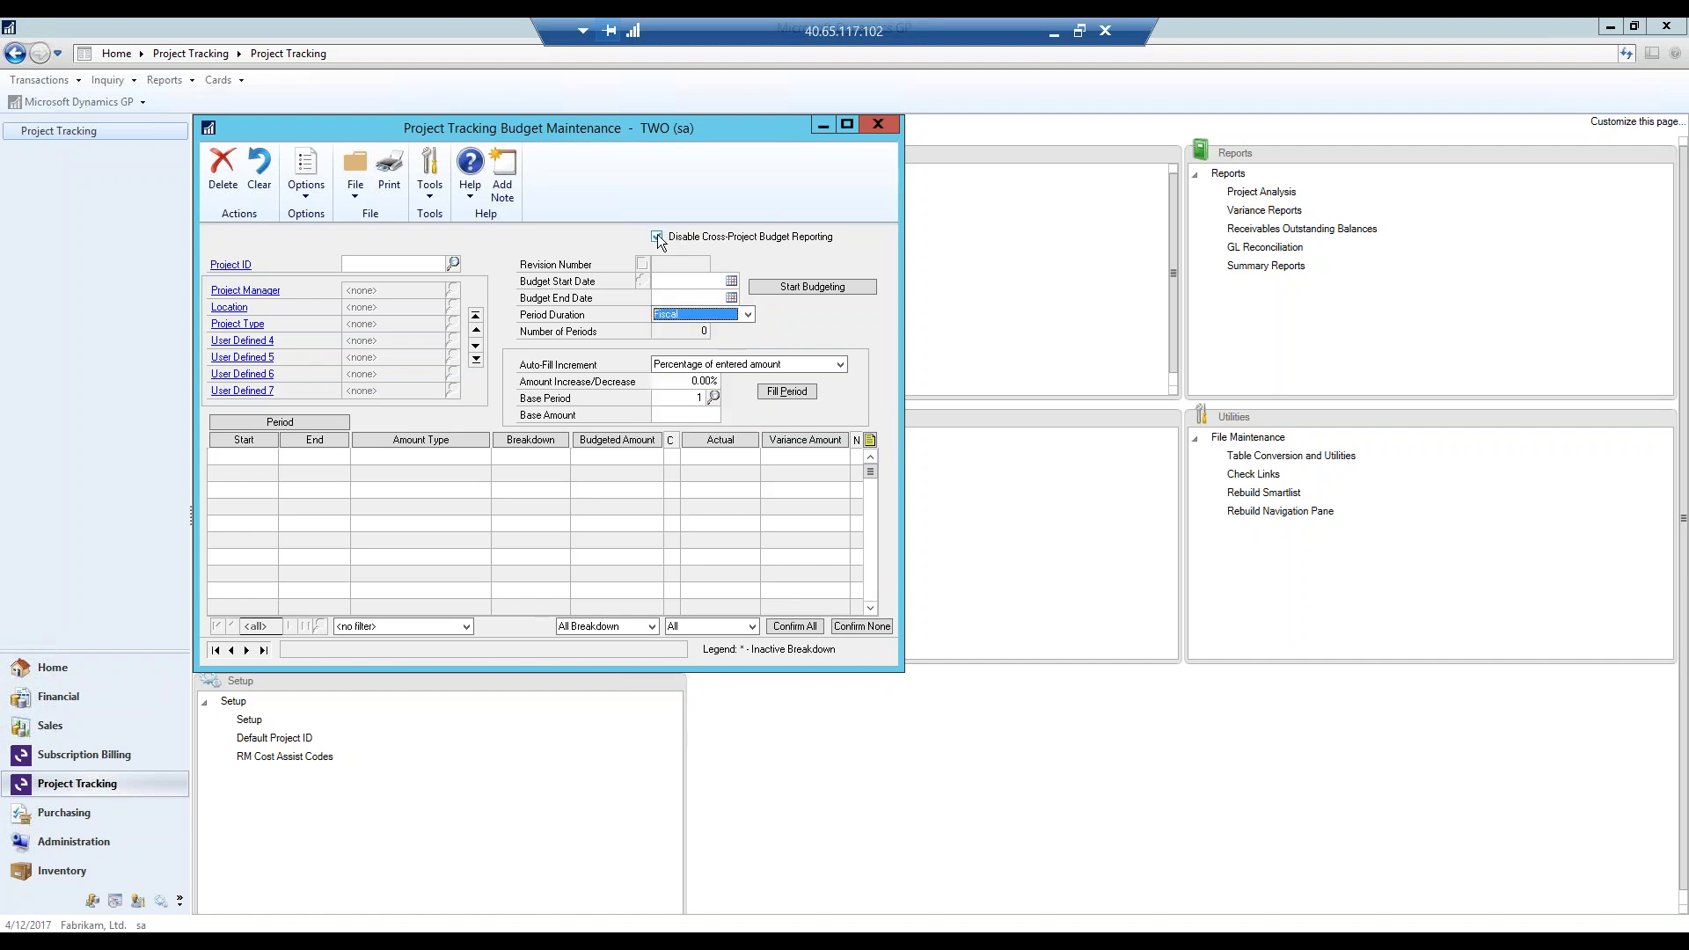
Load the DIERKS BENTLEY project's budget and review its budget lines by period.
click(453, 264)
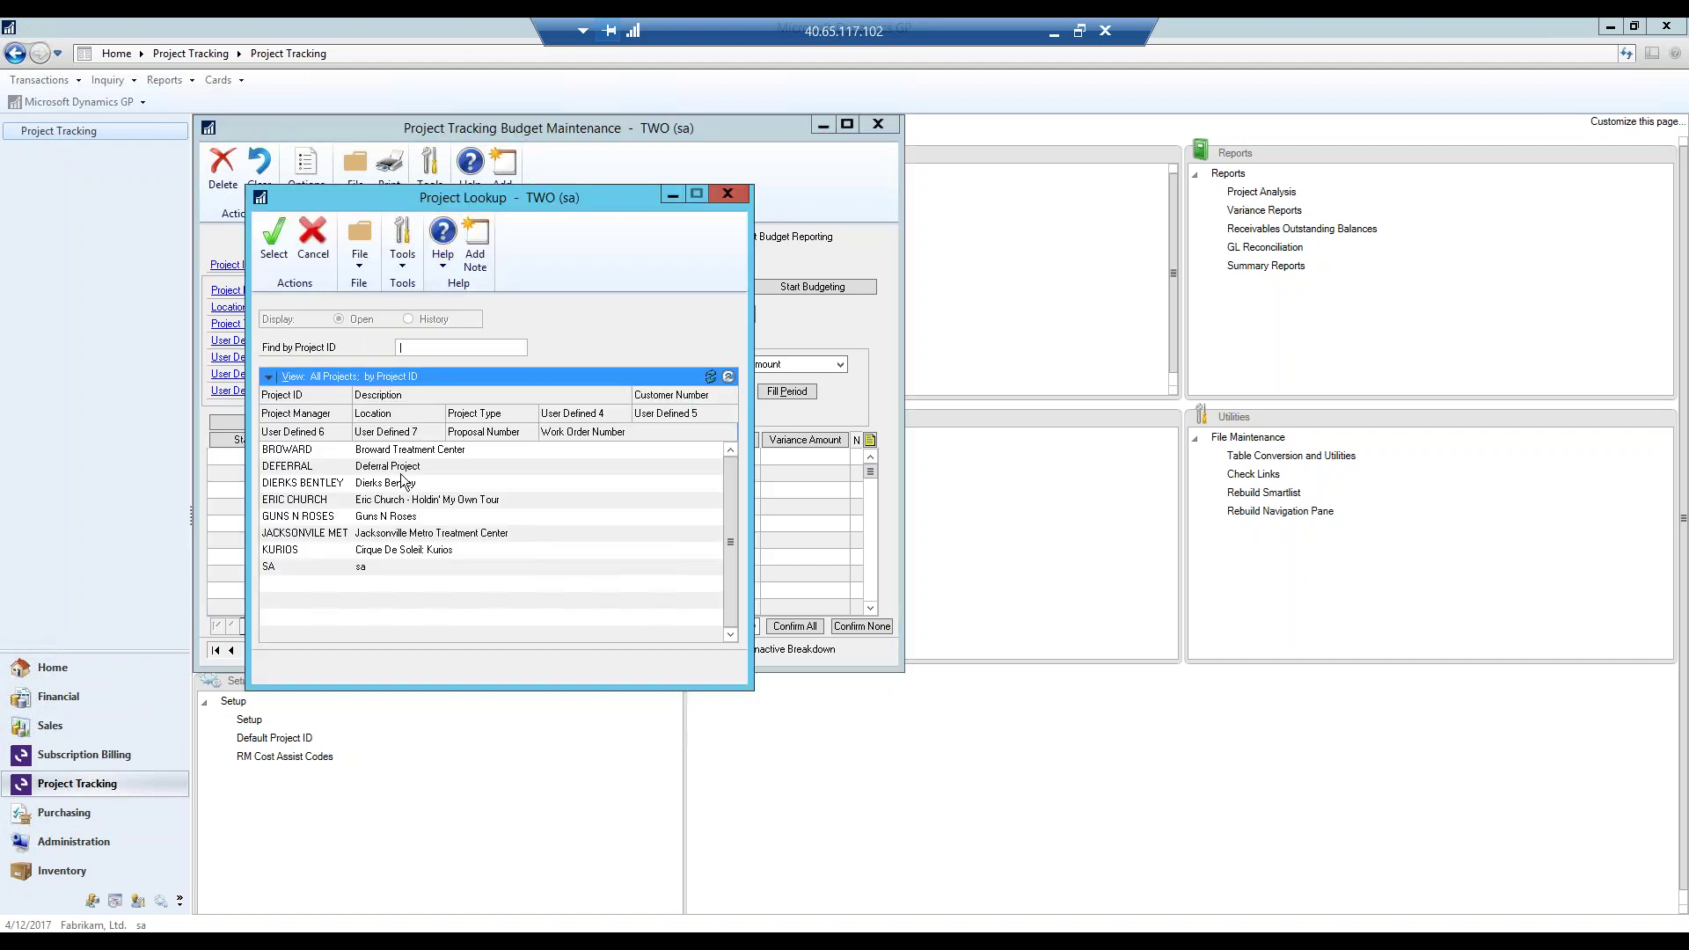
double_click(398, 485)
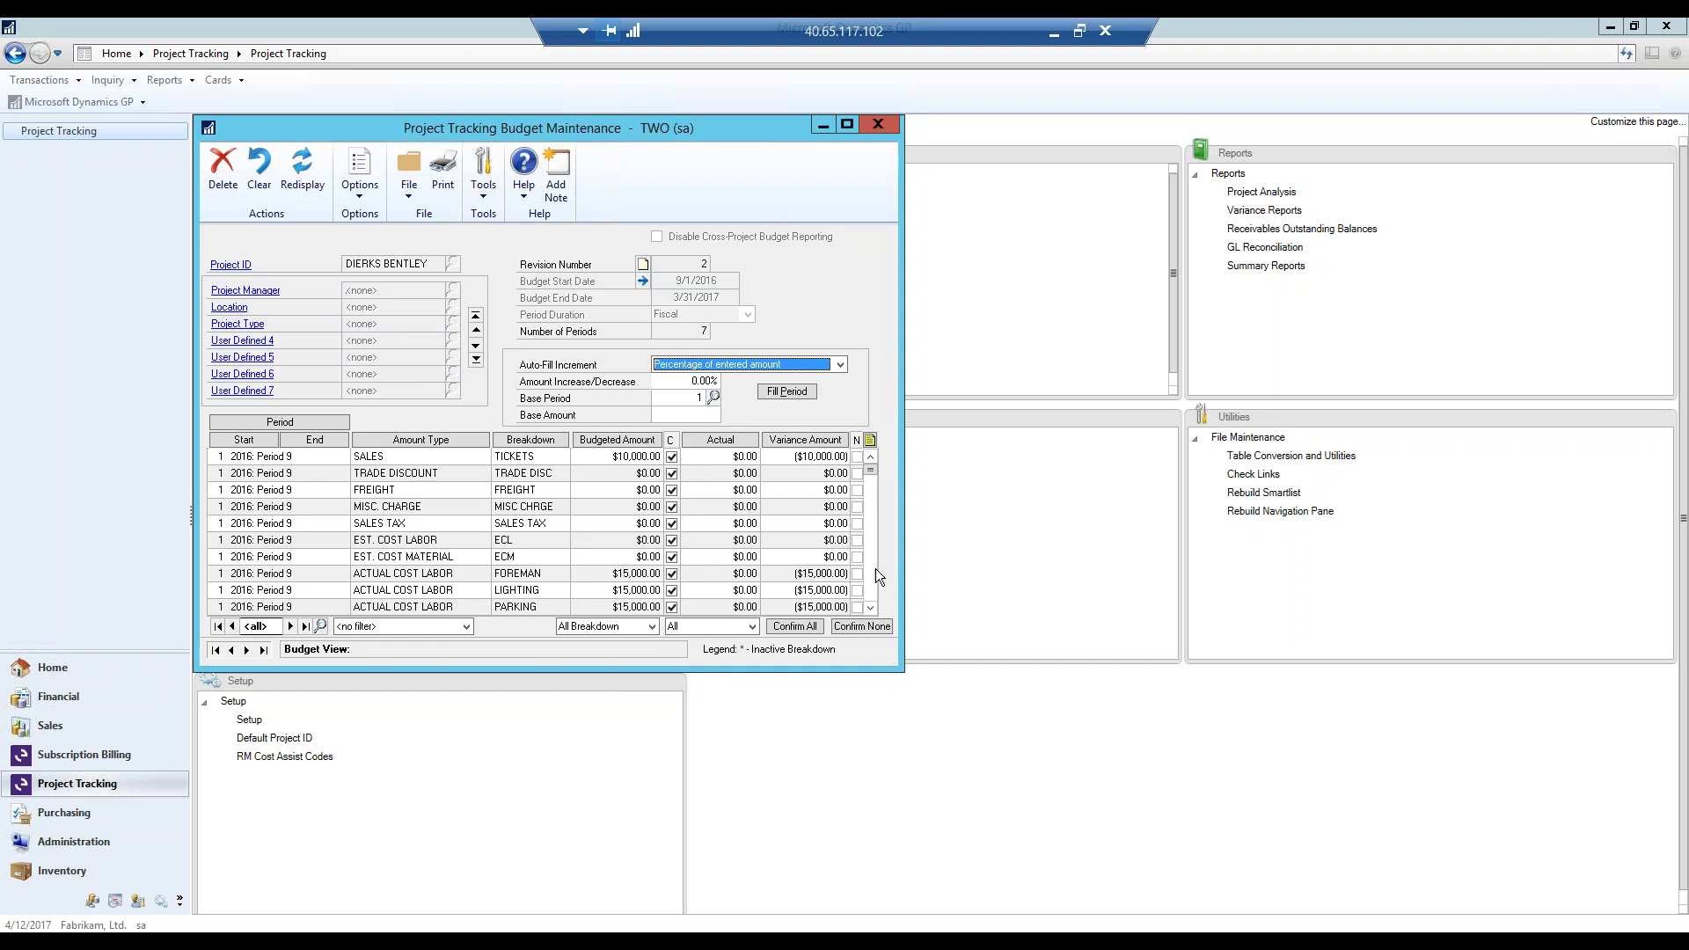
scroll(875, 578, down, 3)
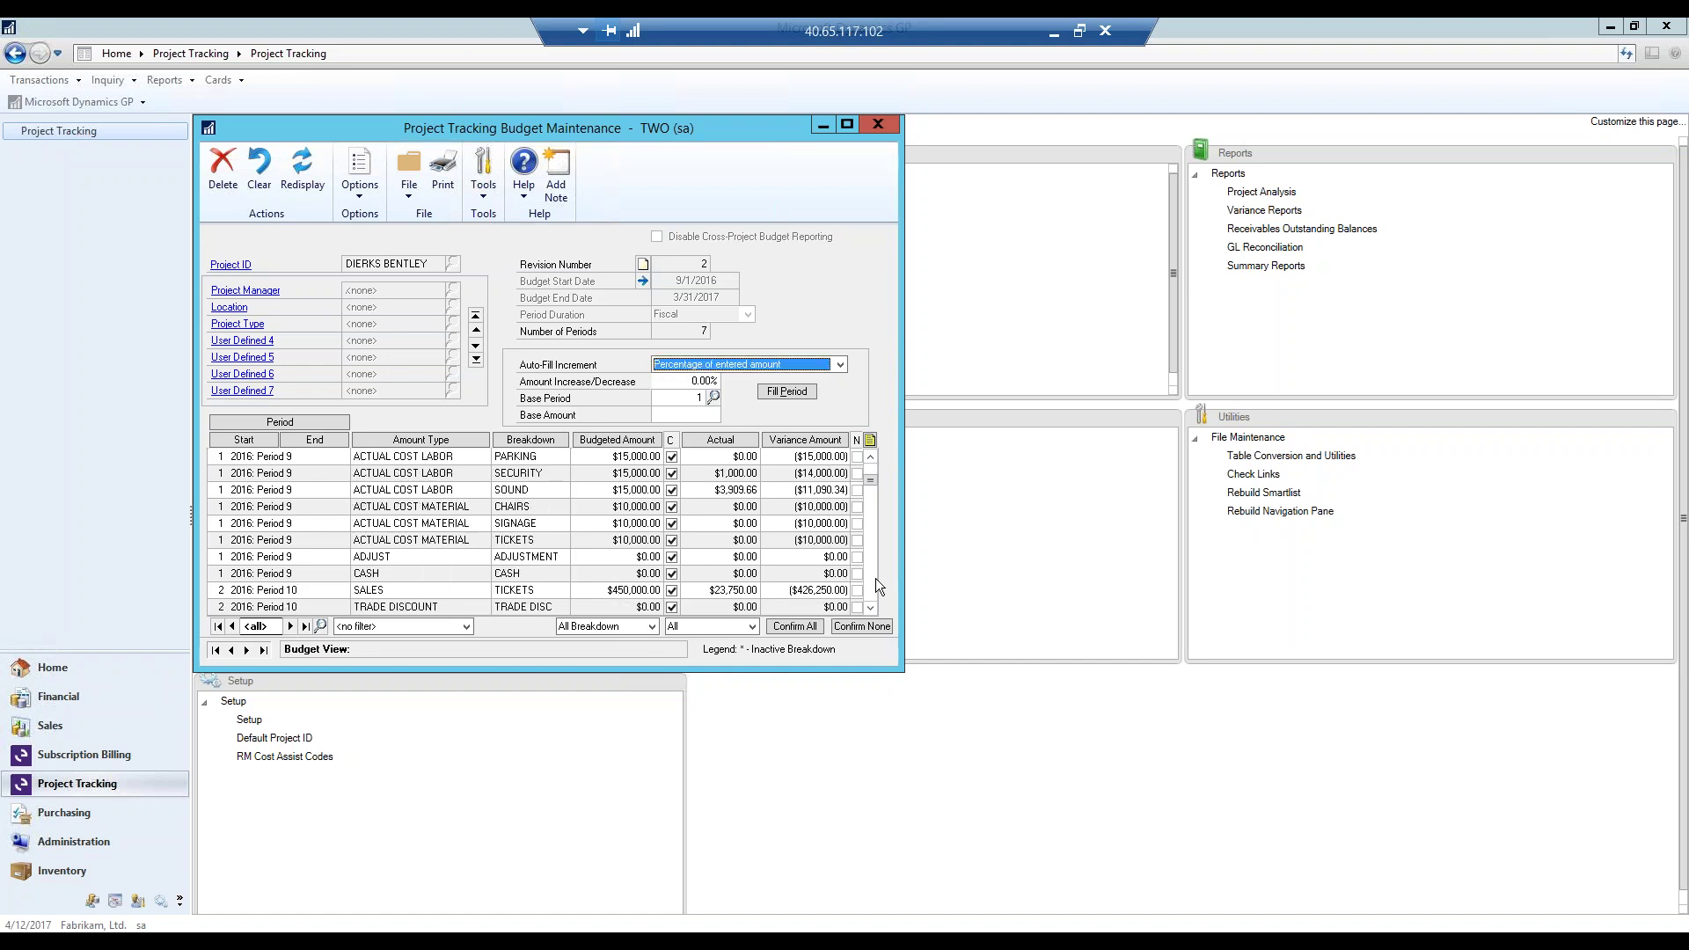
Filter the budget lines by SALES and by ACTUAL COST LABOR, and close Budget Maintenance.
click(466, 627)
click(440, 641)
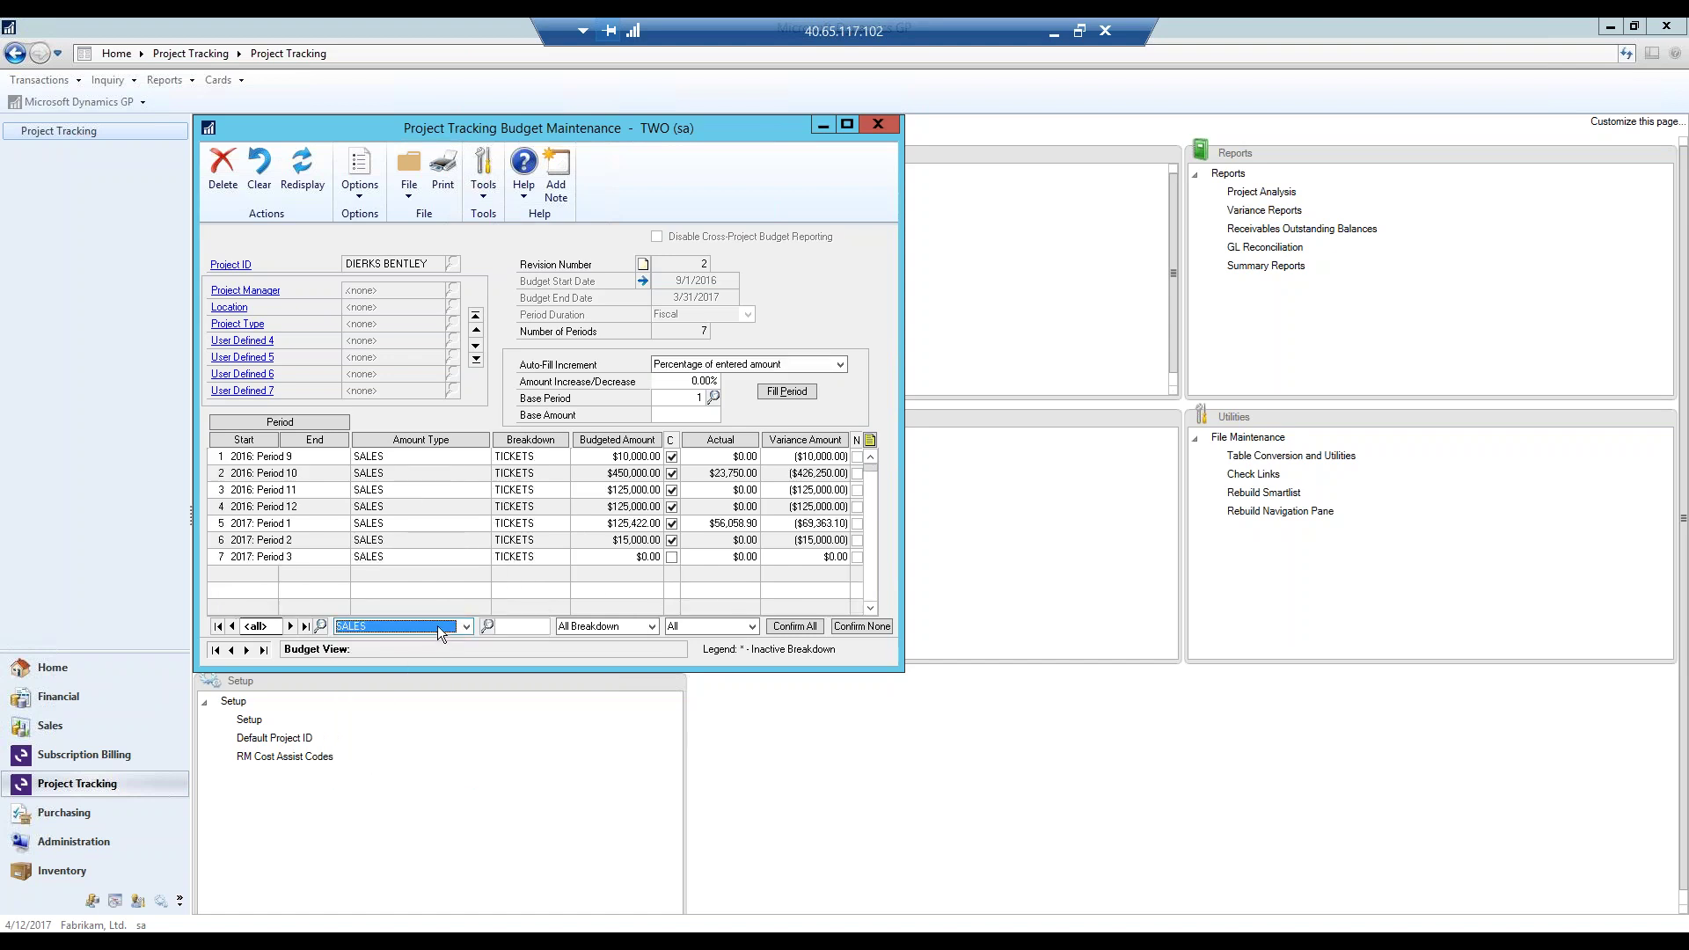
click(466, 626)
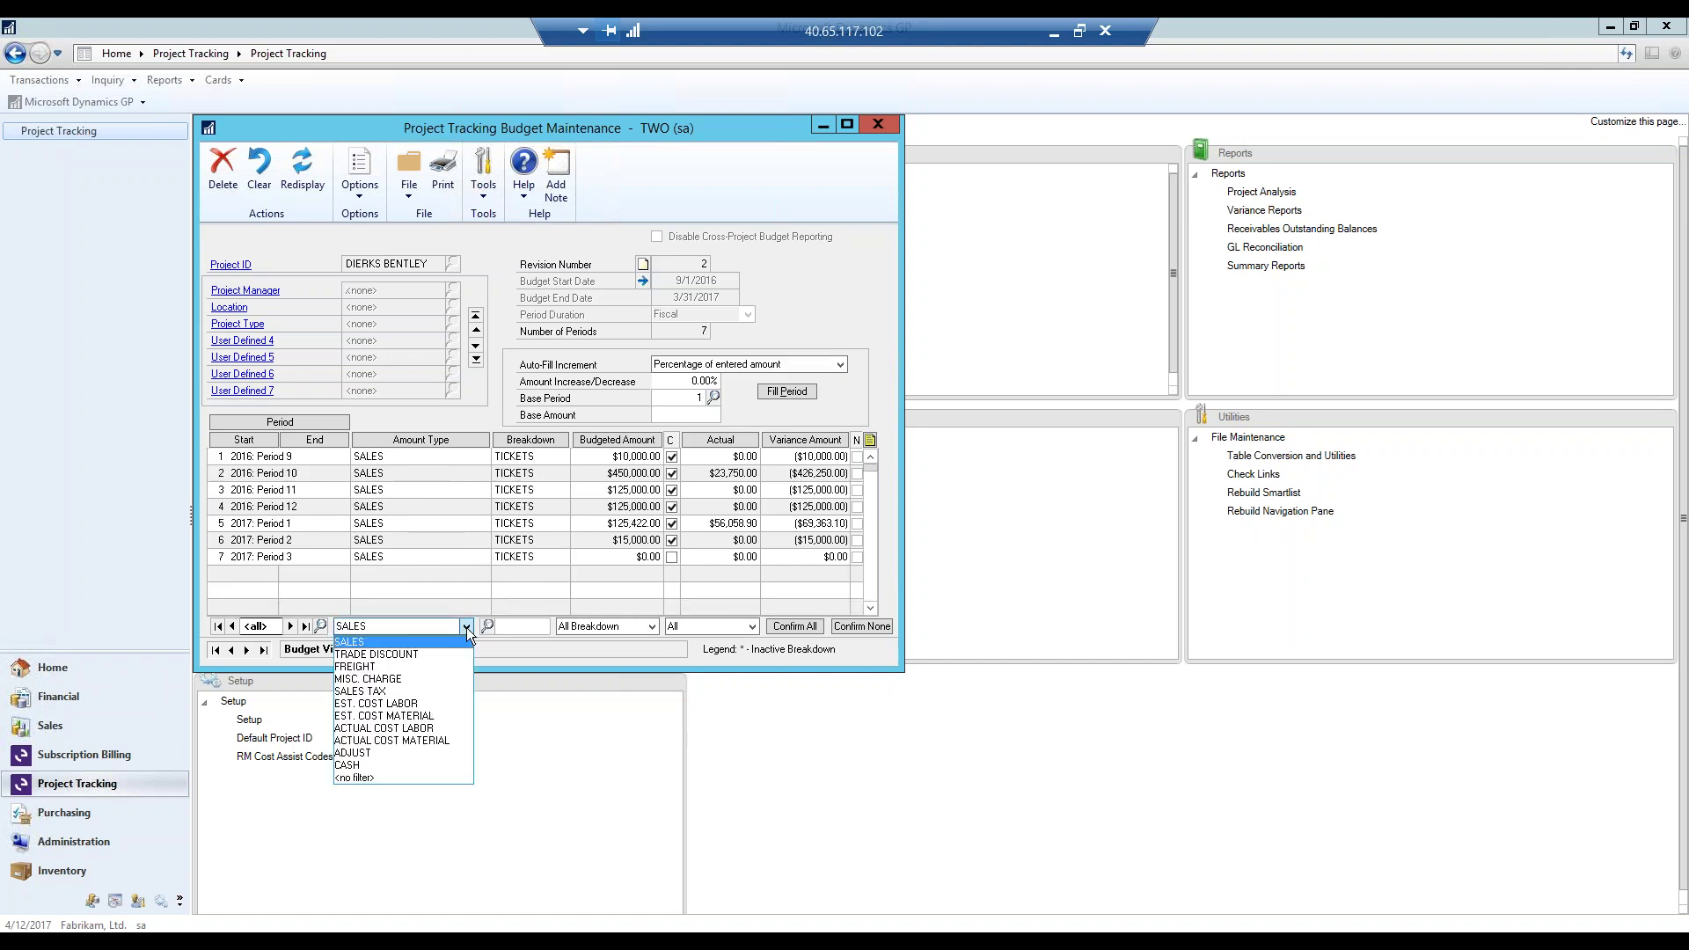
click(447, 730)
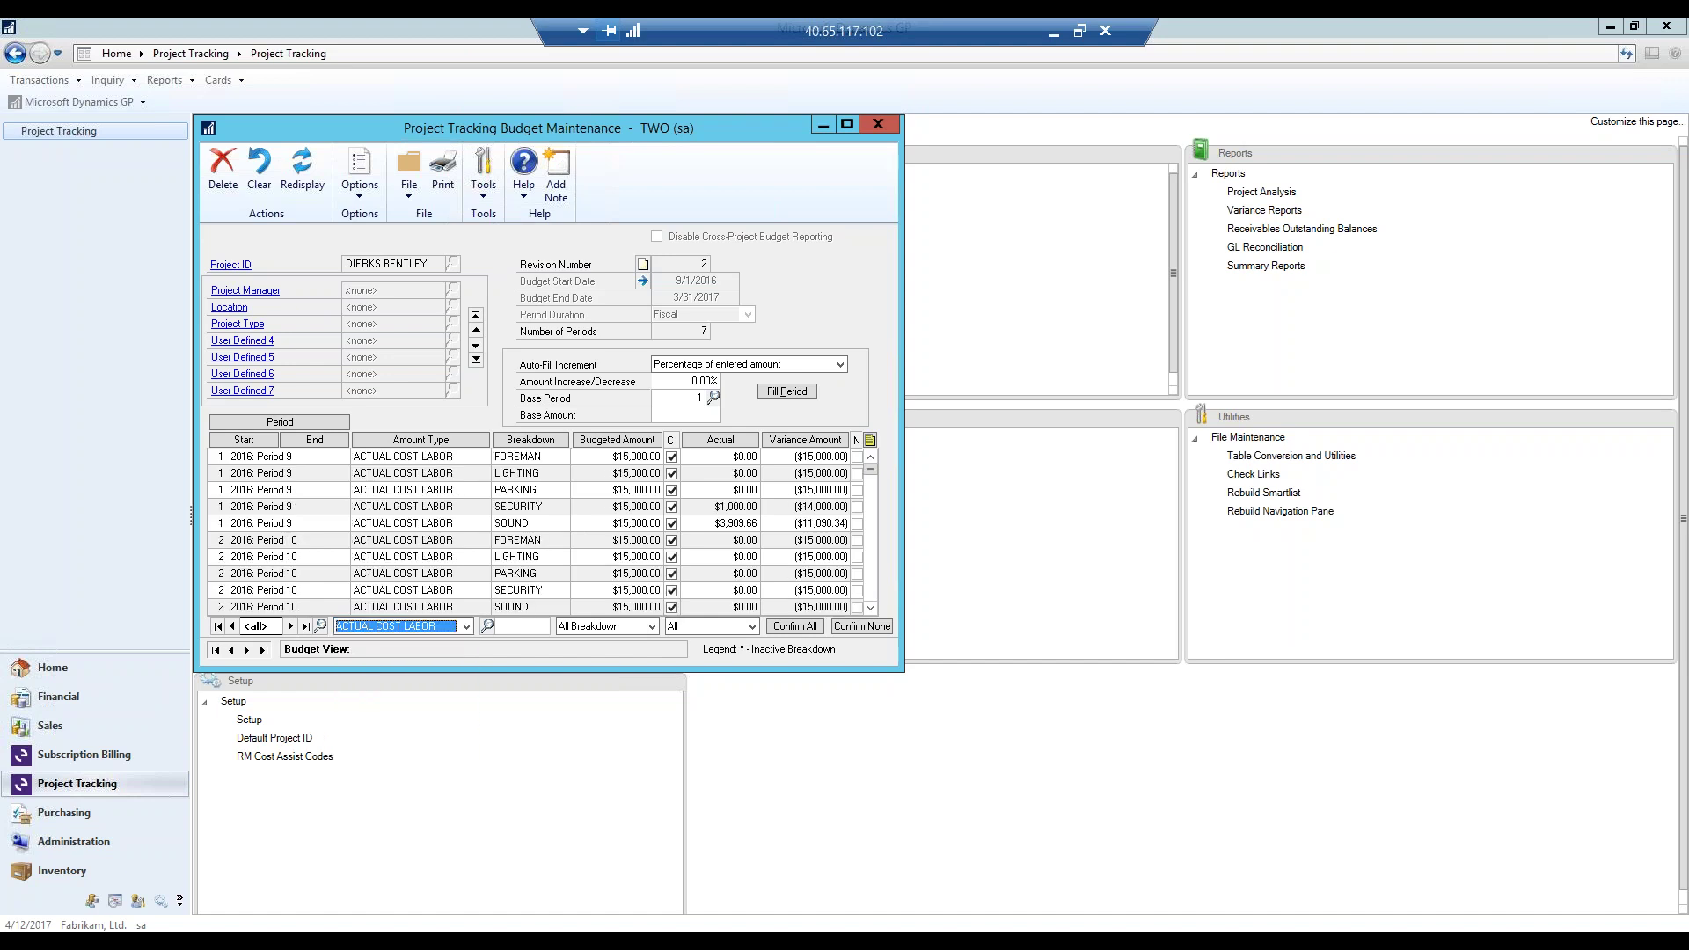
click(890, 123)
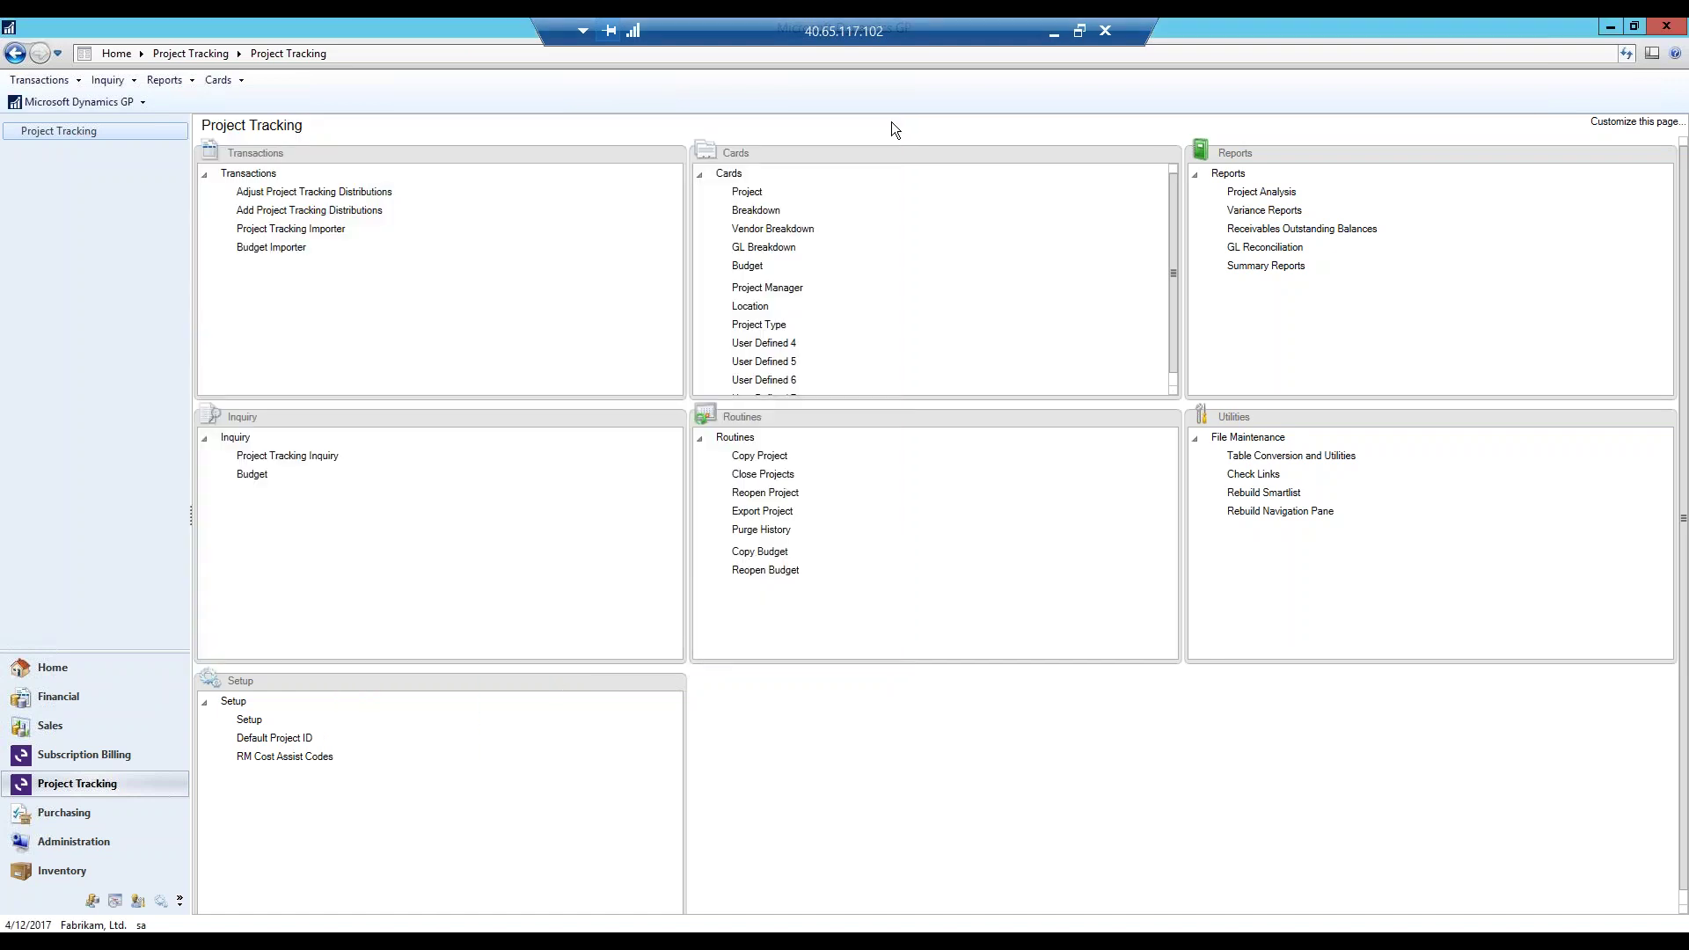
Open the Variance Reports options, load the SINGLE report option, and check the available budget revision choices.
click(1264, 211)
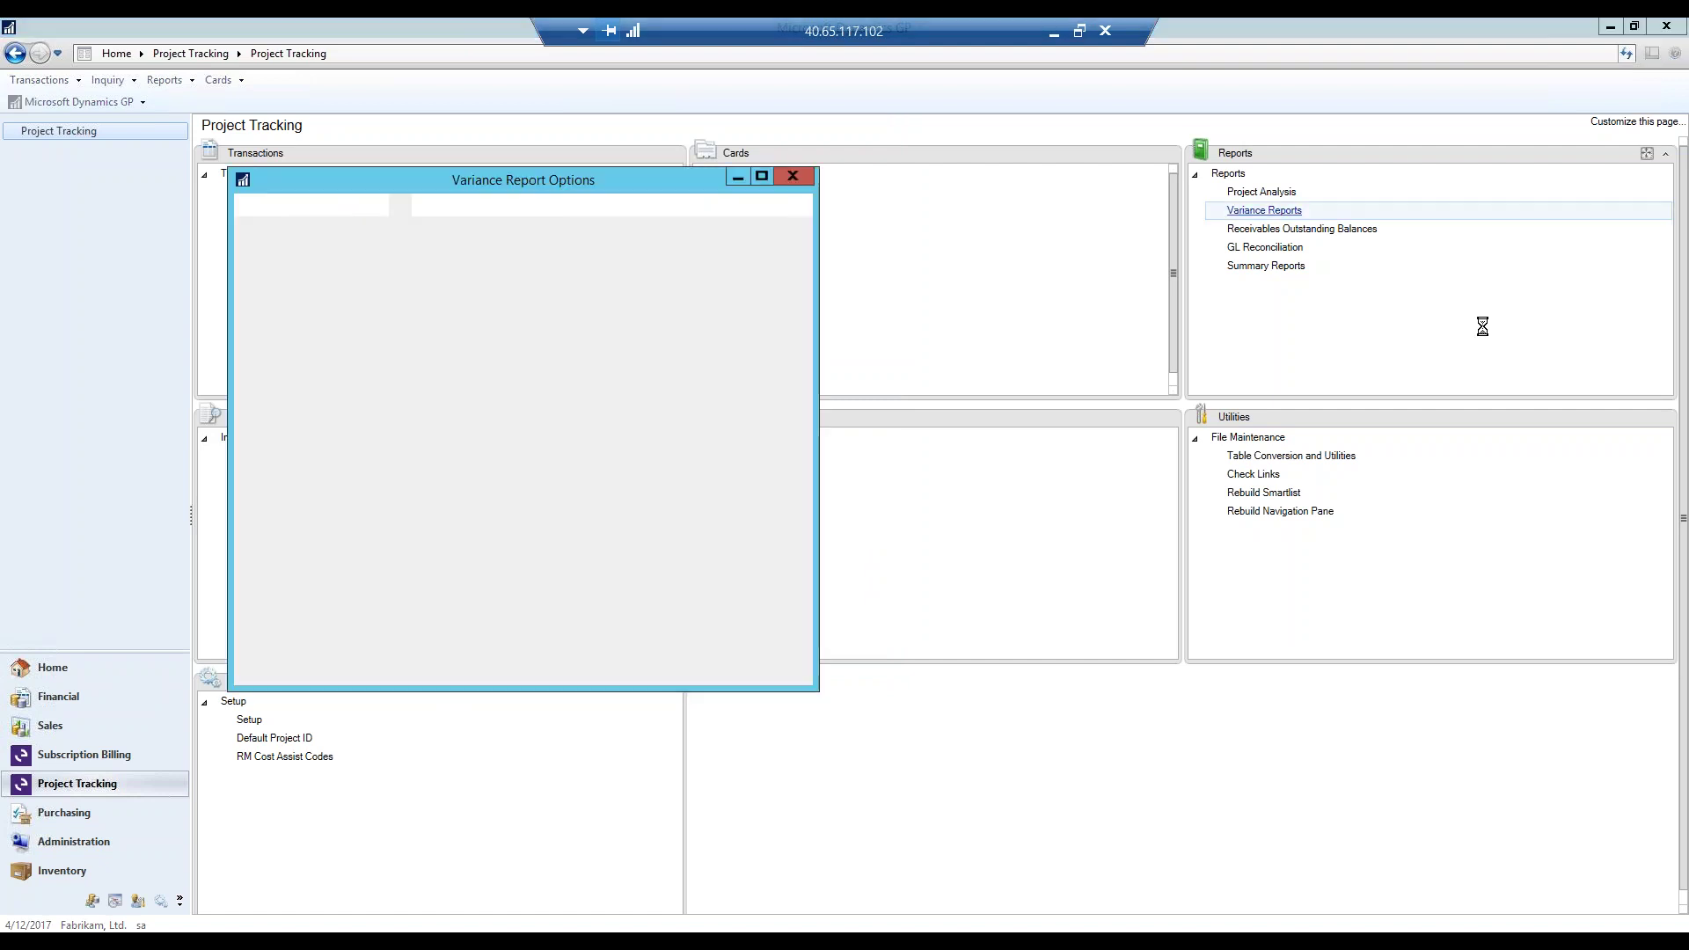
click(444, 294)
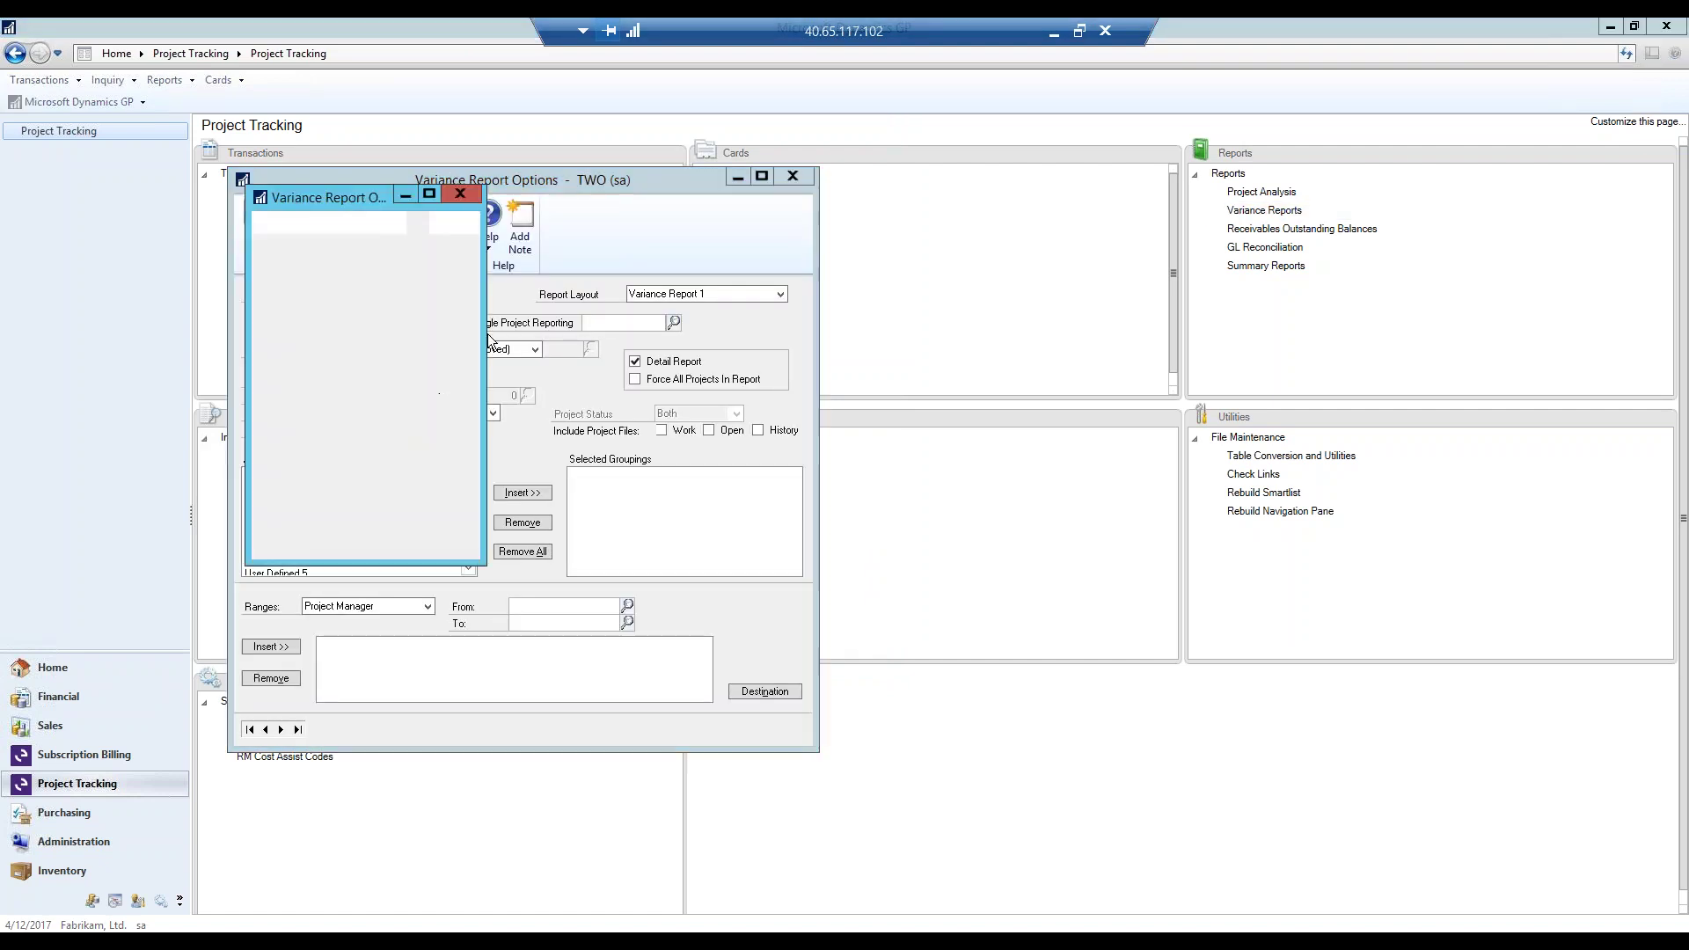
double_click(382, 415)
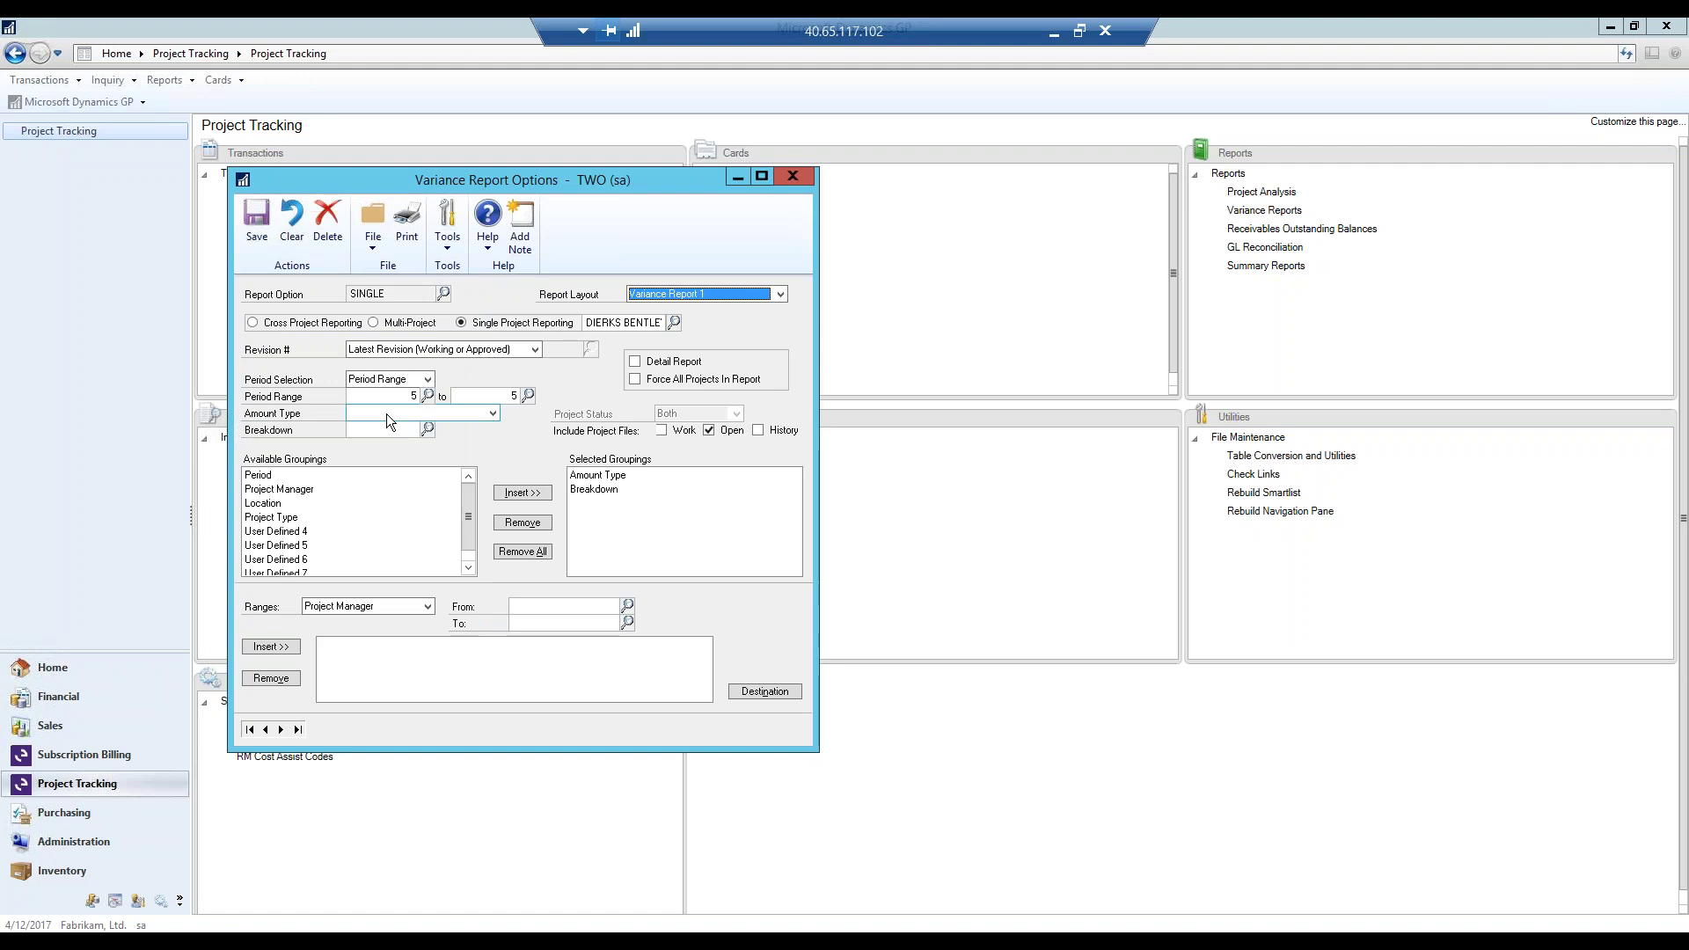
click(533, 351)
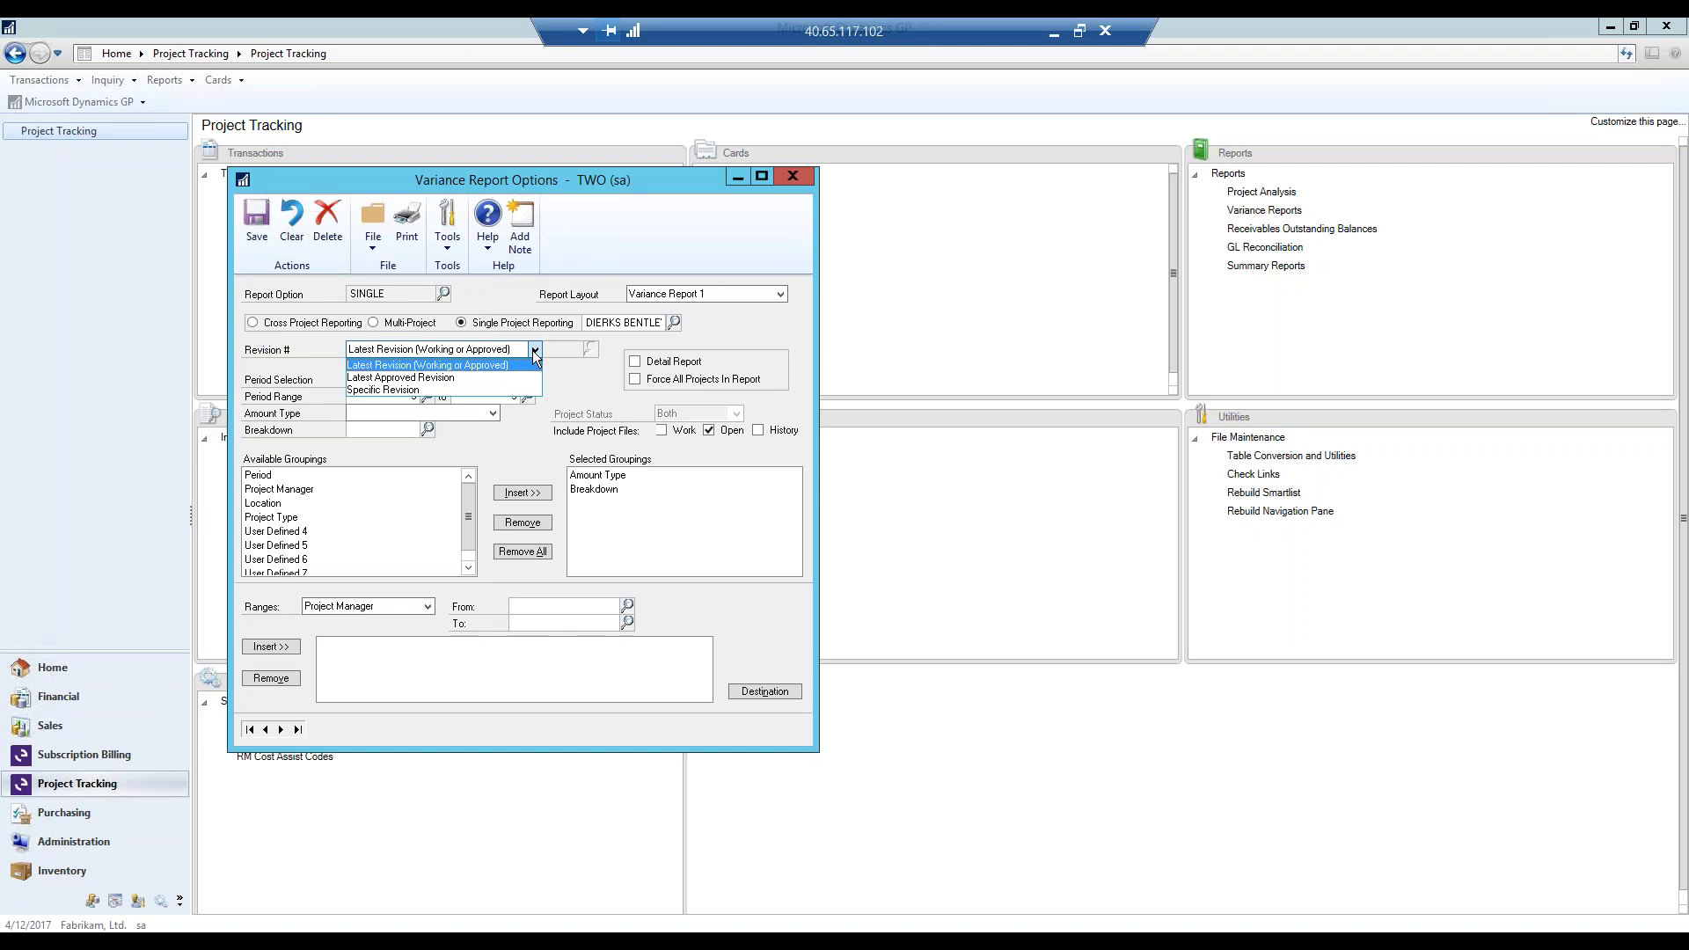
click(534, 351)
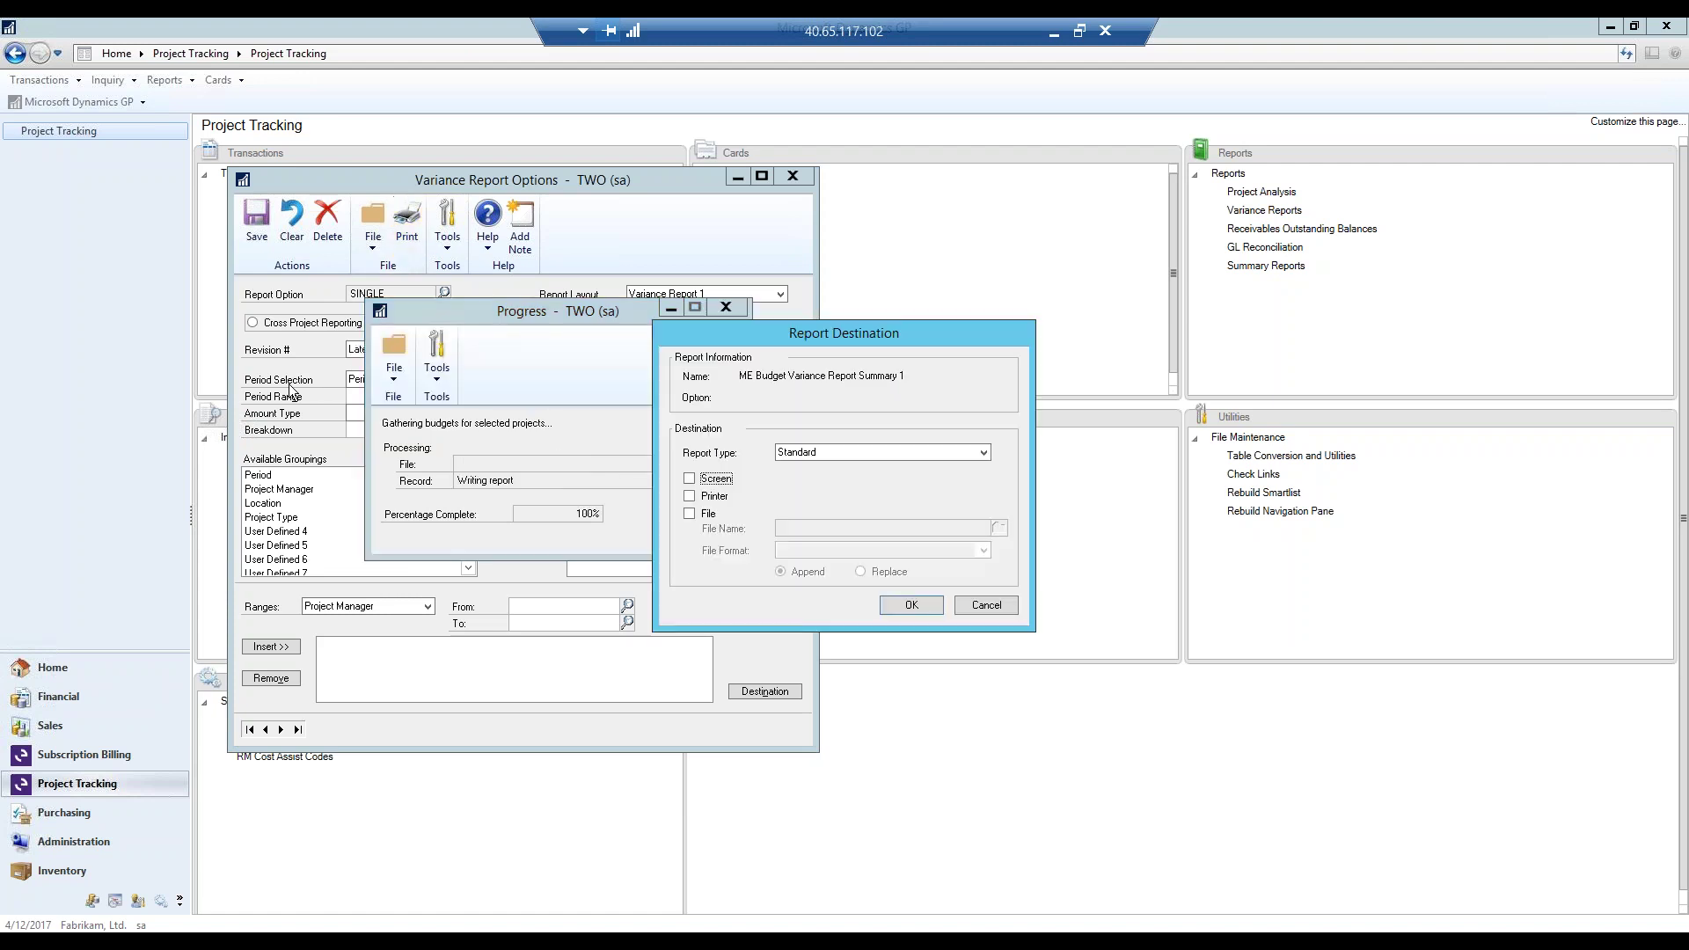
Output the SINGLE variance report to the screen, widen it, and review the project totals, gross profit and period-to-date columns.
click(709, 481)
click(901, 606)
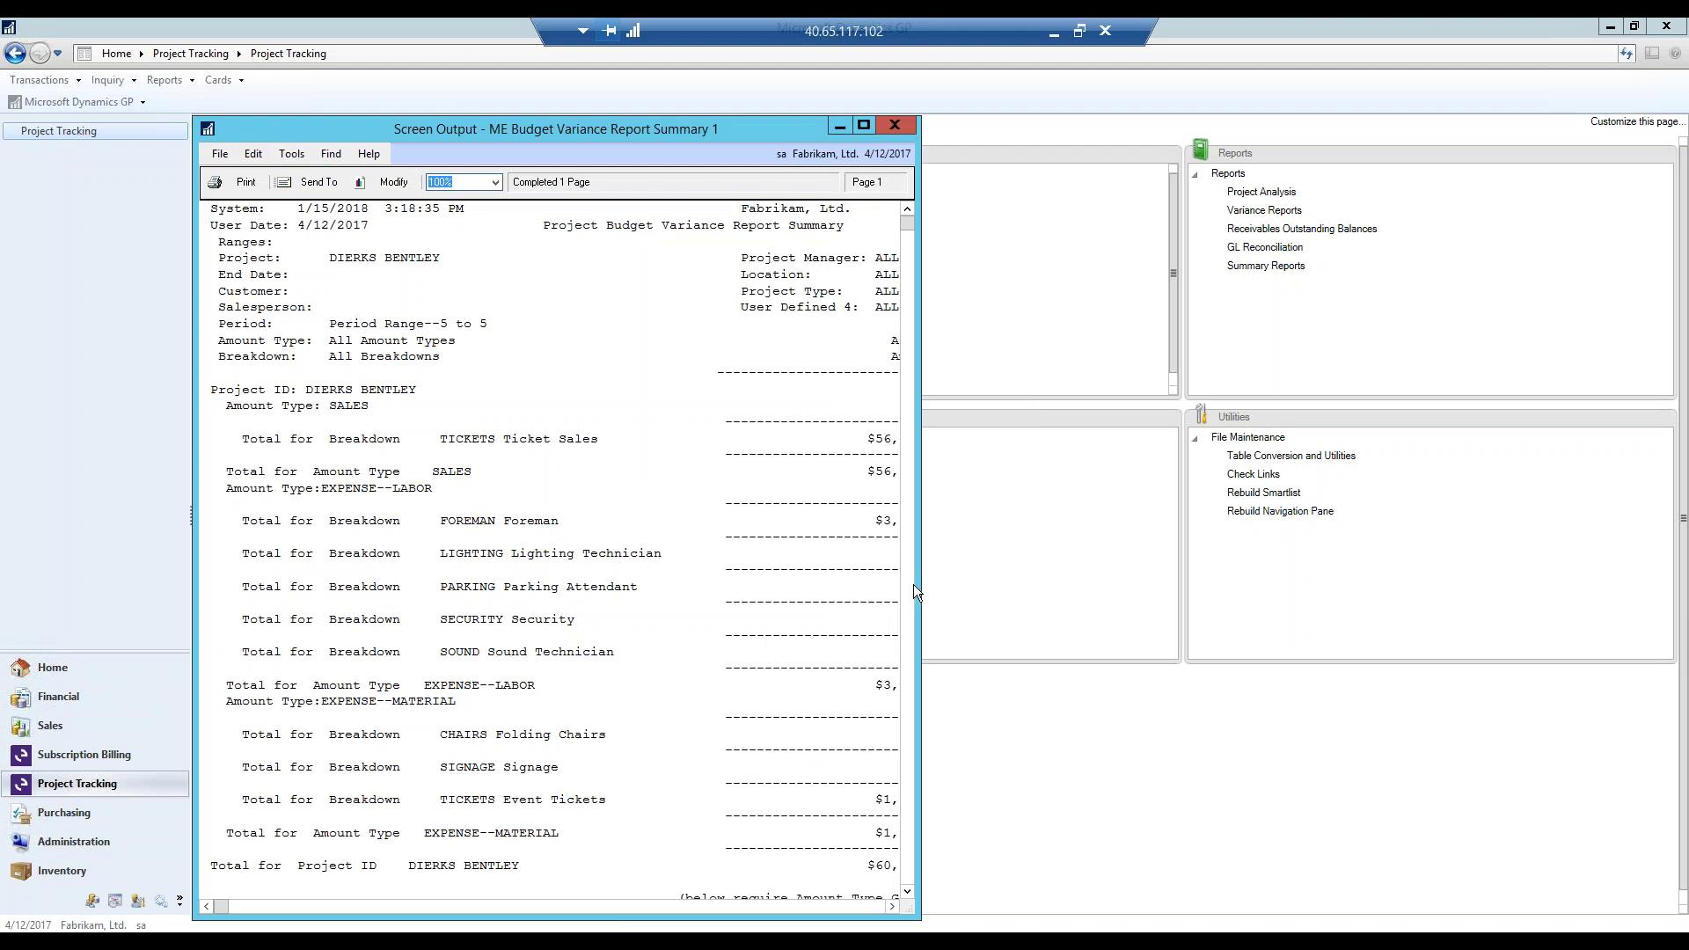
drag(916, 585, 1537, 549)
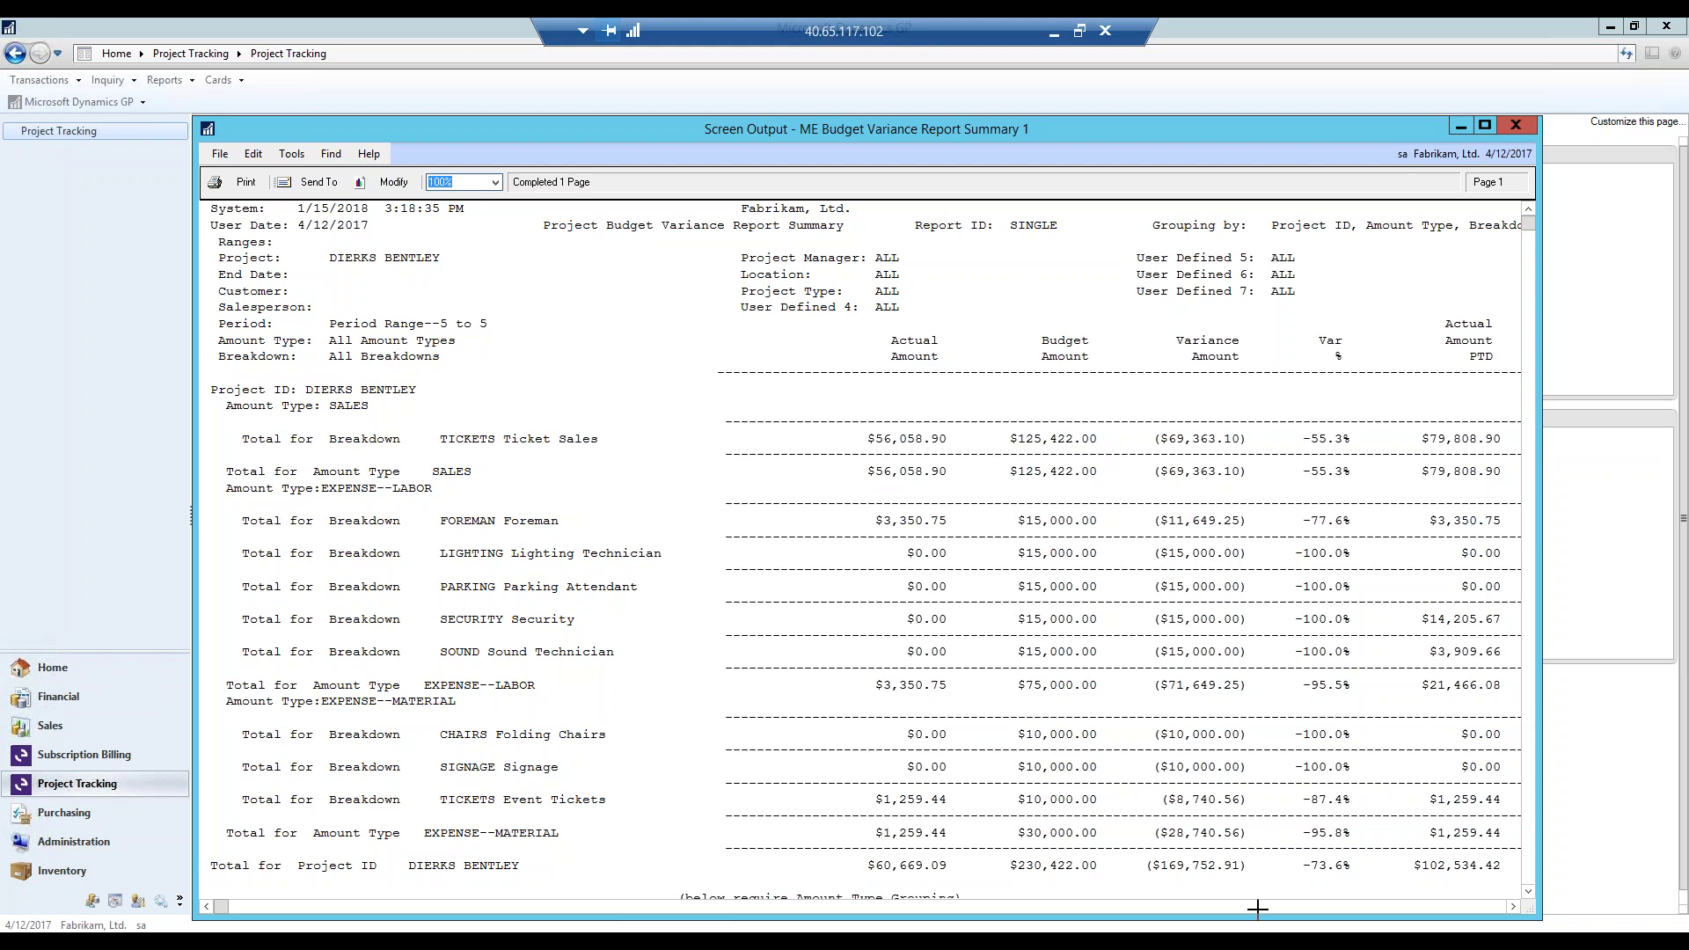
click(1528, 891)
click(1529, 891)
click(1529, 891)
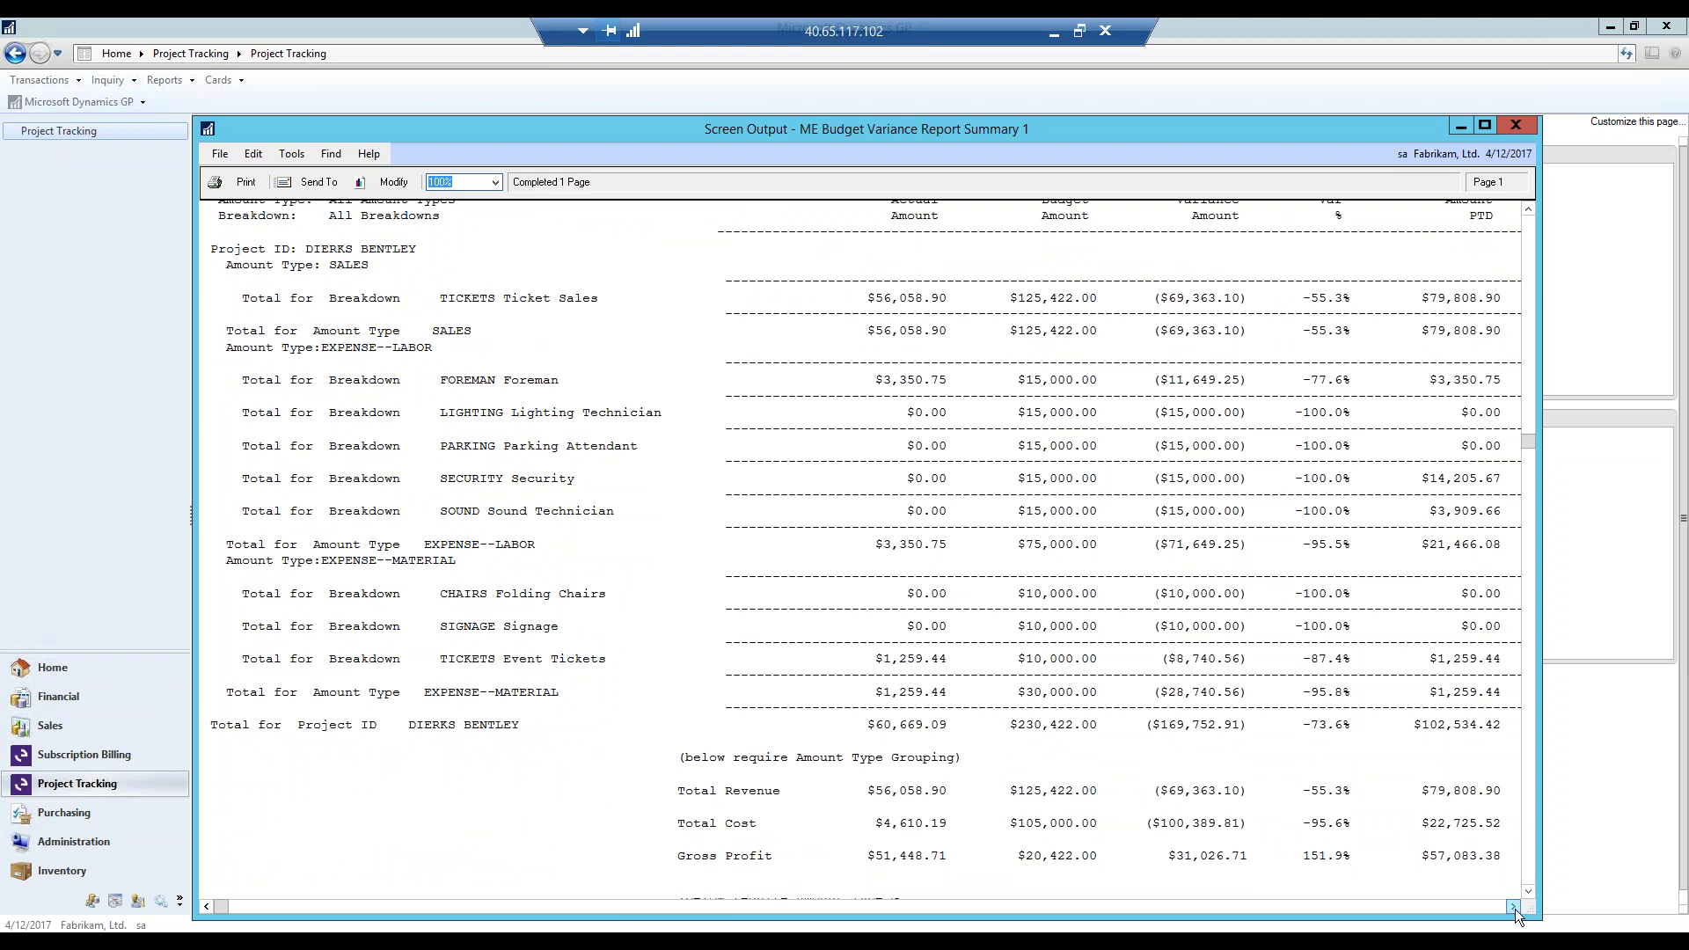
click(1513, 907)
click(1513, 907)
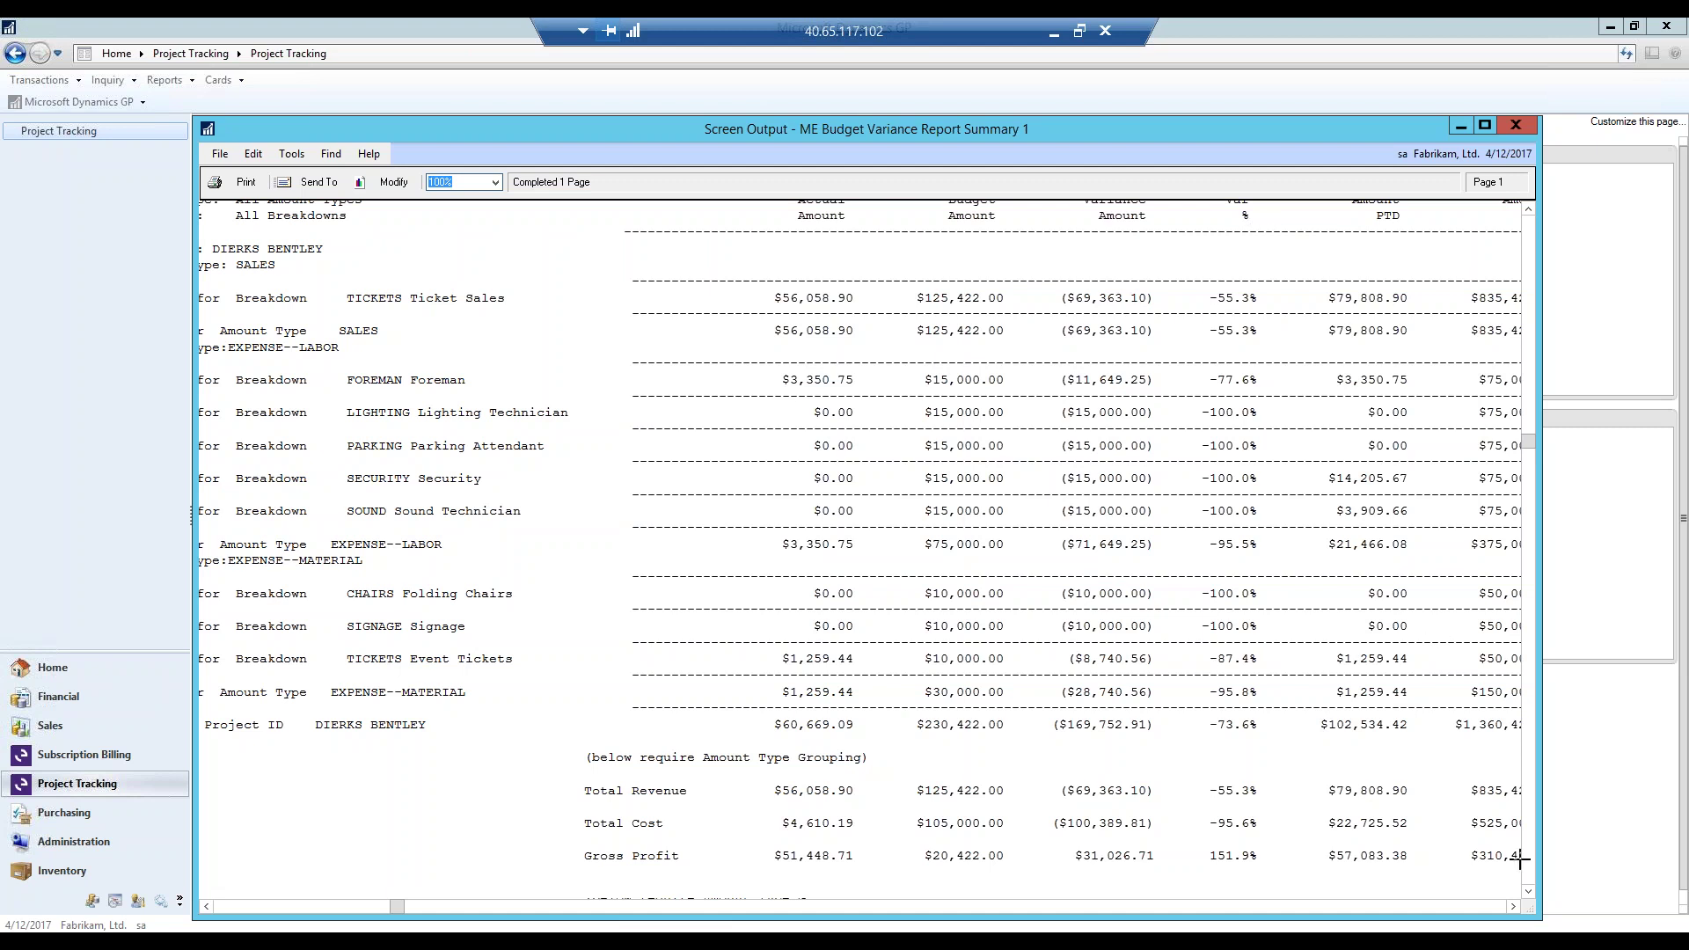
Review the variance report's remaining period-to-date columns, then close the report and its options.
drag(1513, 906, 1513, 906)
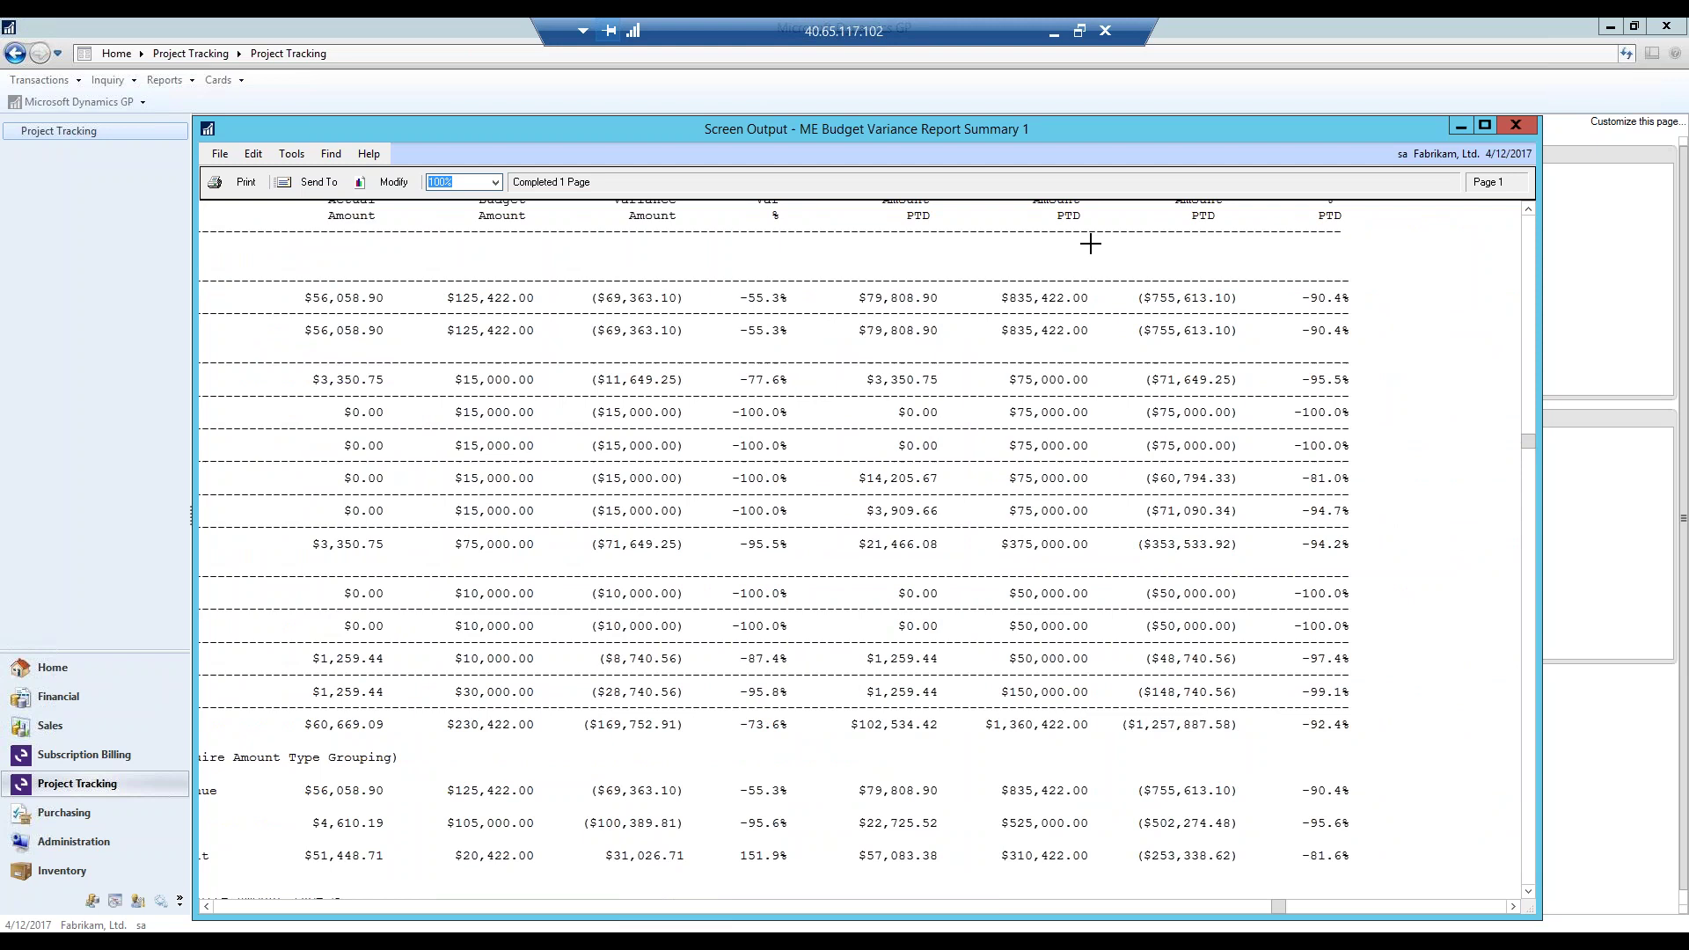
click(1513, 129)
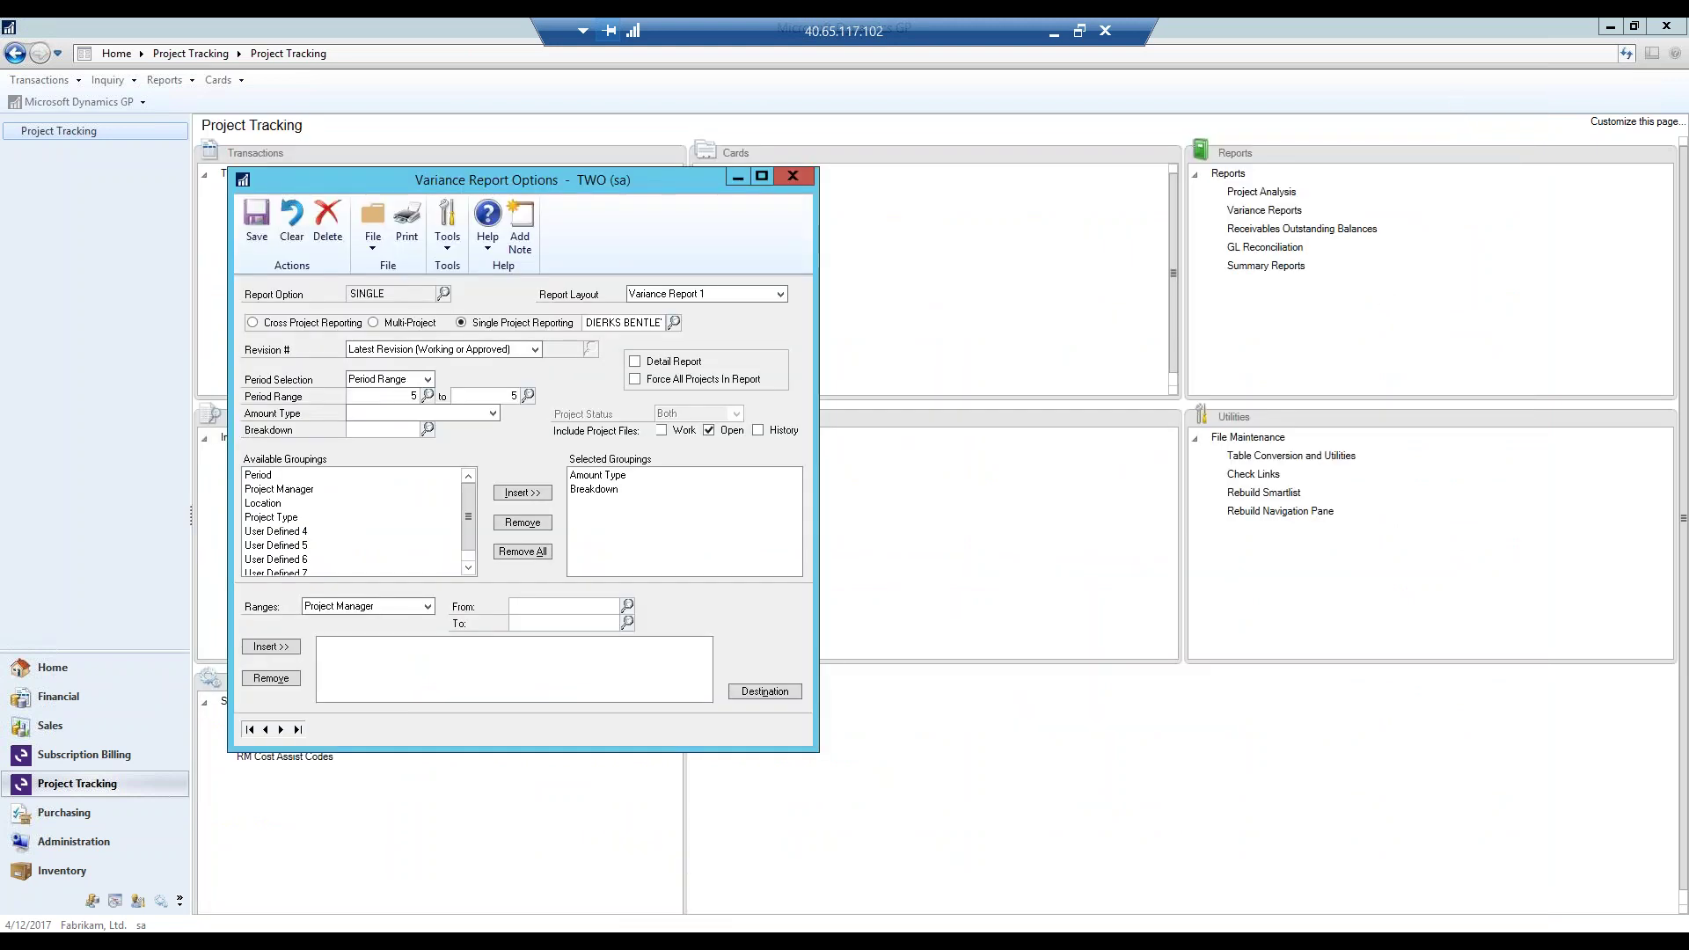
click(809, 171)
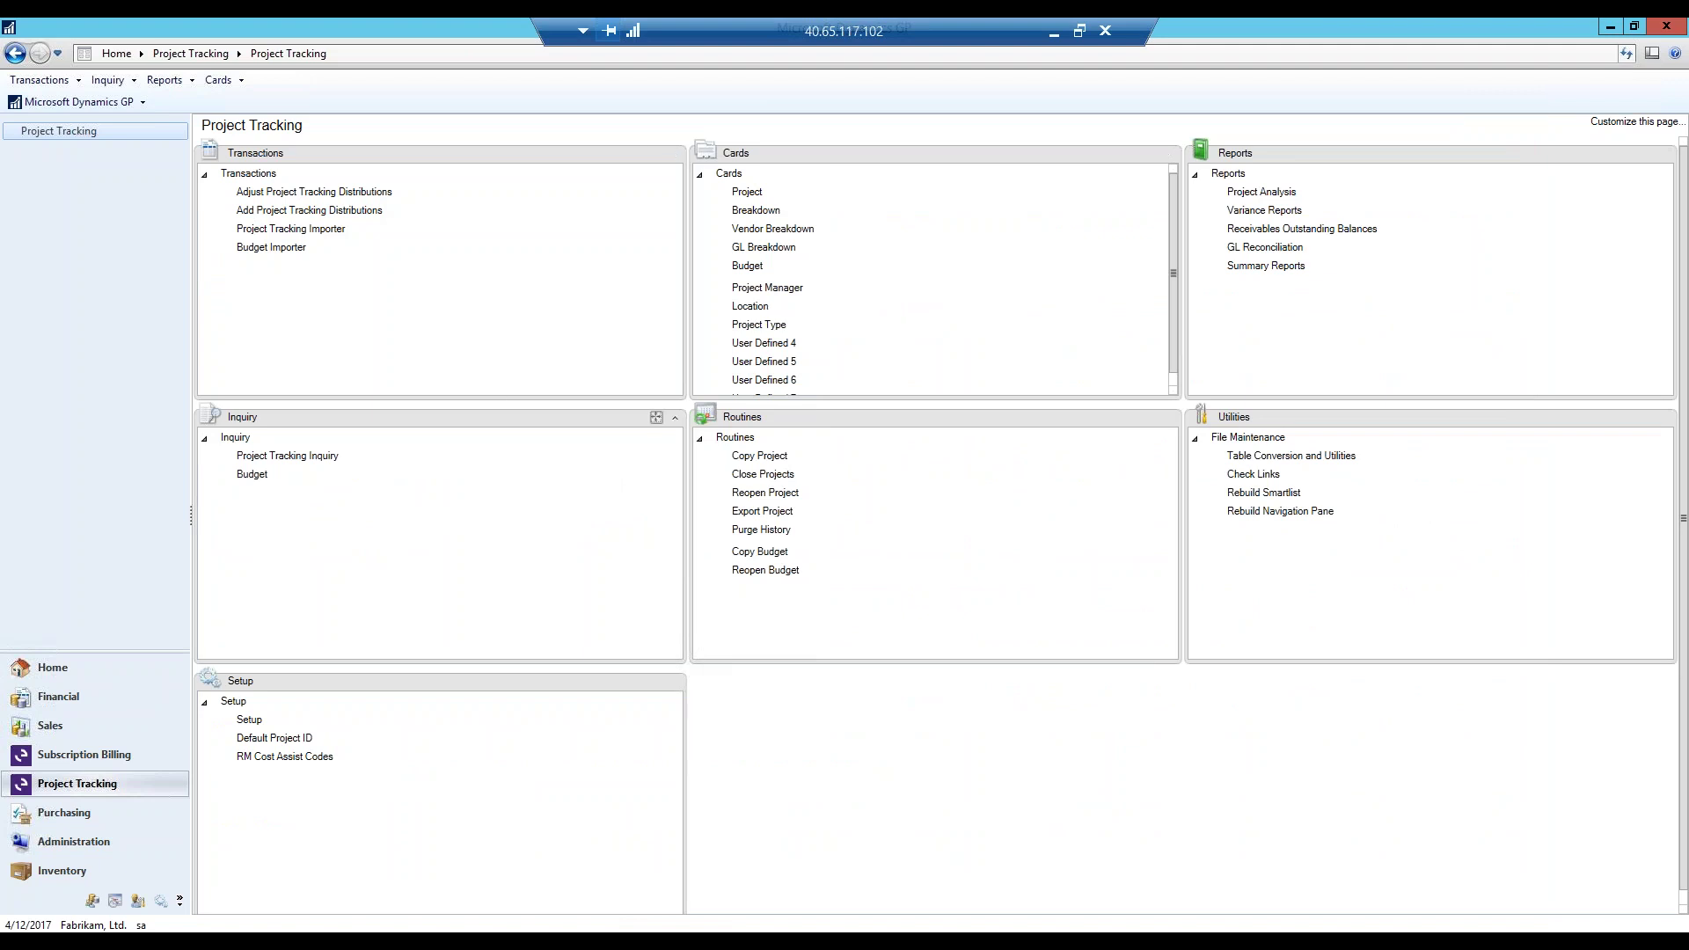
Open Project Tracking Inquiry, load the DIERKS BENTLEY project's posted transactions, and check the available transaction types.
click(312, 455)
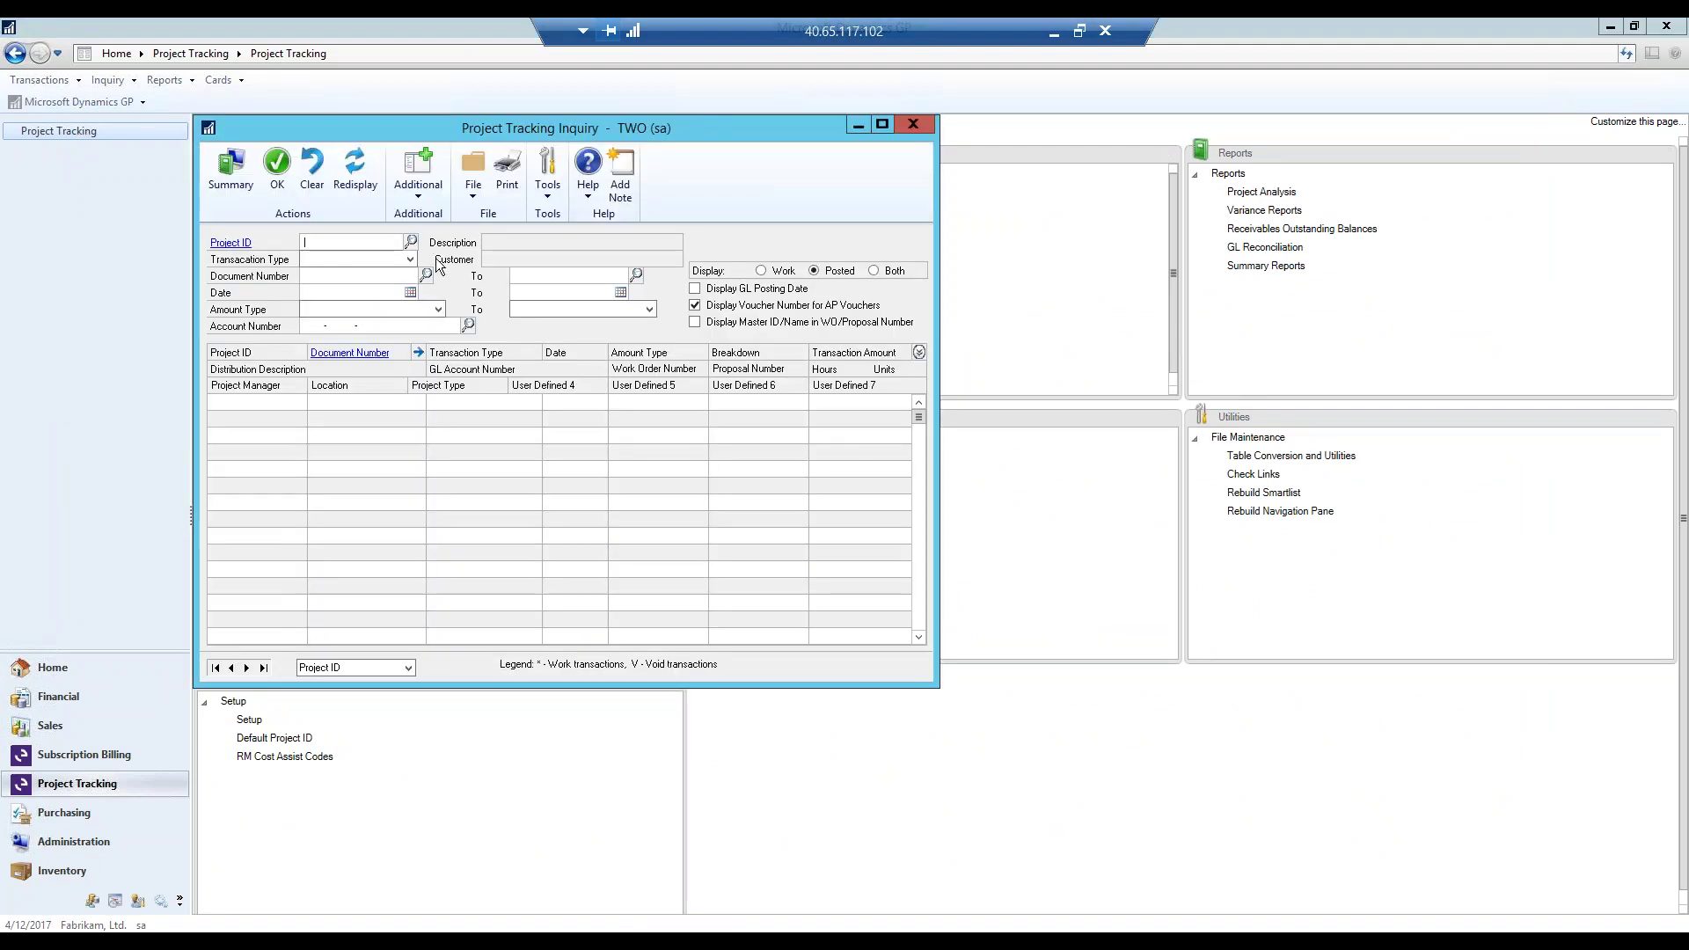
click(411, 244)
click(409, 486)
double_click(409, 486)
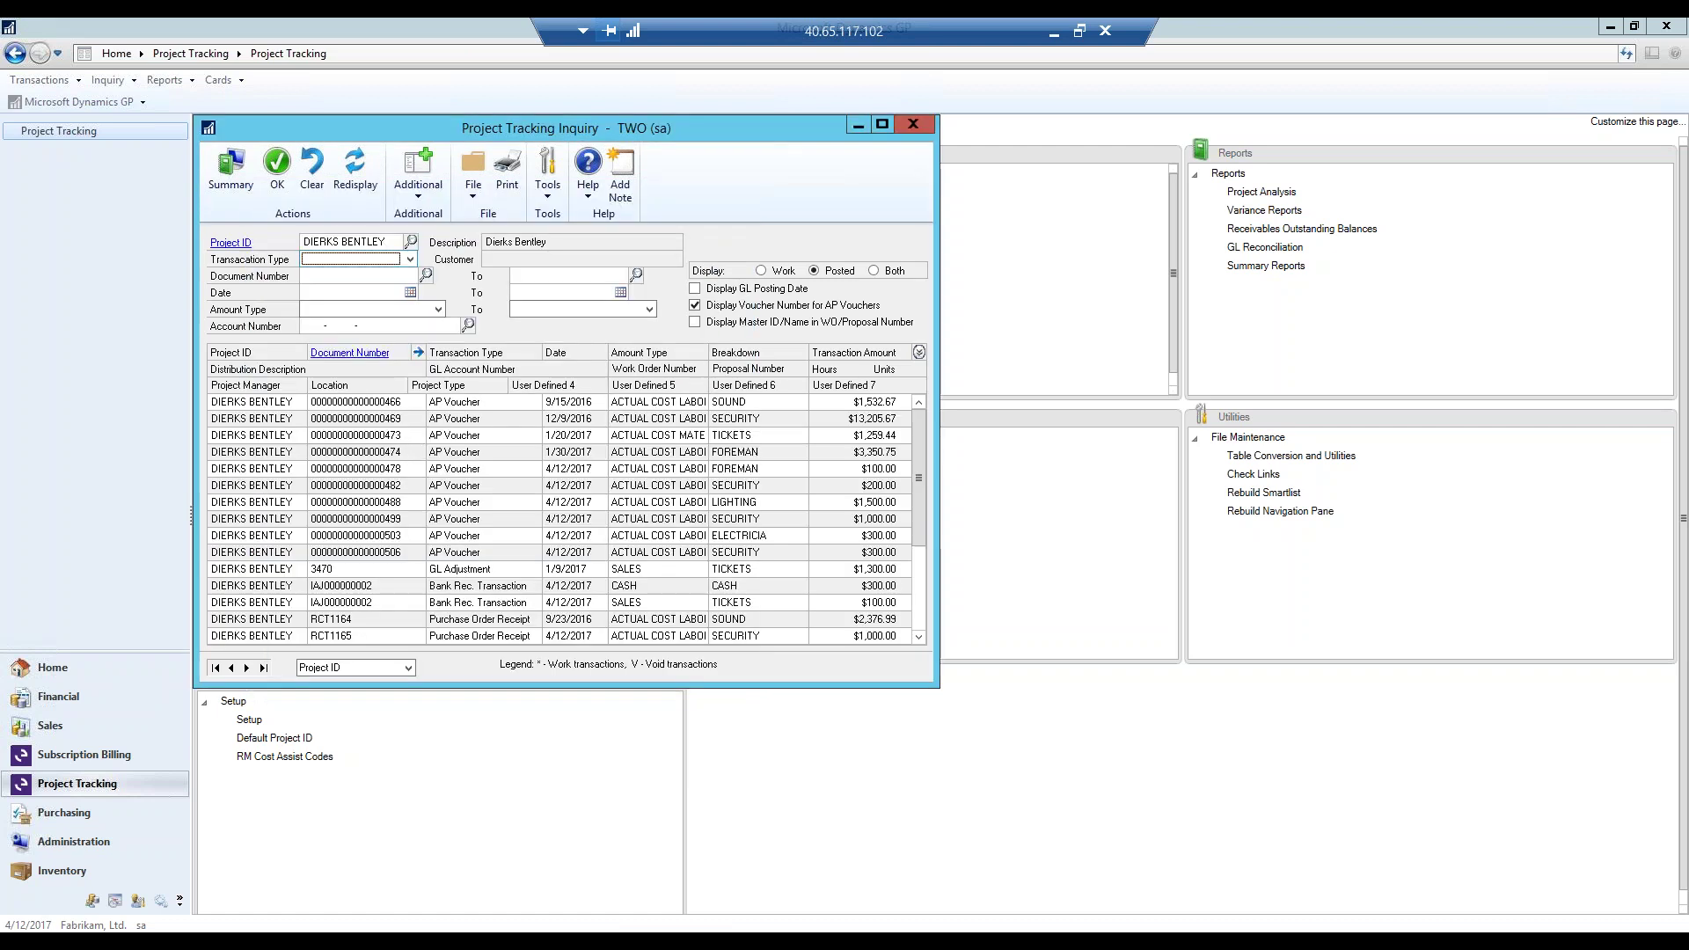
click(408, 257)
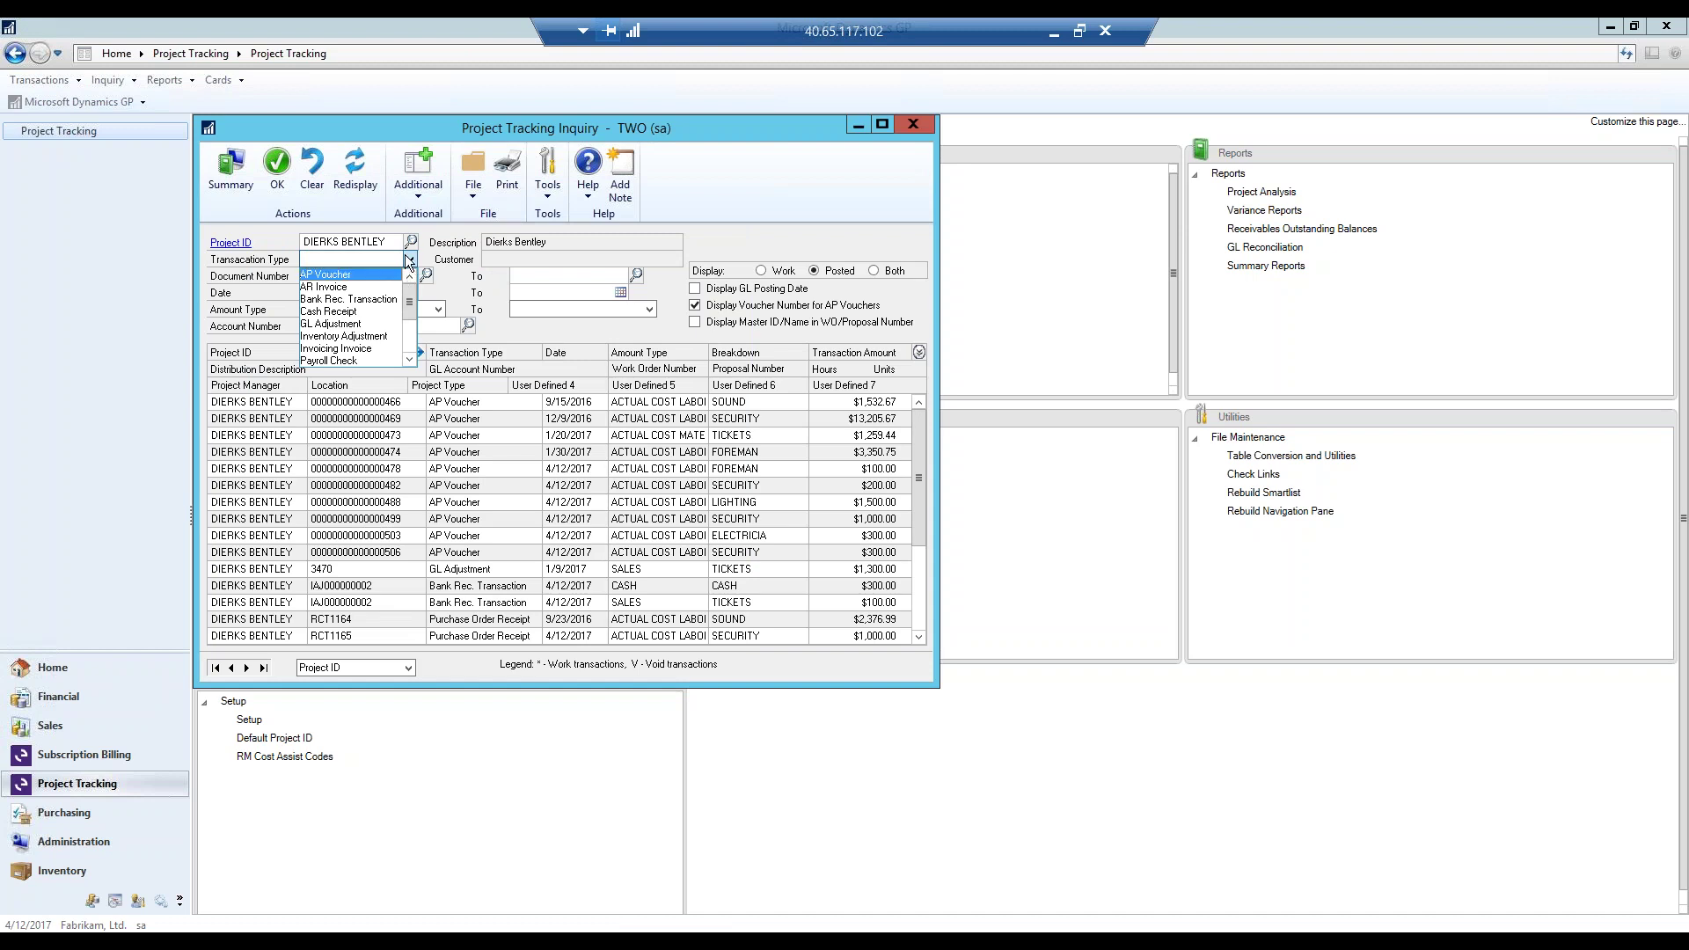
click(410, 260)
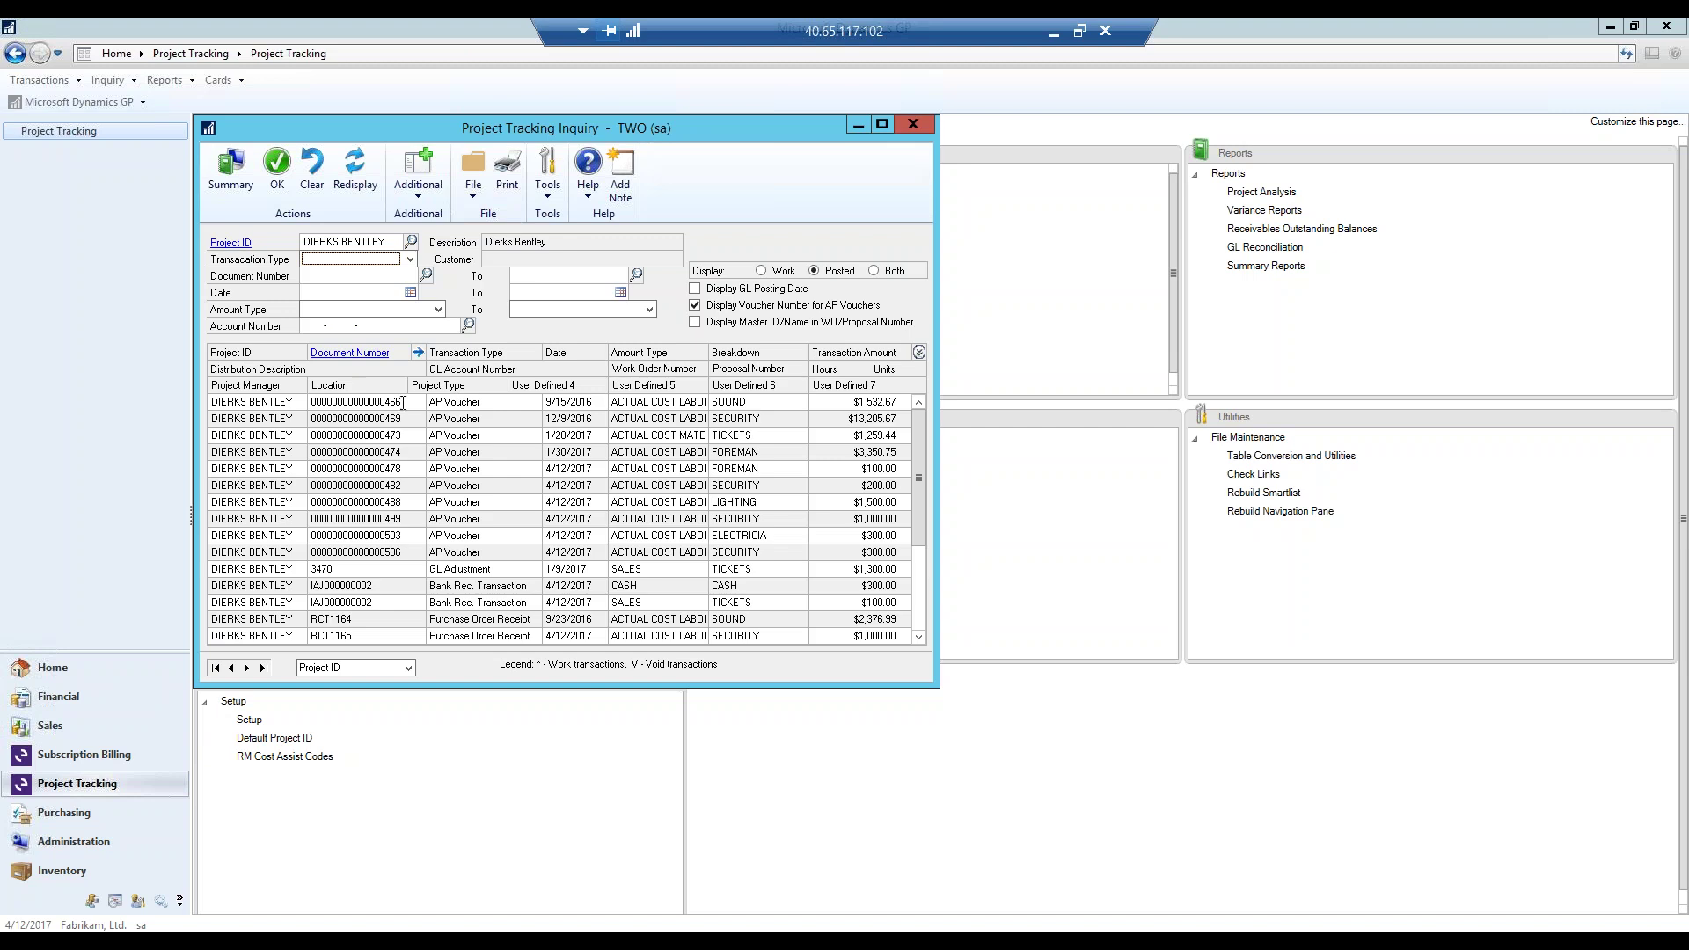
Turn off voucher number display for AP vouchers and view the LIGHTING AP voucher's project distributions in Quick View.
click(695, 305)
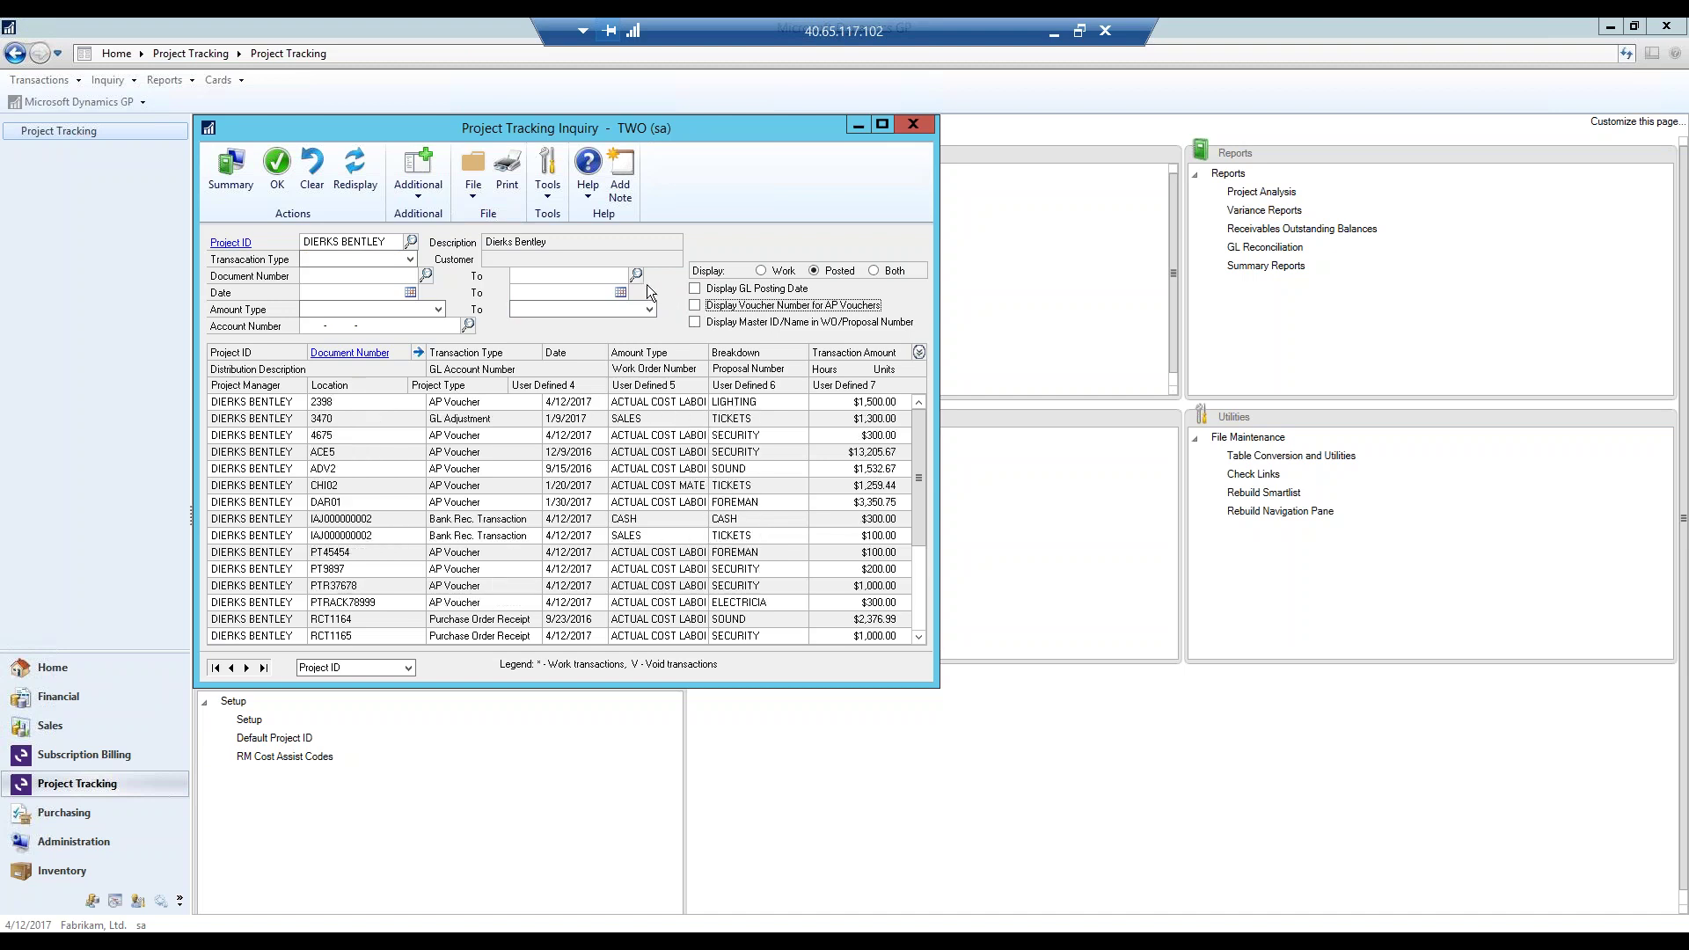
click(386, 401)
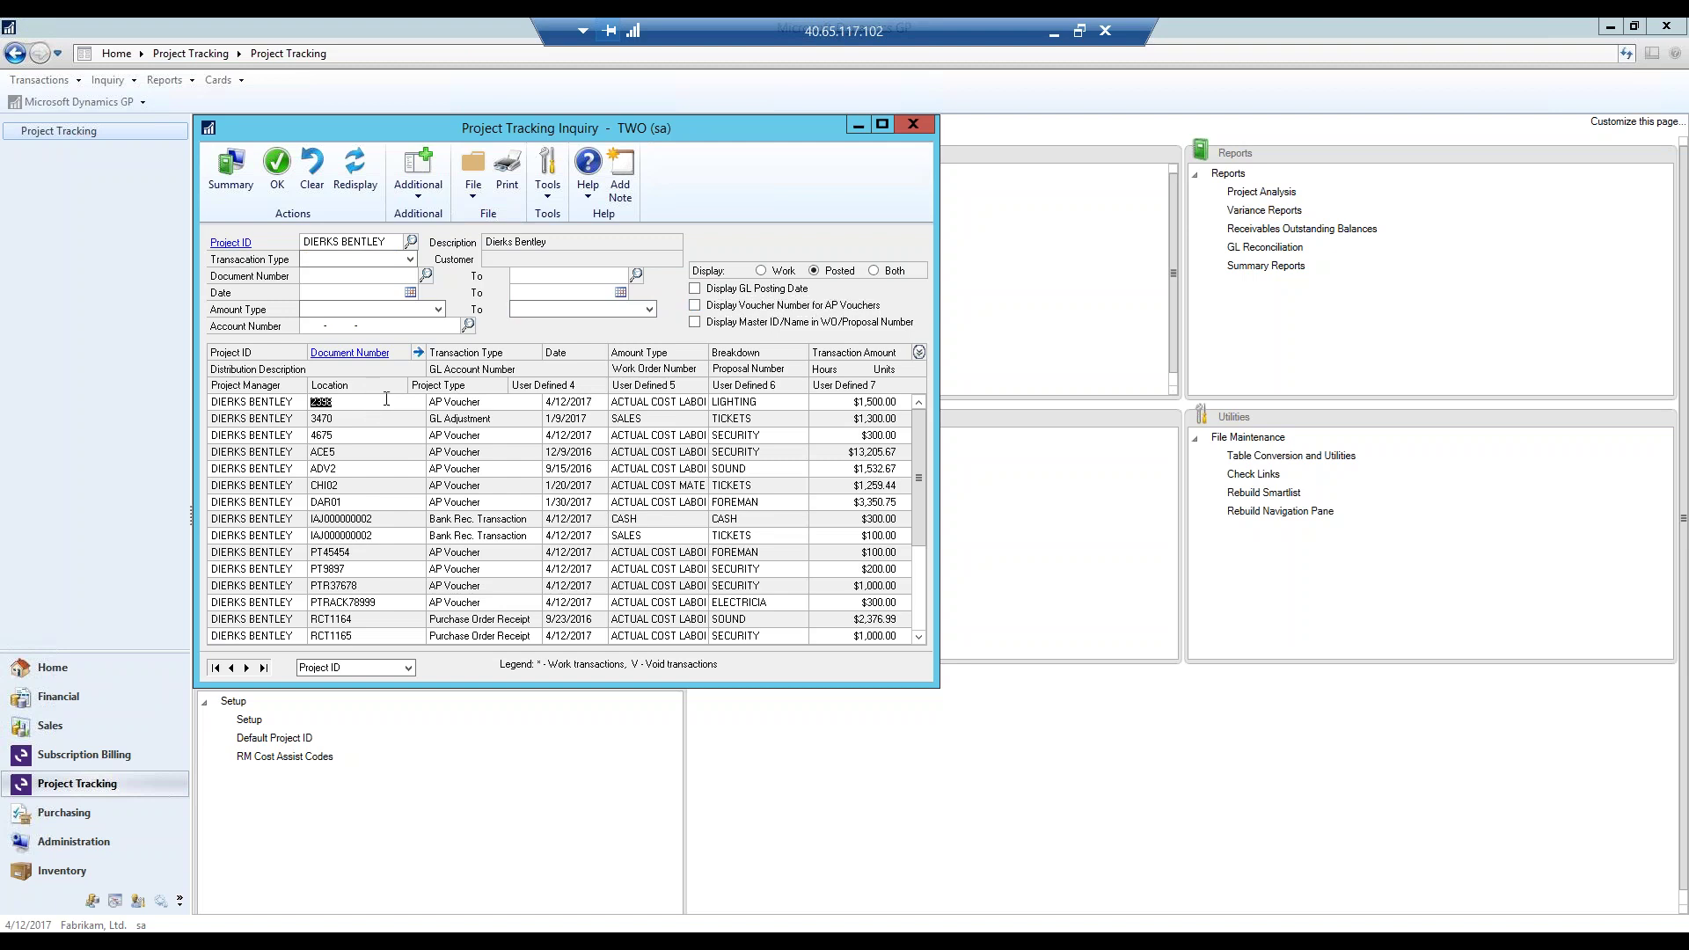
click(419, 352)
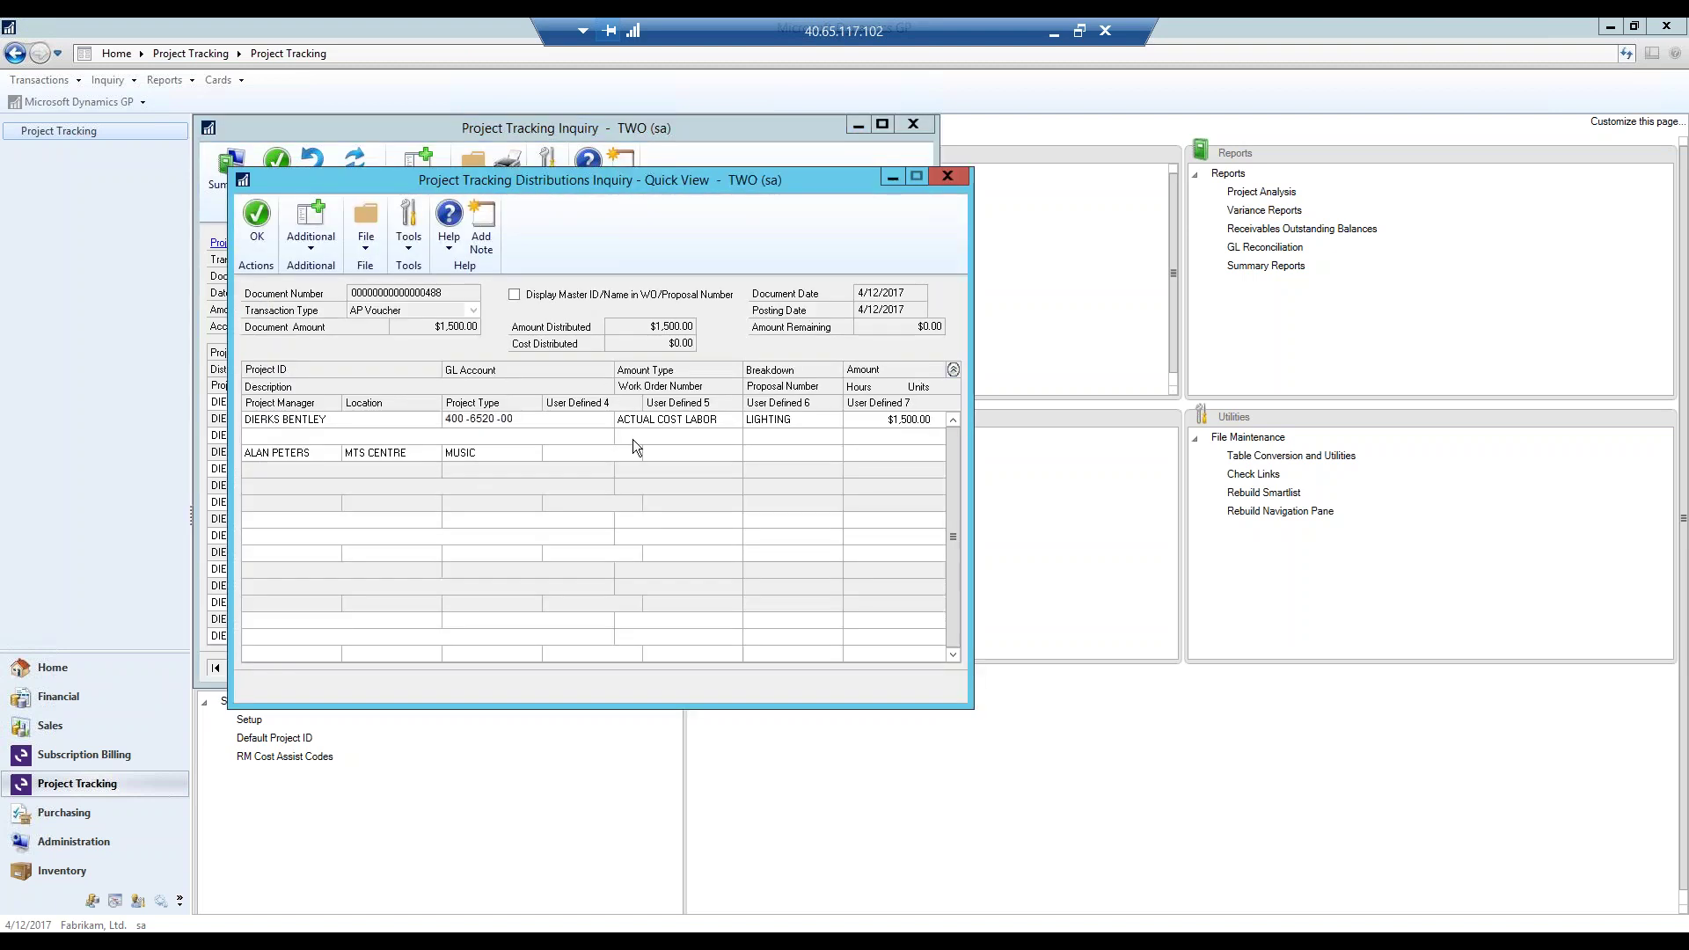
click(946, 176)
Drill down to the LIGHTING voucher's payables transaction, view its project tracking distributions, and return to the inquiry.
click(366, 355)
click(374, 220)
click(387, 236)
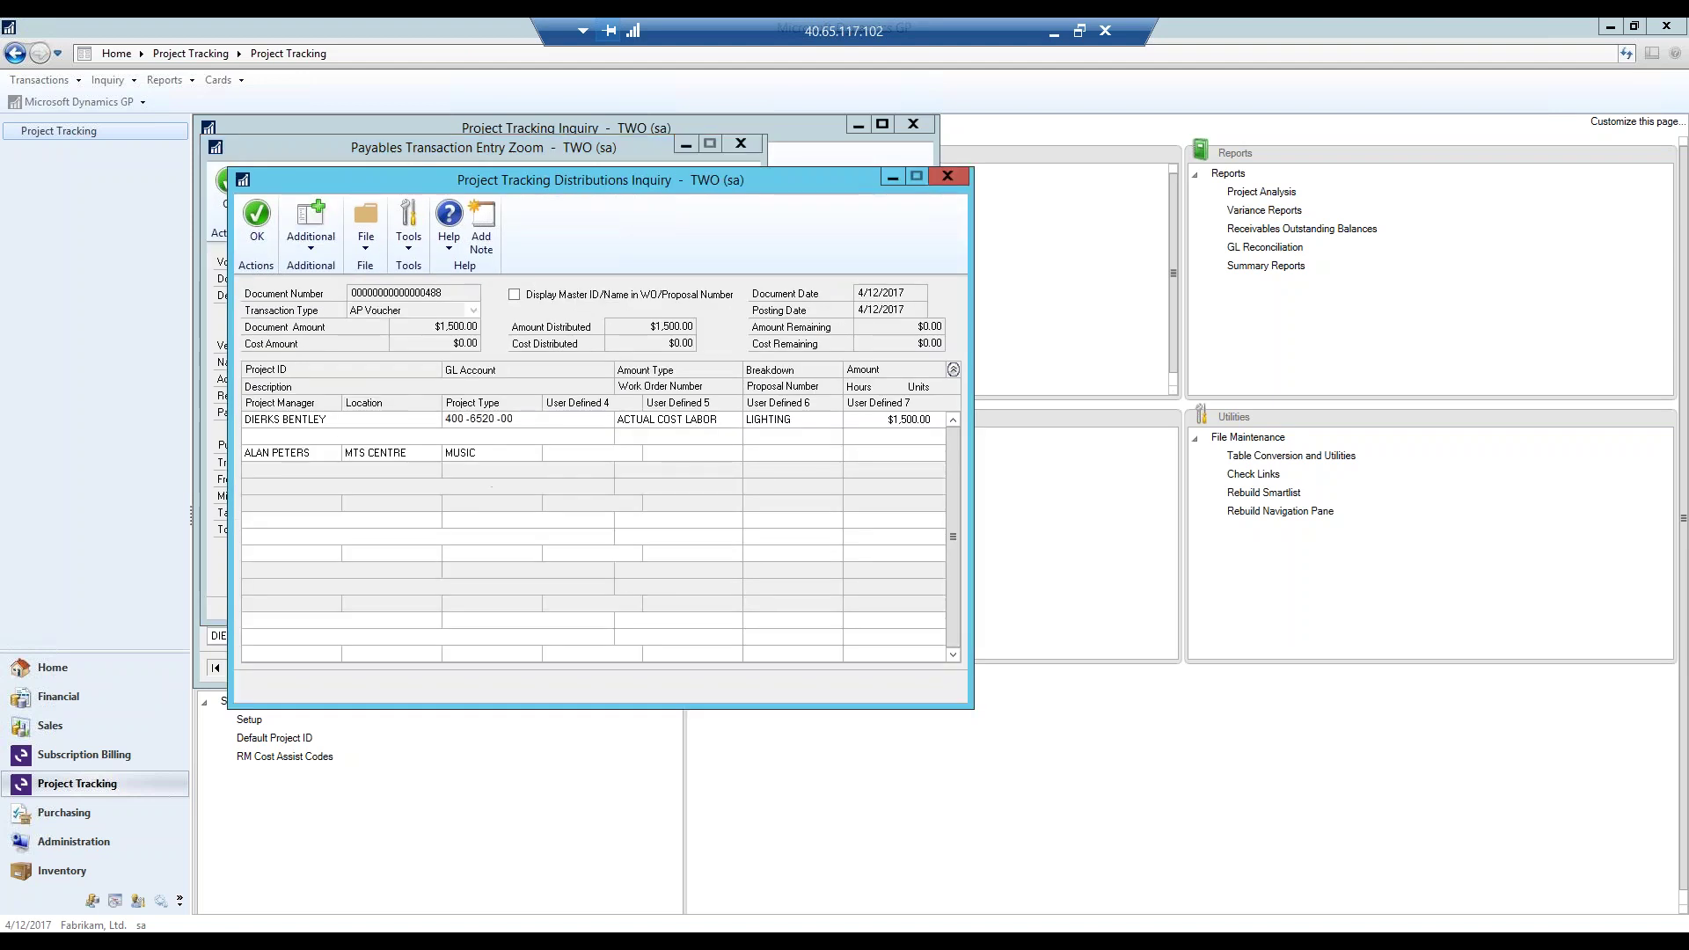
click(947, 176)
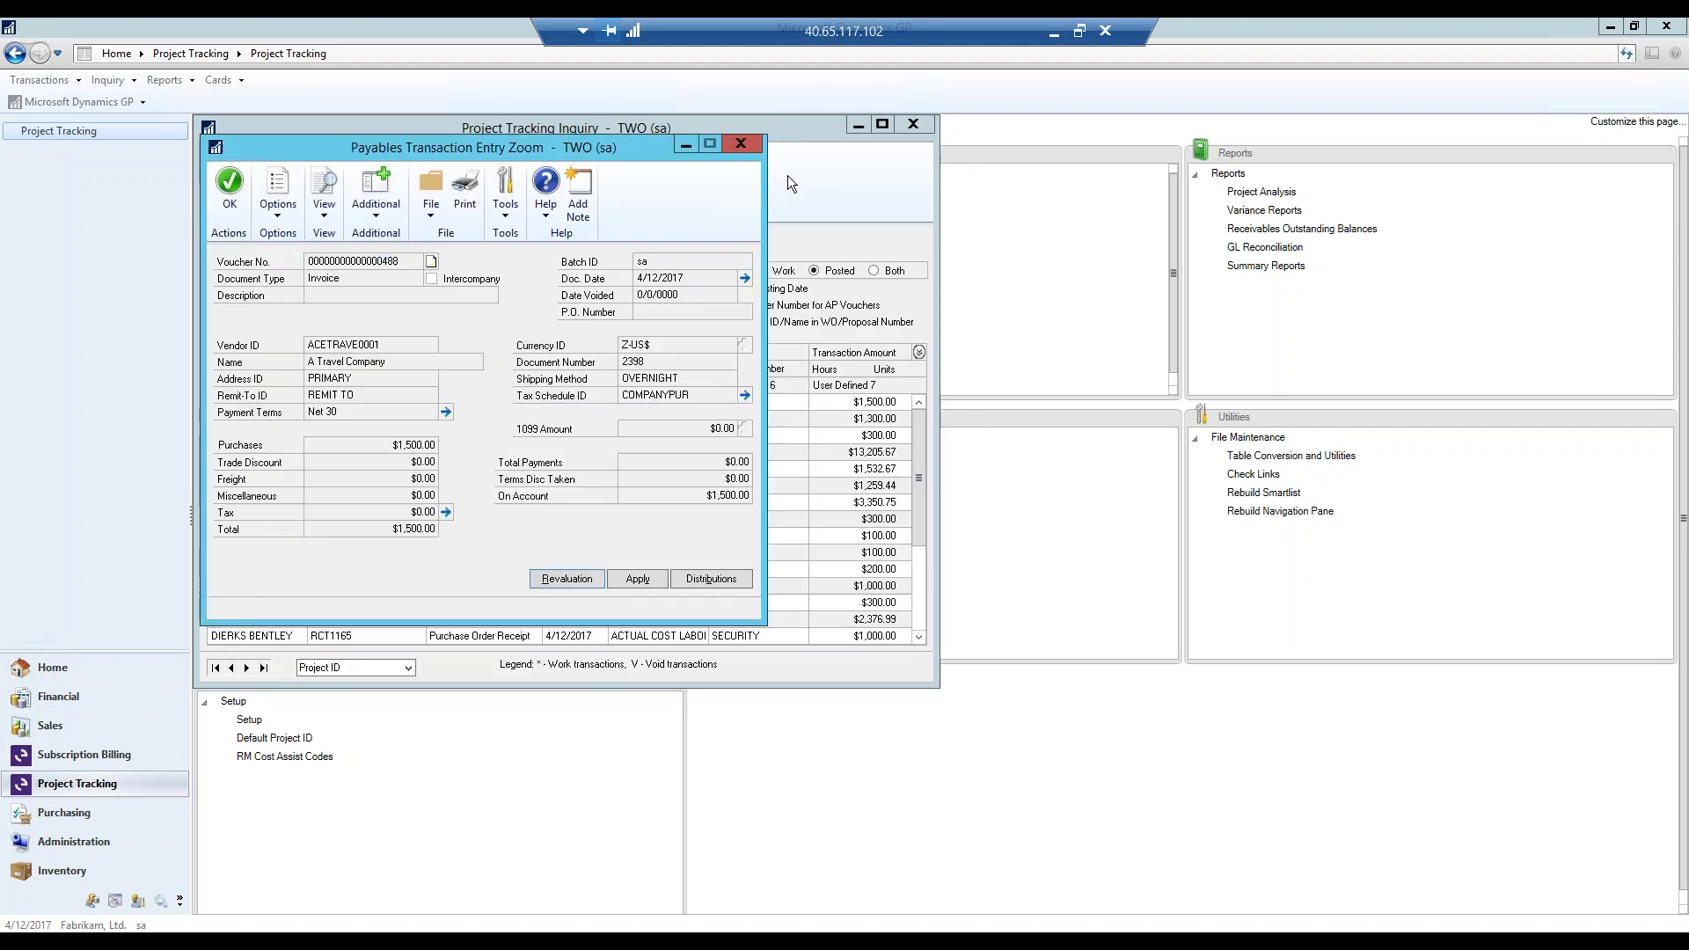
click(741, 144)
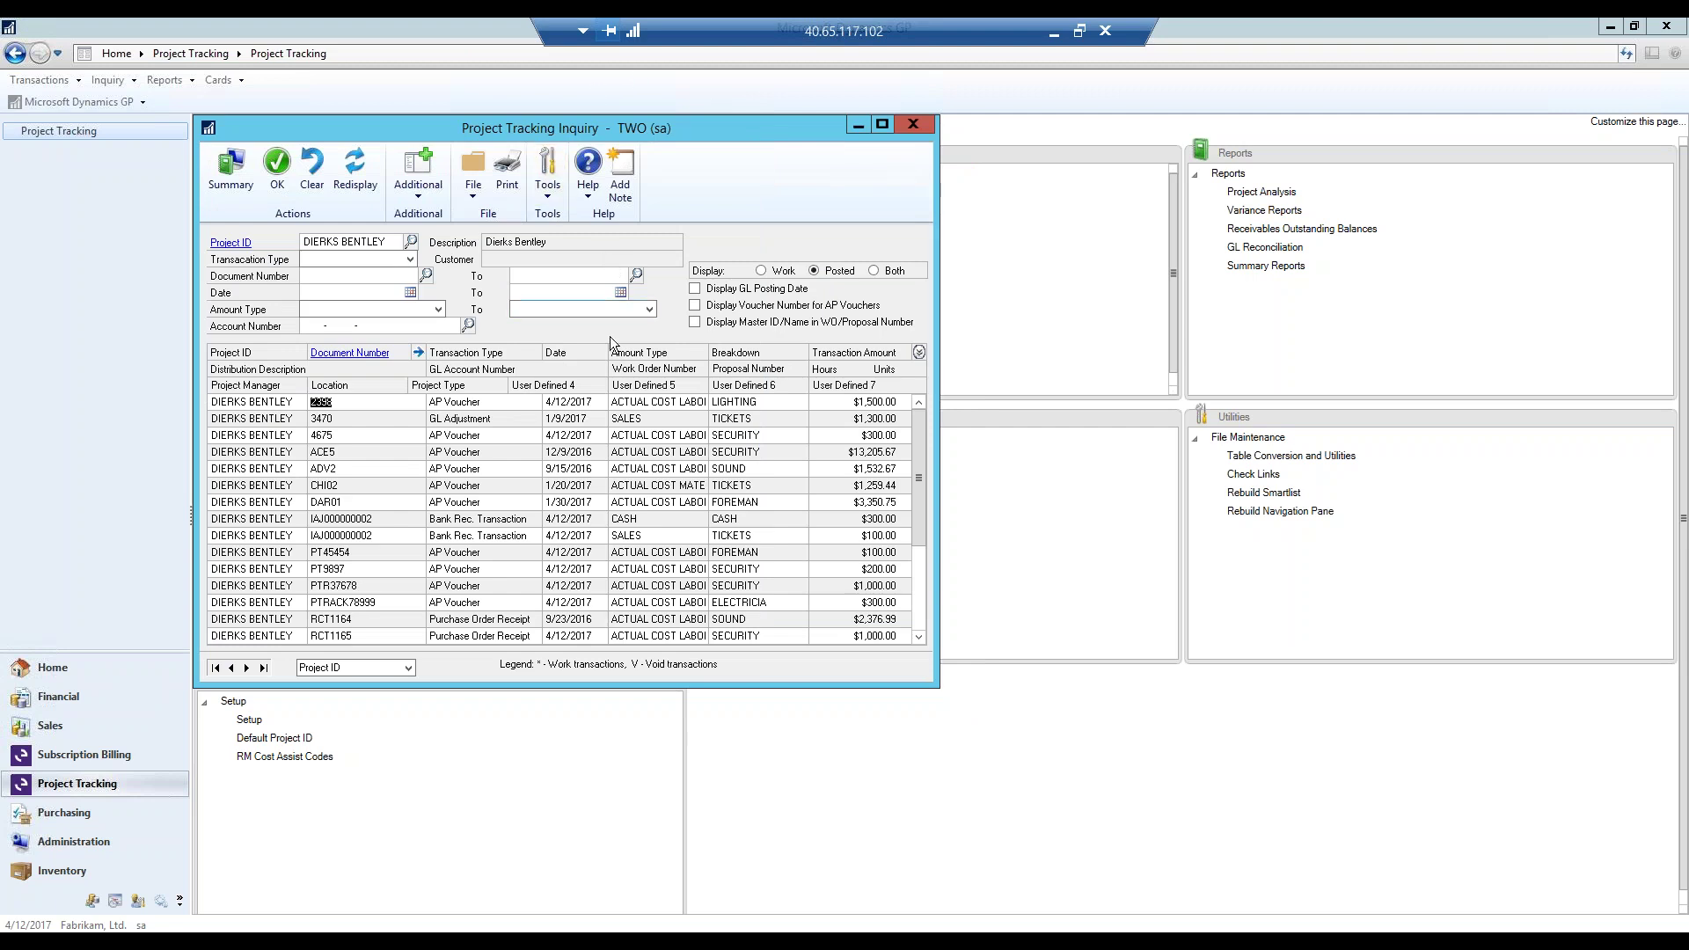
Open Advanced Analytics Inquiry full screen, check its export formats, and load the transactions for all accounts and projects.
click(410, 192)
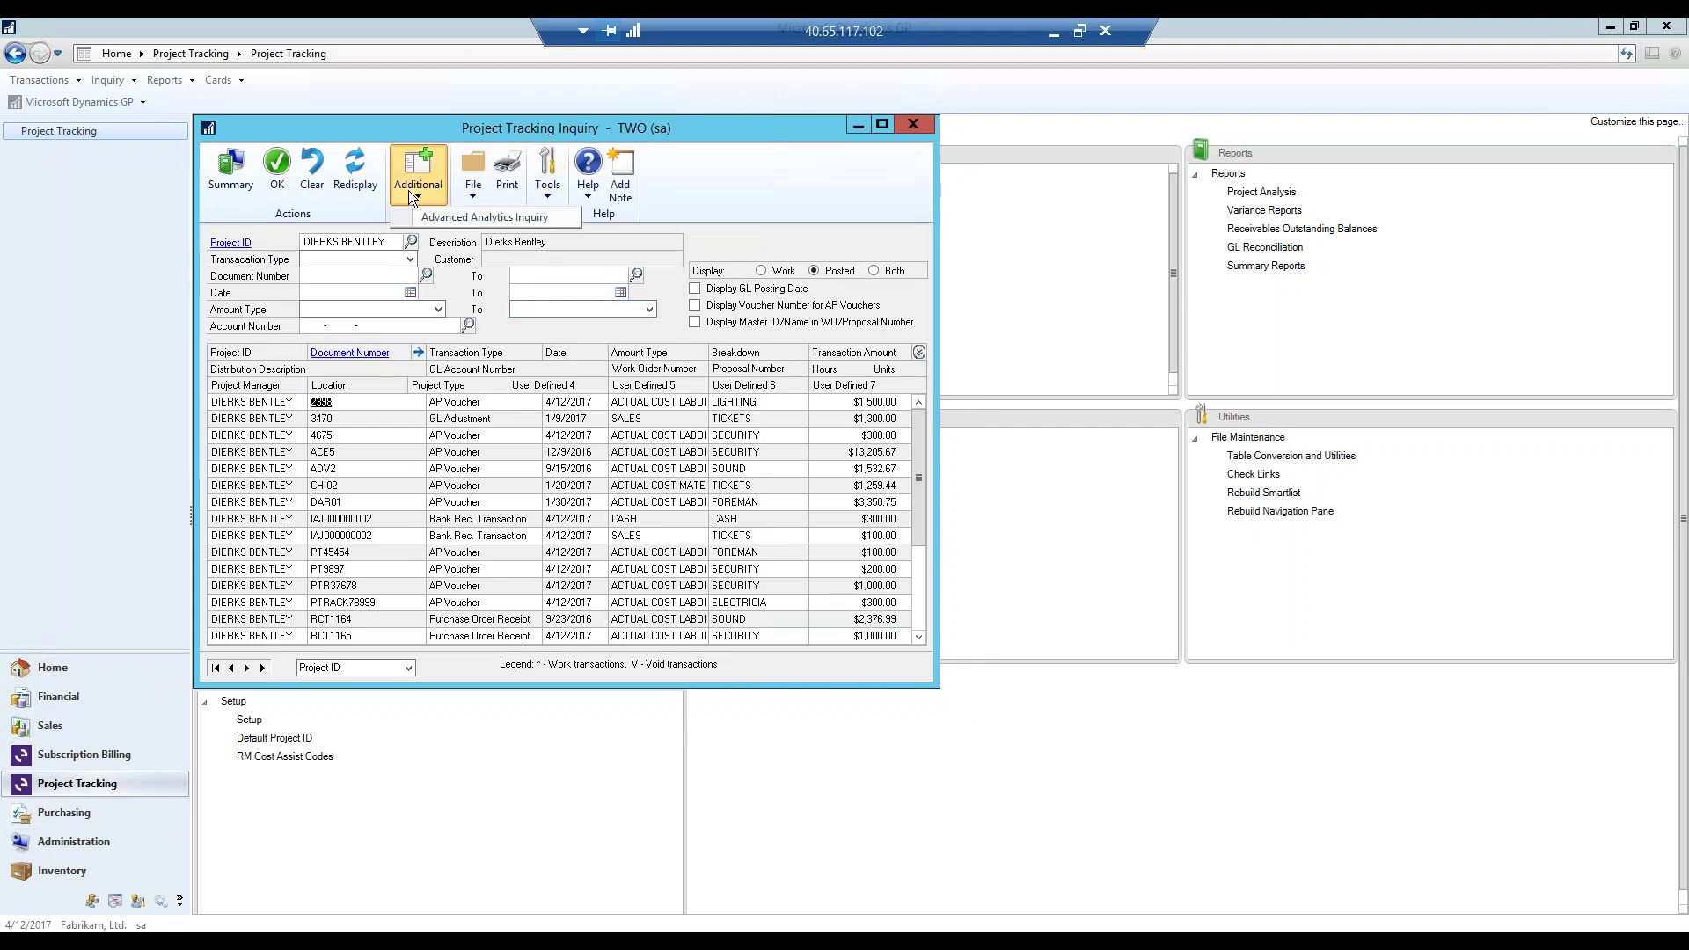
click(466, 217)
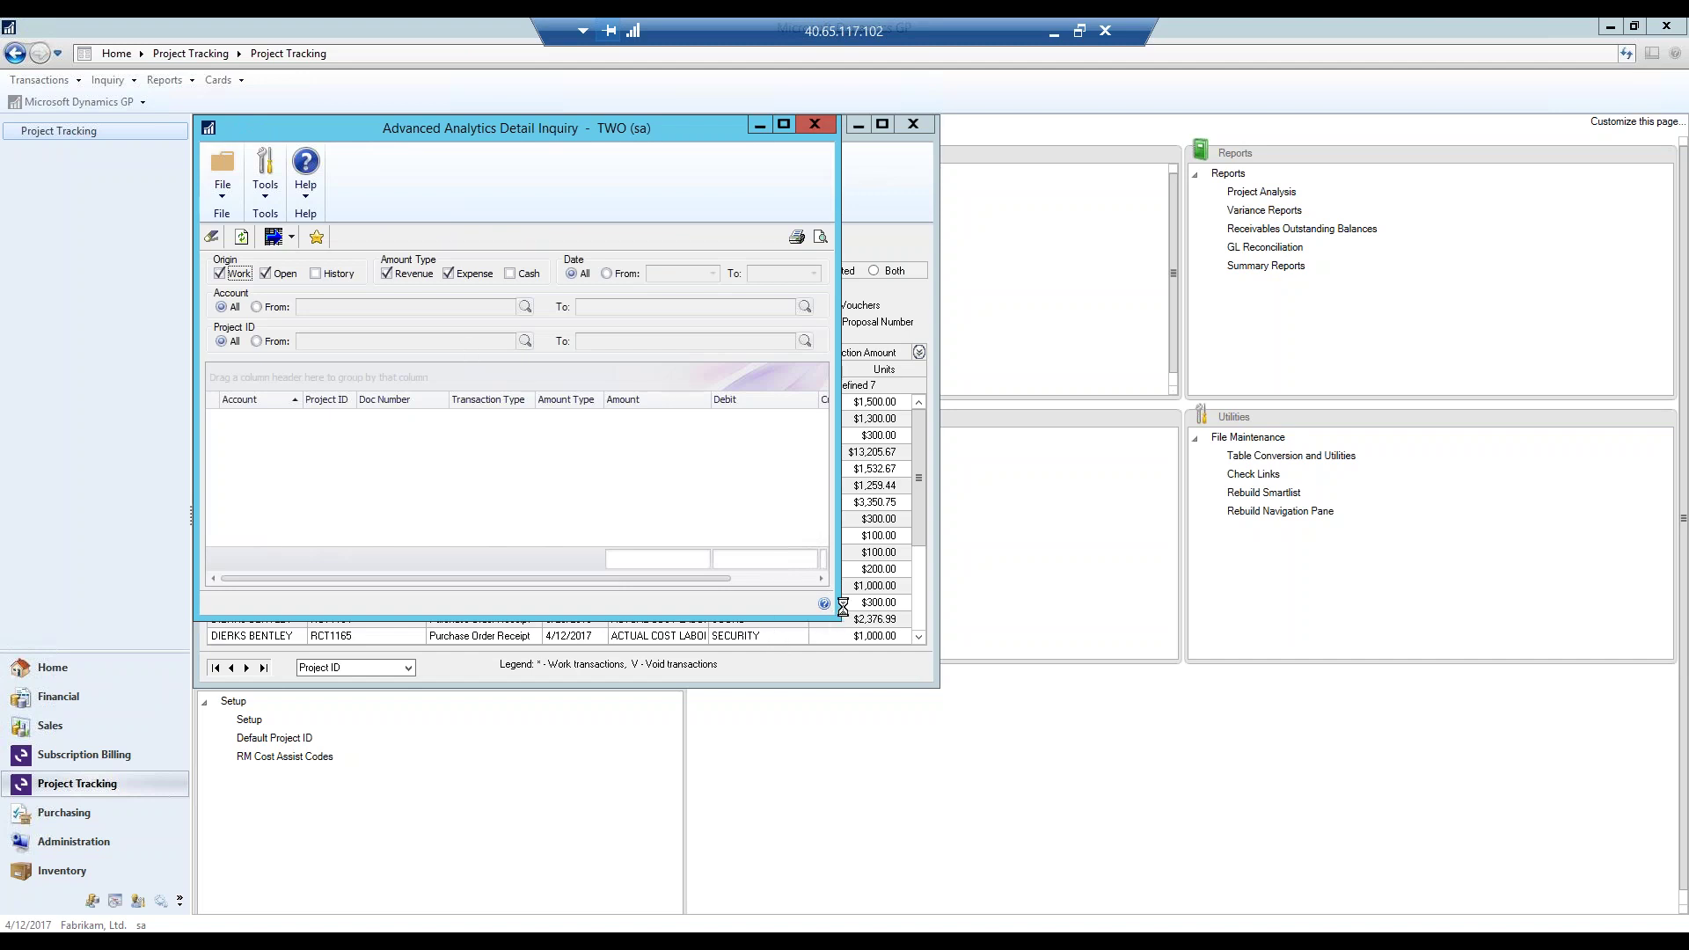
click(784, 125)
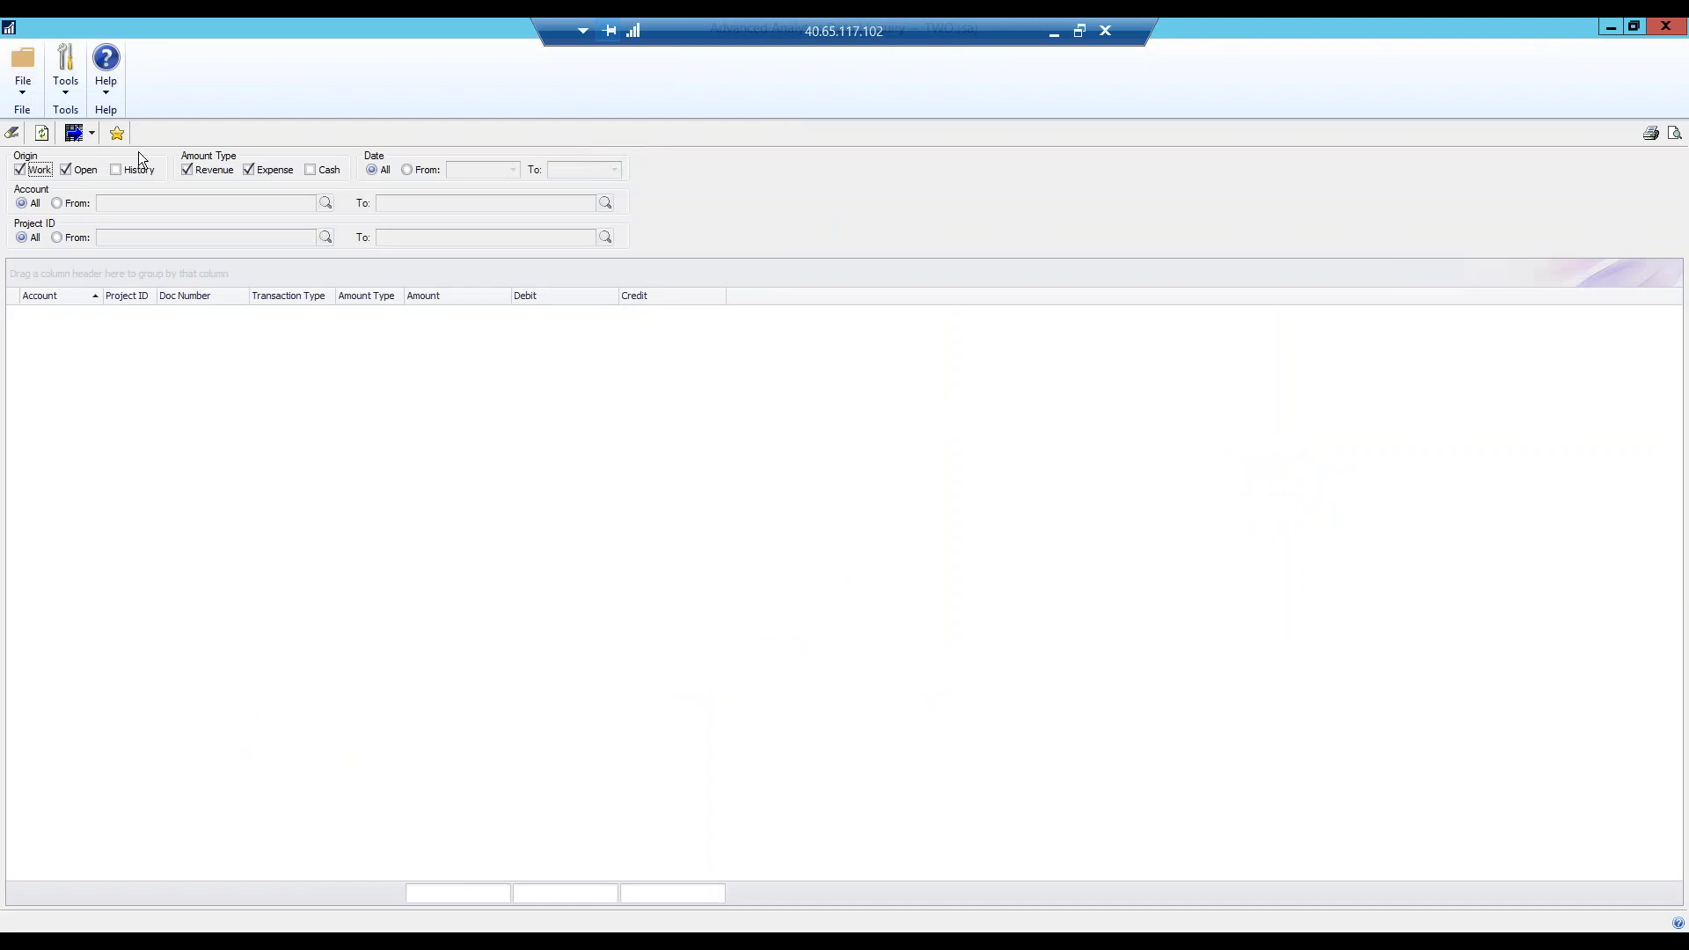
click(94, 133)
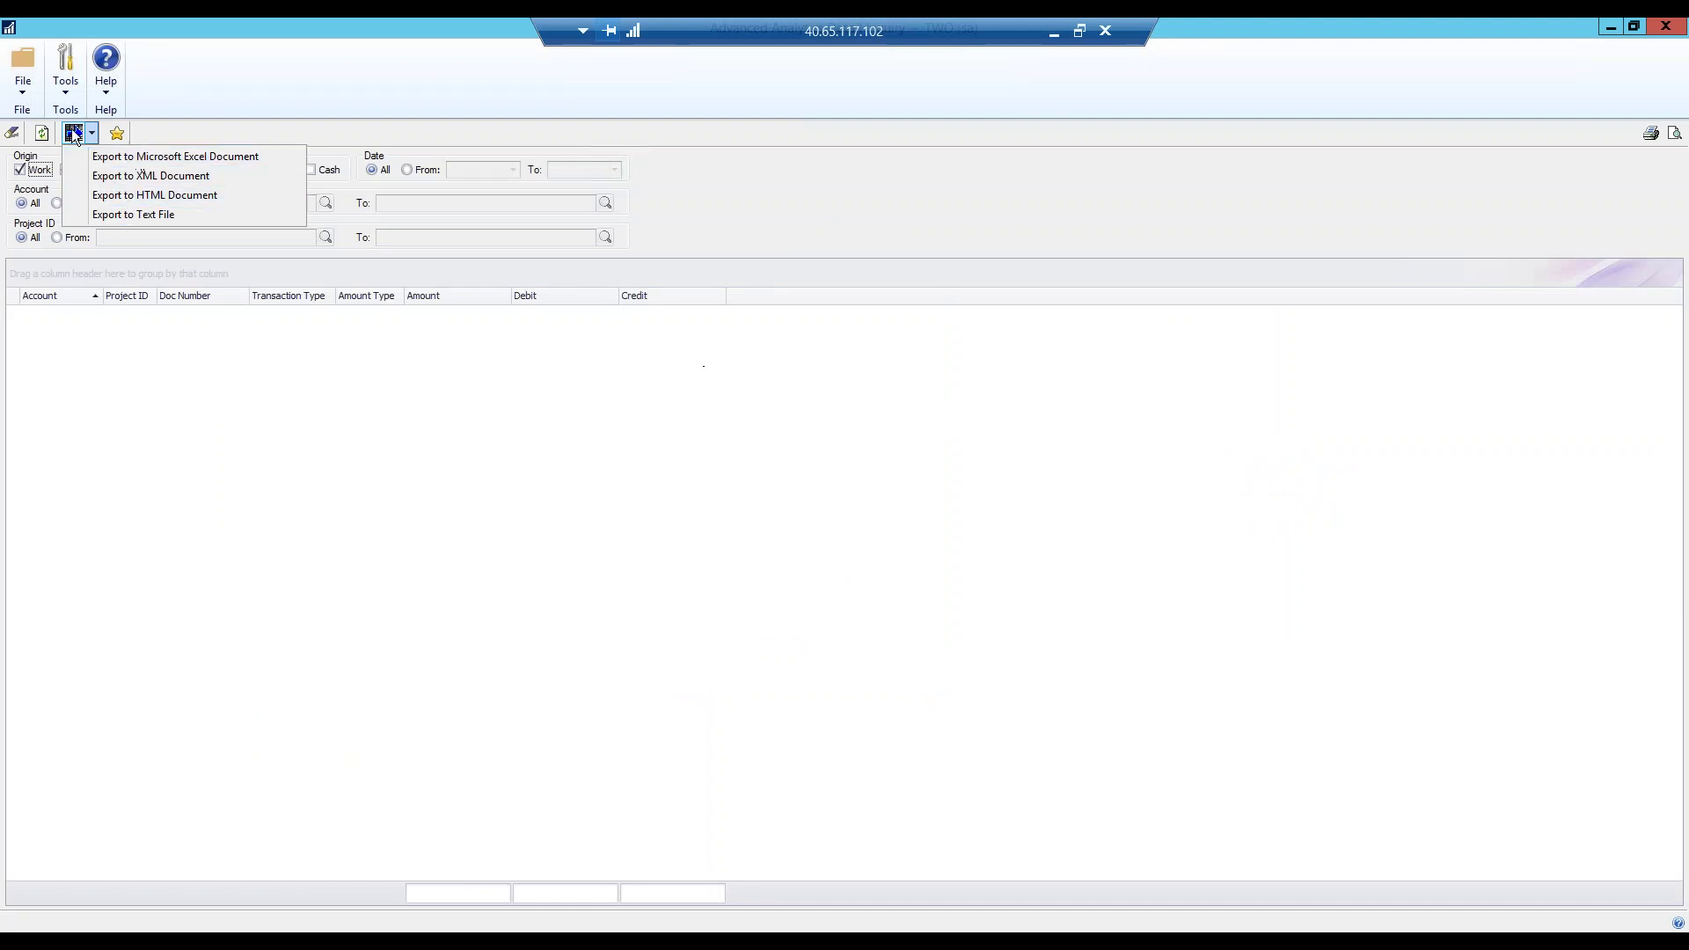
click(506, 135)
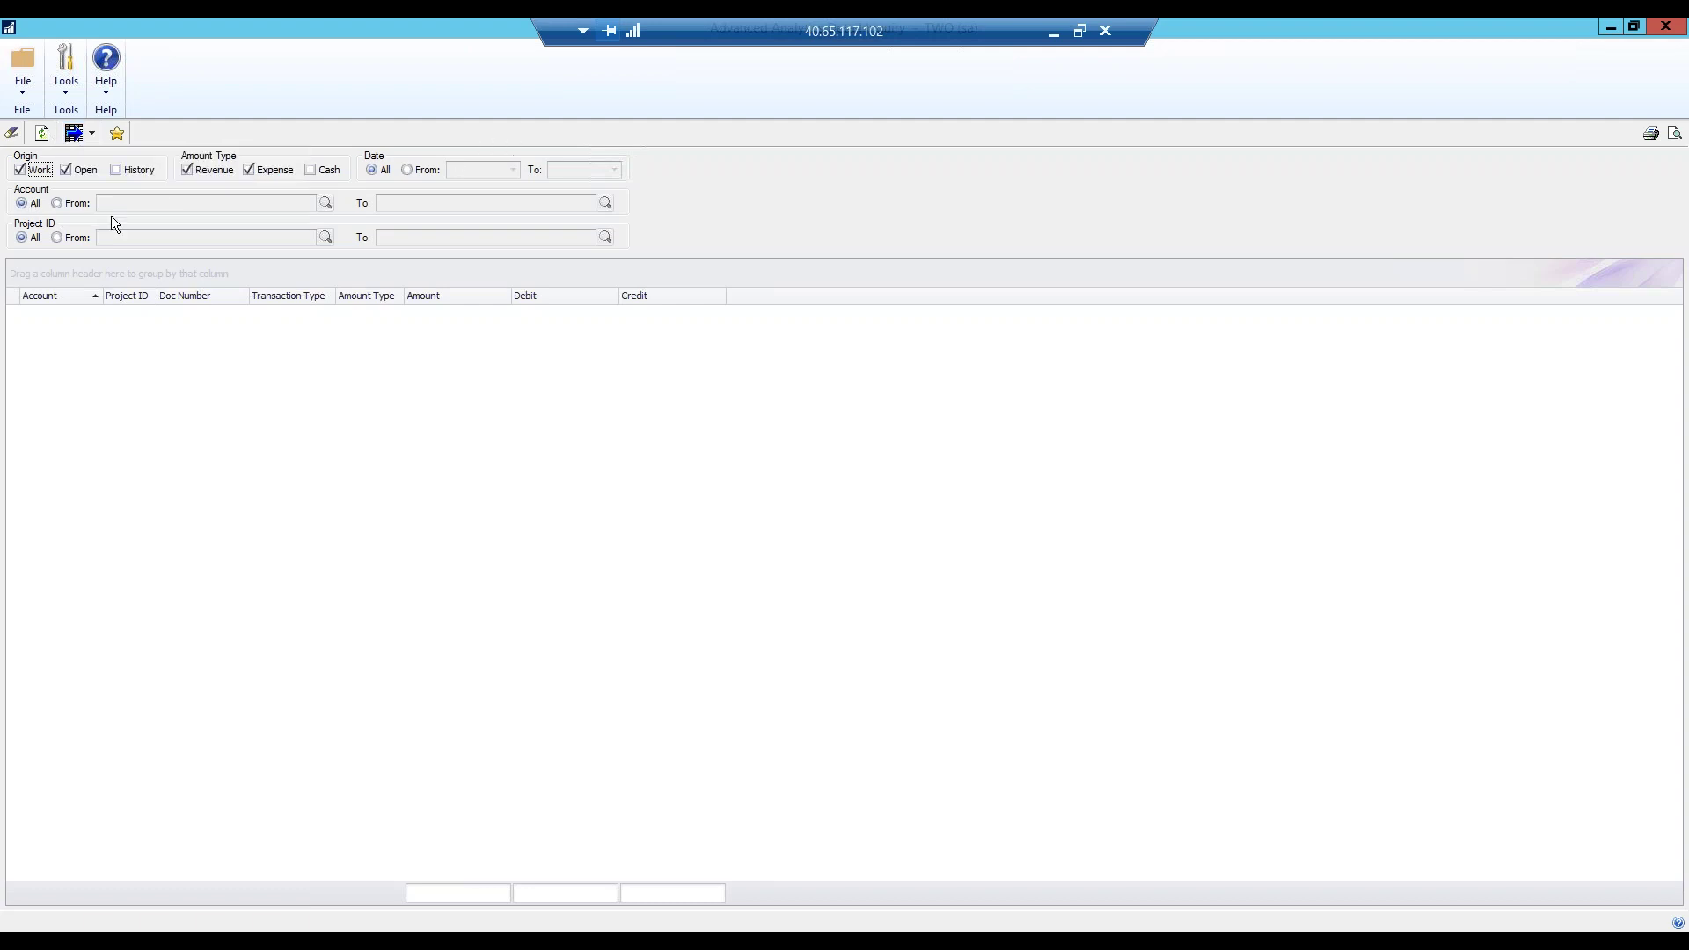
click(42, 133)
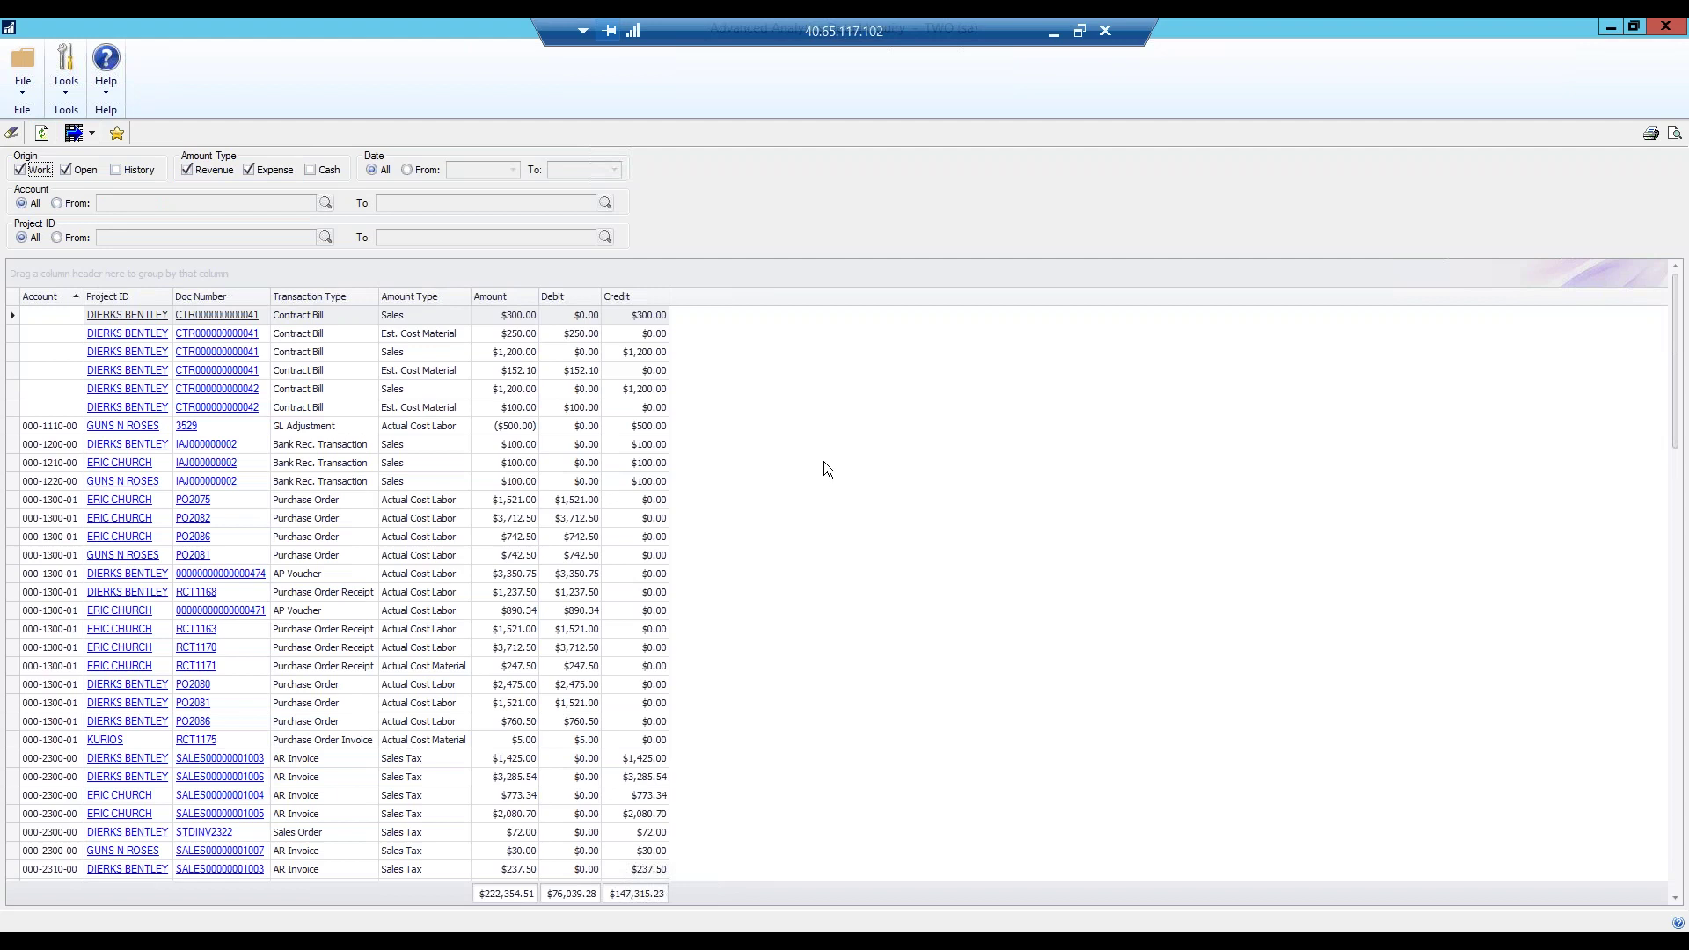
Add the Breakdown Code and UDF: Project Type columns to the analytics grid using the Column Chooser.
right_click(716, 303)
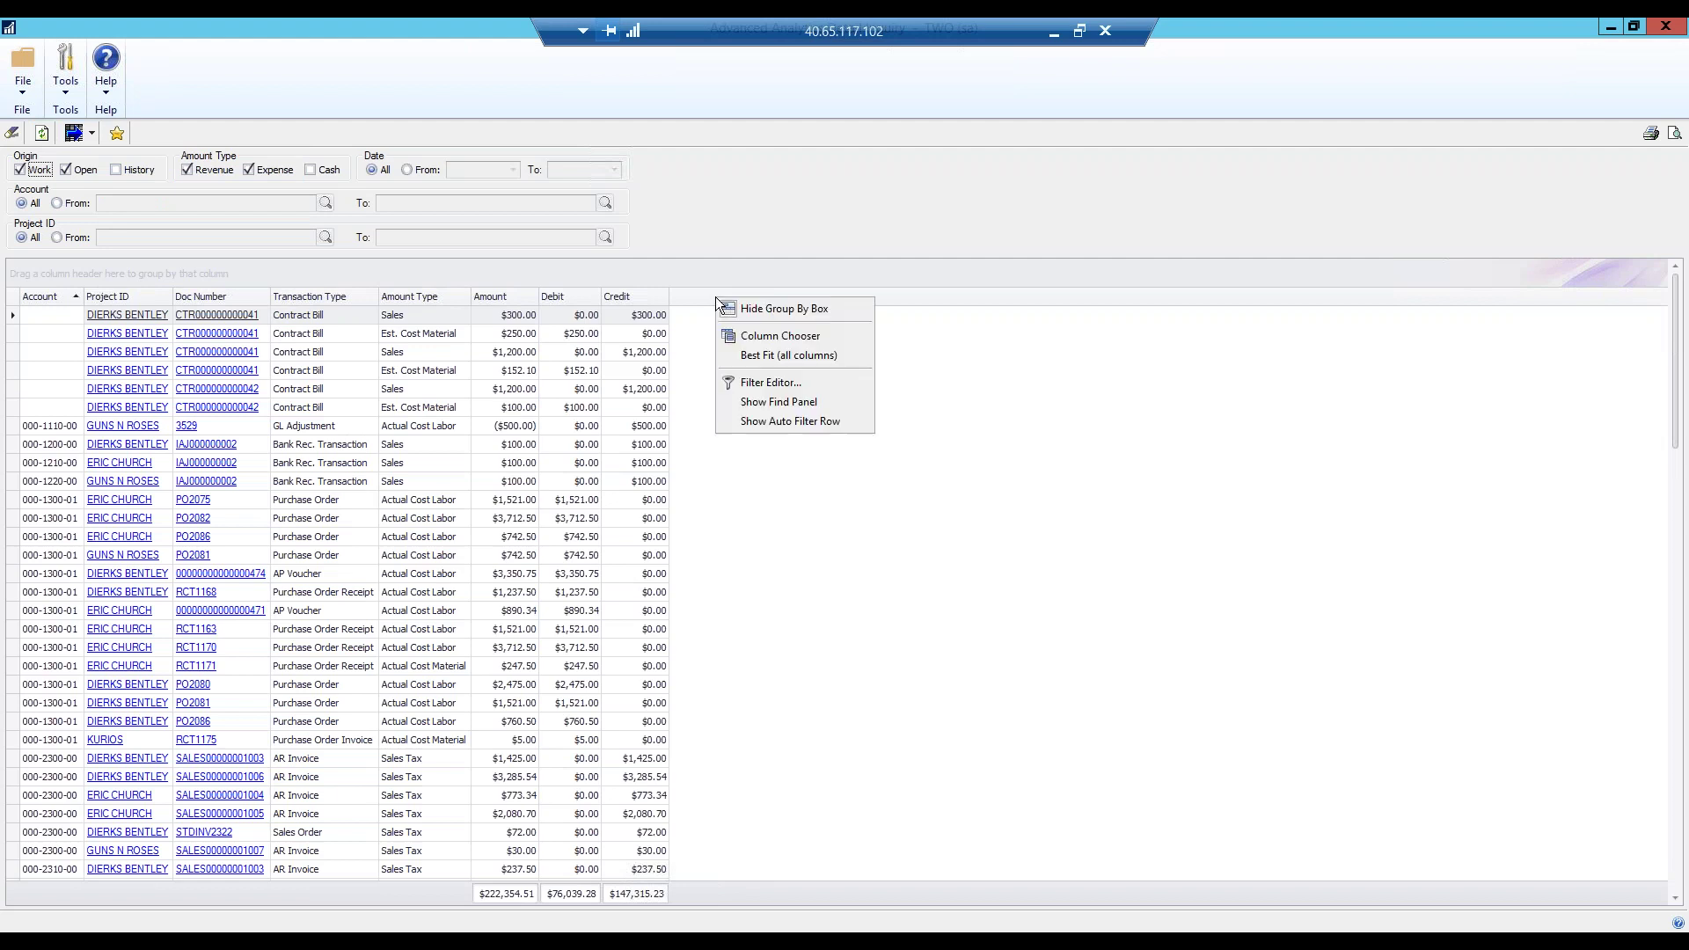
click(739, 337)
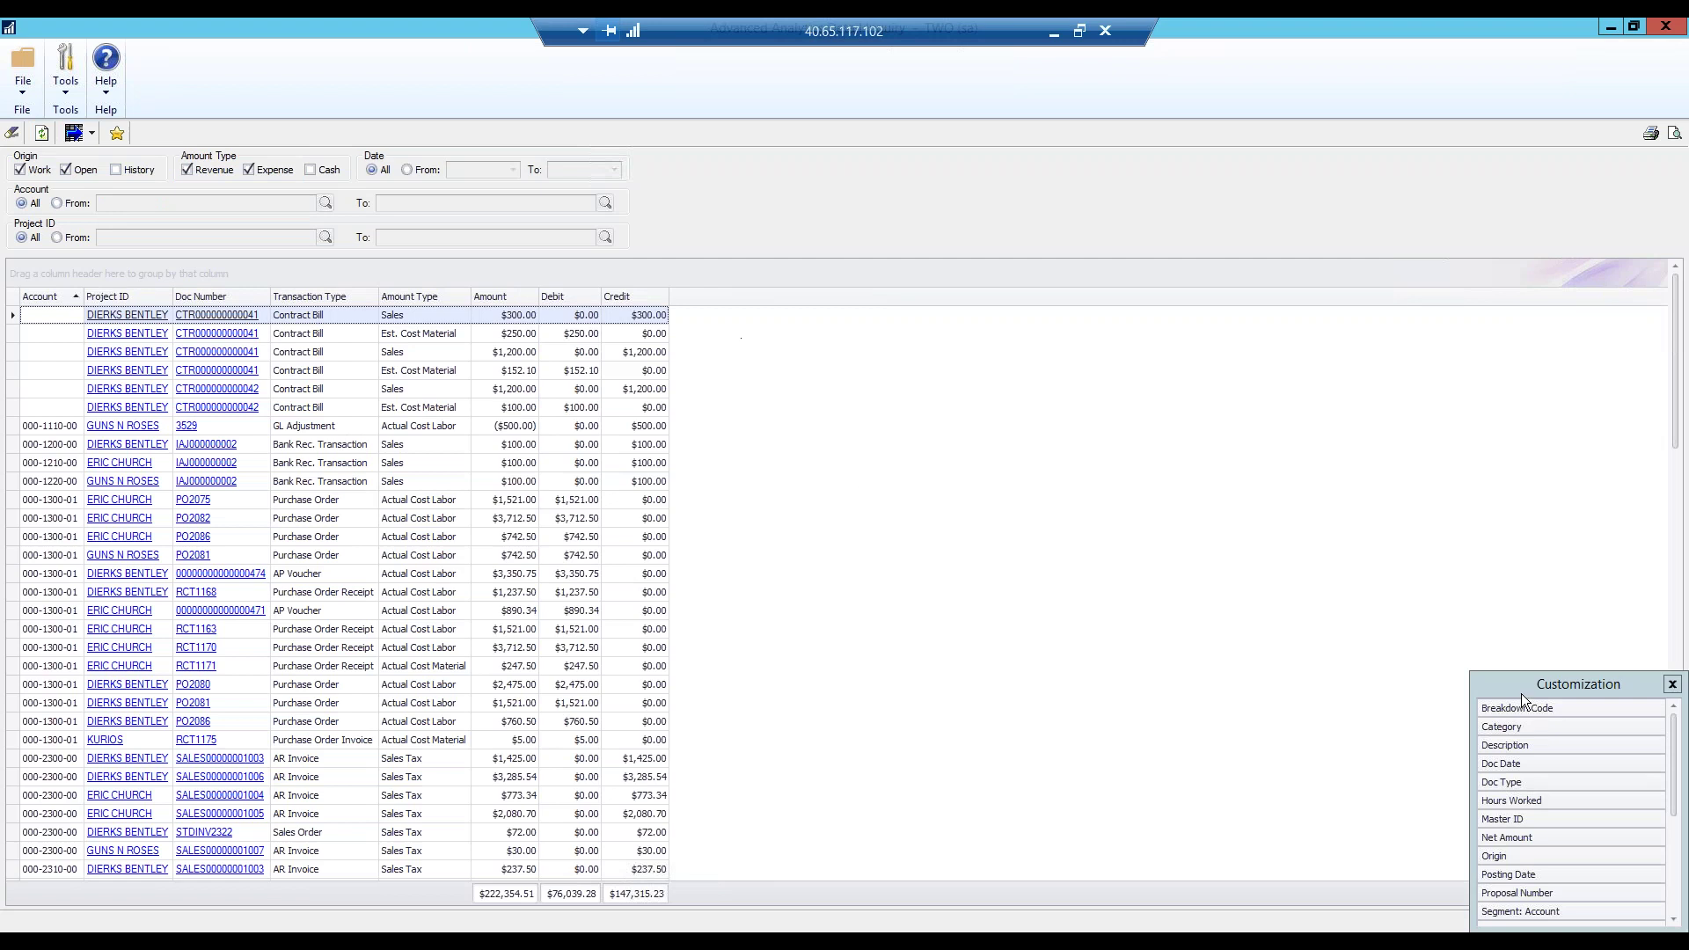
drag(1537, 709, 788, 297)
drag(1674, 782, 1673, 884)
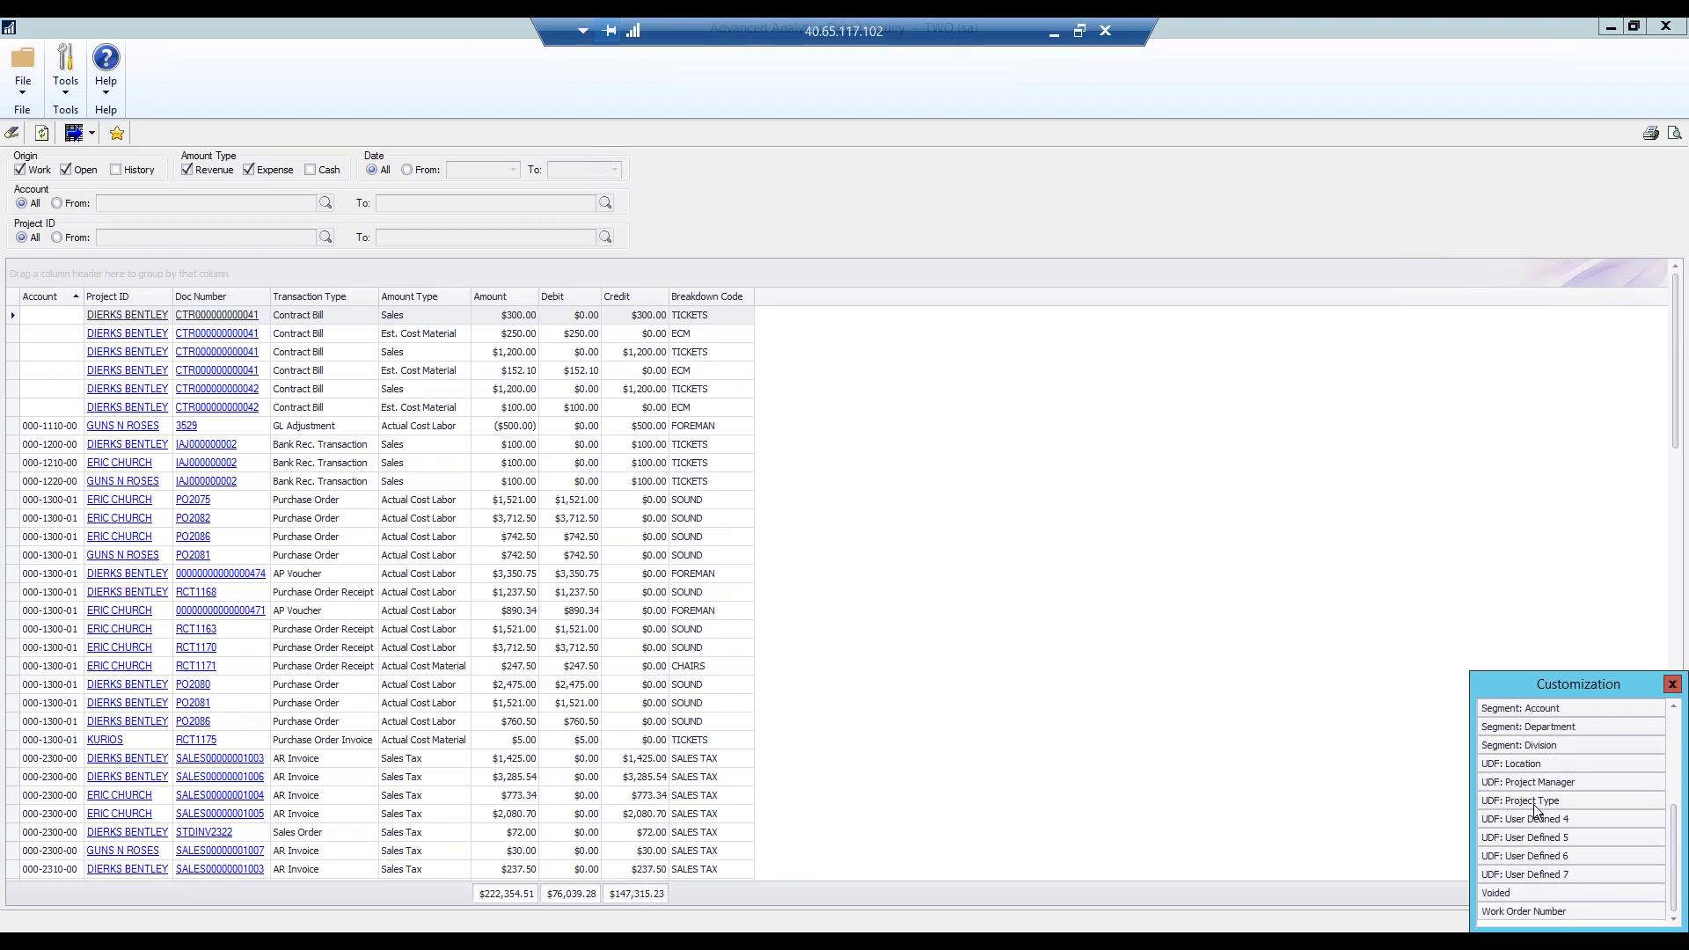
drag(1533, 799, 890, 303)
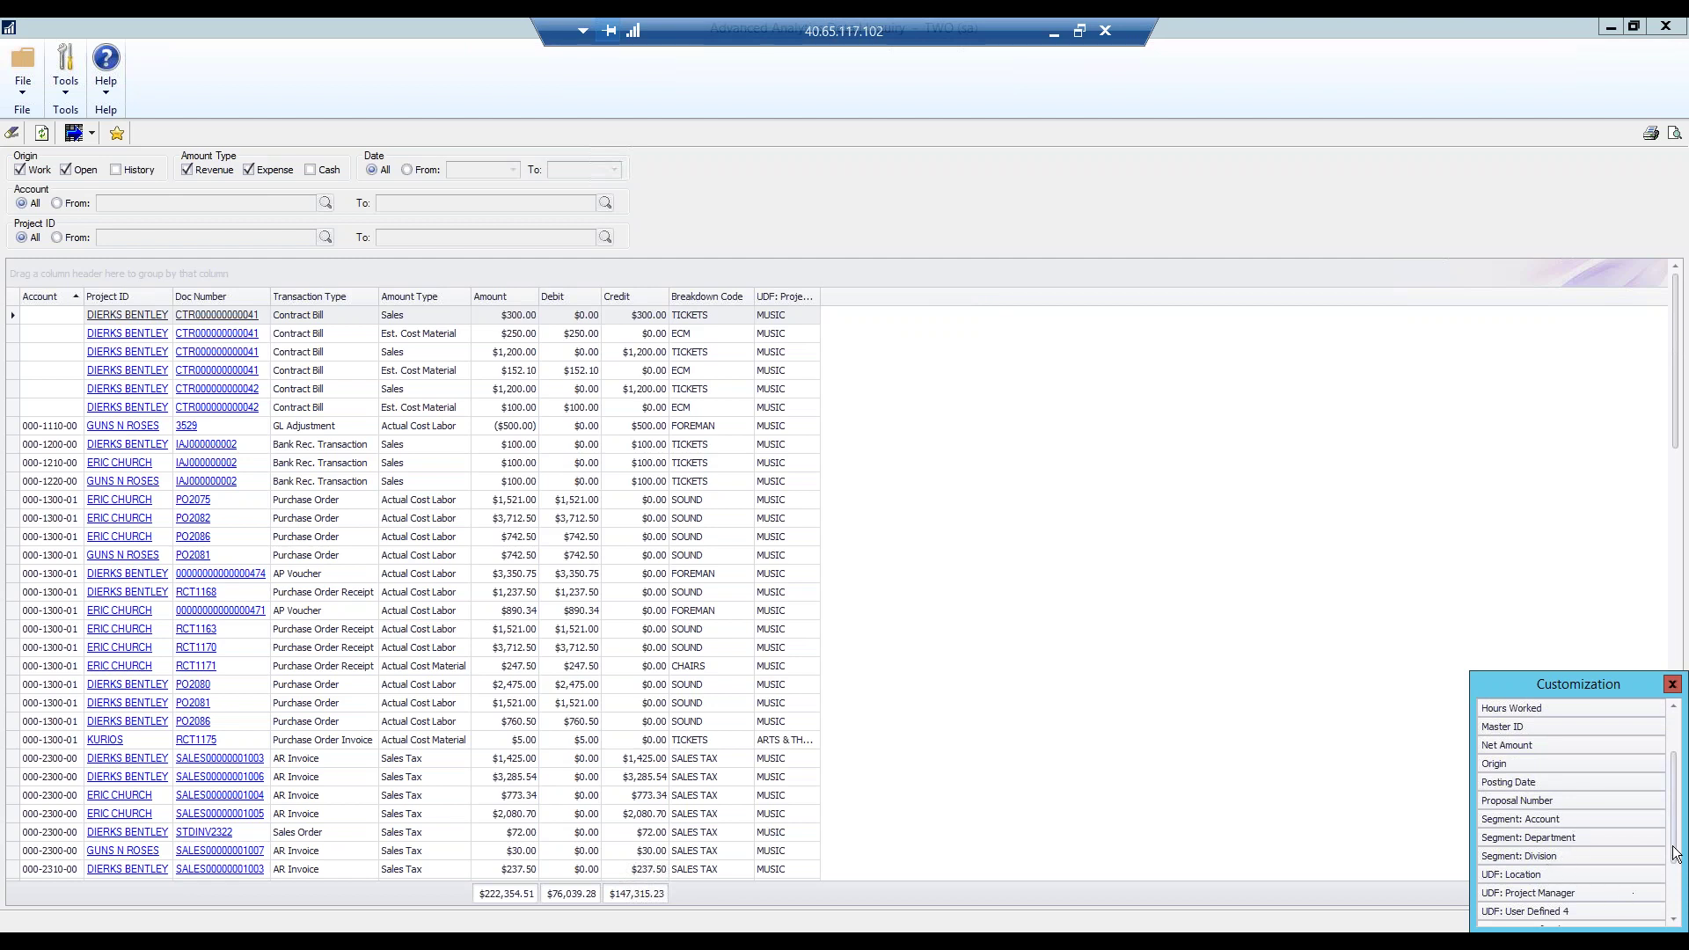
drag(1677, 855, 1678, 913)
scroll(1631, 799, up, 3)
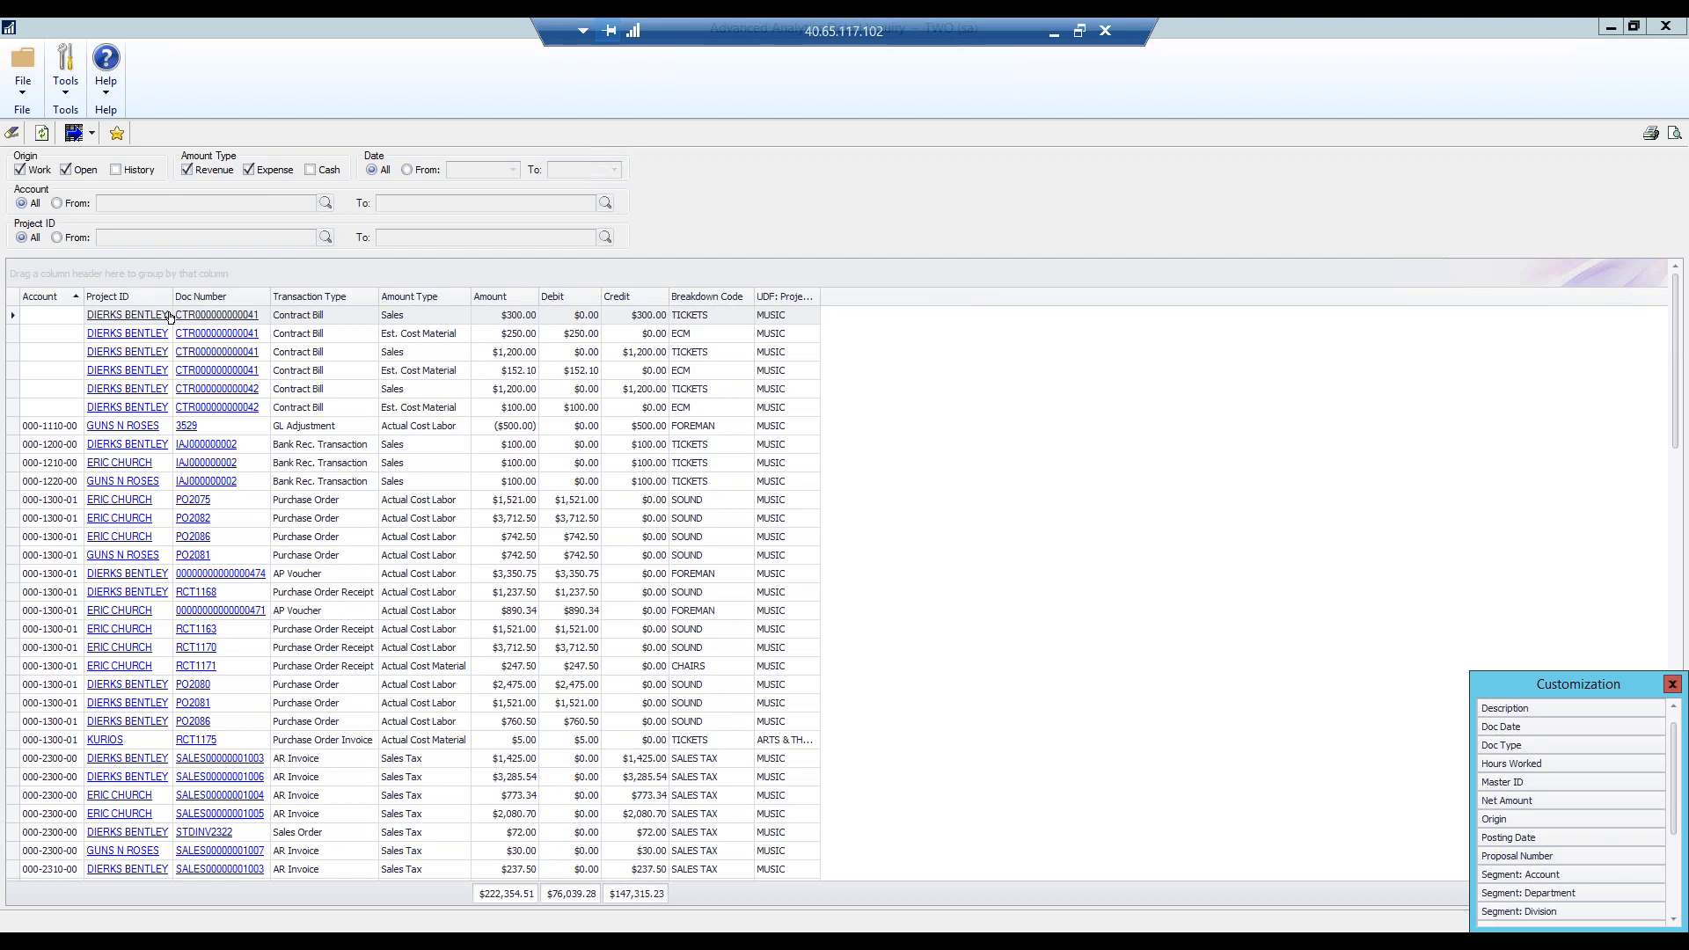
Group the analytics grid by Project ID and Transaction Type, and expand the AP Voucher group under DIERKS BENTLEY.
click(123, 300)
drag(124, 301, 69, 271)
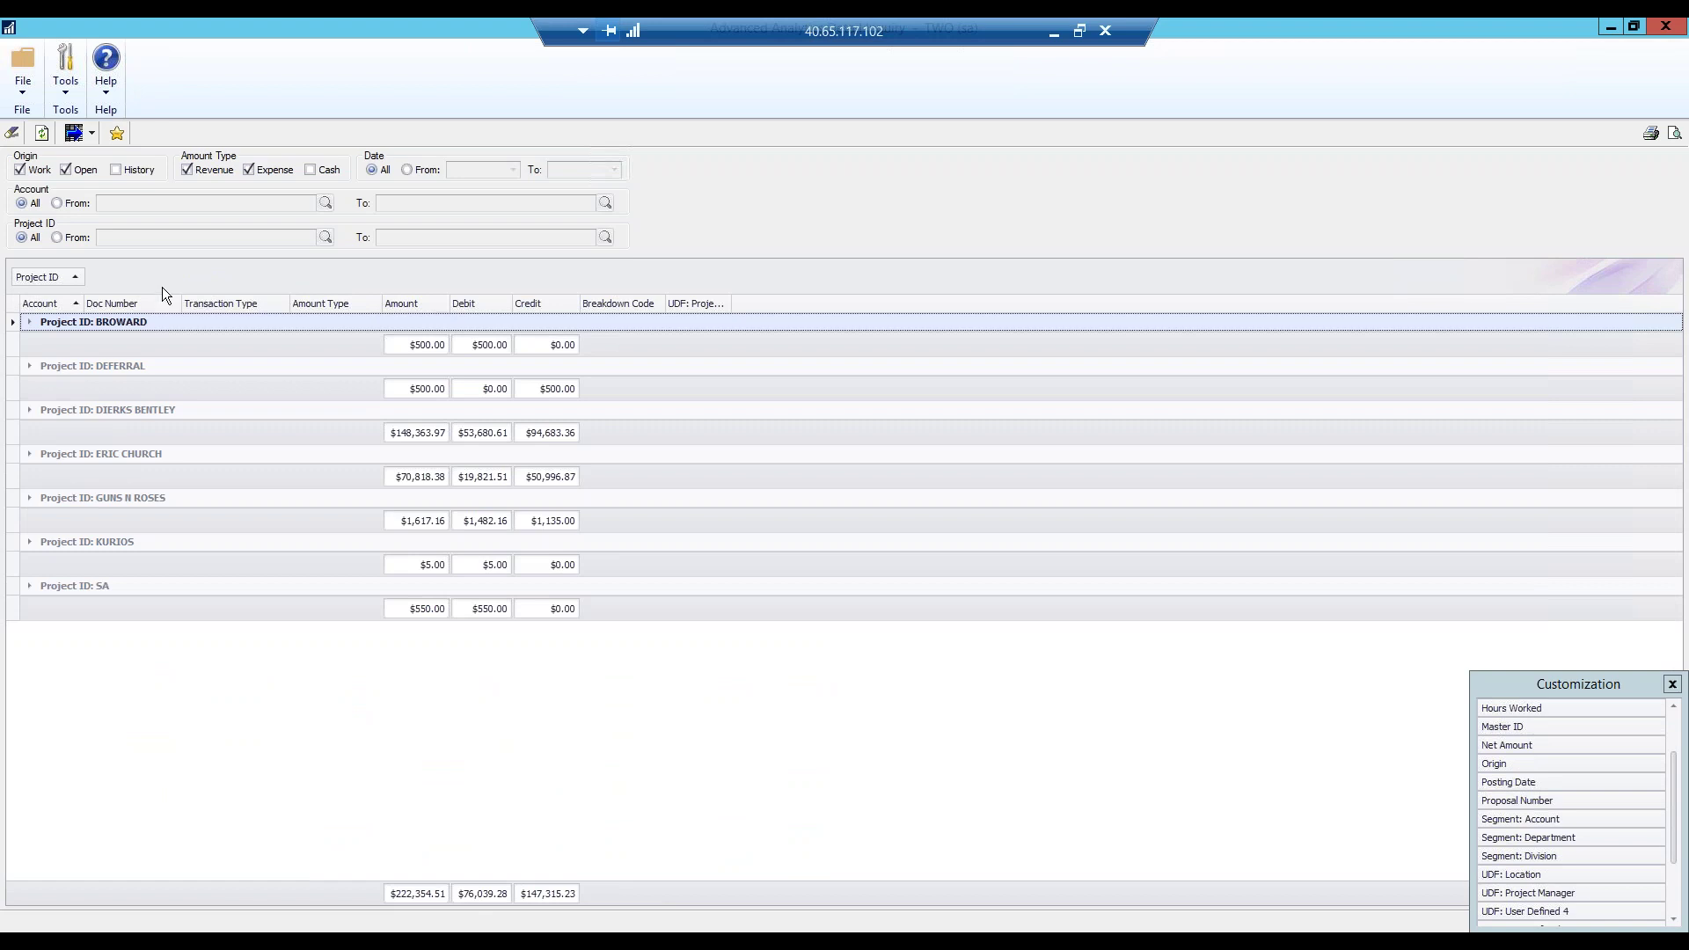
drag(202, 303, 114, 286)
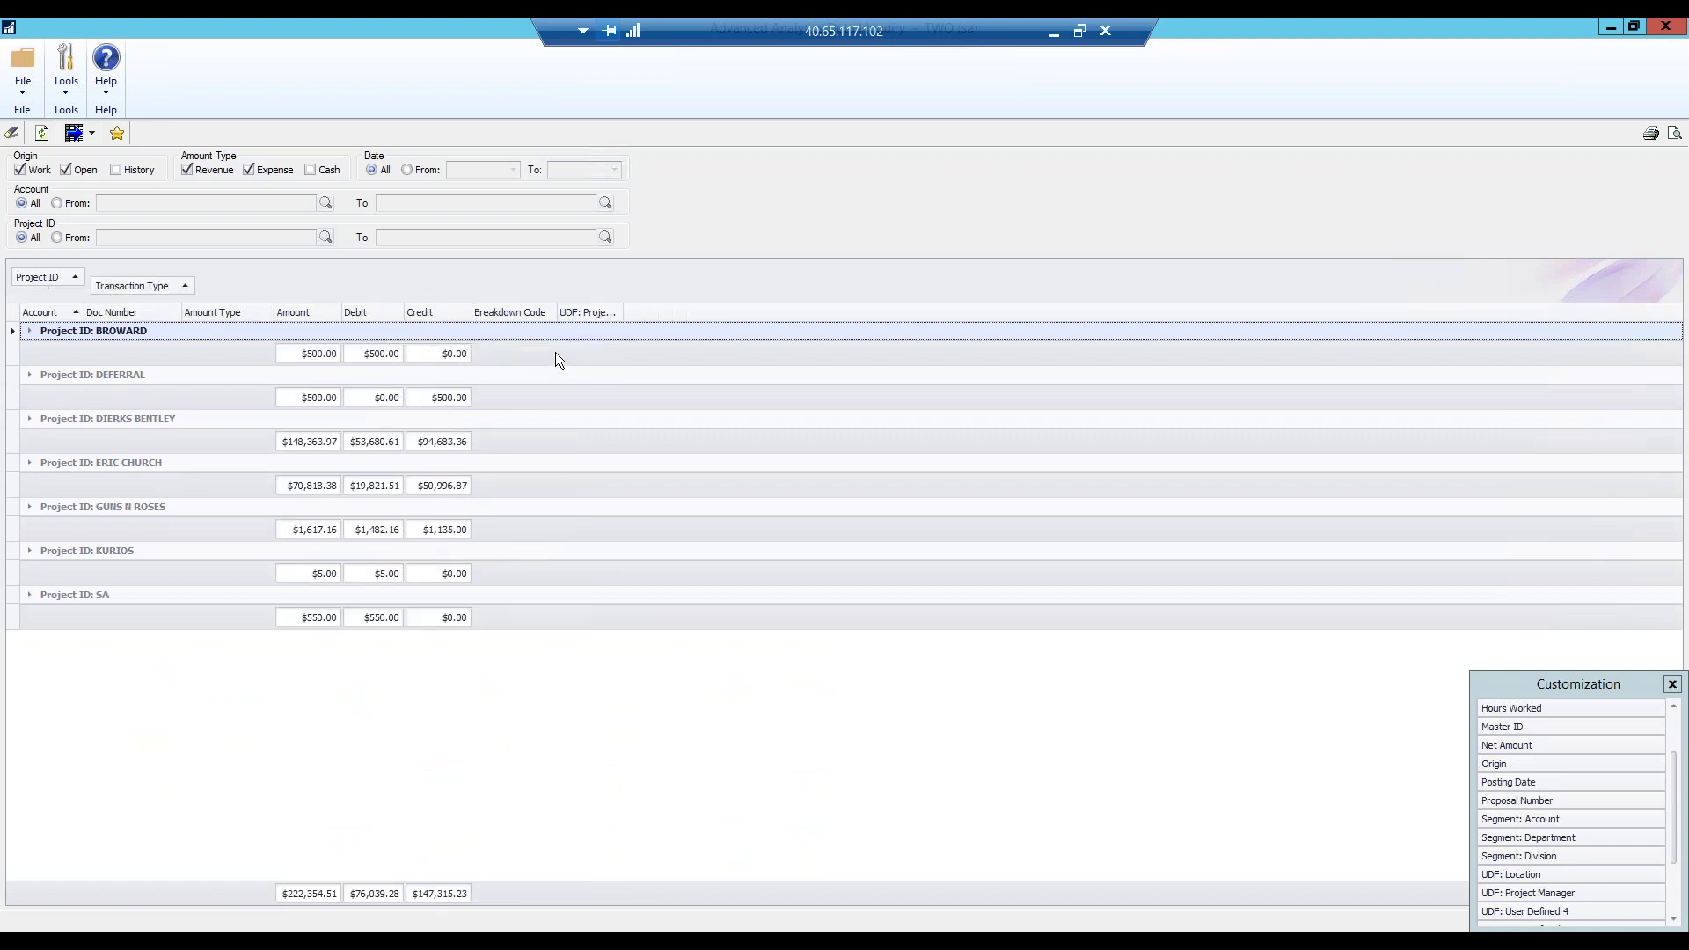
click(30, 419)
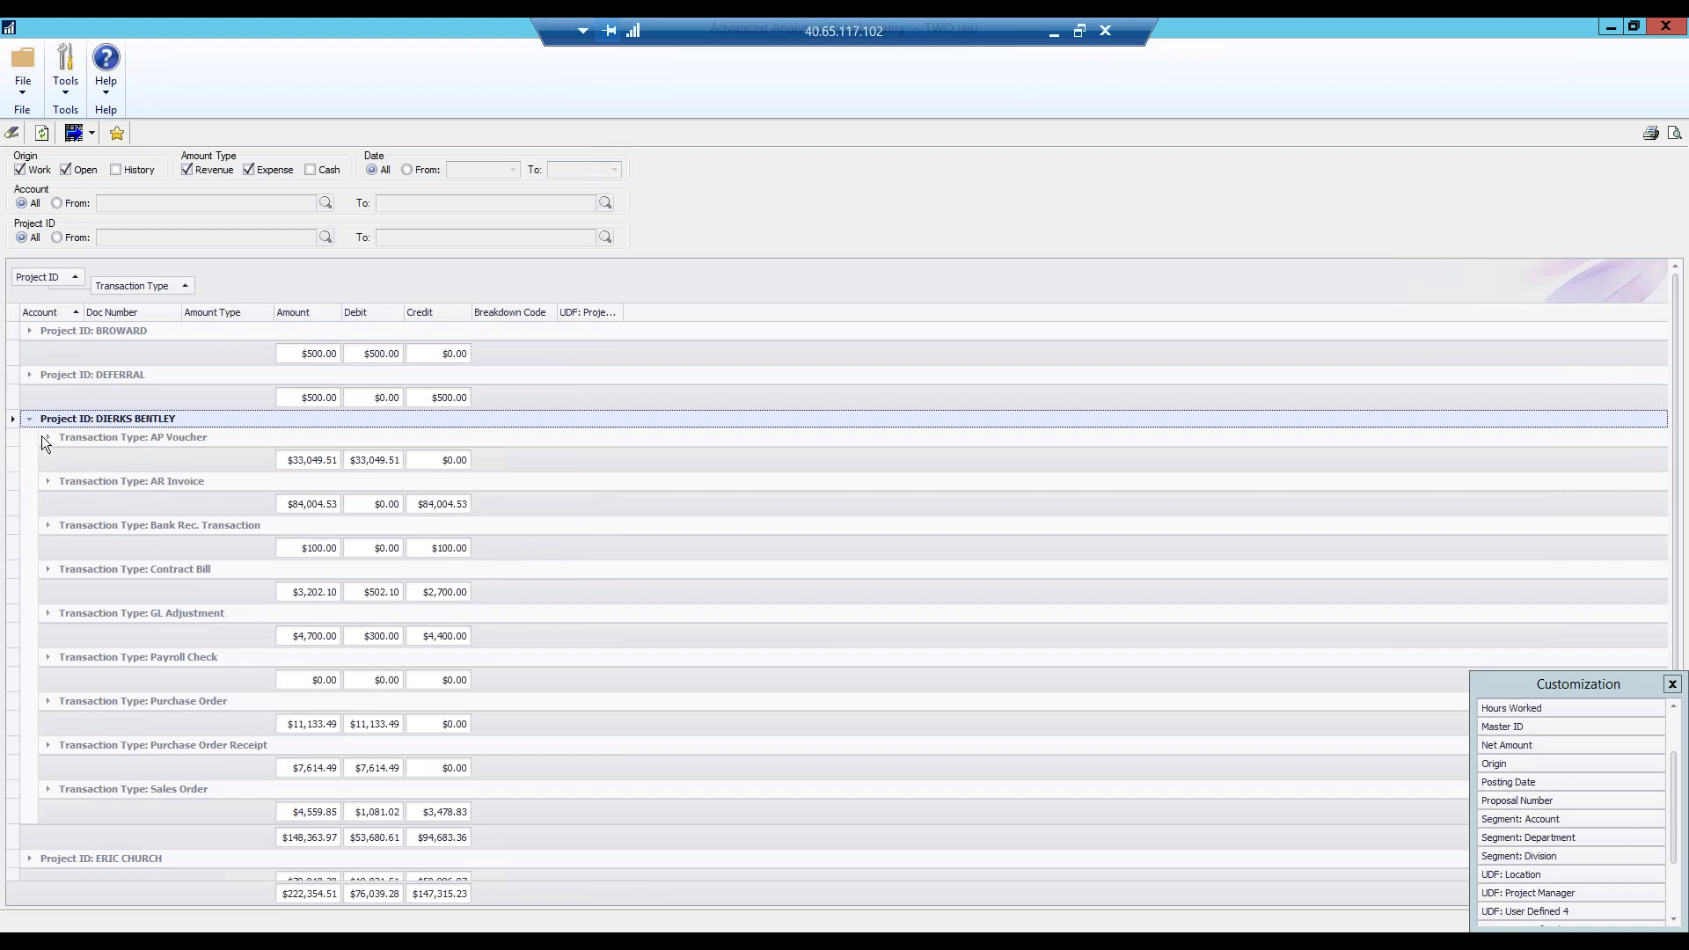
click(48, 437)
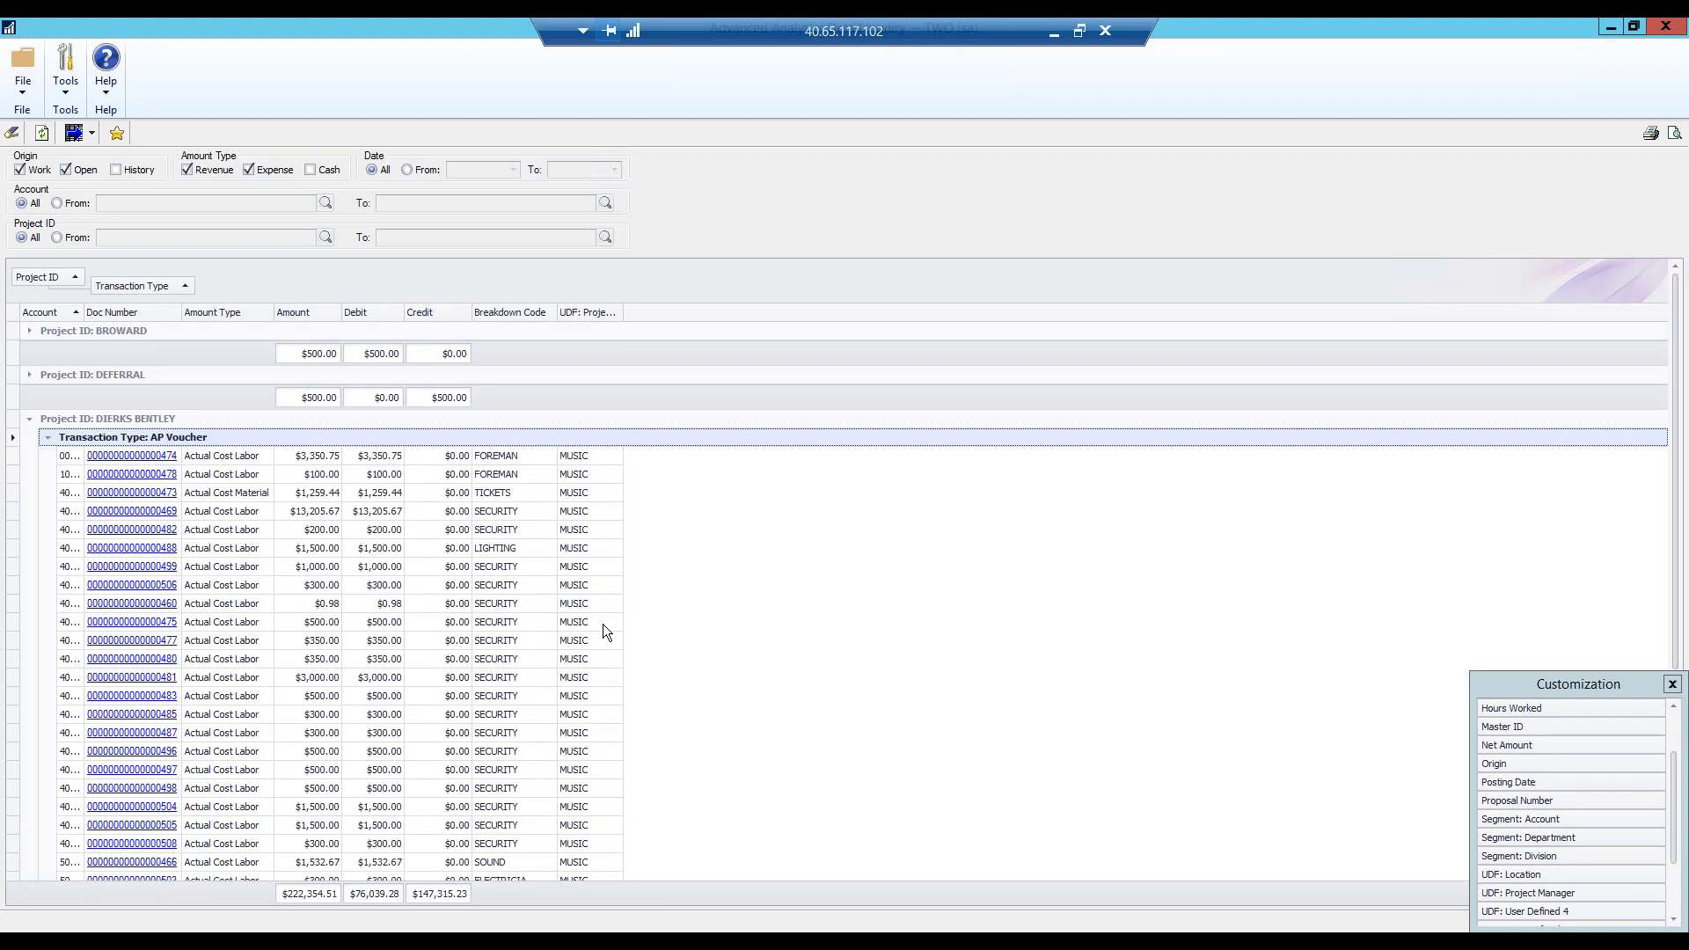
Open the LIGHTING voucher from the grid, view its project tracking distributions, and close all the inquiry windows.
click(126, 548)
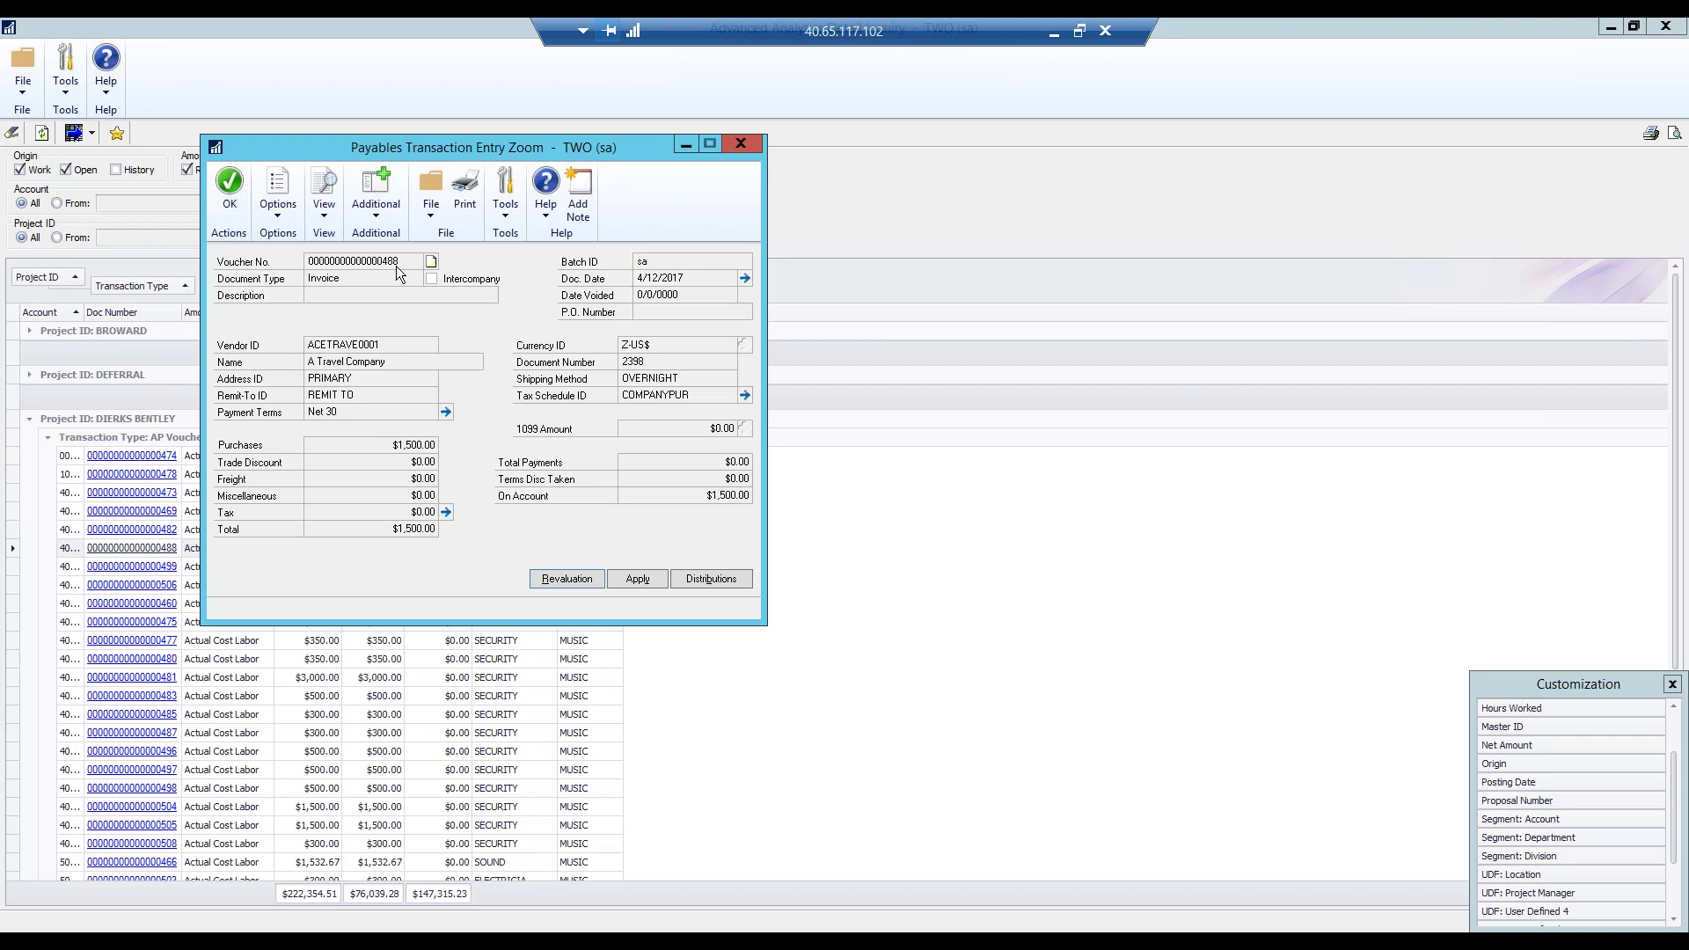
click(387, 216)
click(391, 236)
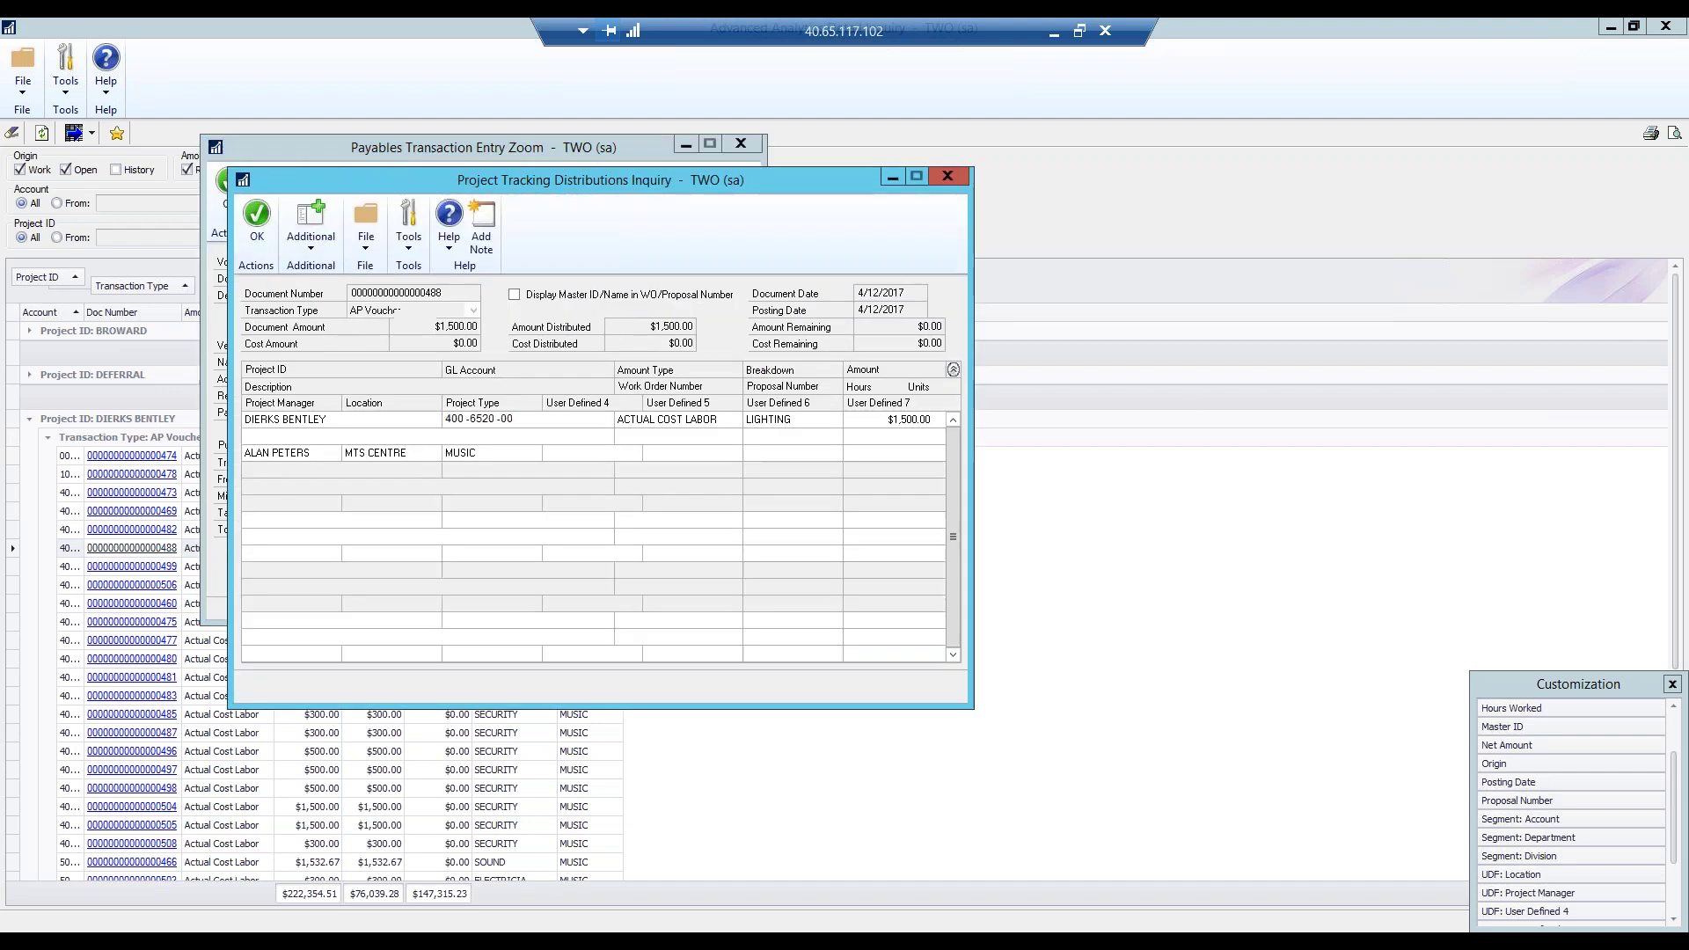
click(948, 177)
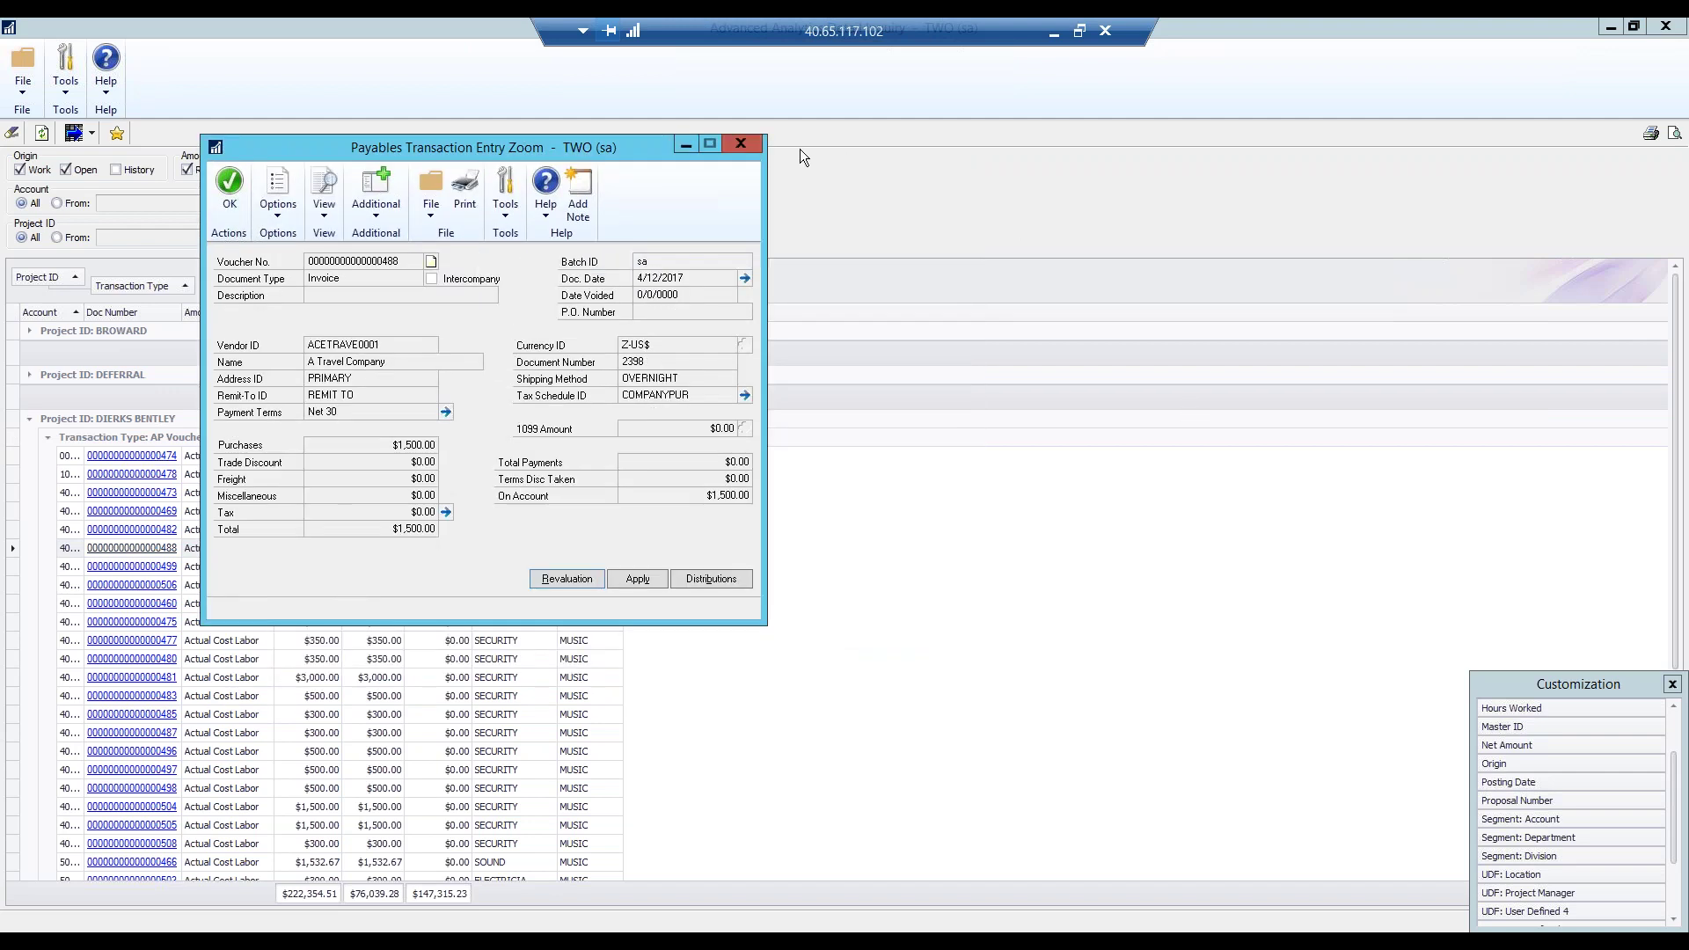
click(741, 143)
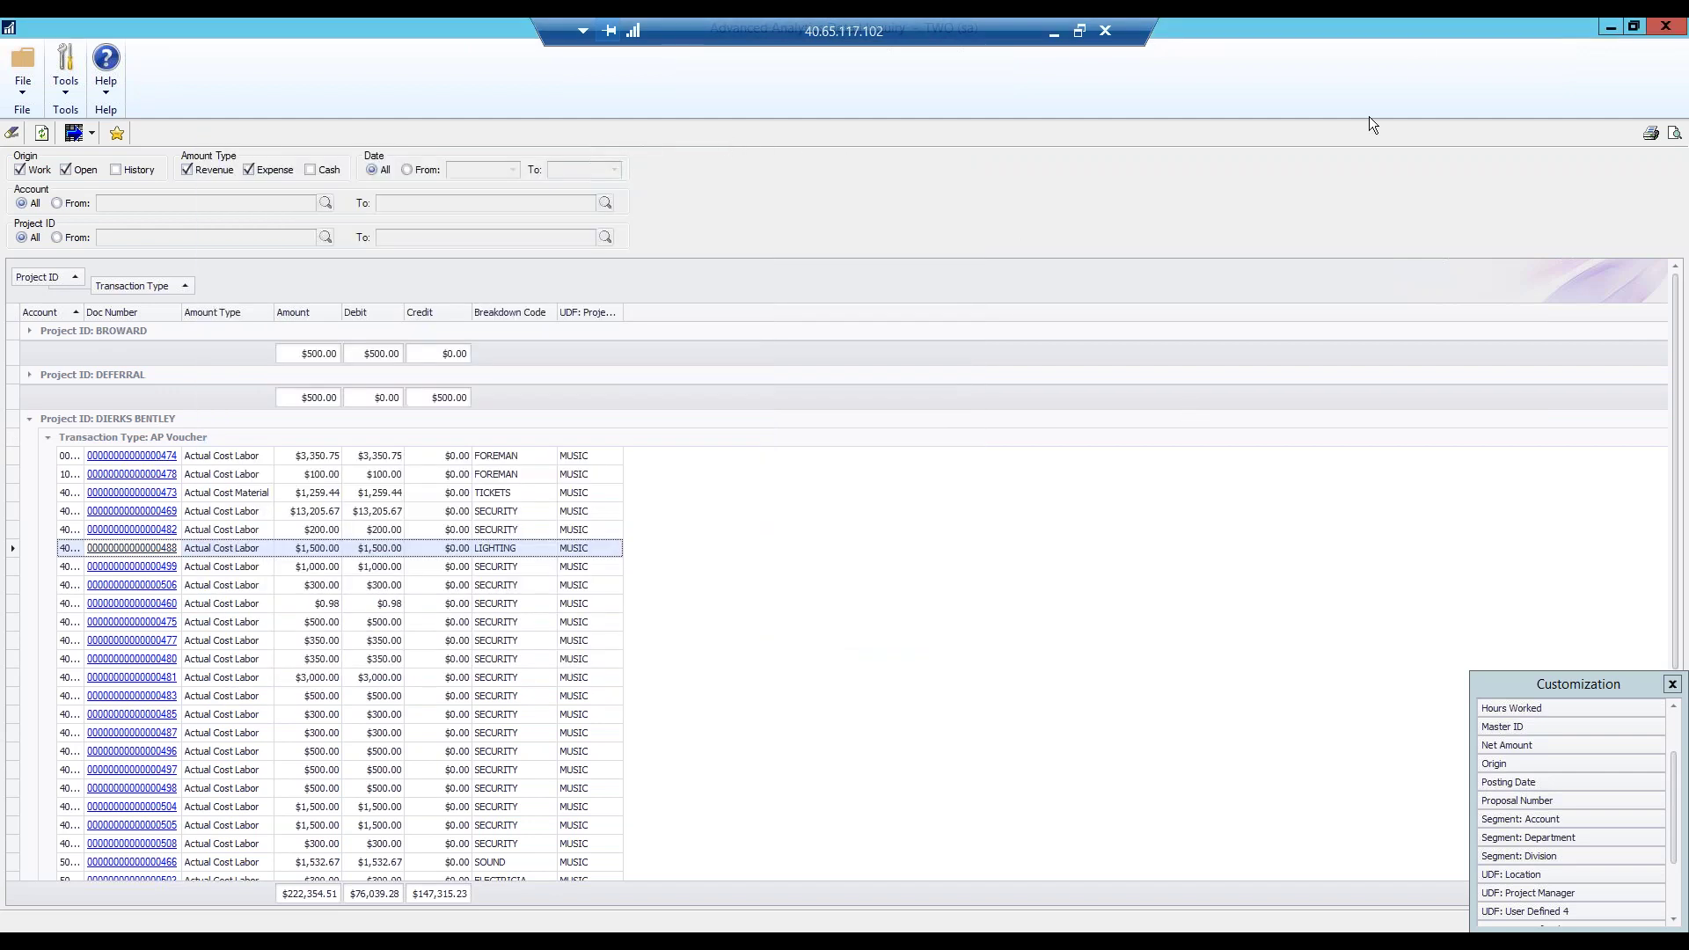
click(1663, 29)
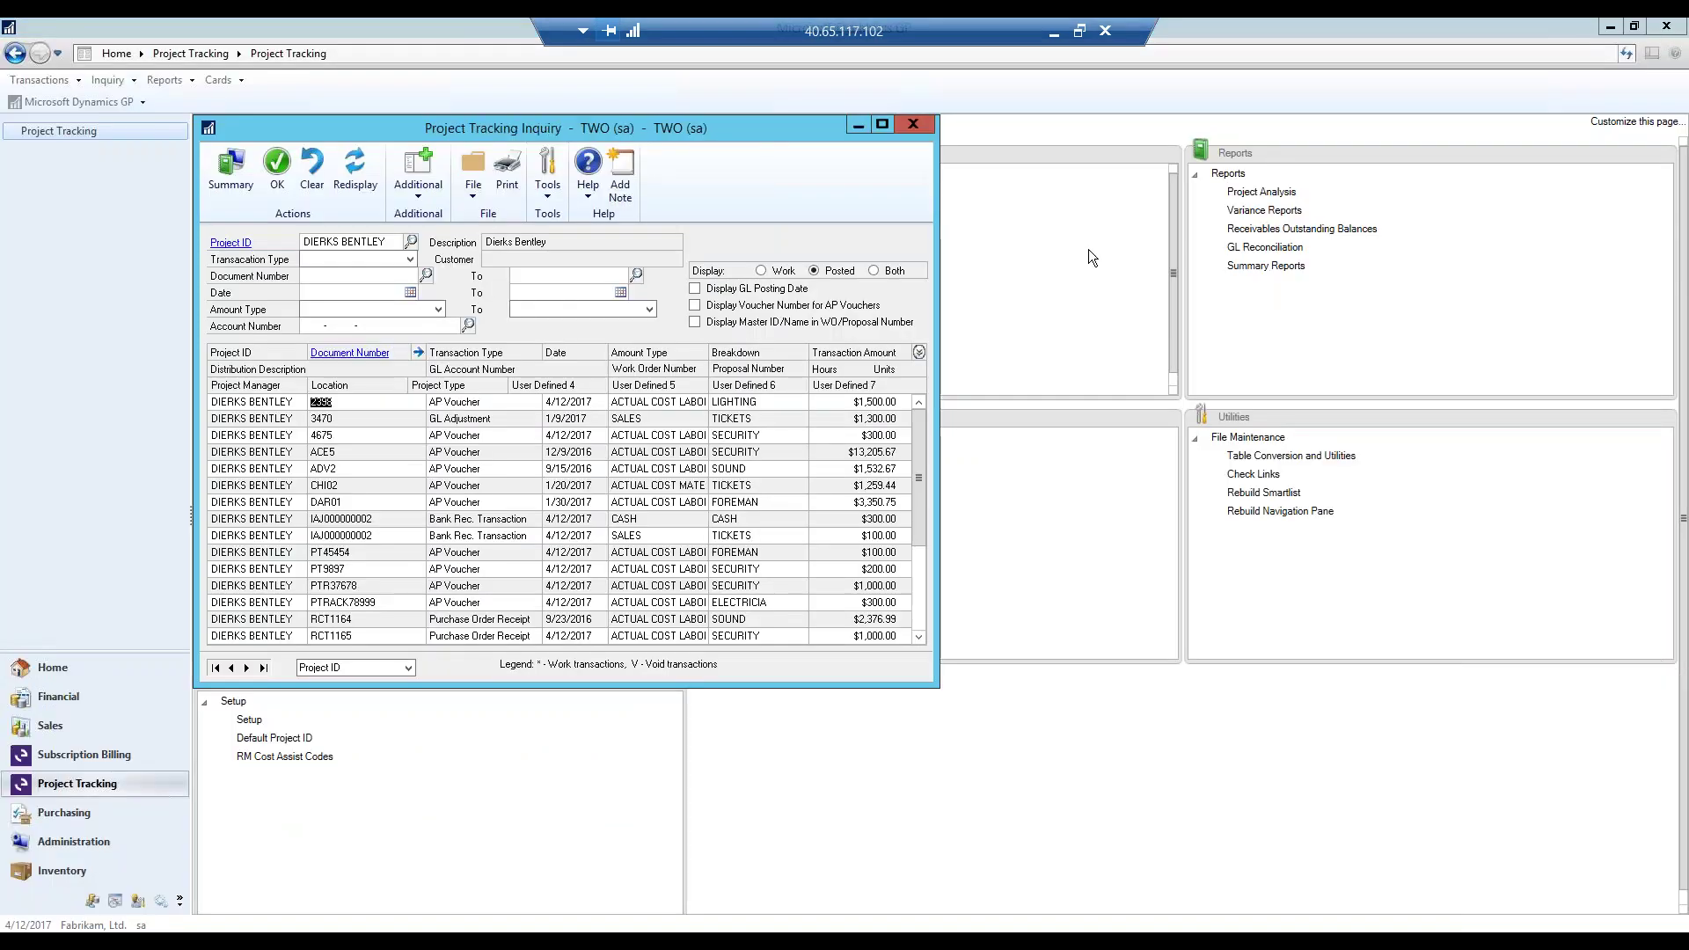
click(915, 123)
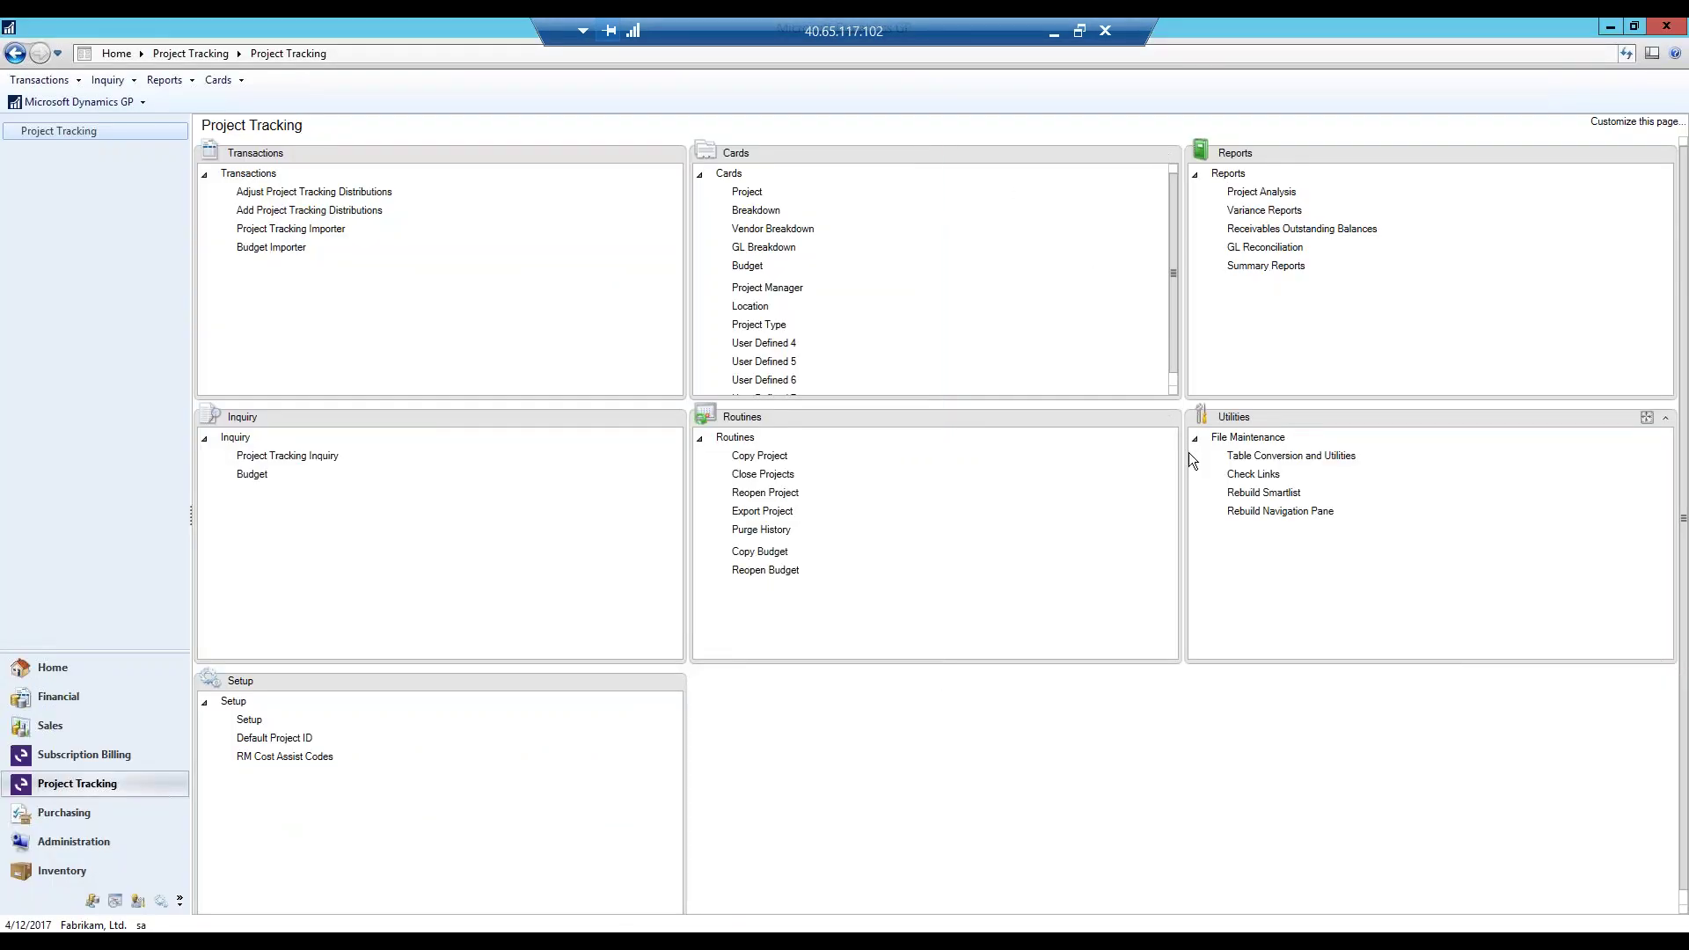
Open SmartList and expand Posted Project Distributions under Project Tracking.
click(101, 100)
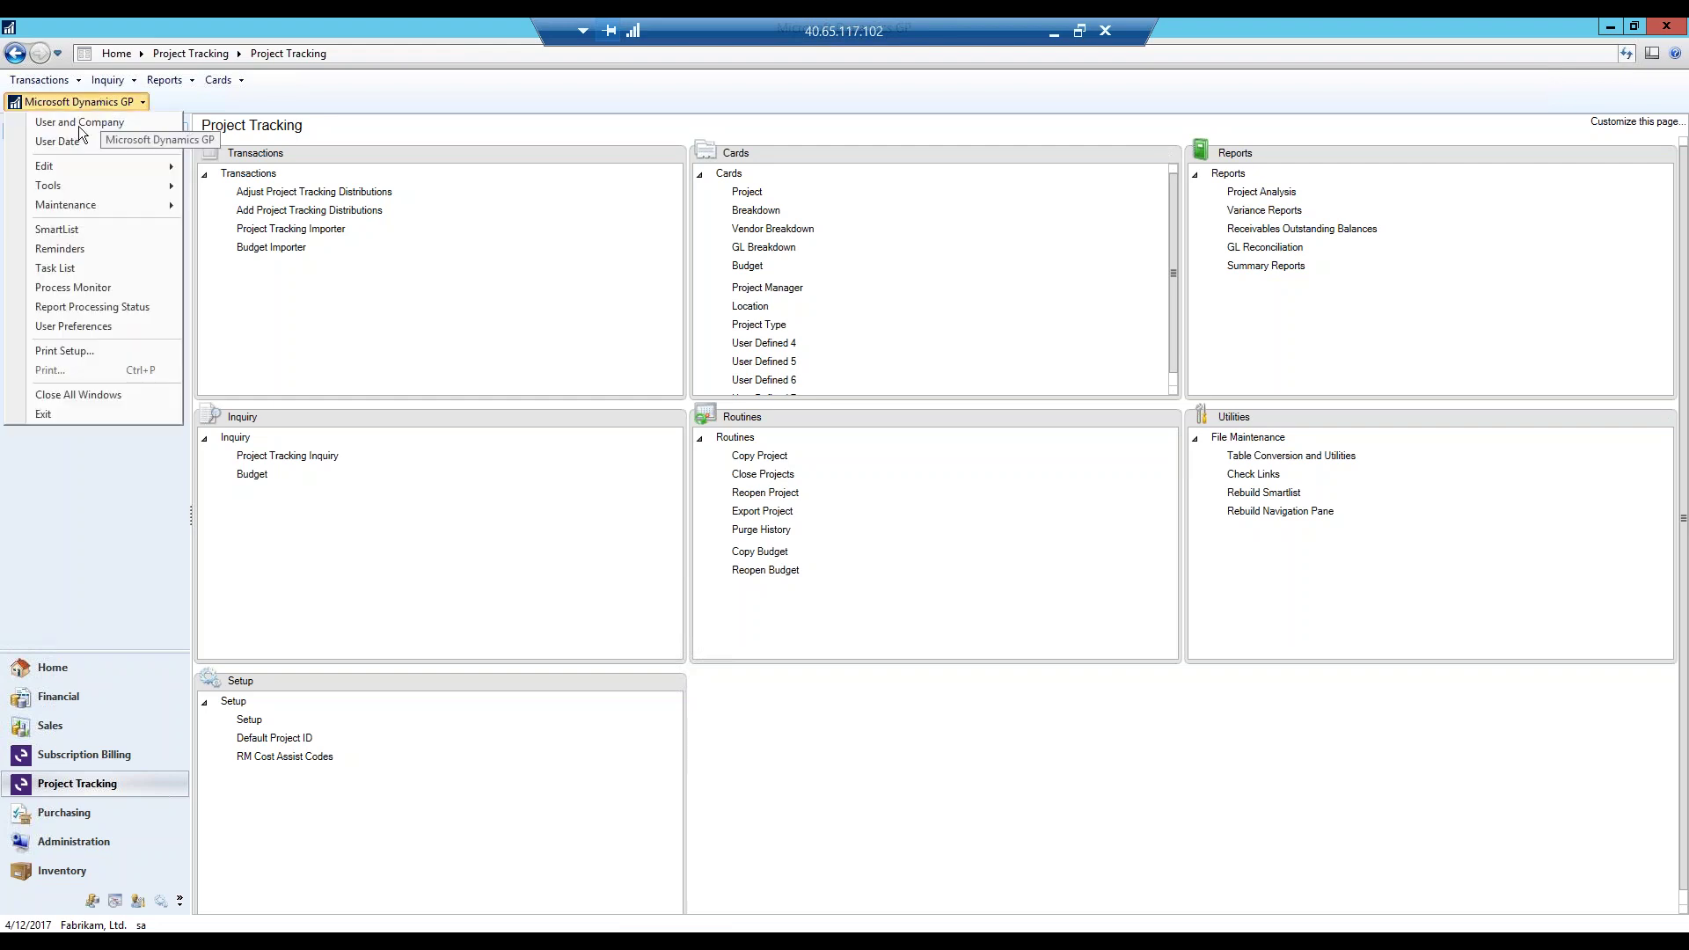
click(67, 232)
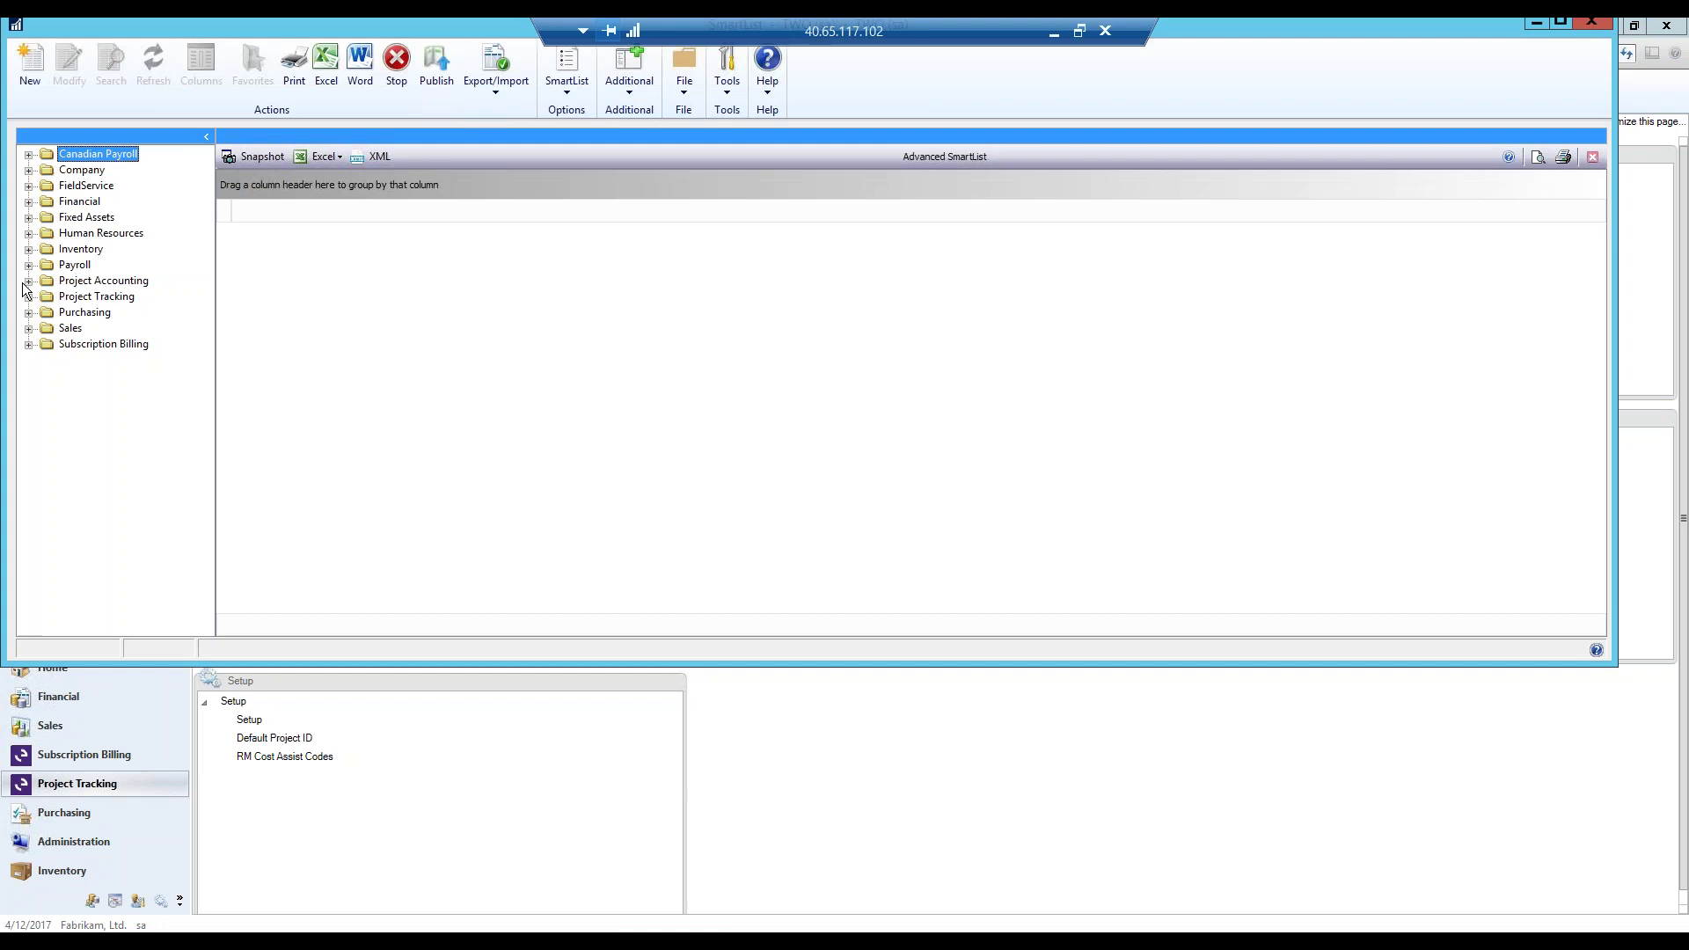
click(28, 297)
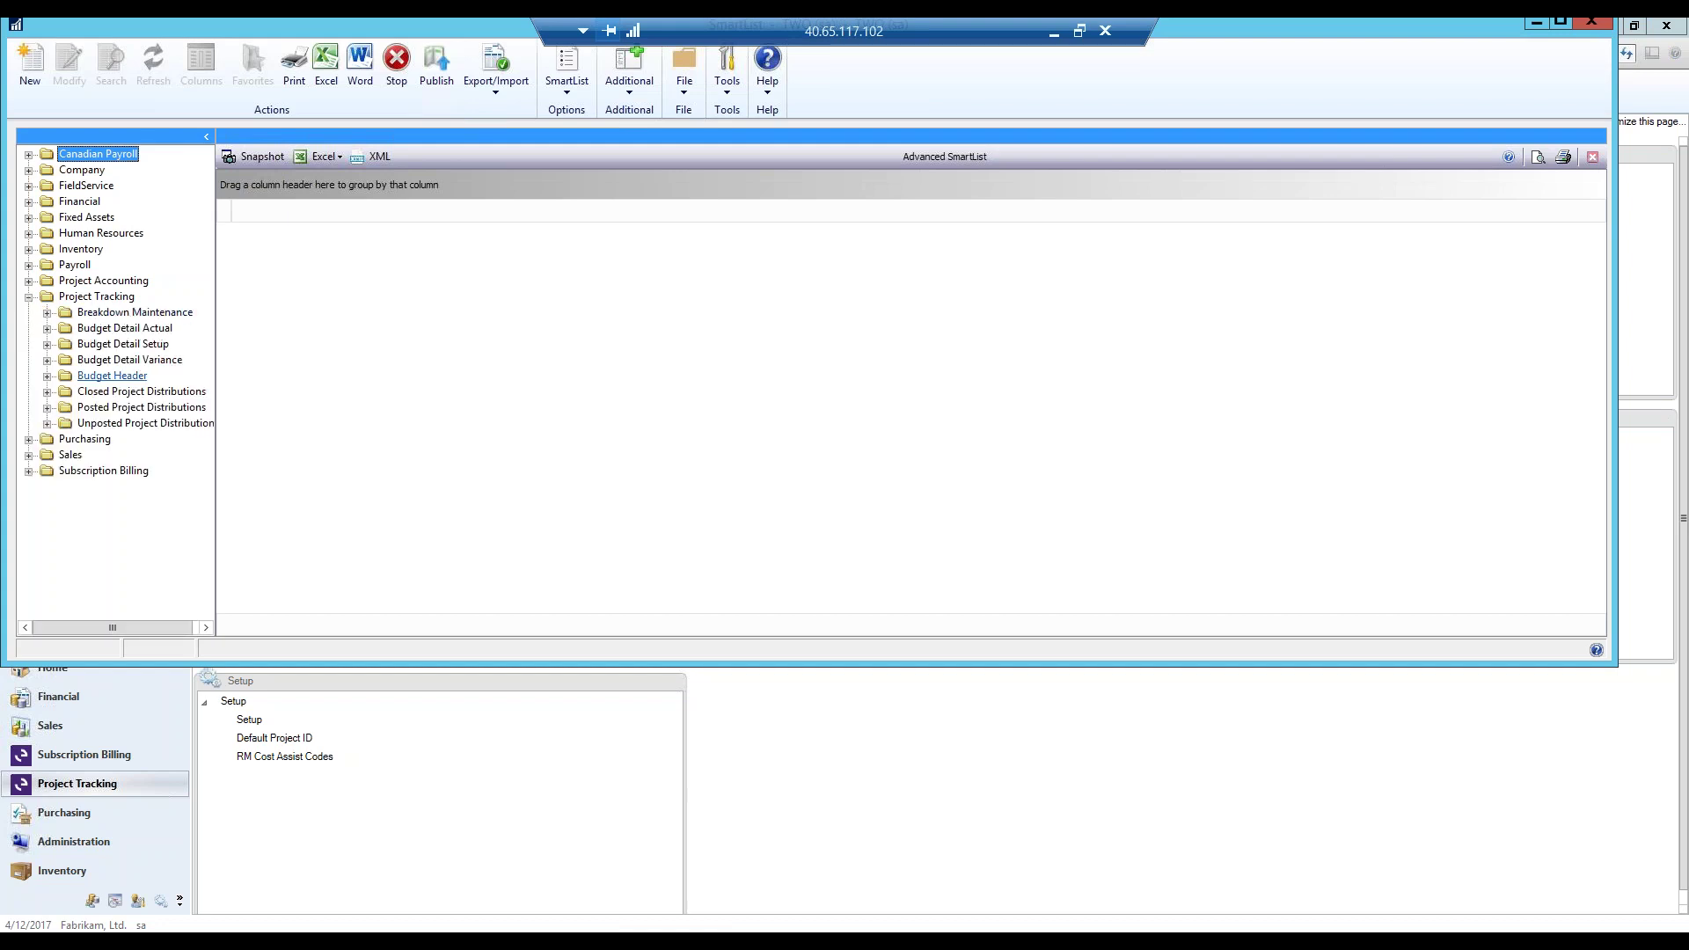
click(46, 408)
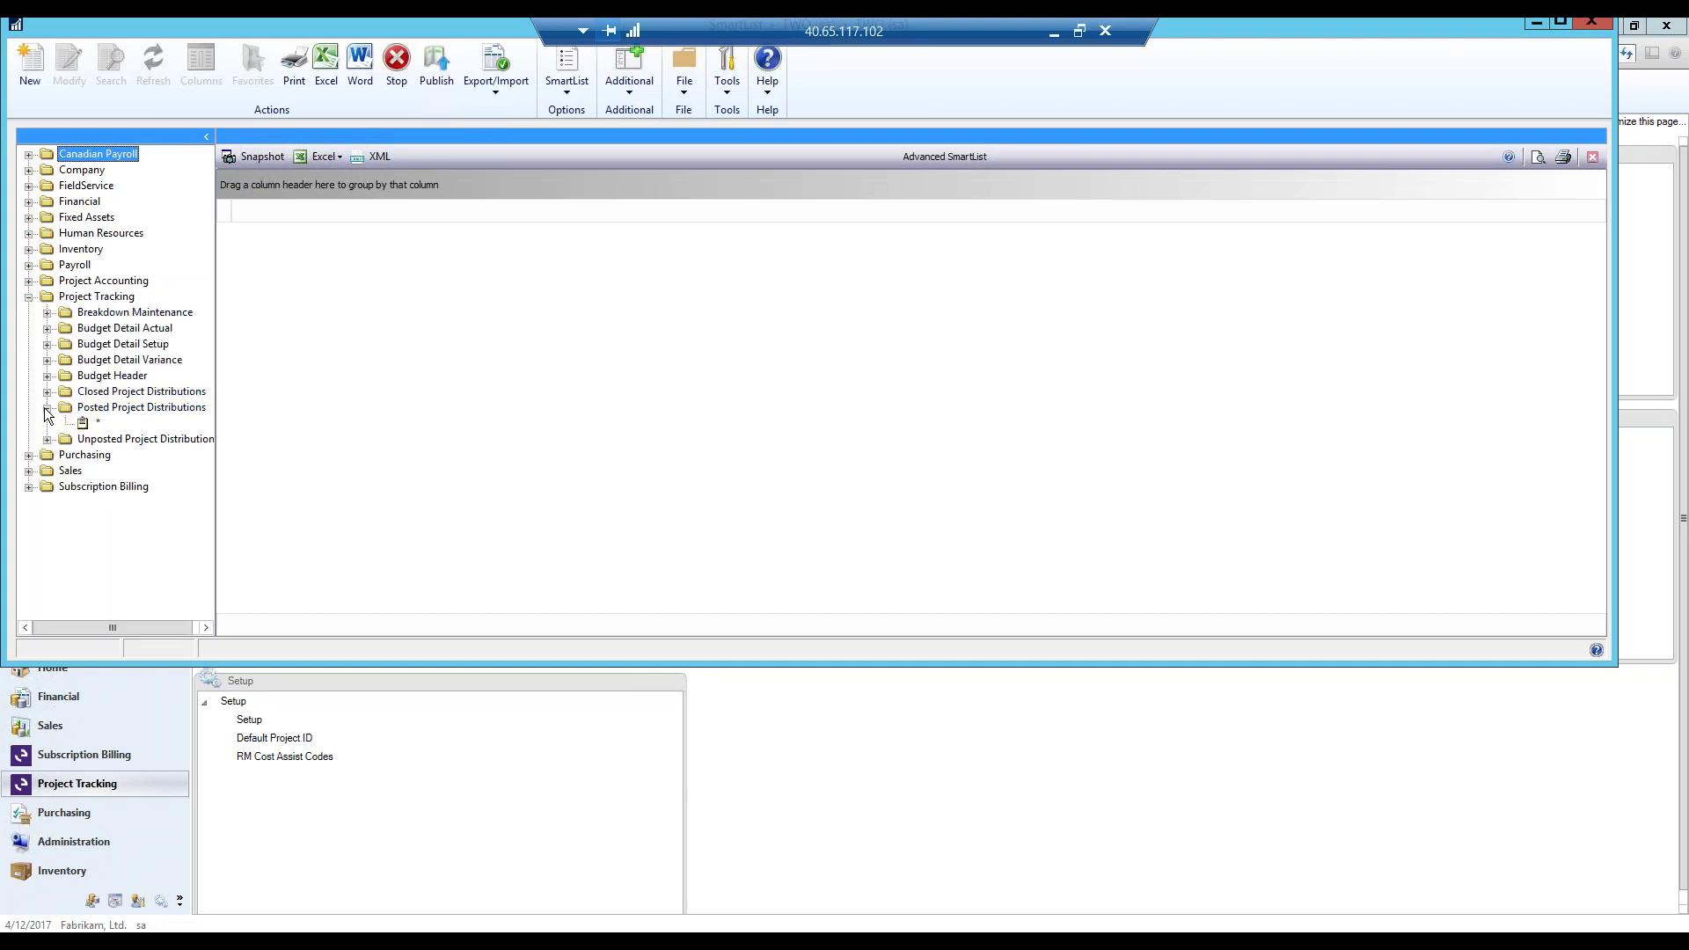